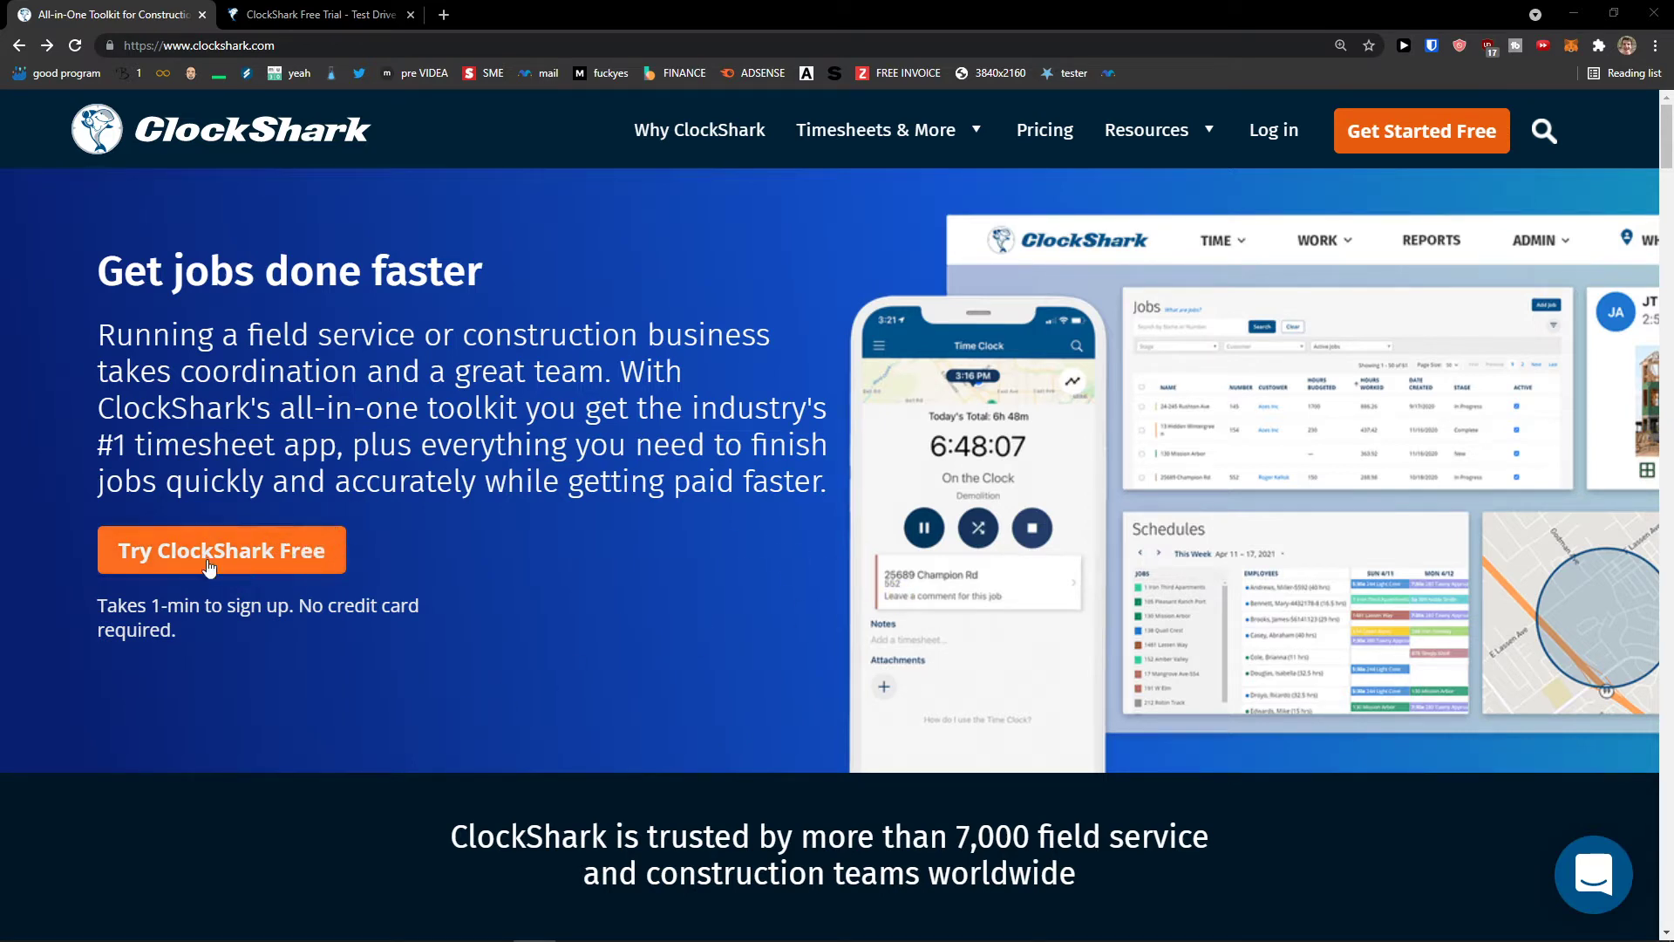
- Start the free trial and enter first name, last name, e-mail and a compliant password
click(316, 563)
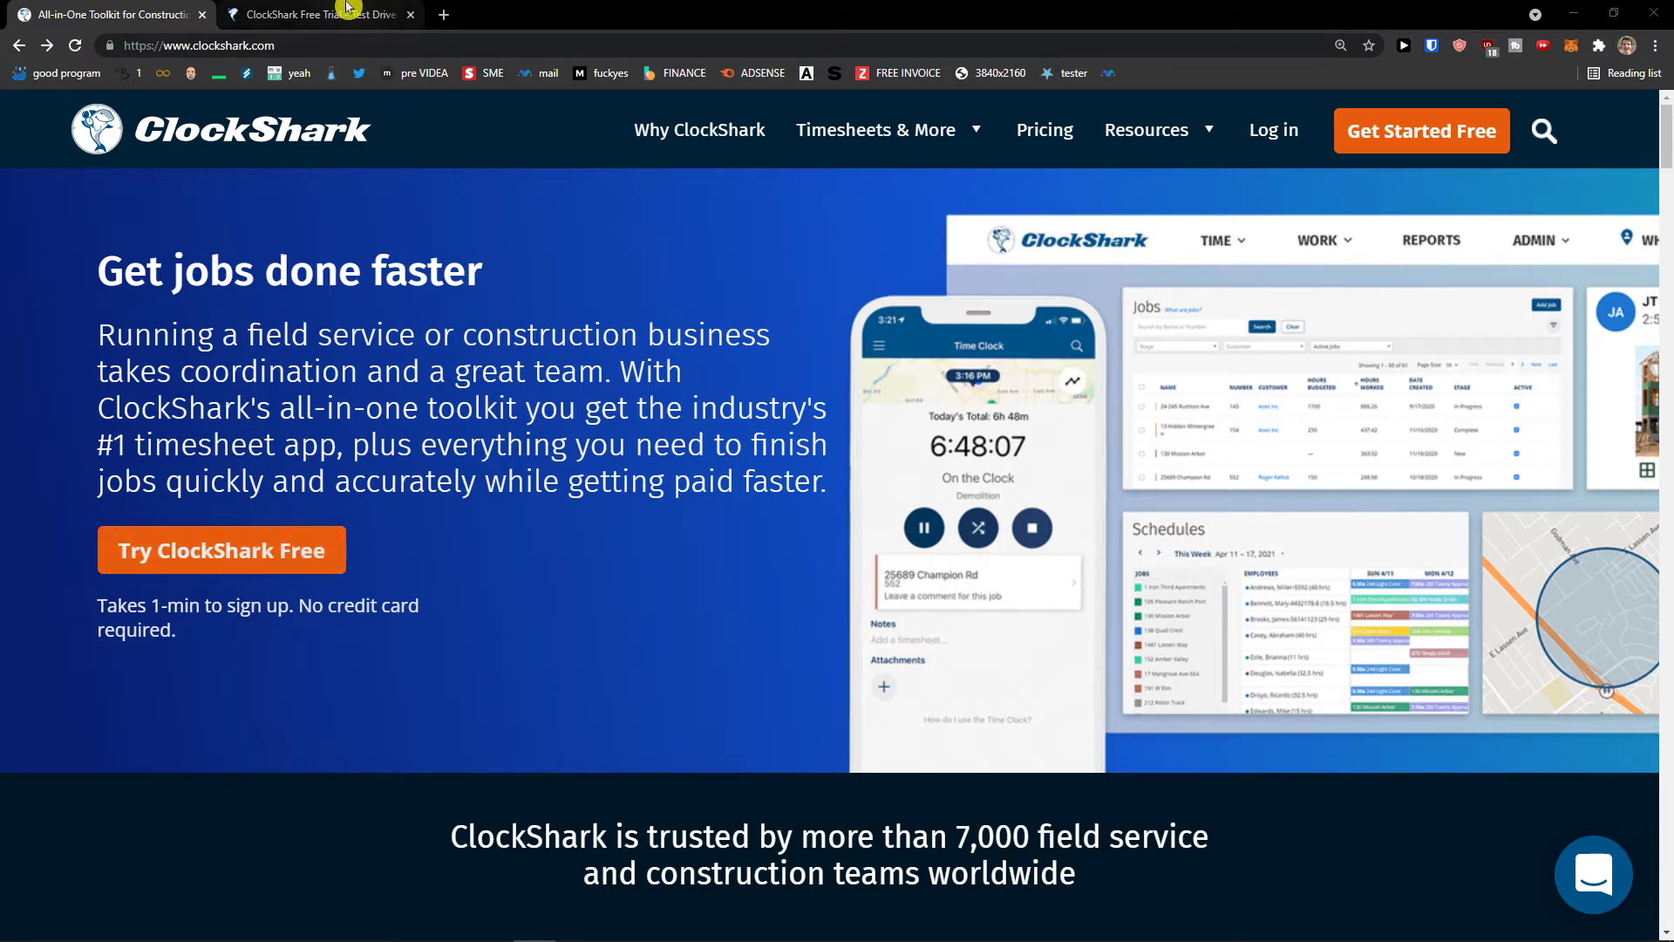
scroll(766, 362, down, 2)
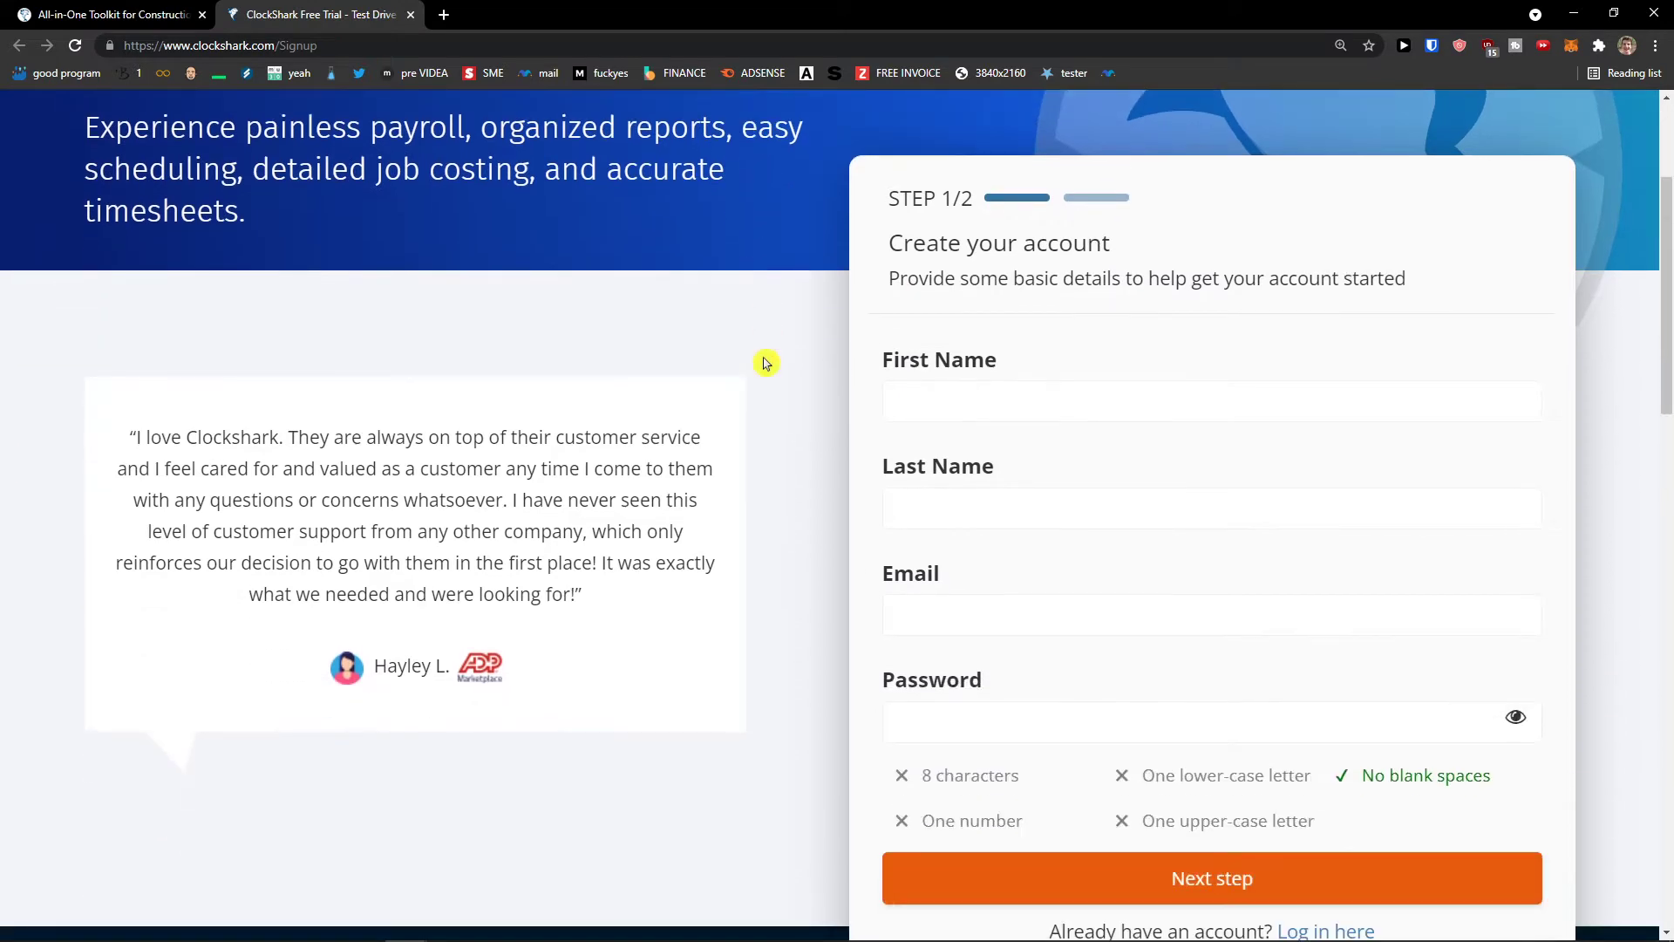
click(951, 389)
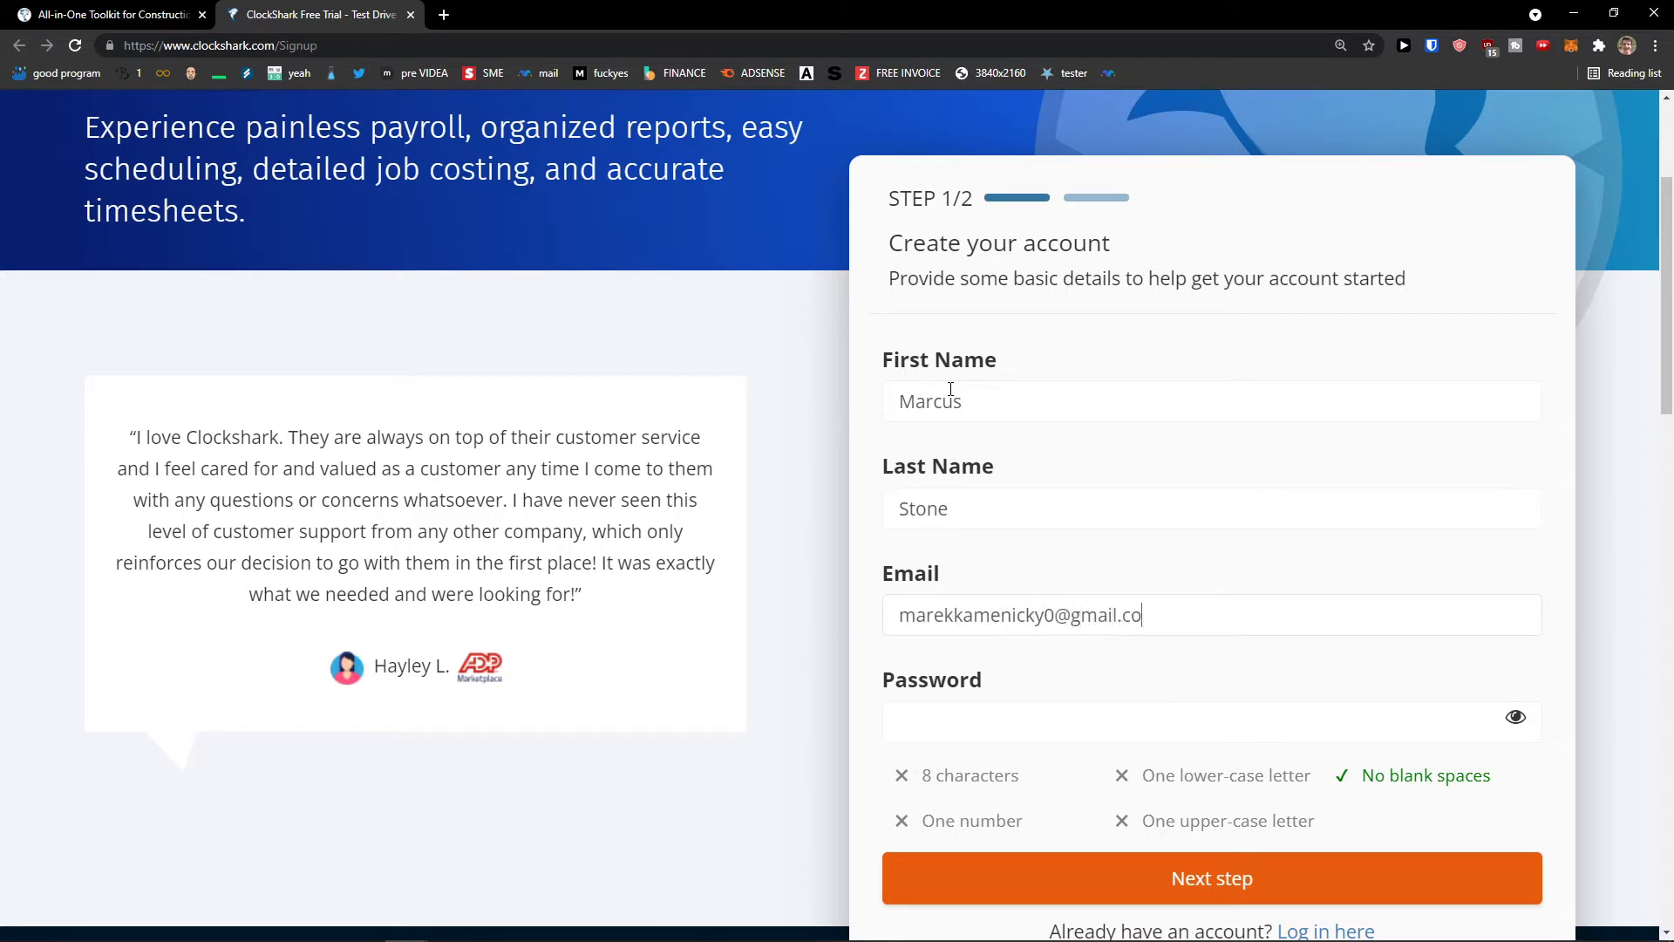
text(*********)
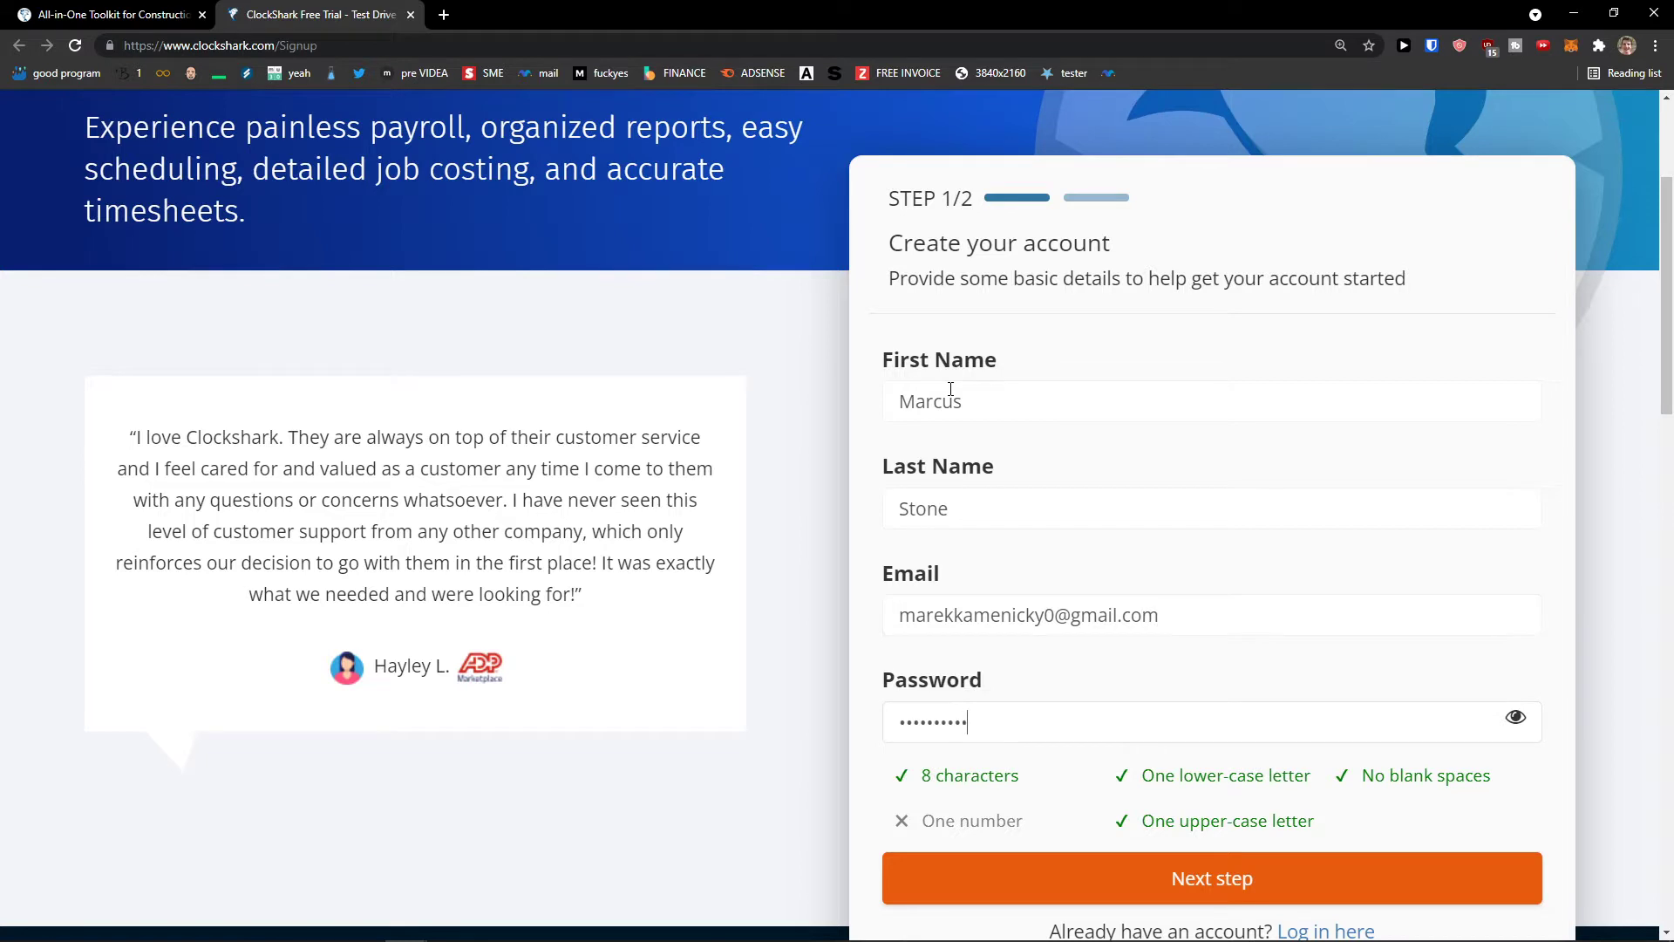
text(*)
scroll(964, 453, down, 2)
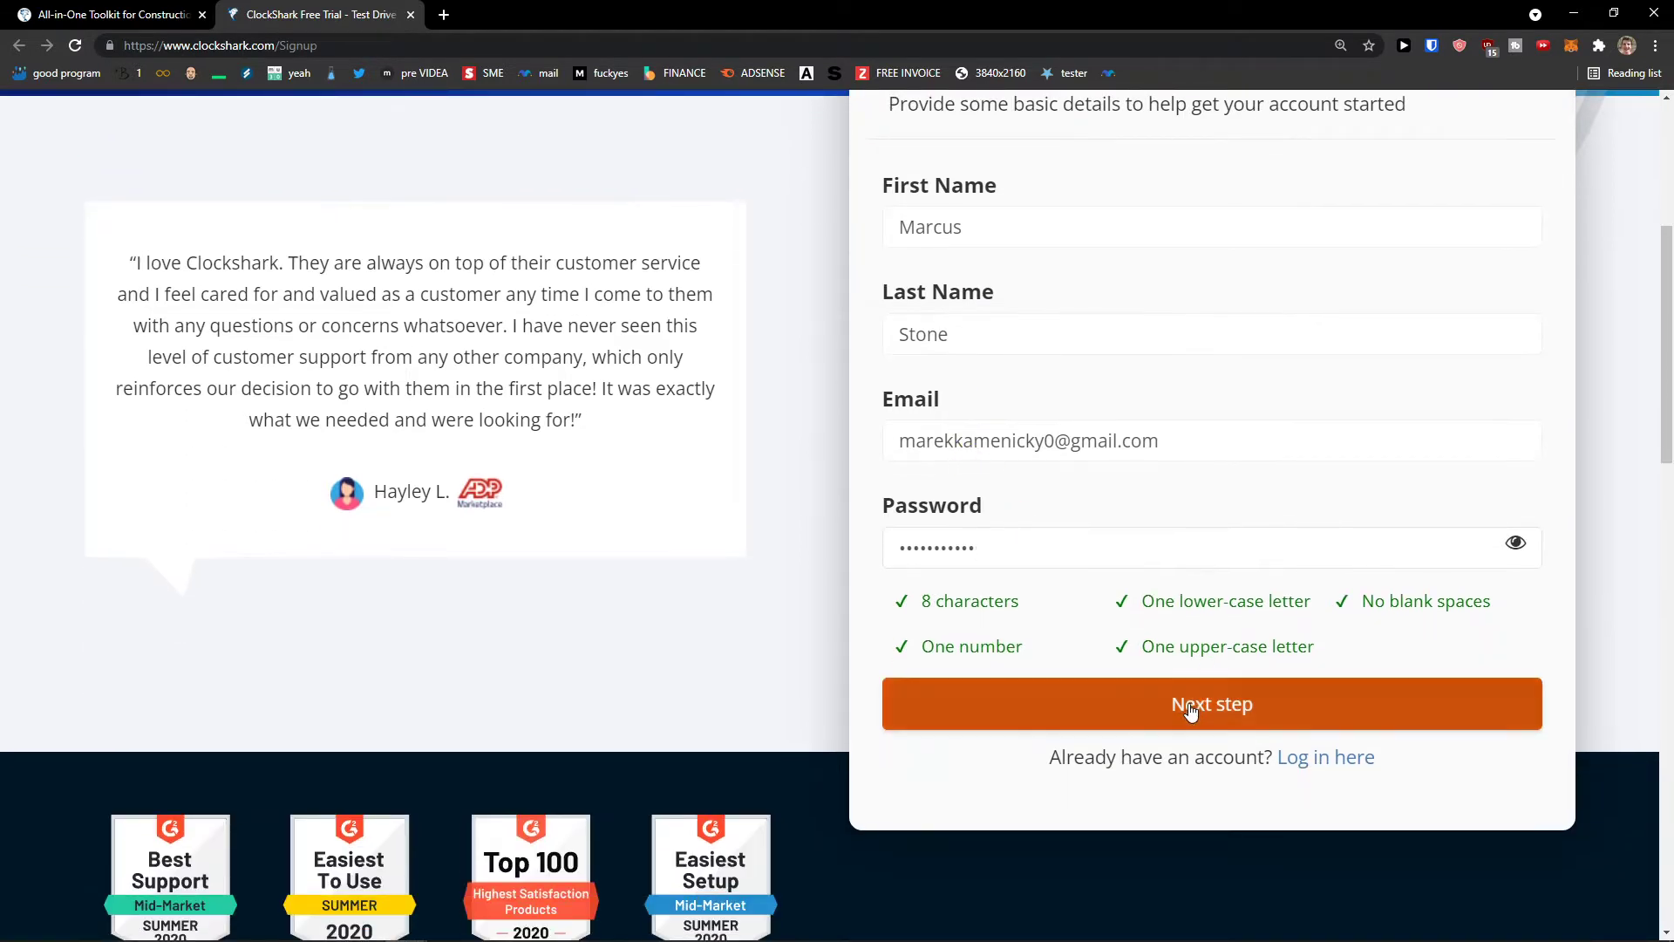
- Continue to the company details step and paste in the business phone number
click(1190, 711)
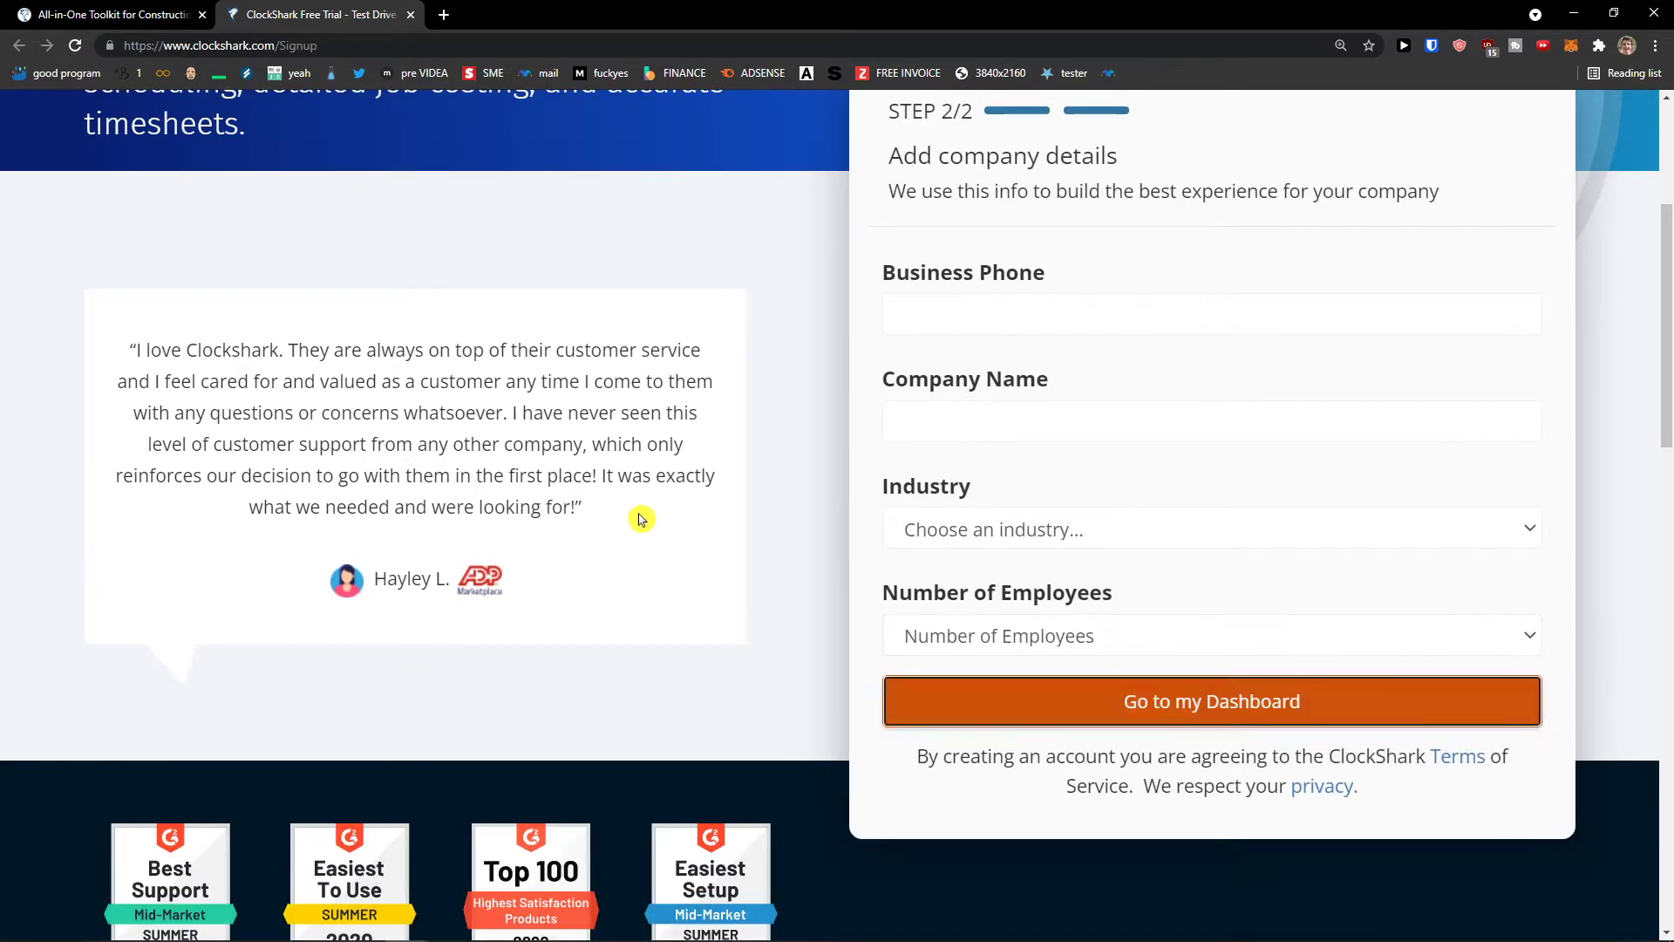
scroll(785, 497, up, 1)
click(947, 417)
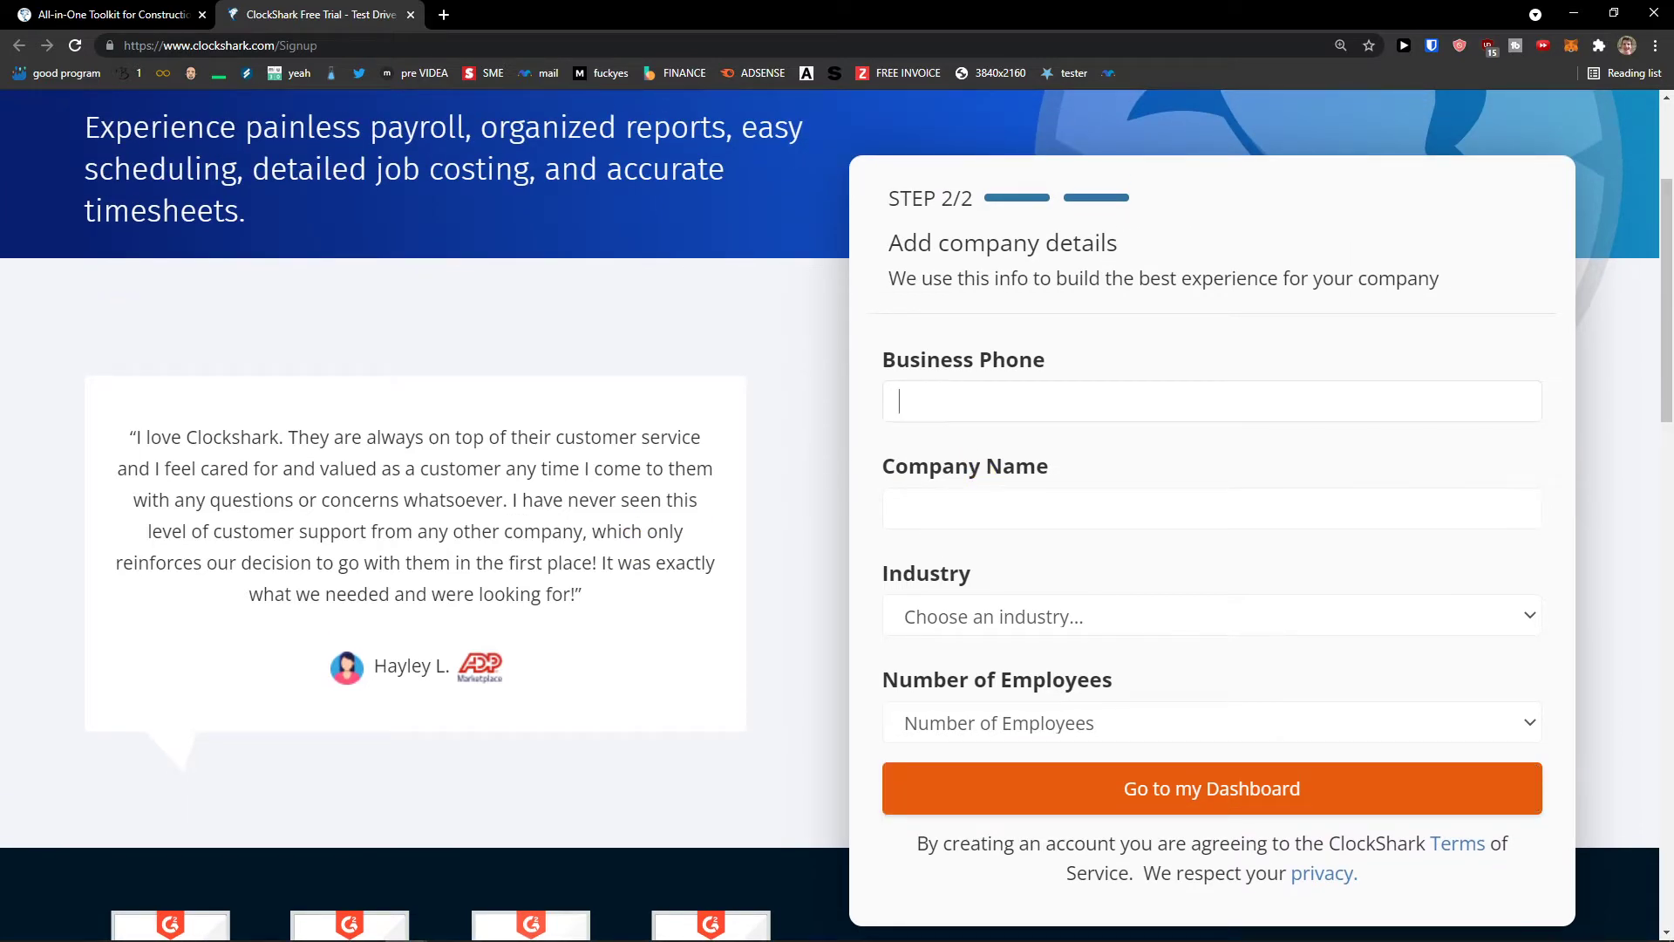
click(444, 15)
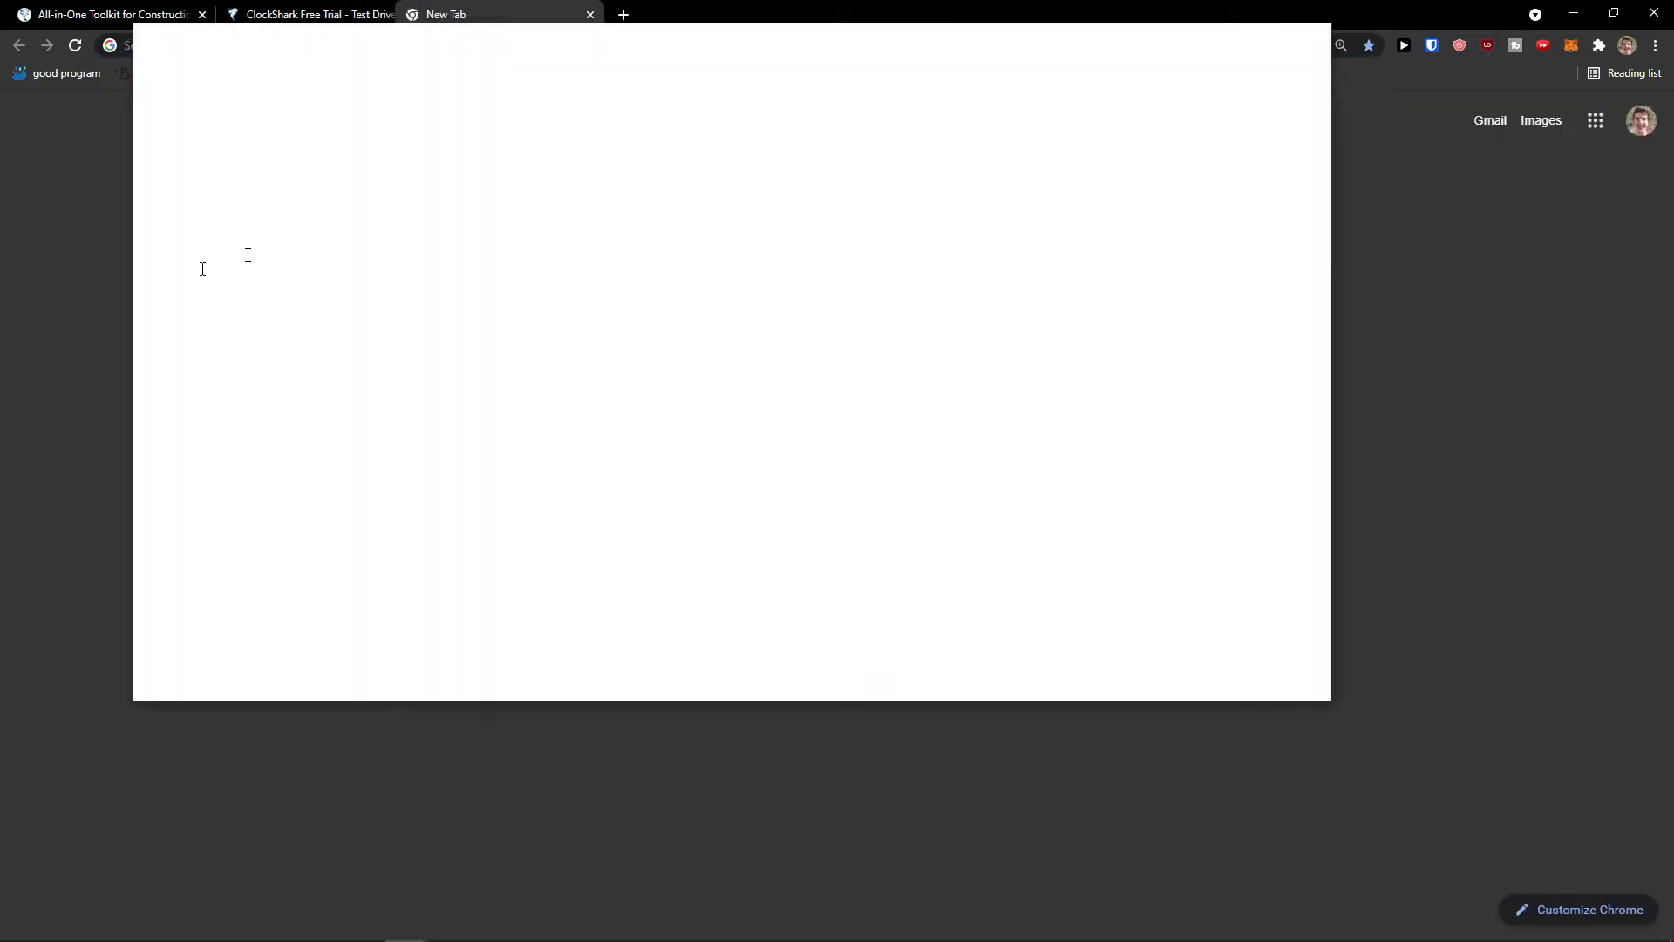
key(ctrl+w)
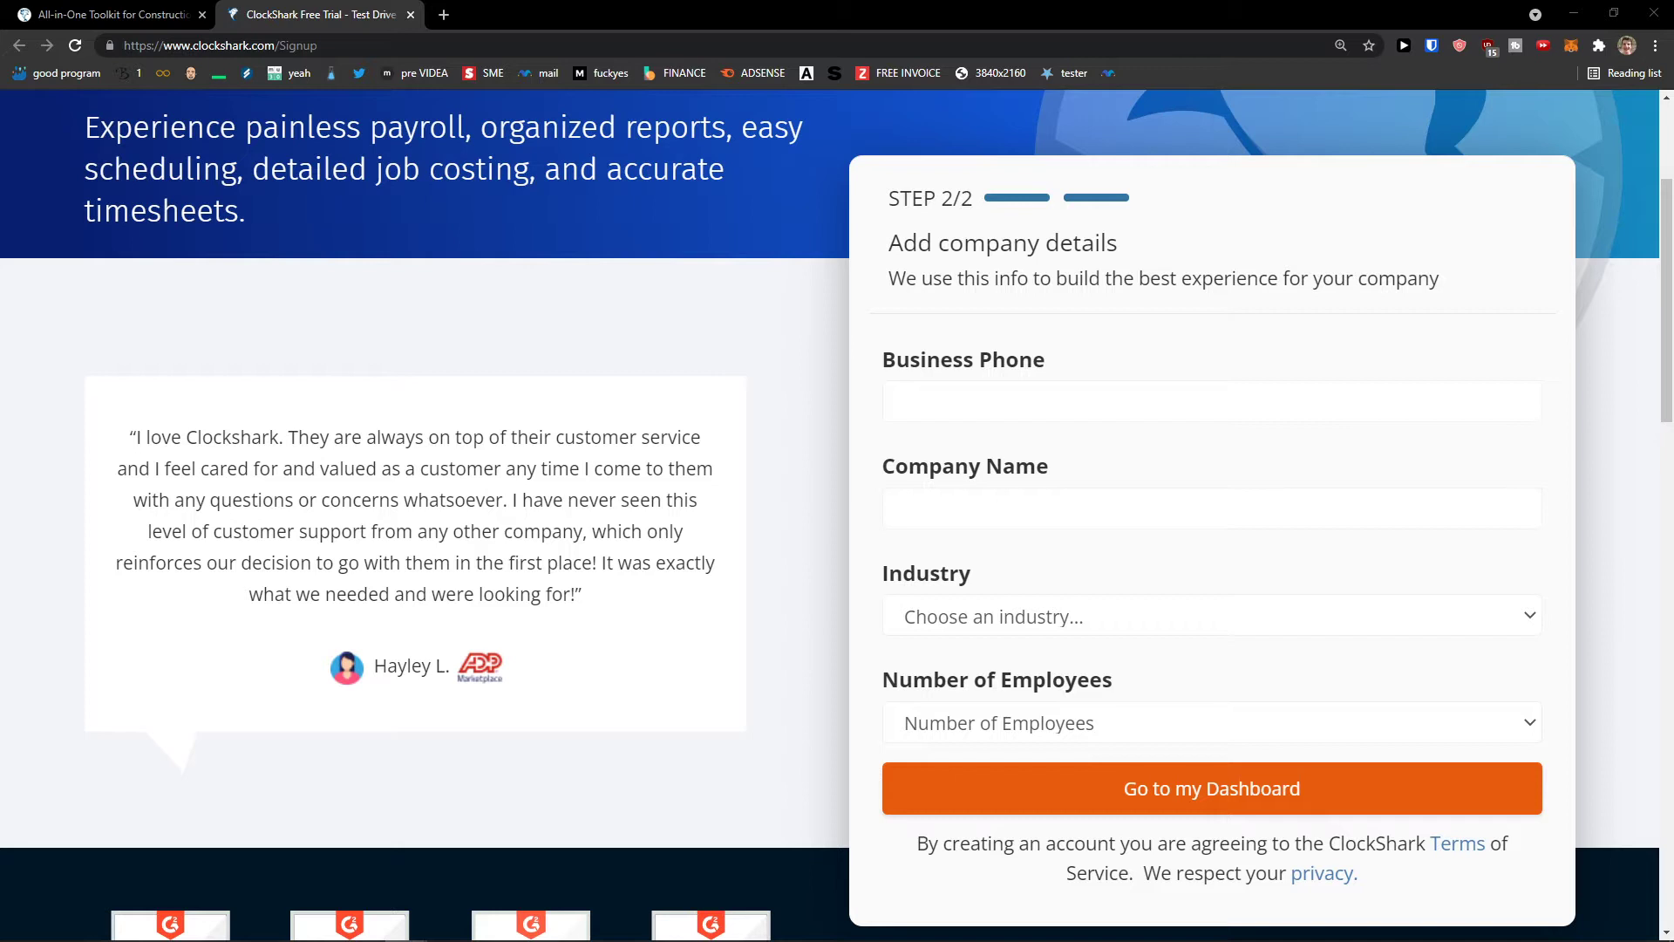
click(1027, 408)
key(ctrl+v)
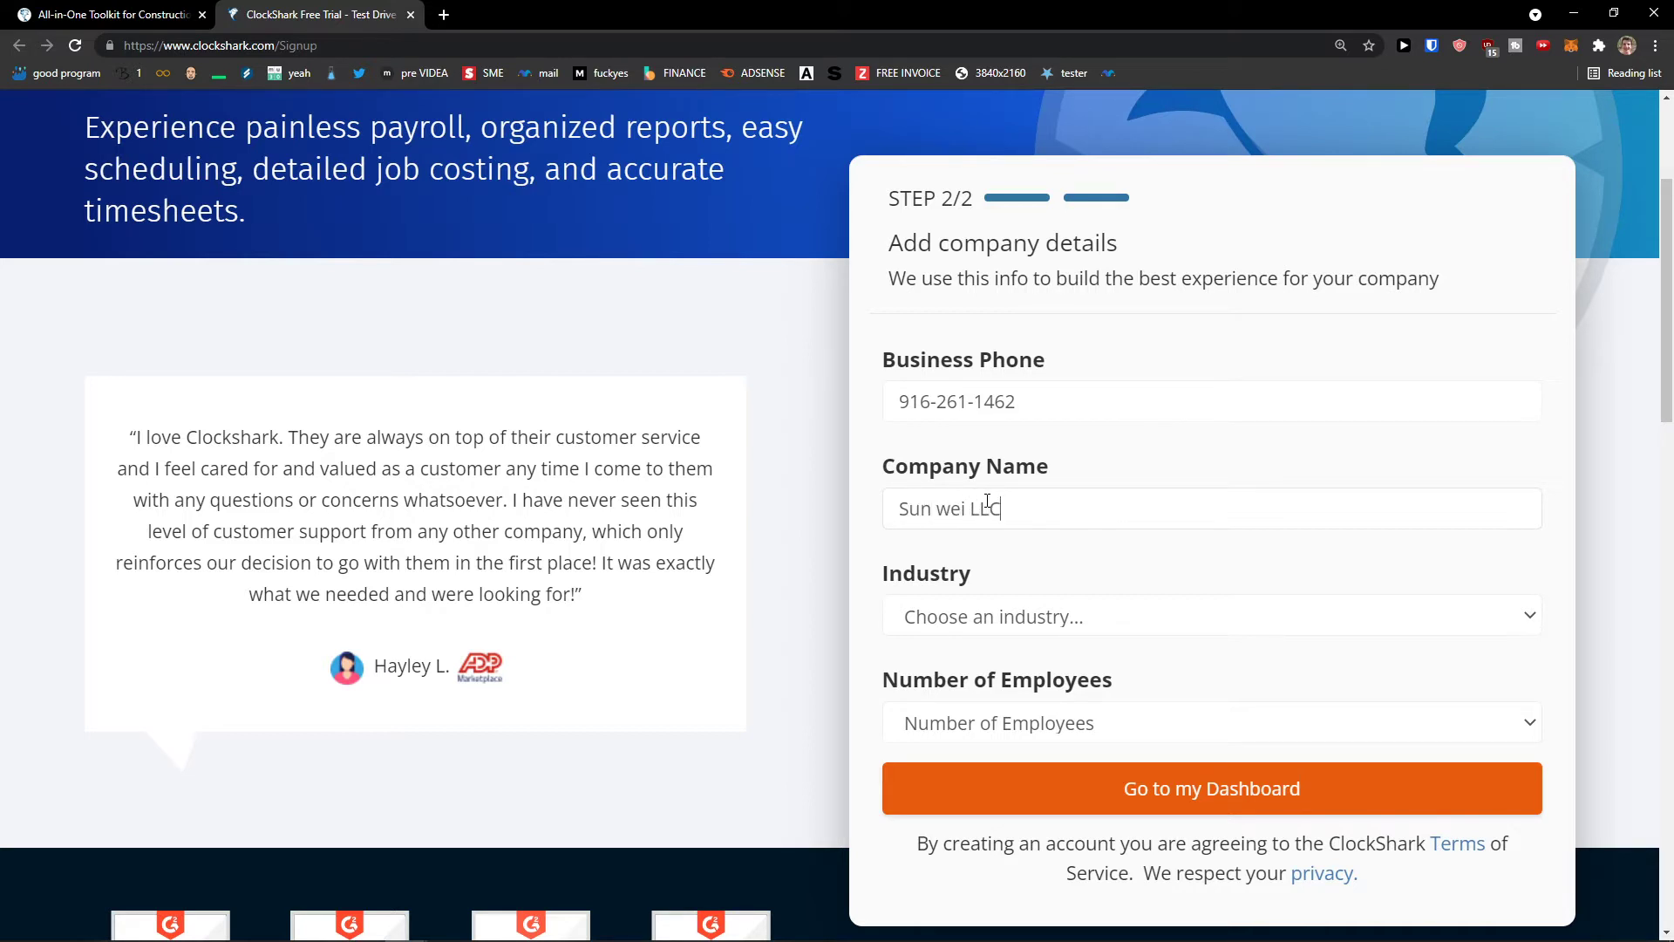
- Choose Accounting/Bookkeeping industry and 1-10 employees, then create the account
click(980, 611)
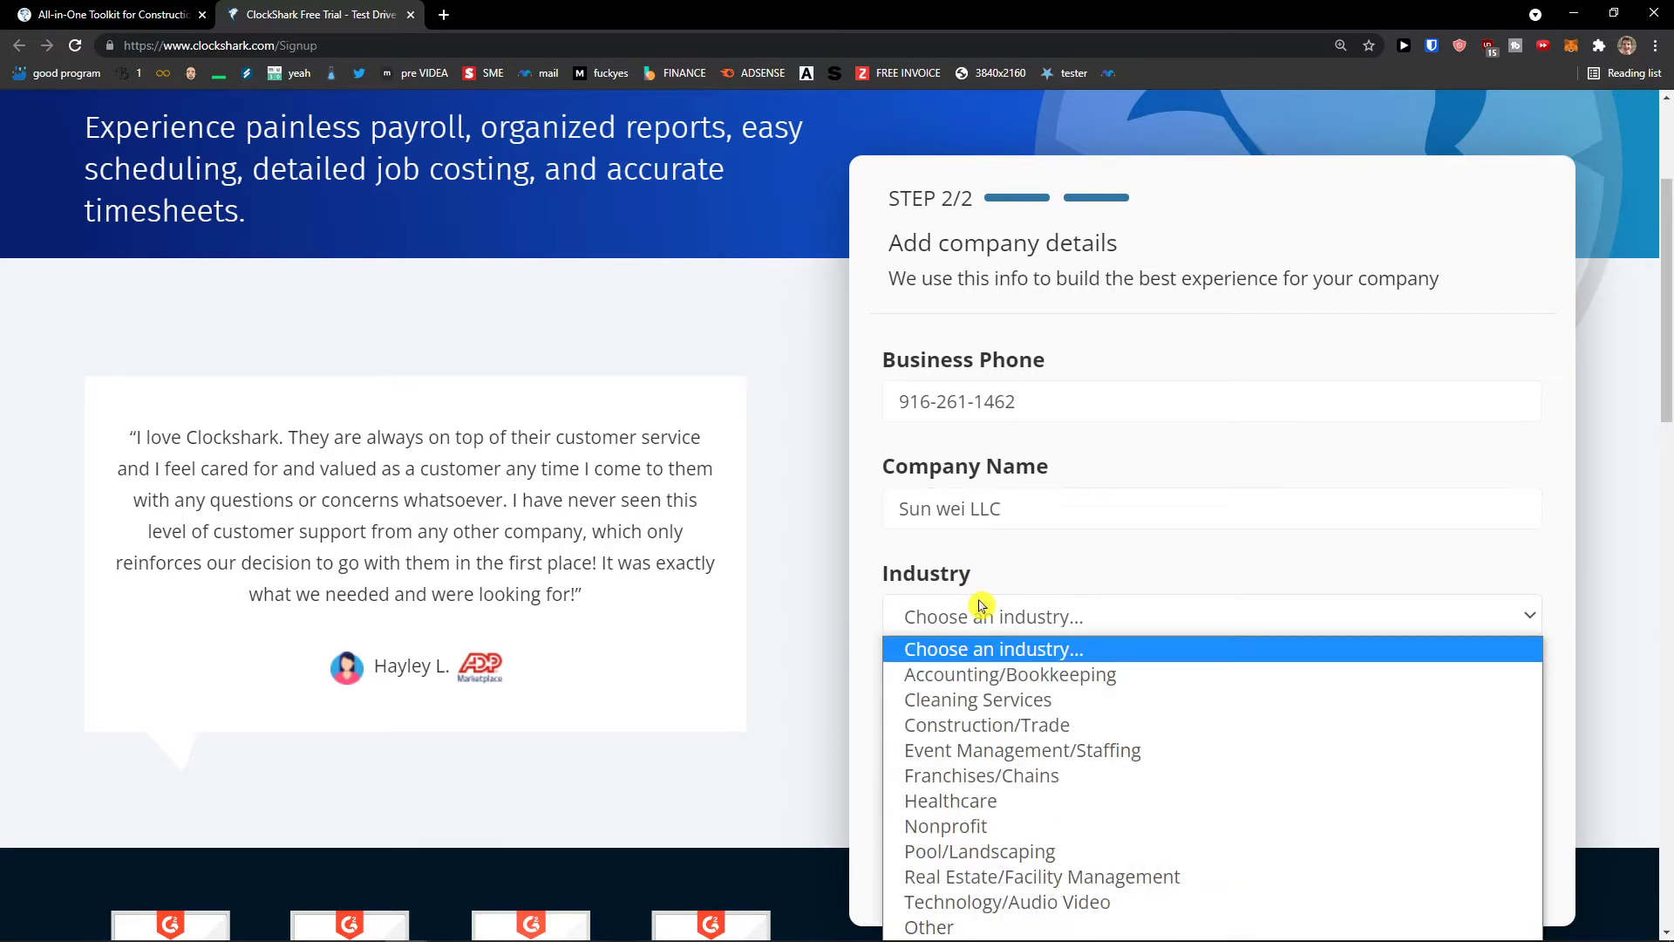
click(952, 680)
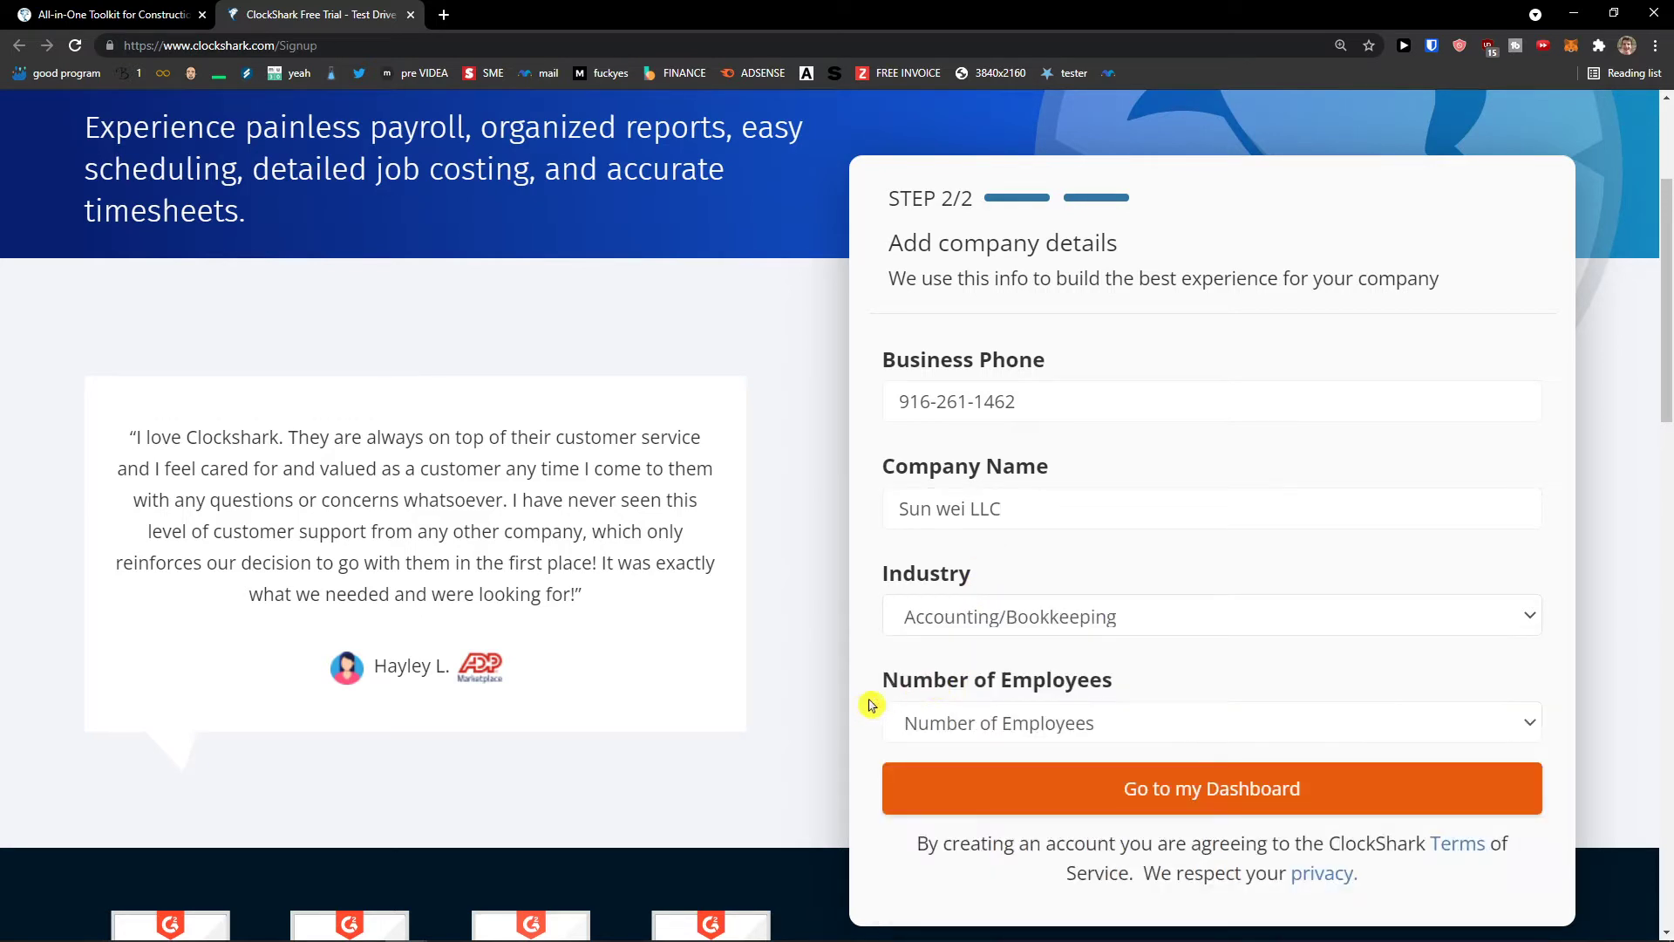
scroll(881, 688, down, 1)
click(931, 654)
click(951, 695)
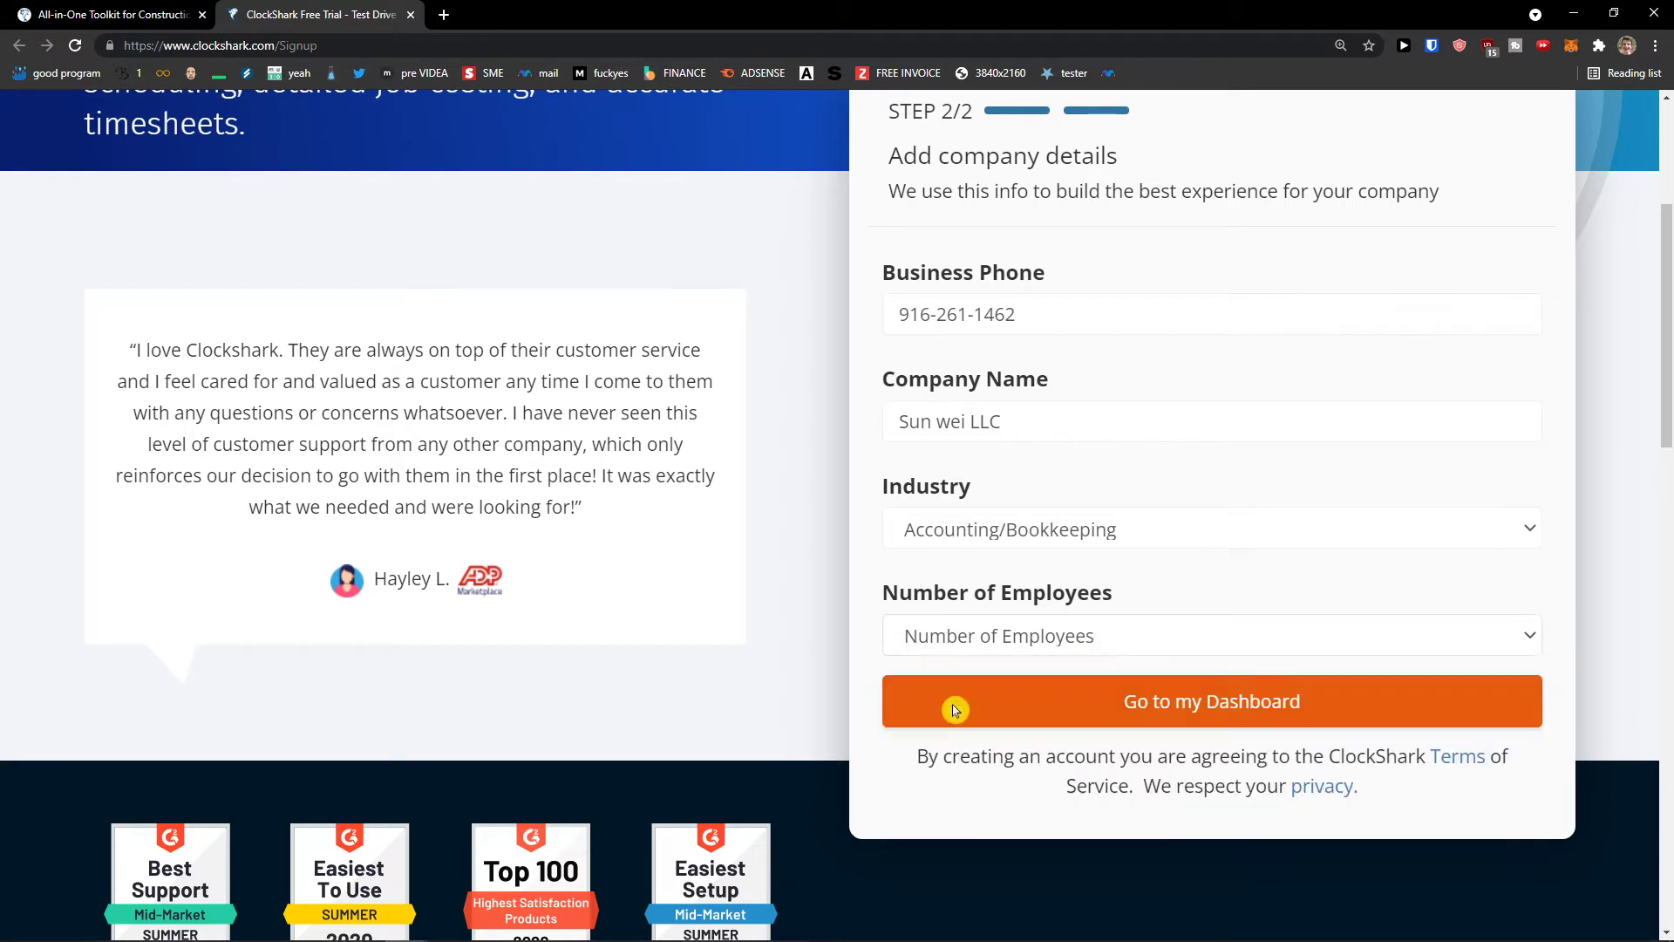
scroll(744, 683, up, 1)
click(1064, 807)
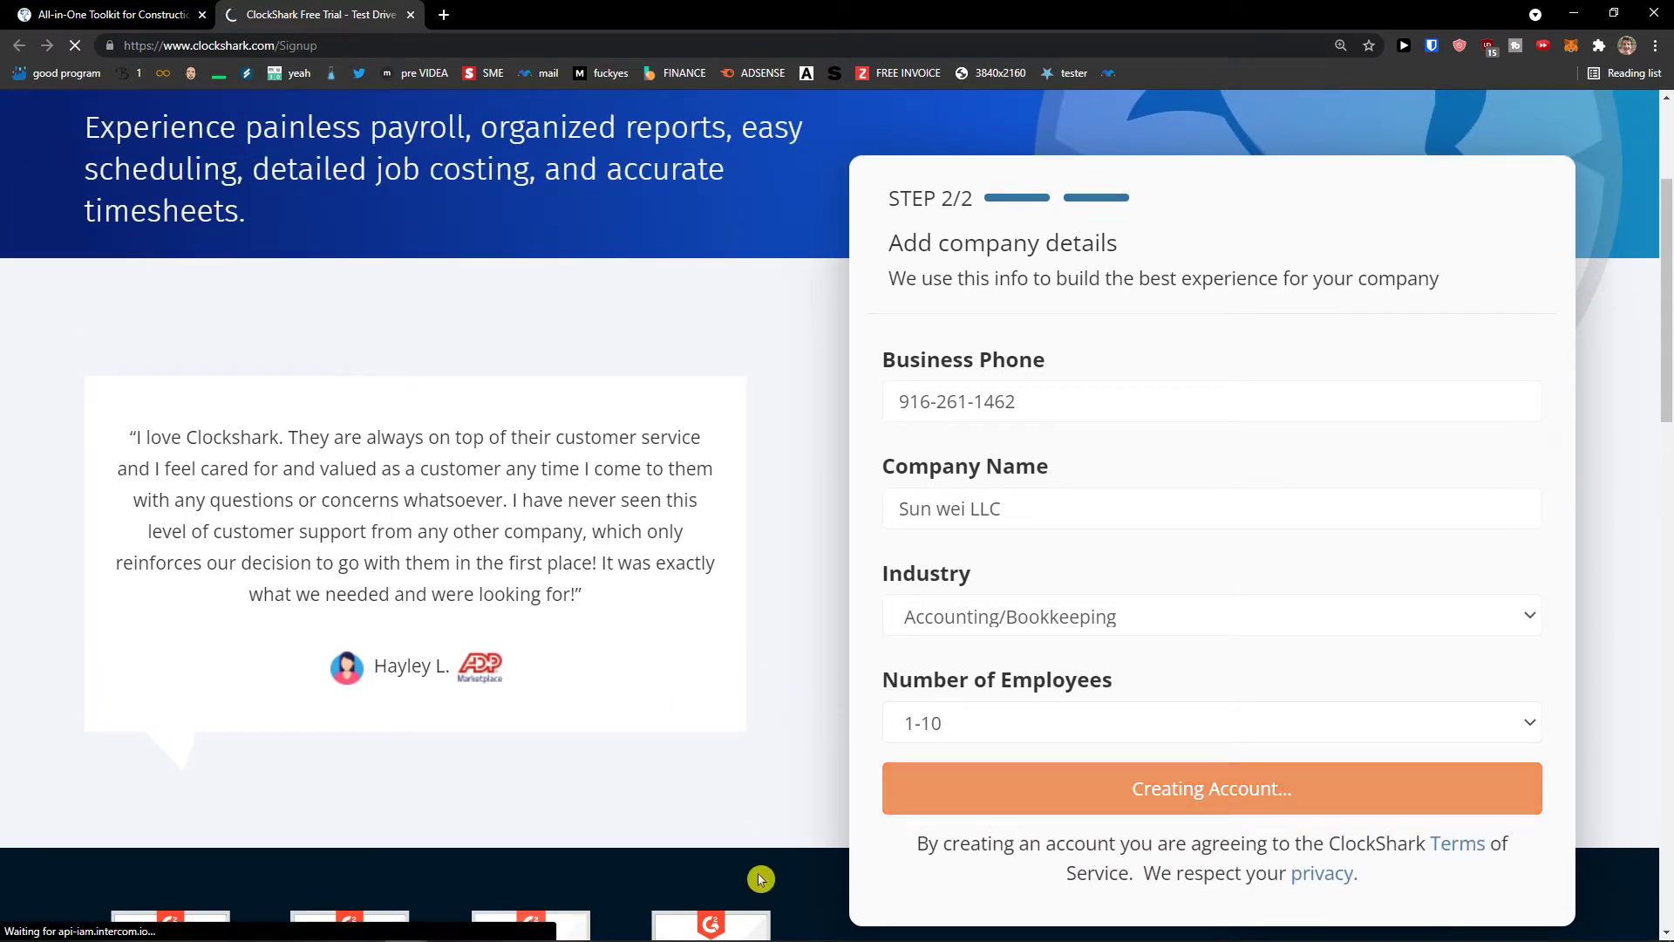
- Open the ClockShark app's Google Play listing, browse its reviews, and return to the Welcome tab
scroll(684, 824, up, 1)
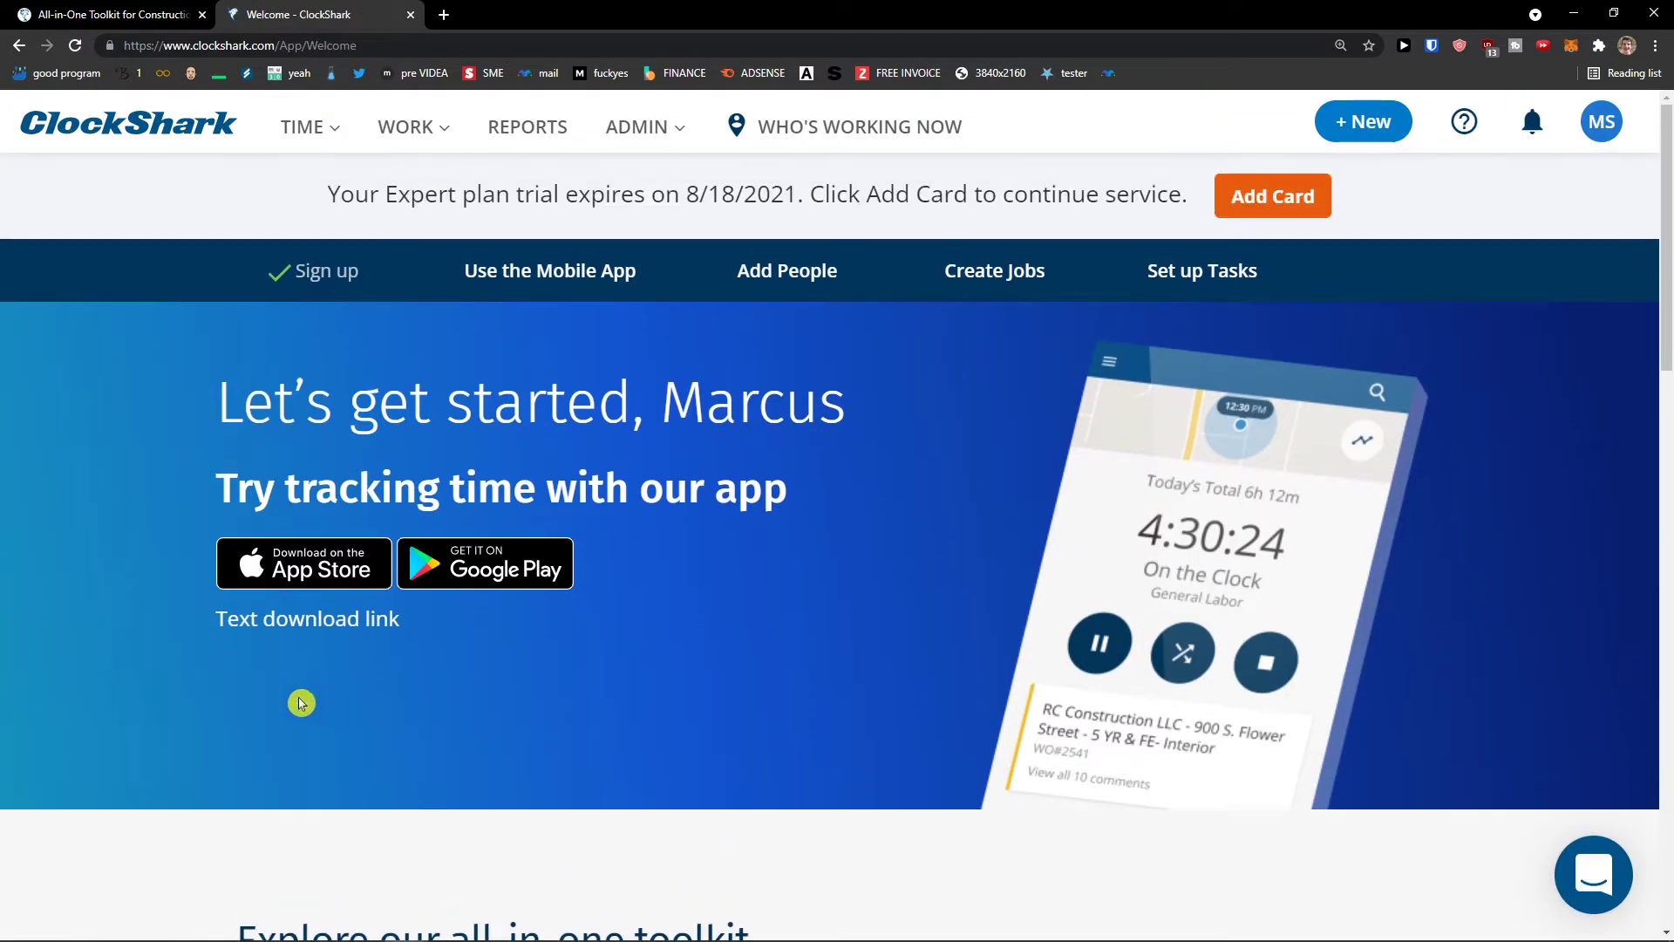
click(472, 566)
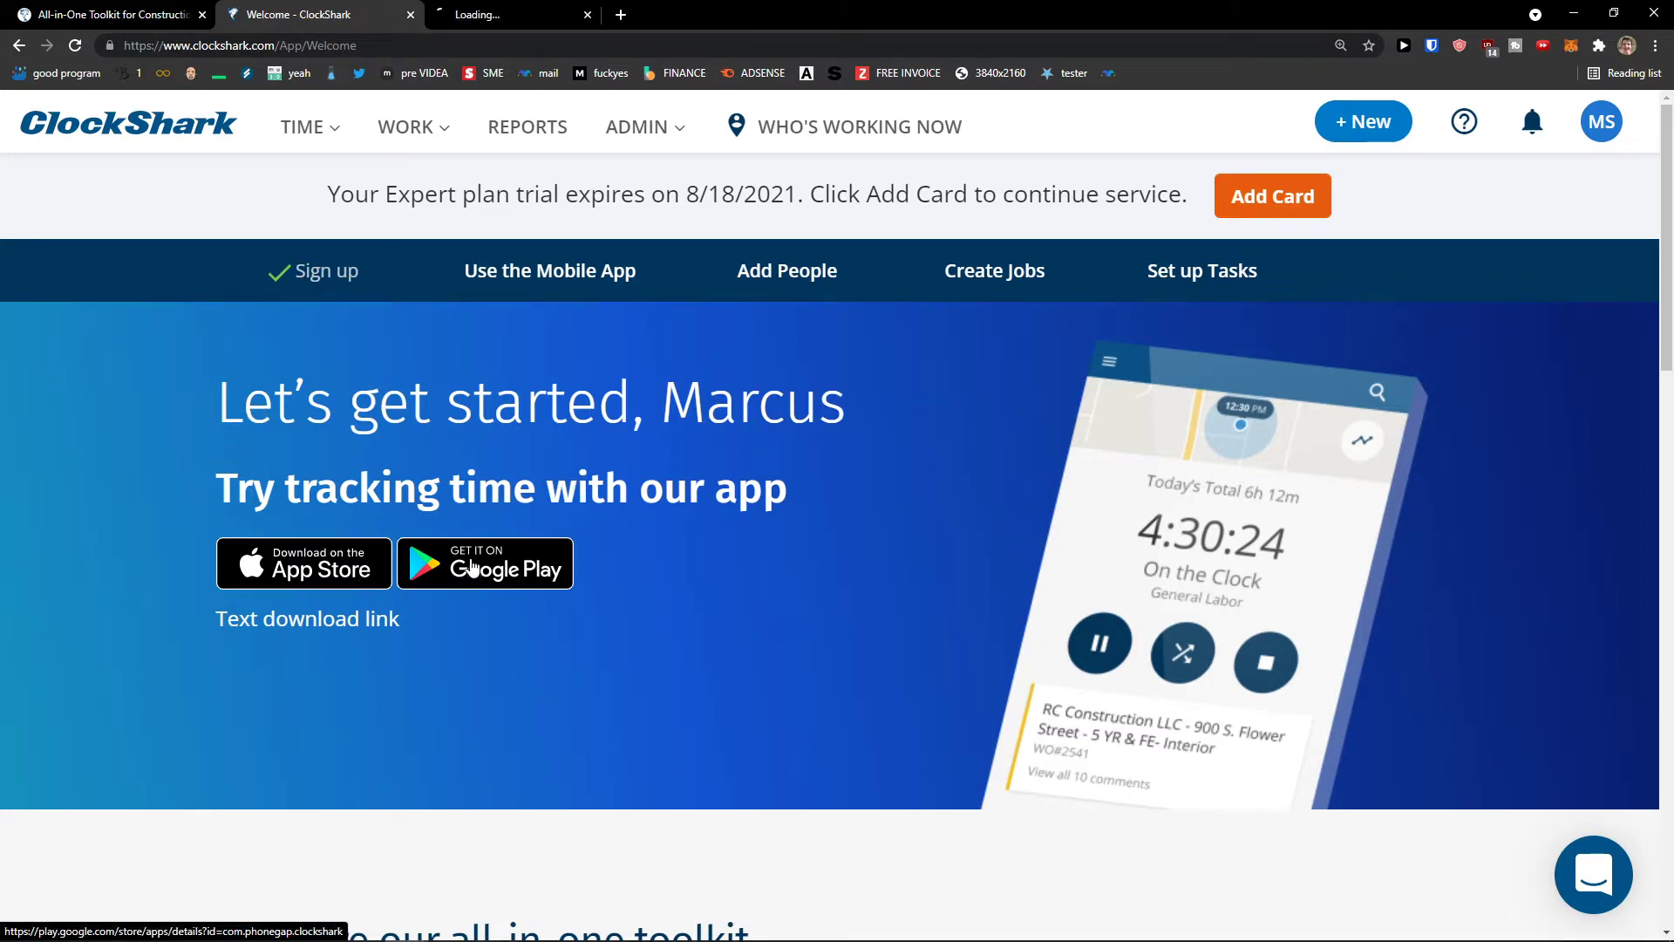
click(462, 14)
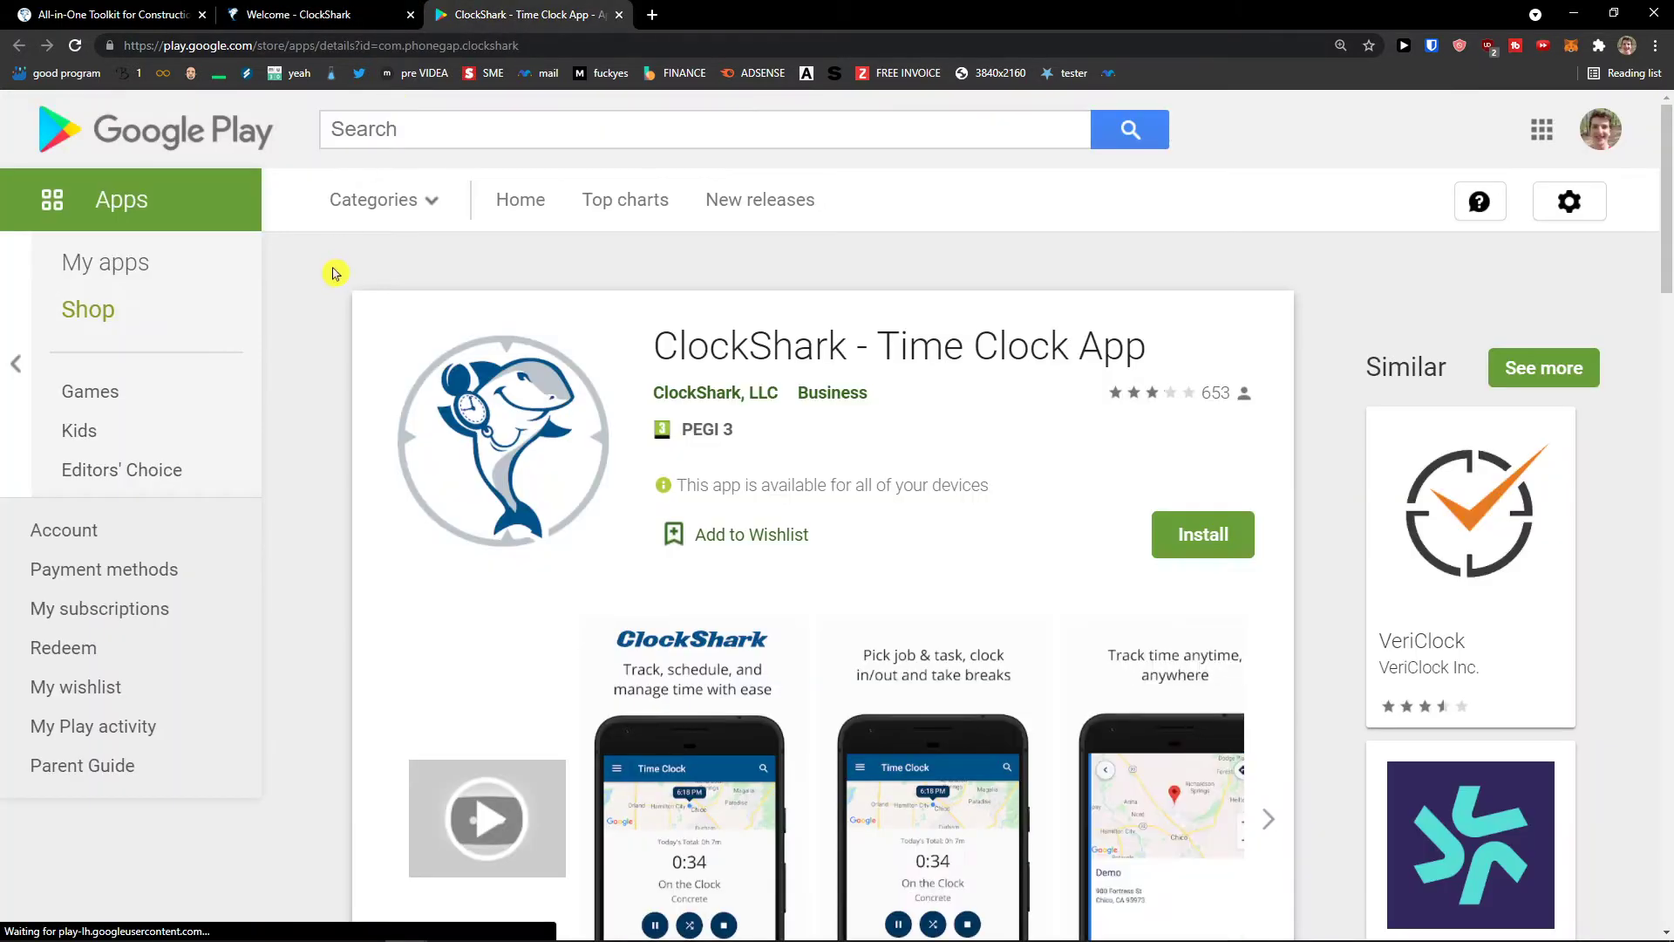
scroll(334, 273, down, 12)
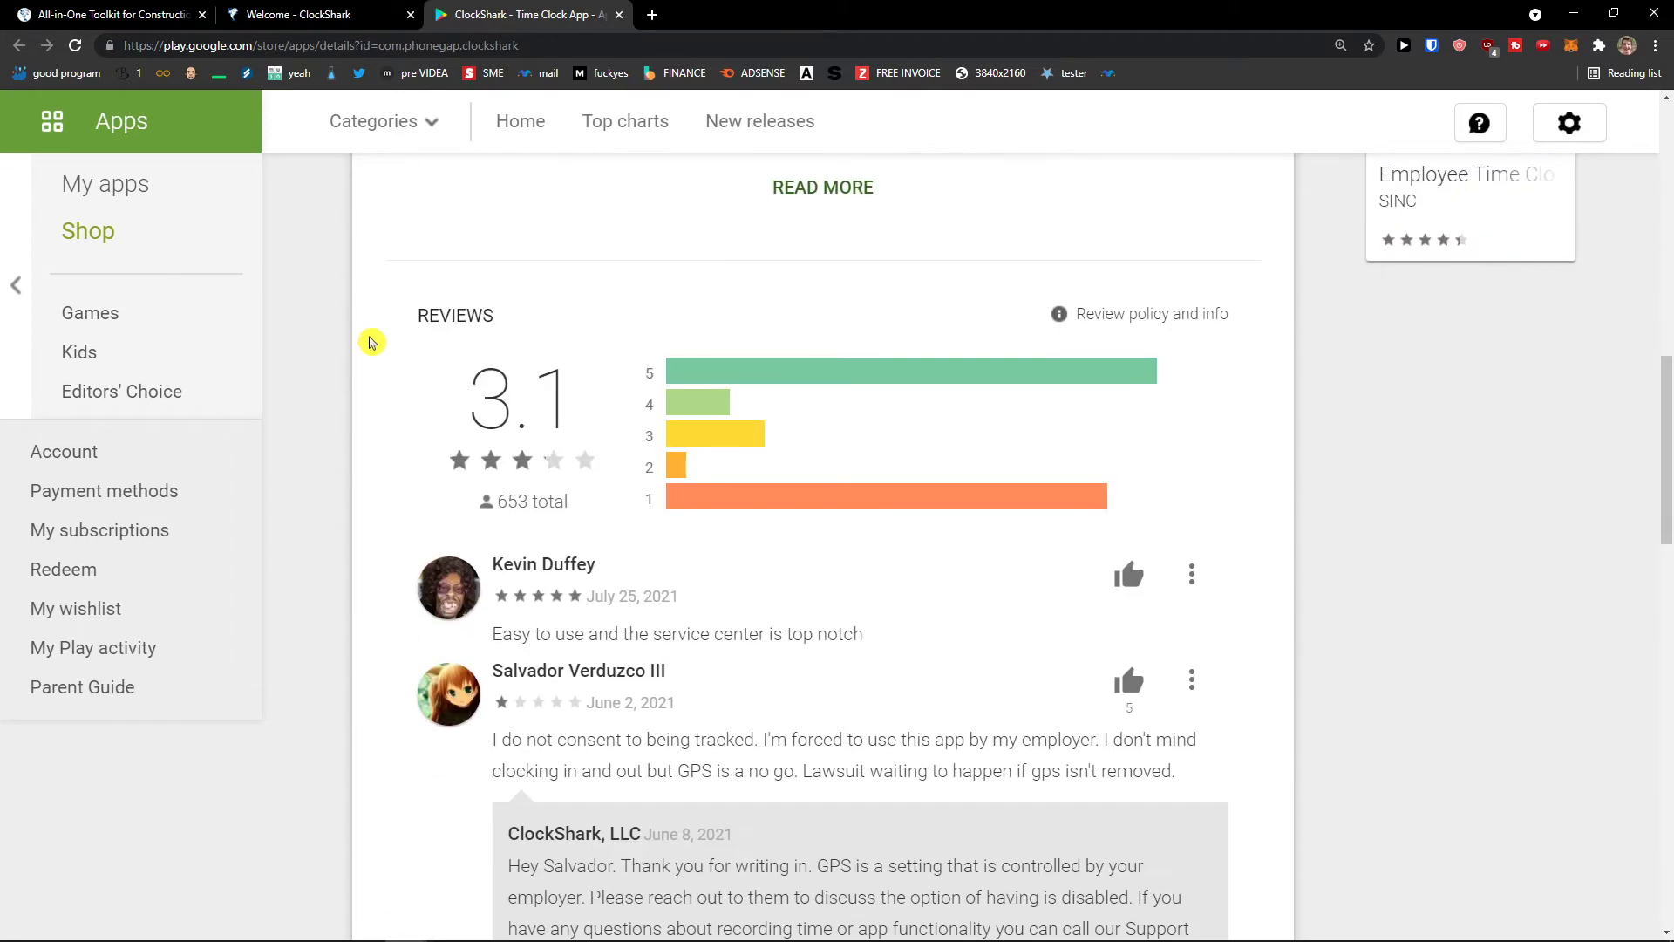
middle_click(370, 342)
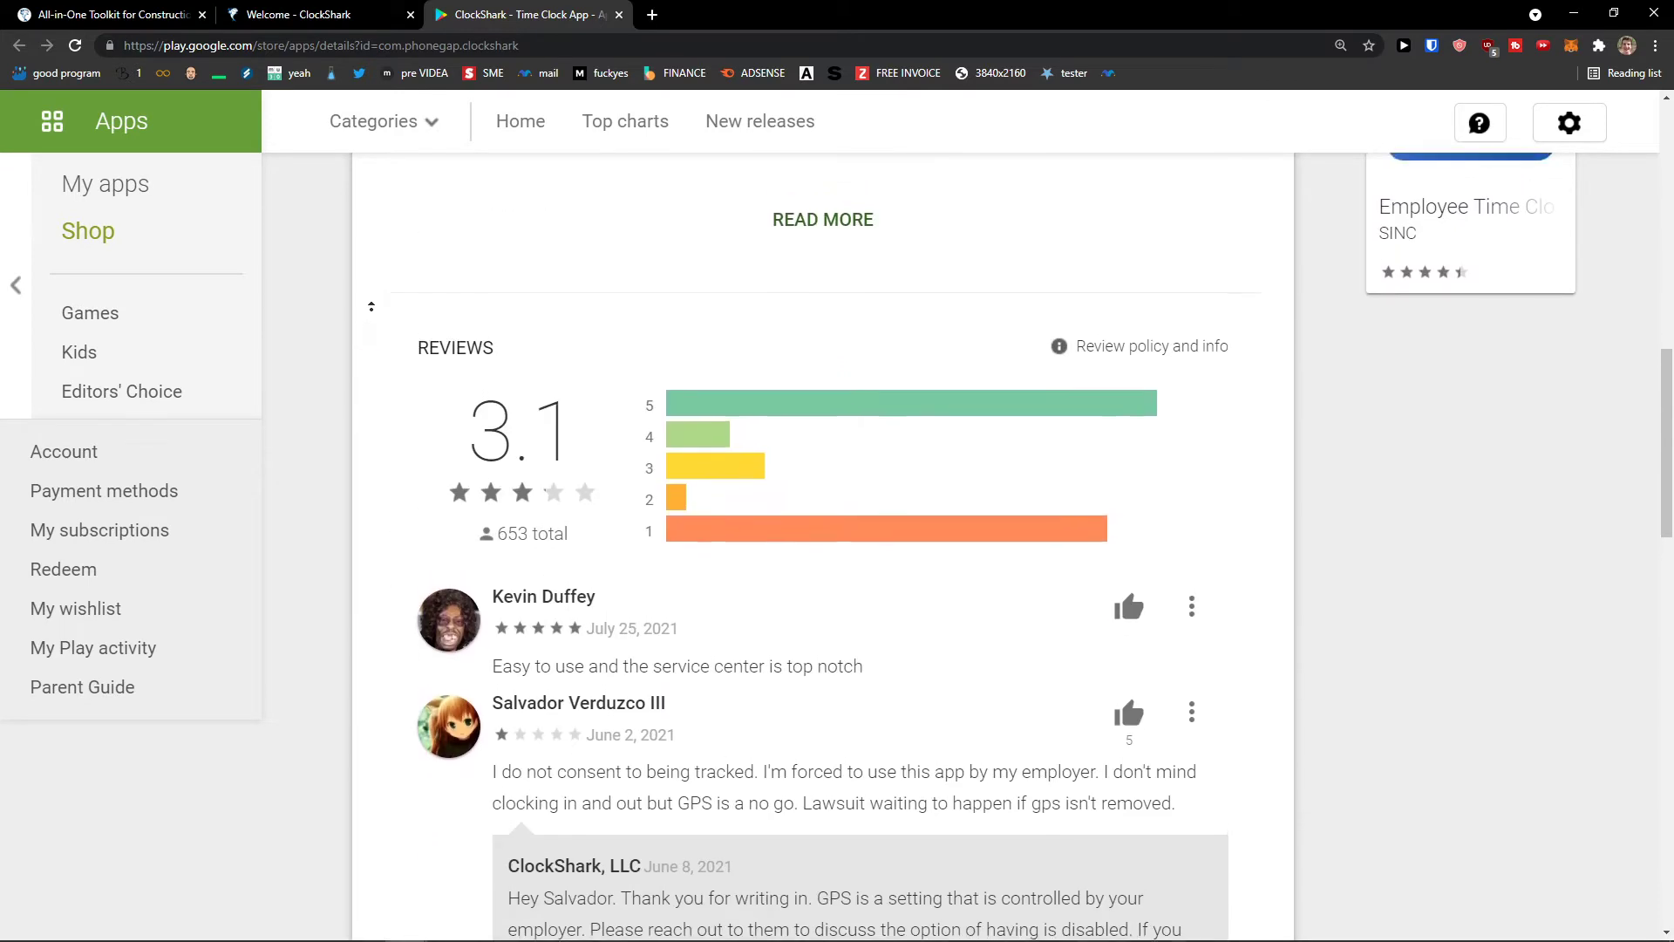
click(299, 14)
- Open the employee list in a separate tab from the Add an Employee link
mouse_move(320, 132)
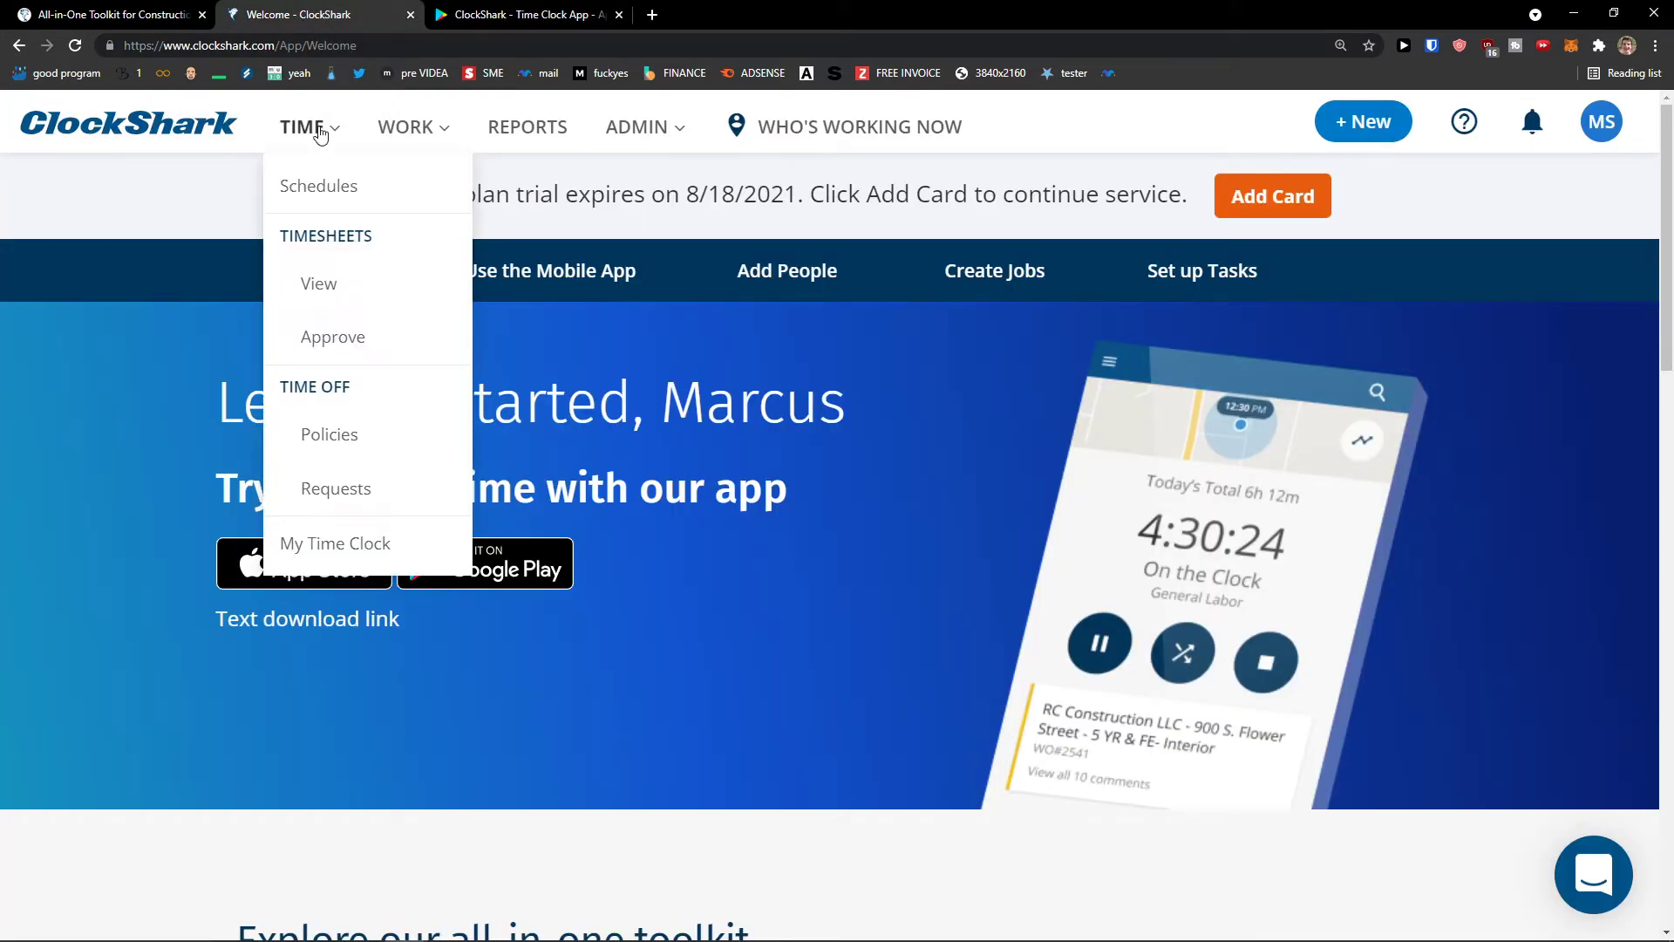
mouse_move(407, 135)
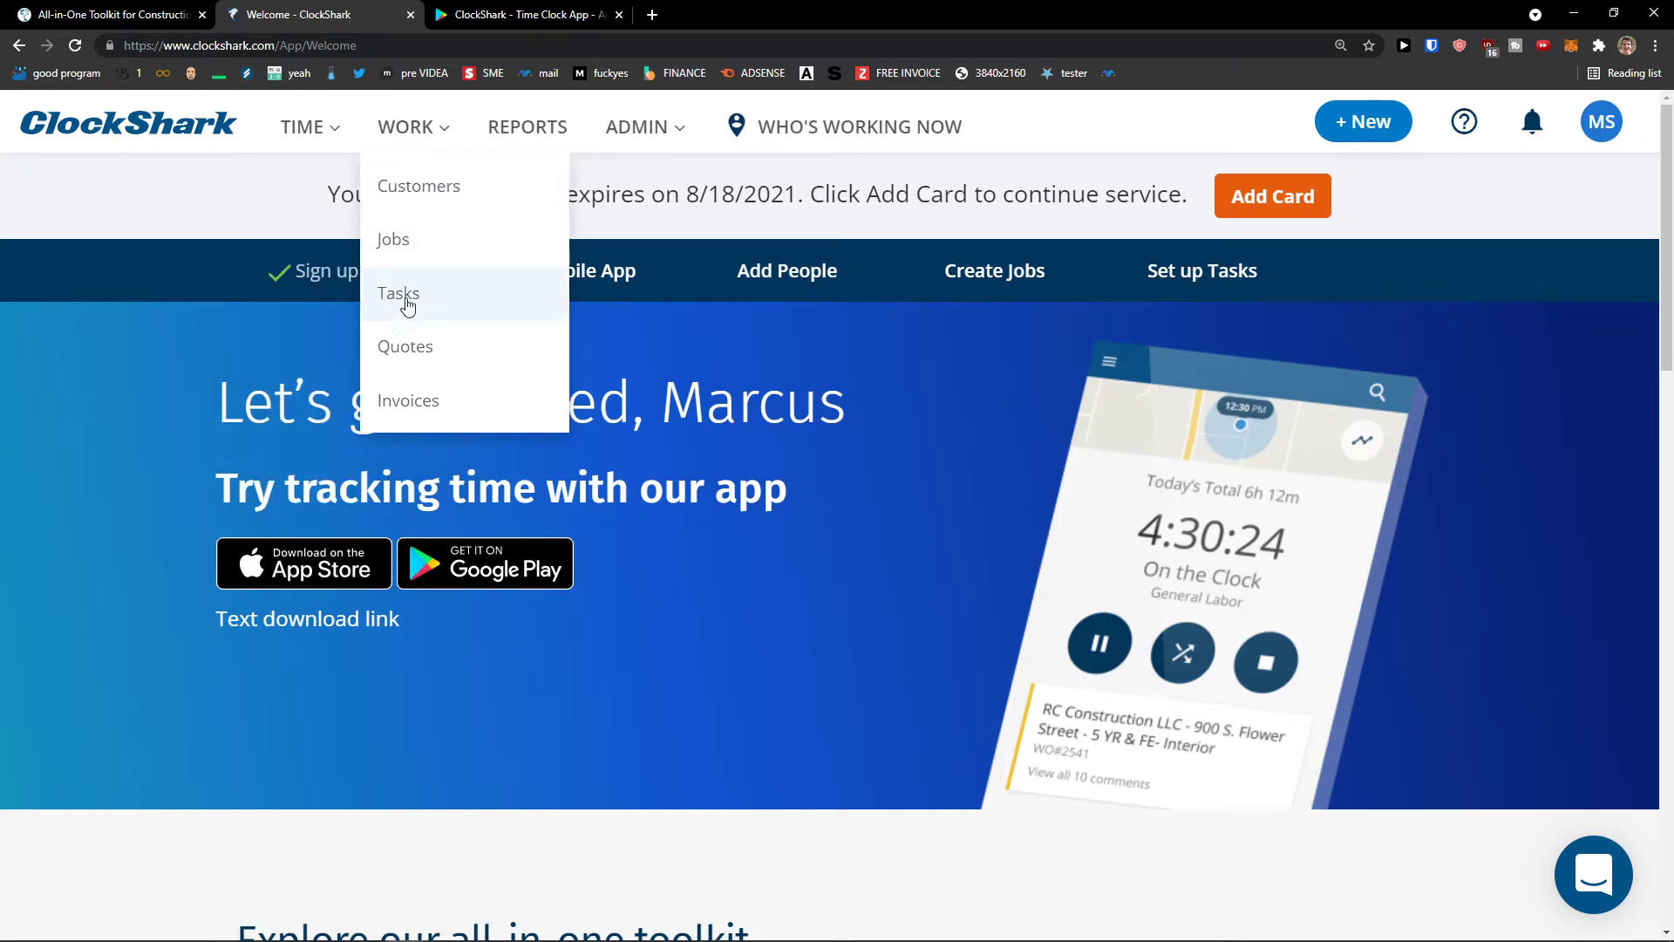
scroll(232, 314, down, 8)
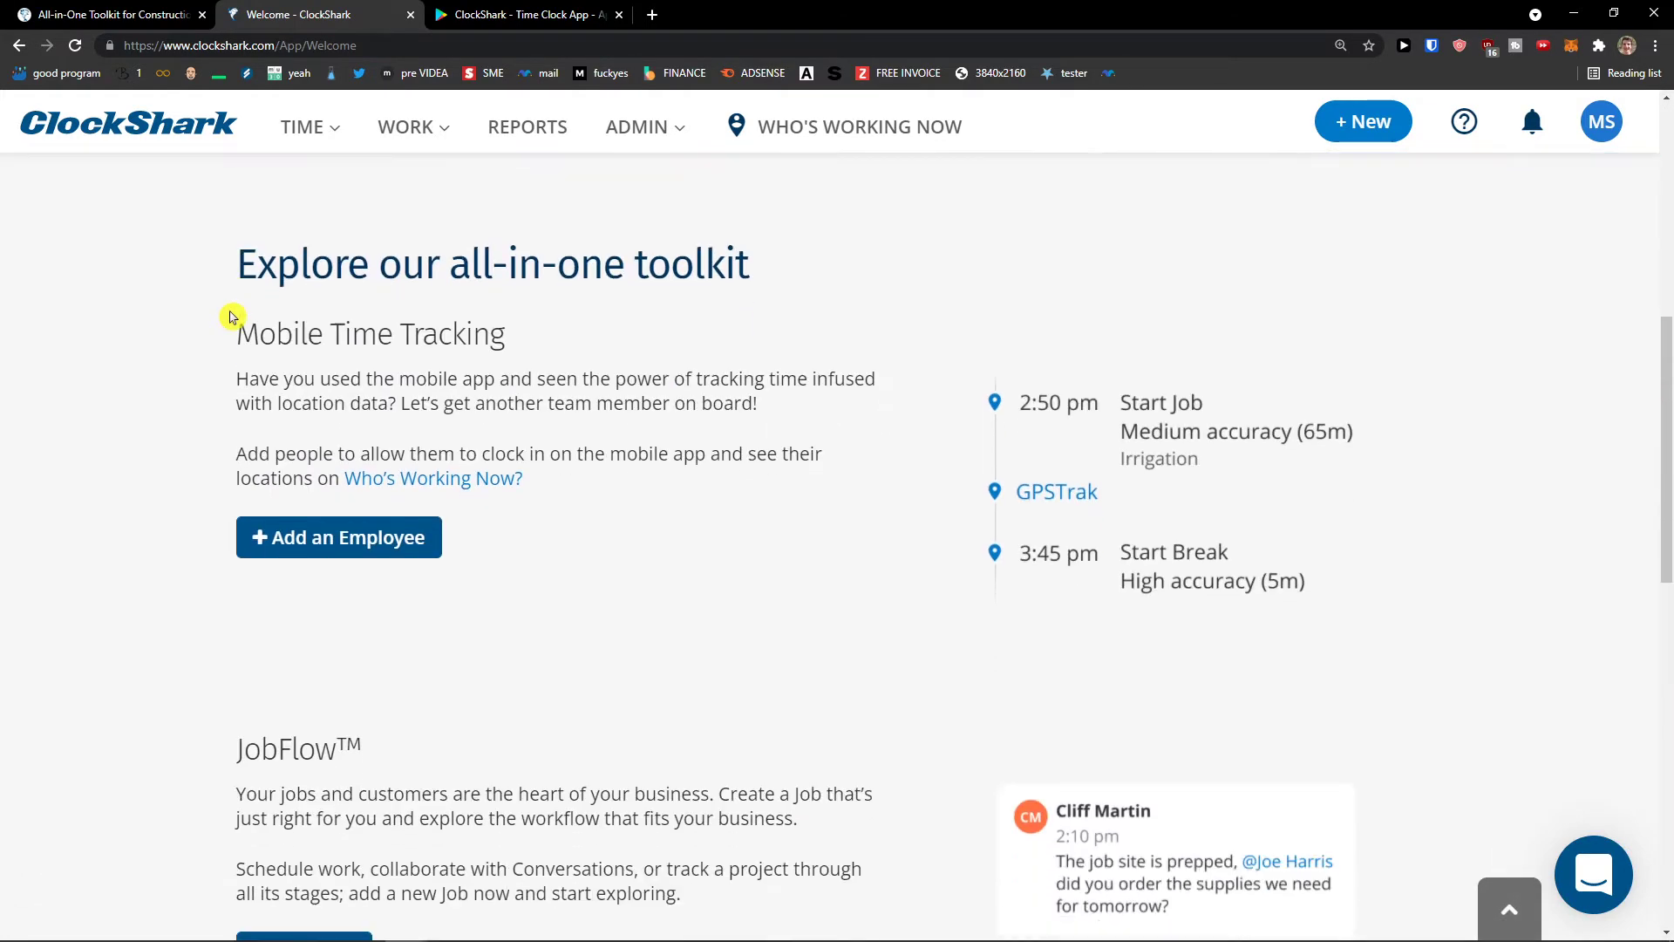
scroll(232, 316, up, 3)
scroll(232, 315, down, 3)
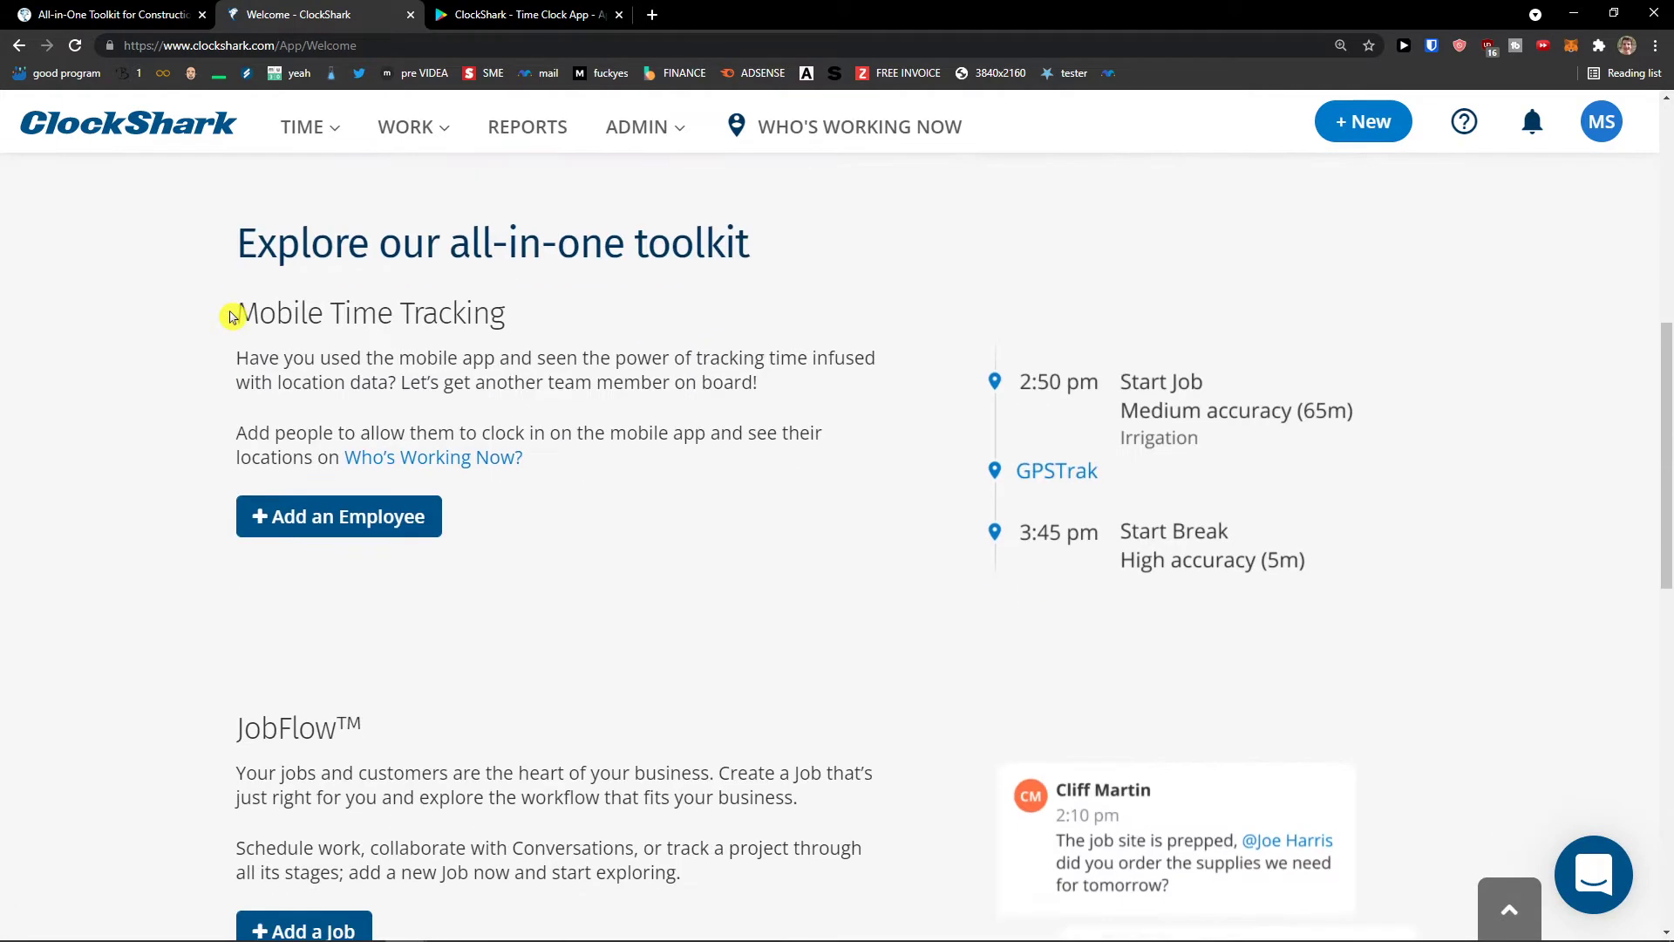
ctrl+click(381, 517)
- Show the TIME > Schedules week of Aug 1–7, 2021 and reorder the tabs
scroll(441, 526, up, 8)
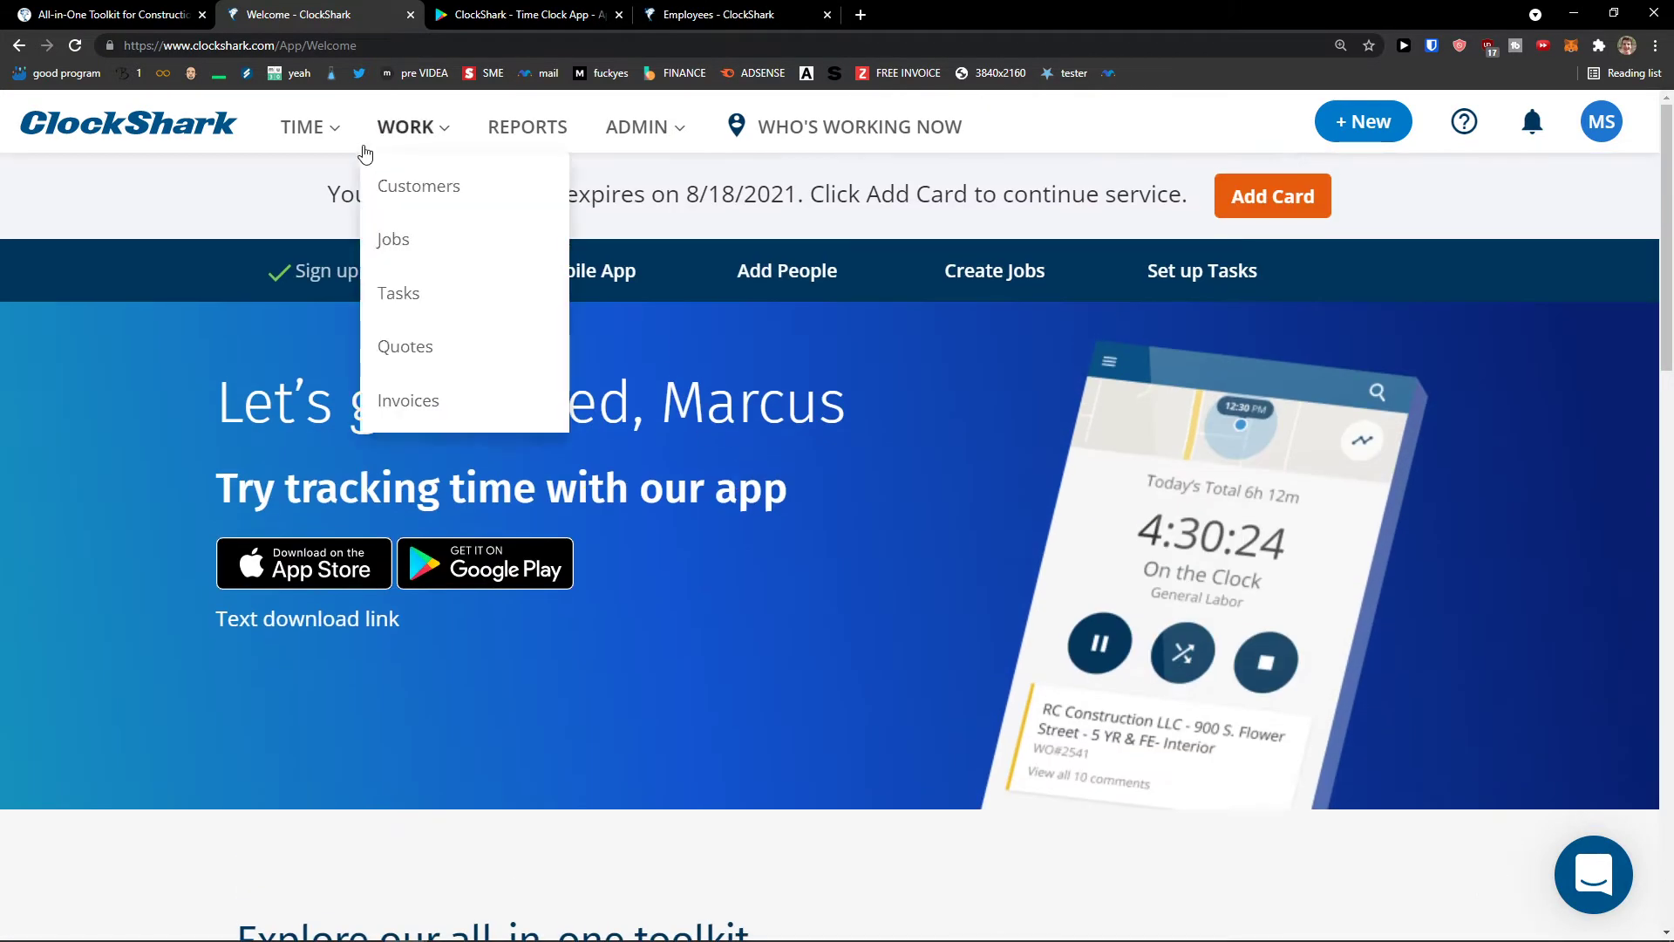
mouse_move(328, 216)
click(341, 207)
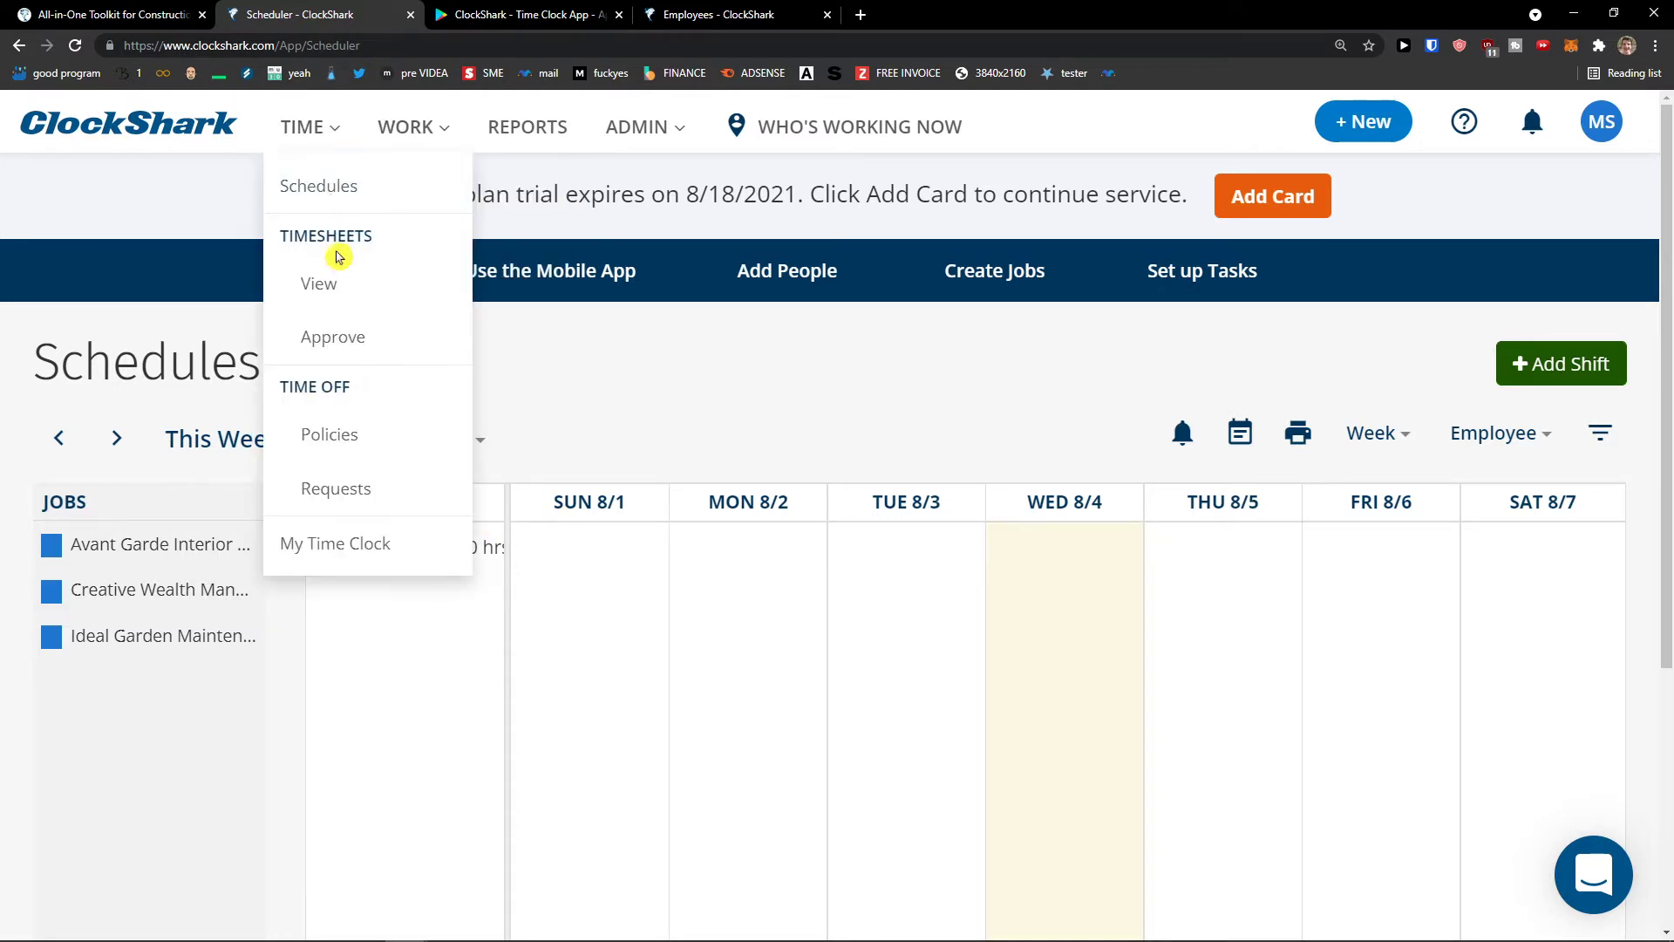
drag(710, 16, 441, 18)
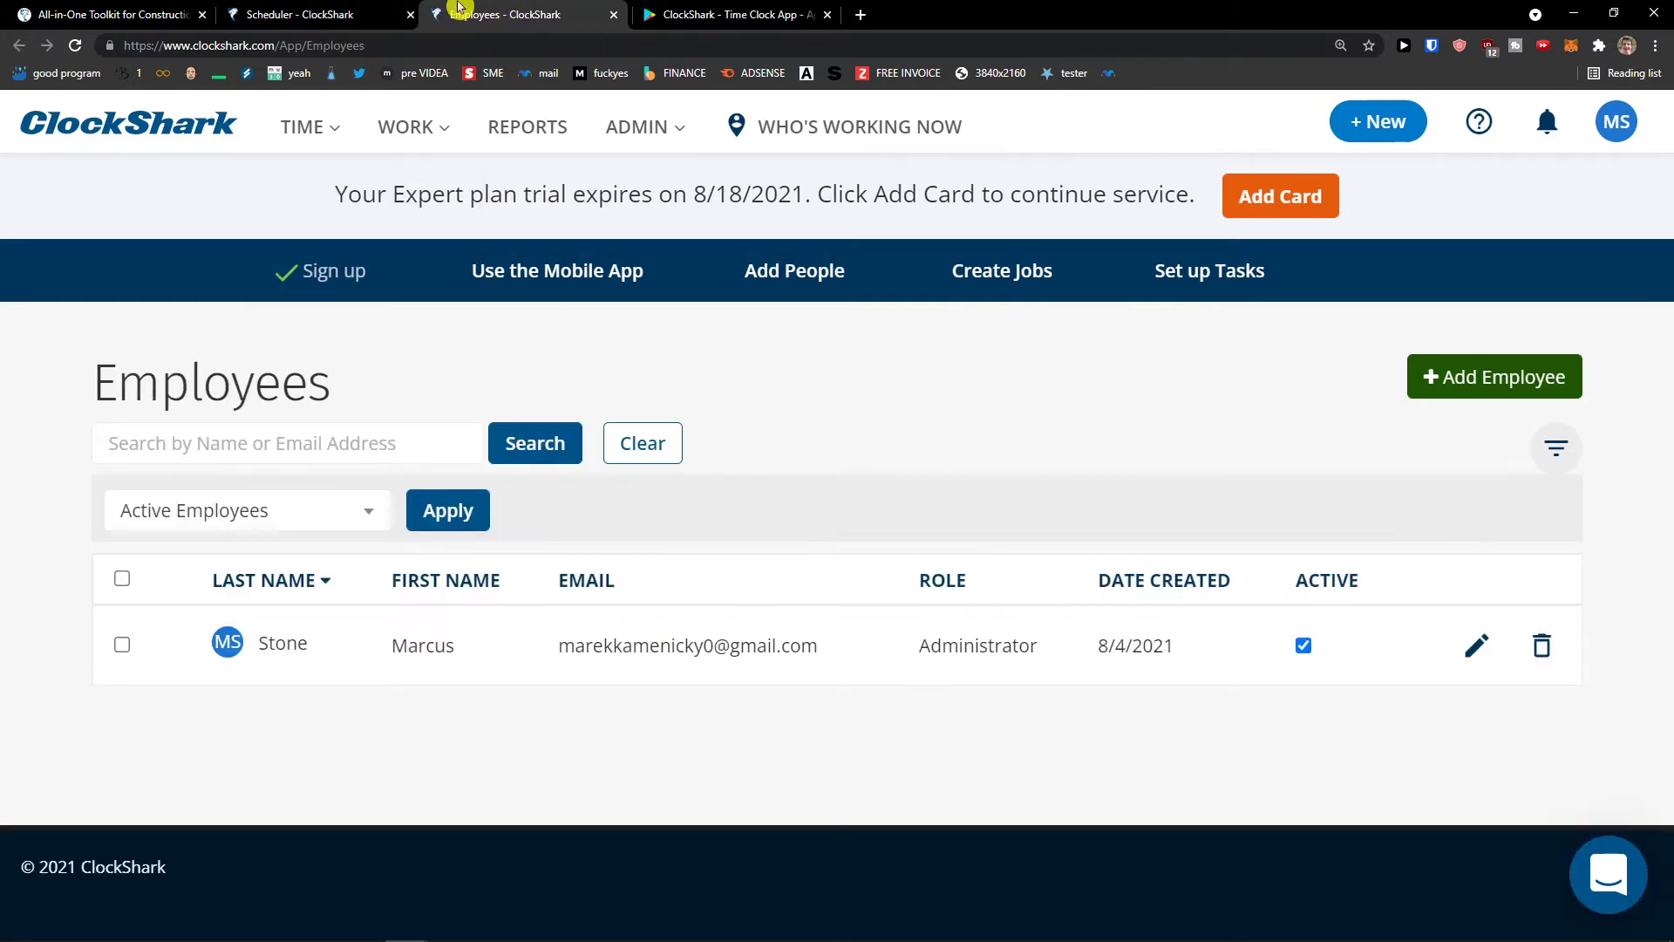
click(323, 8)
click(445, 15)
- Look through billing and company settings, then open Admin > Employees showing the Administrator
click(324, 11)
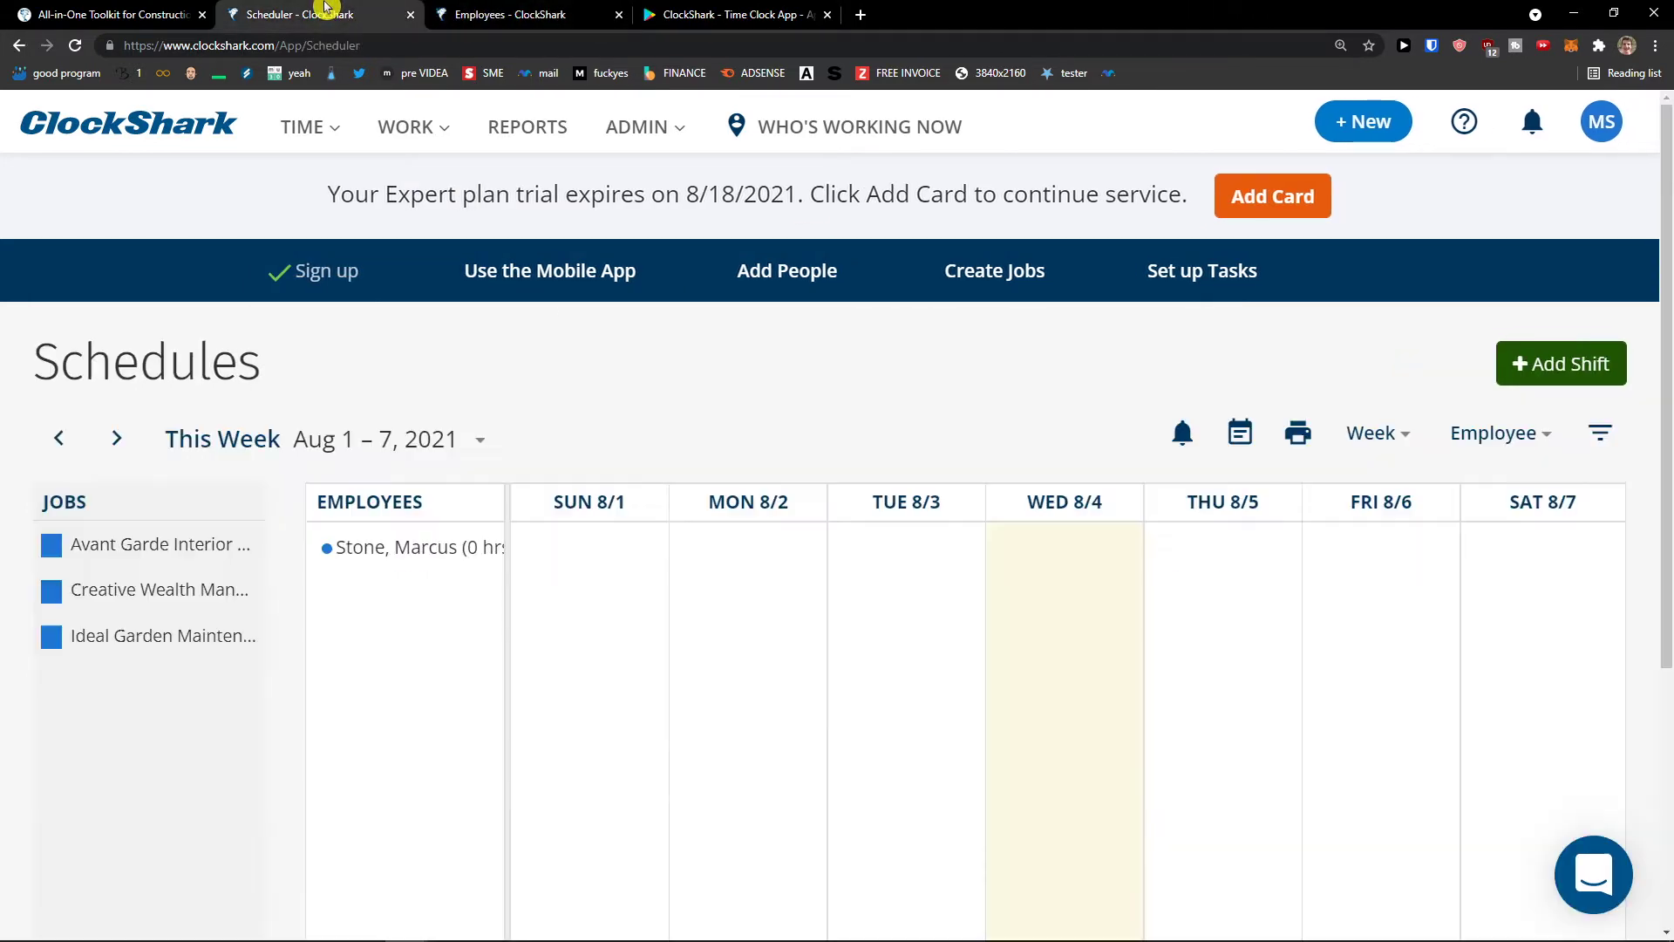
mouse_move(373, 141)
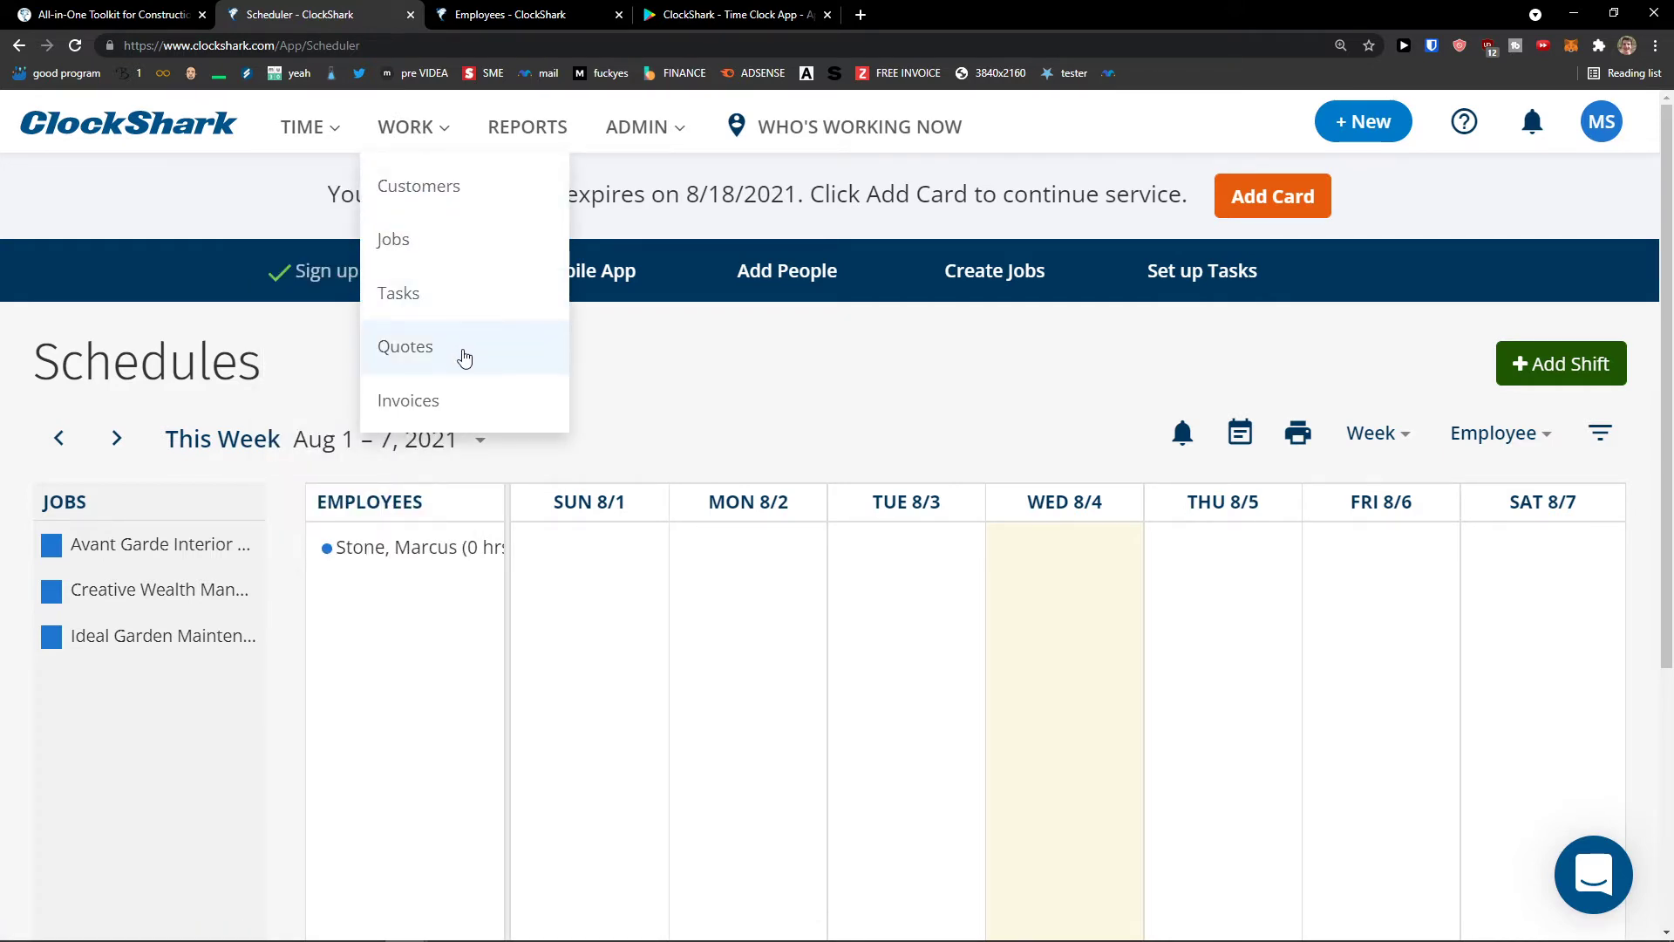
mouse_move(643, 136)
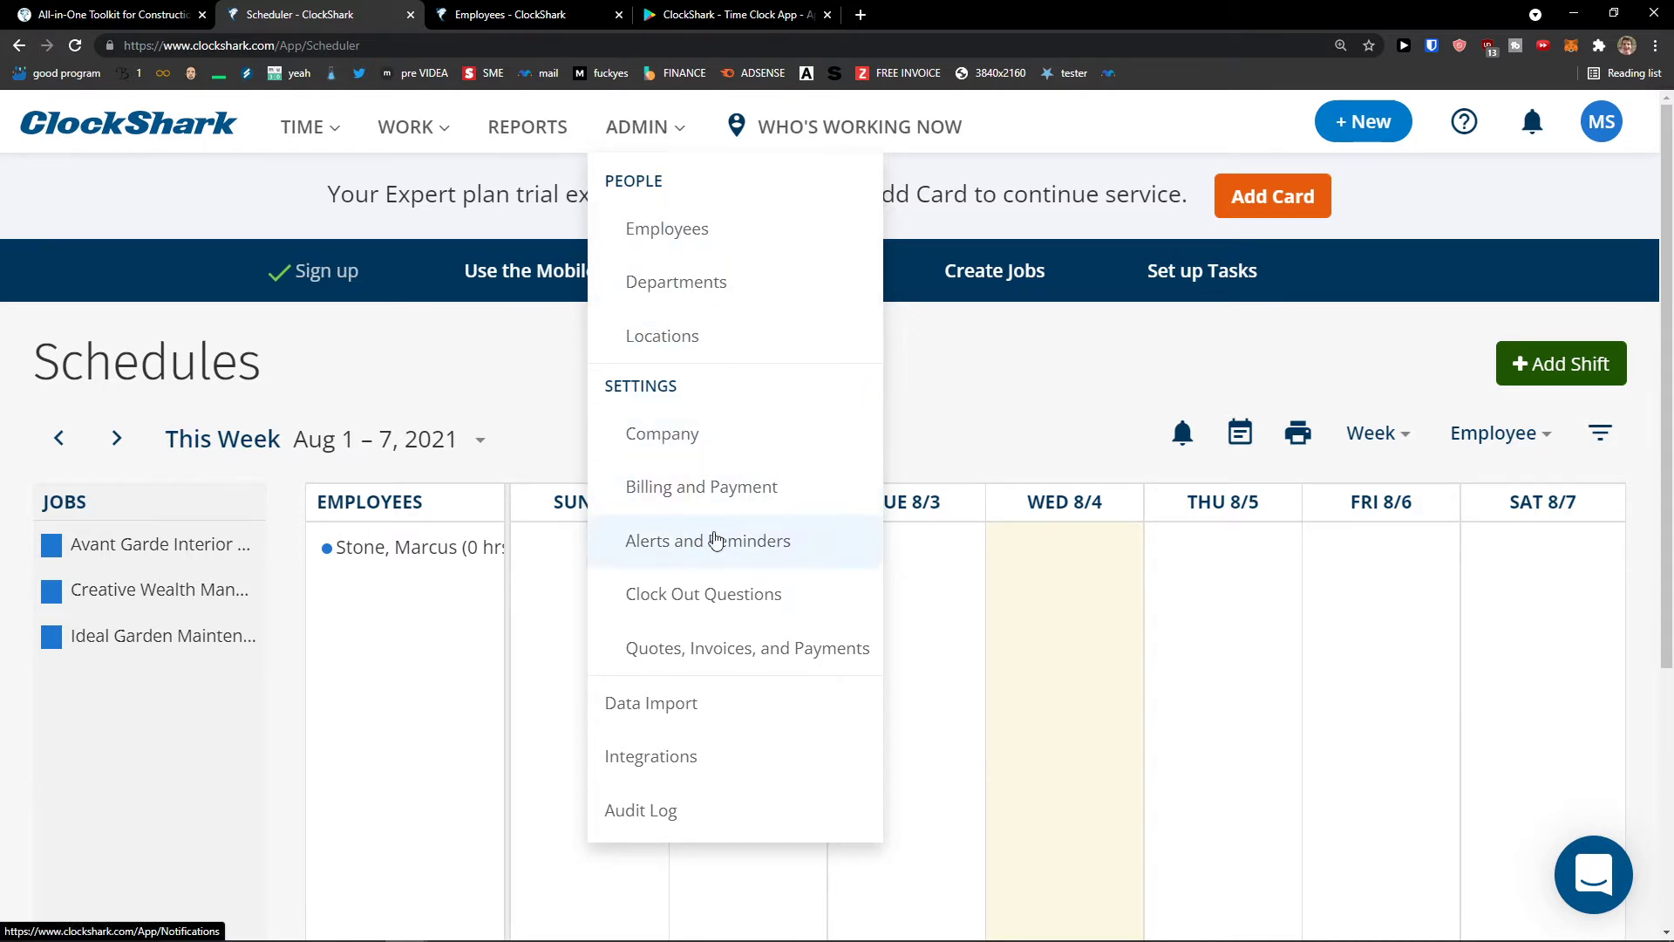
click(726, 486)
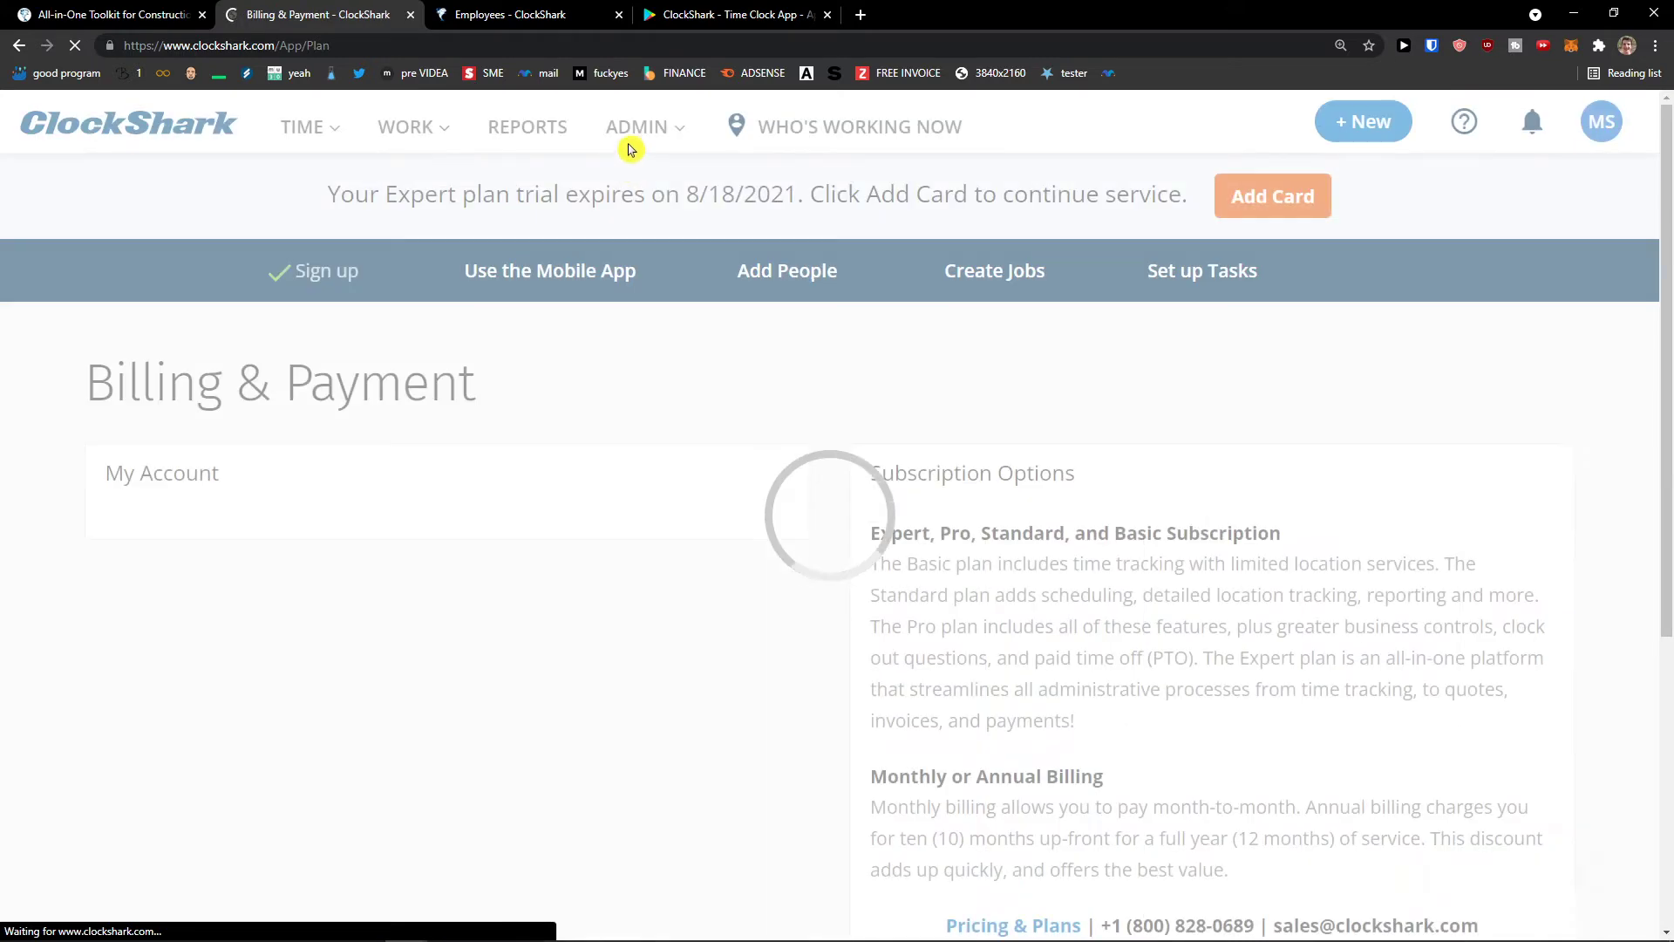
click(731, 434)
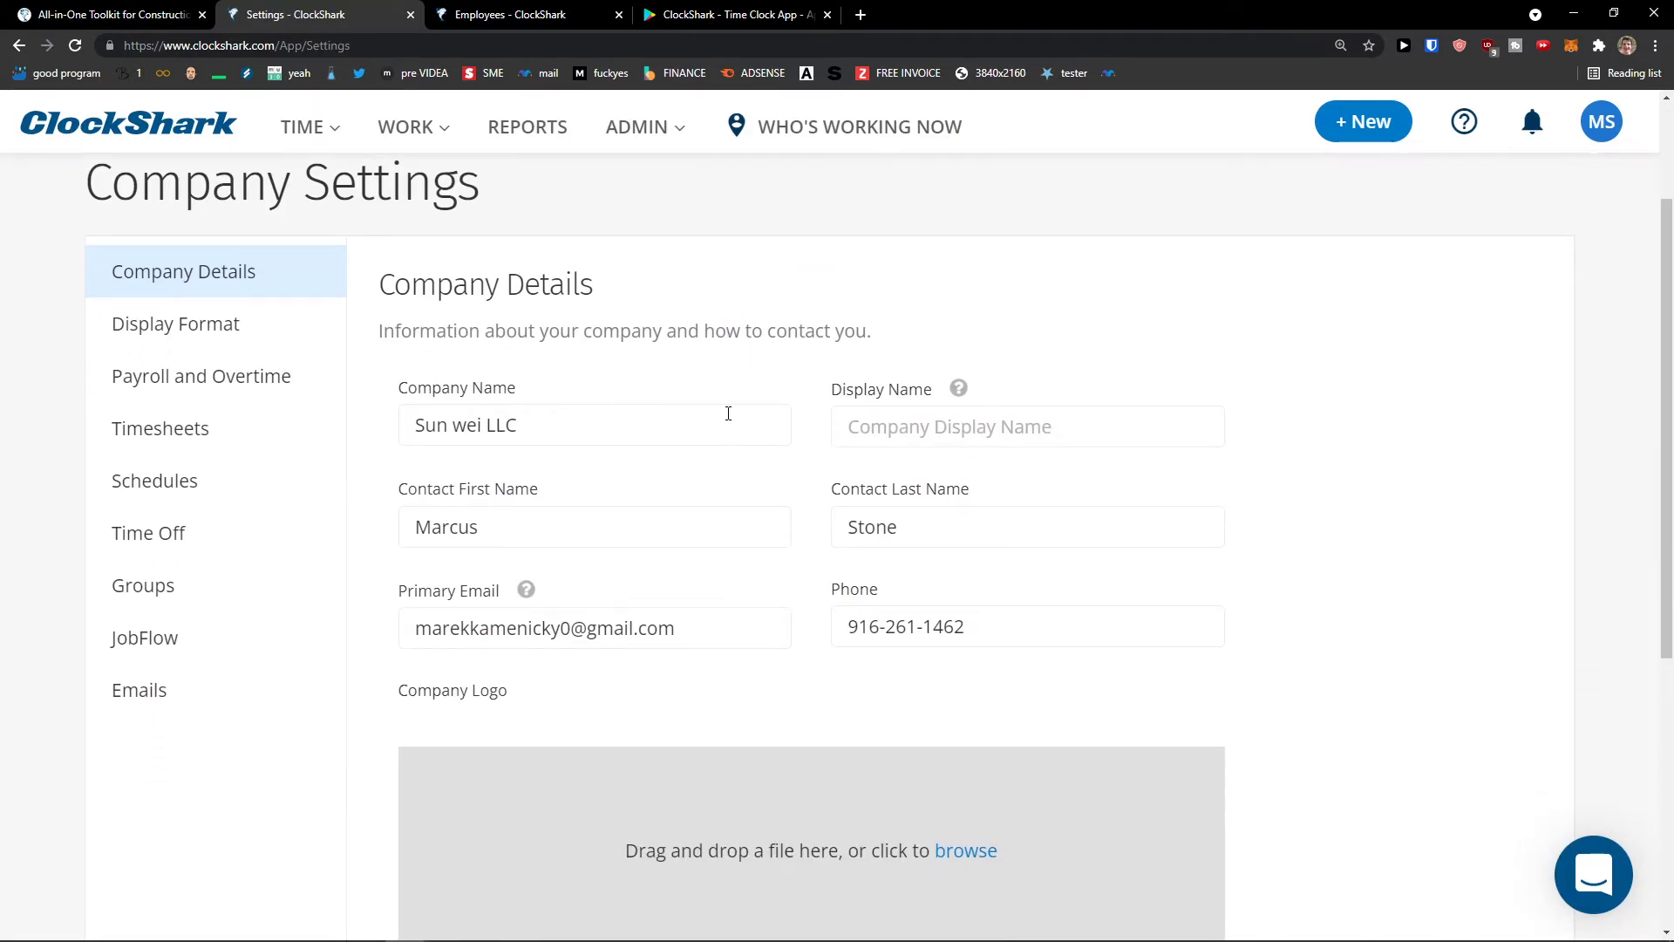
mouse_move(646, 130)
click(658, 225)
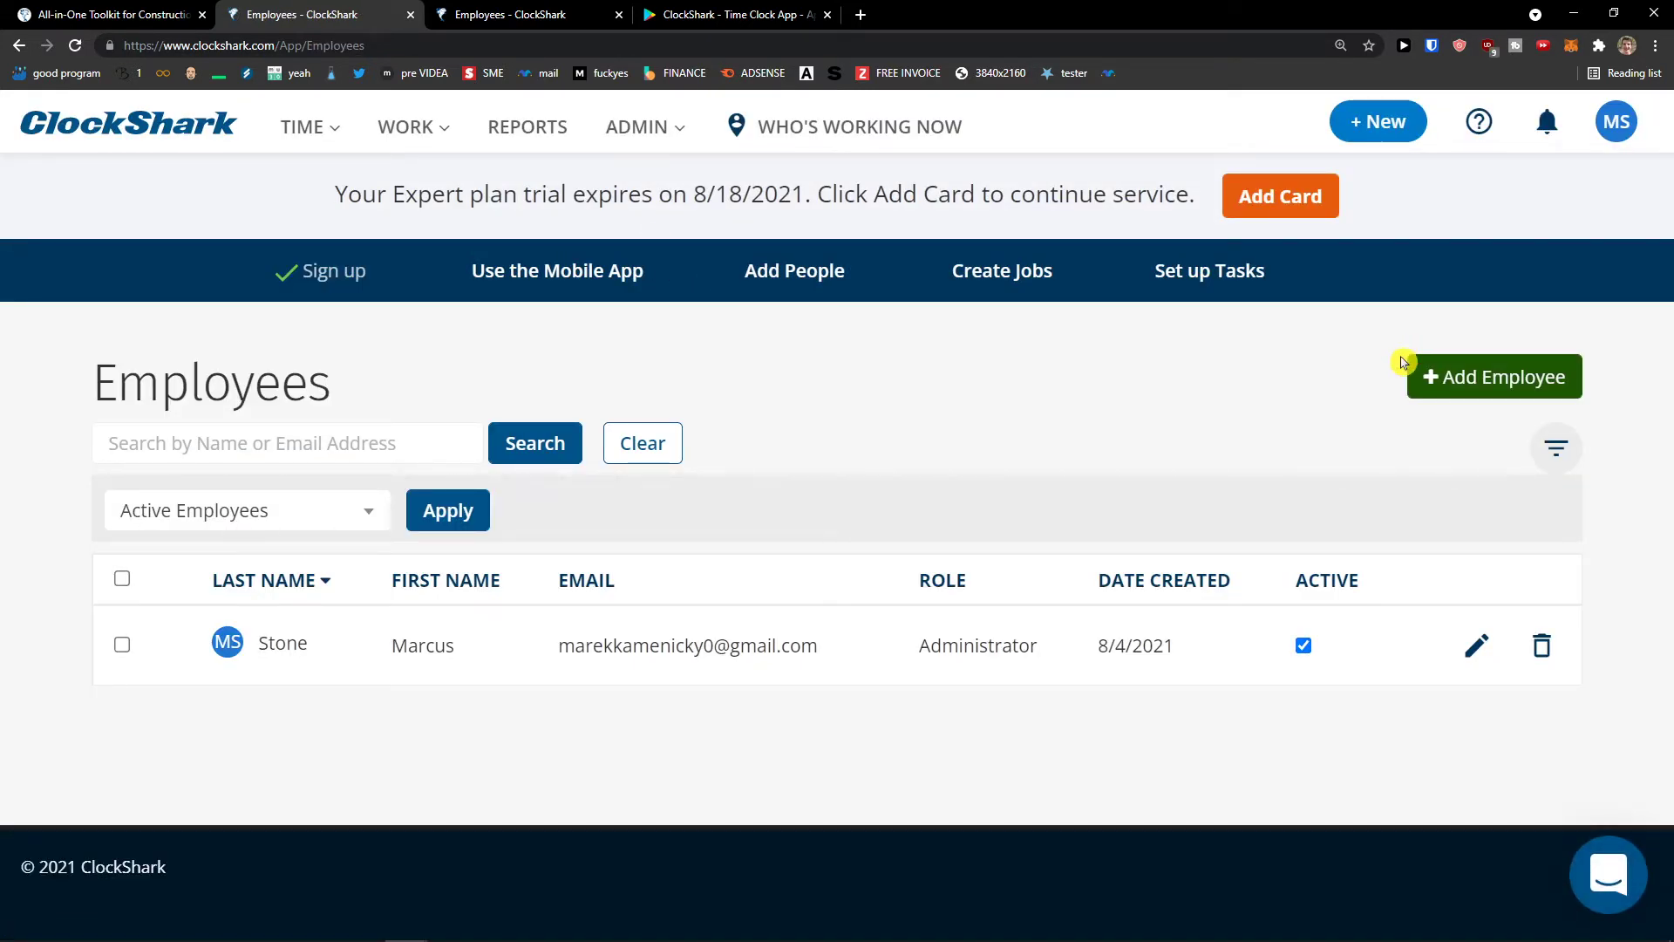
- Start a new employee and enter their name, e-mail and a password
click(1499, 376)
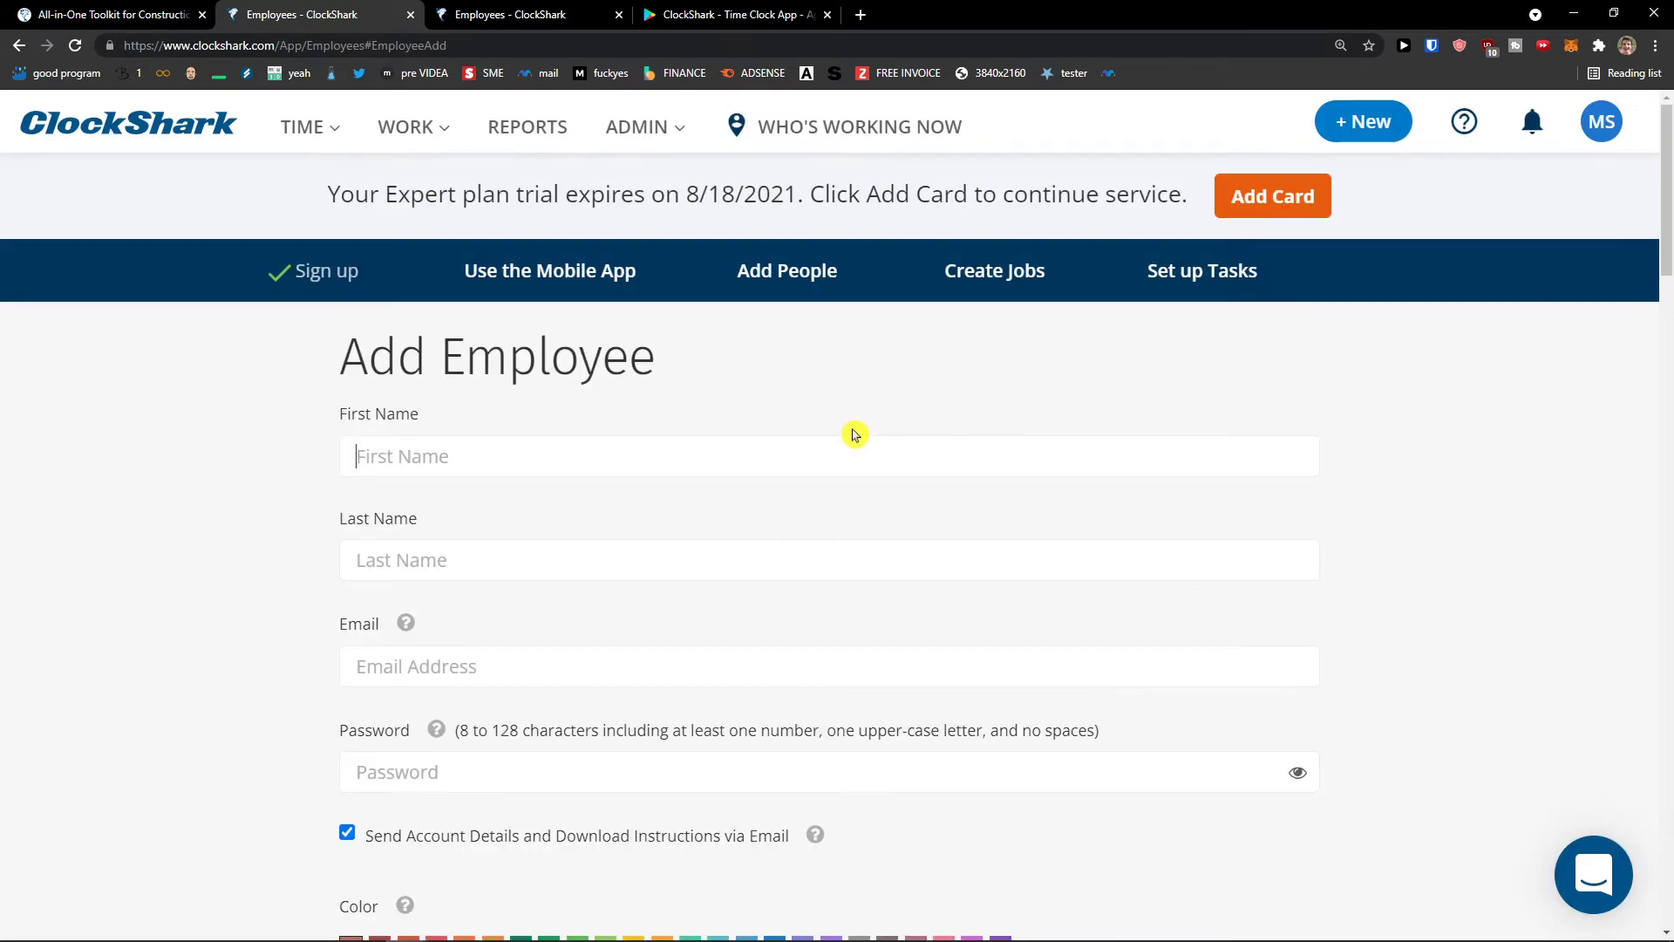
scroll(782, 434, down, 1)
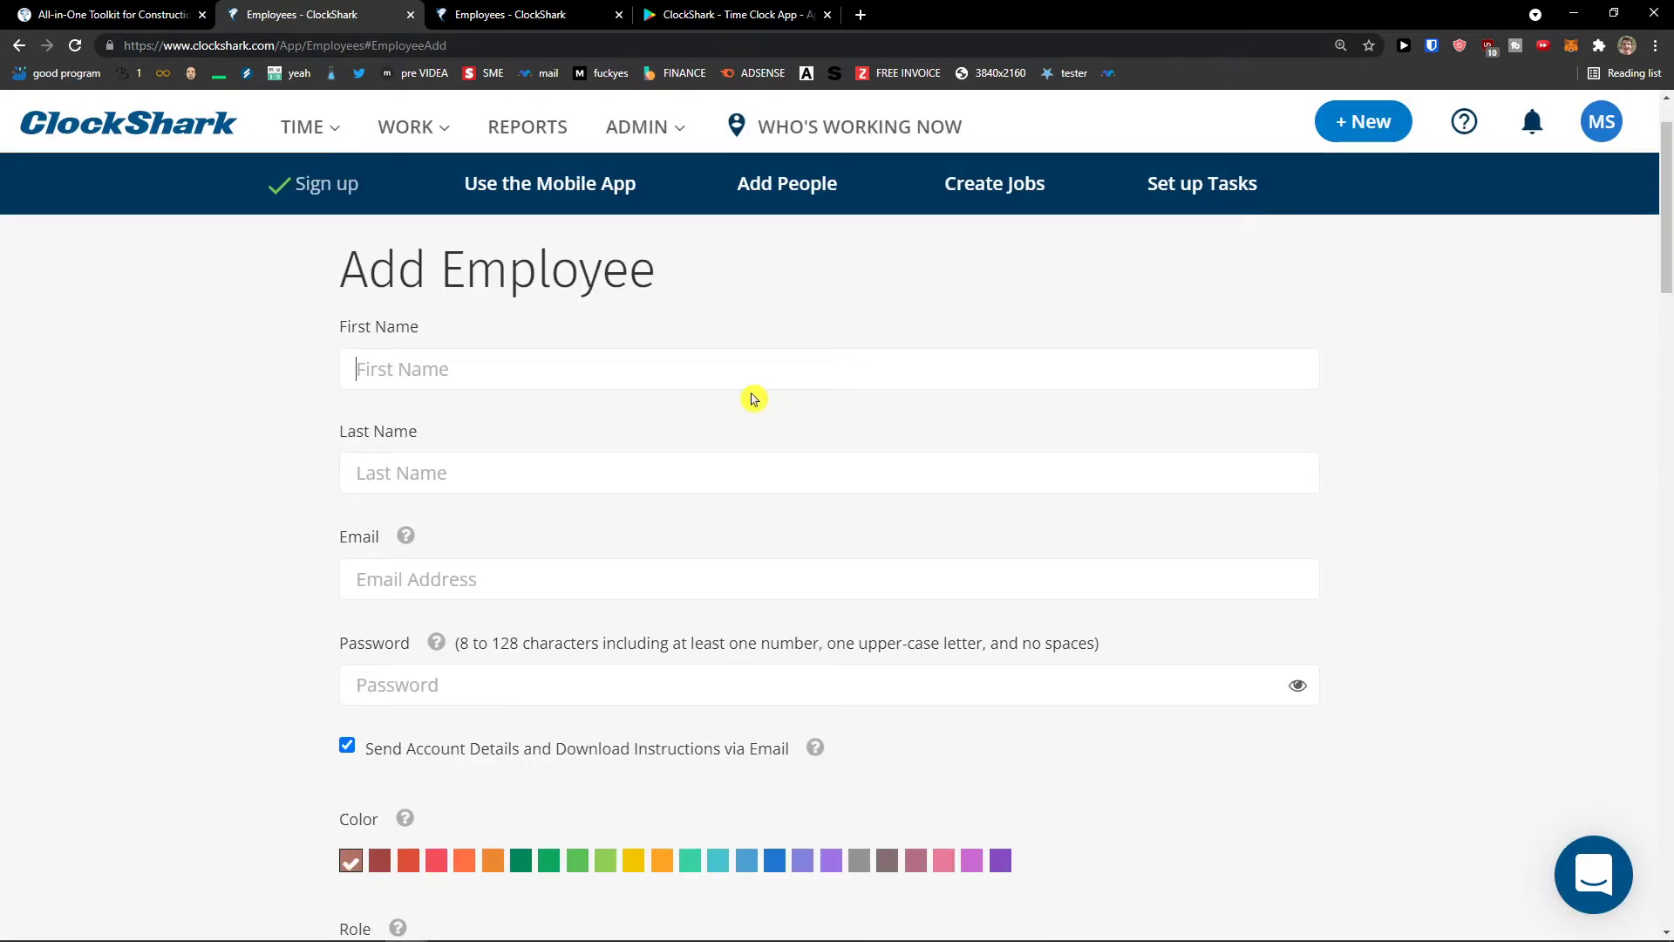
text(Marc)
text(Emp)
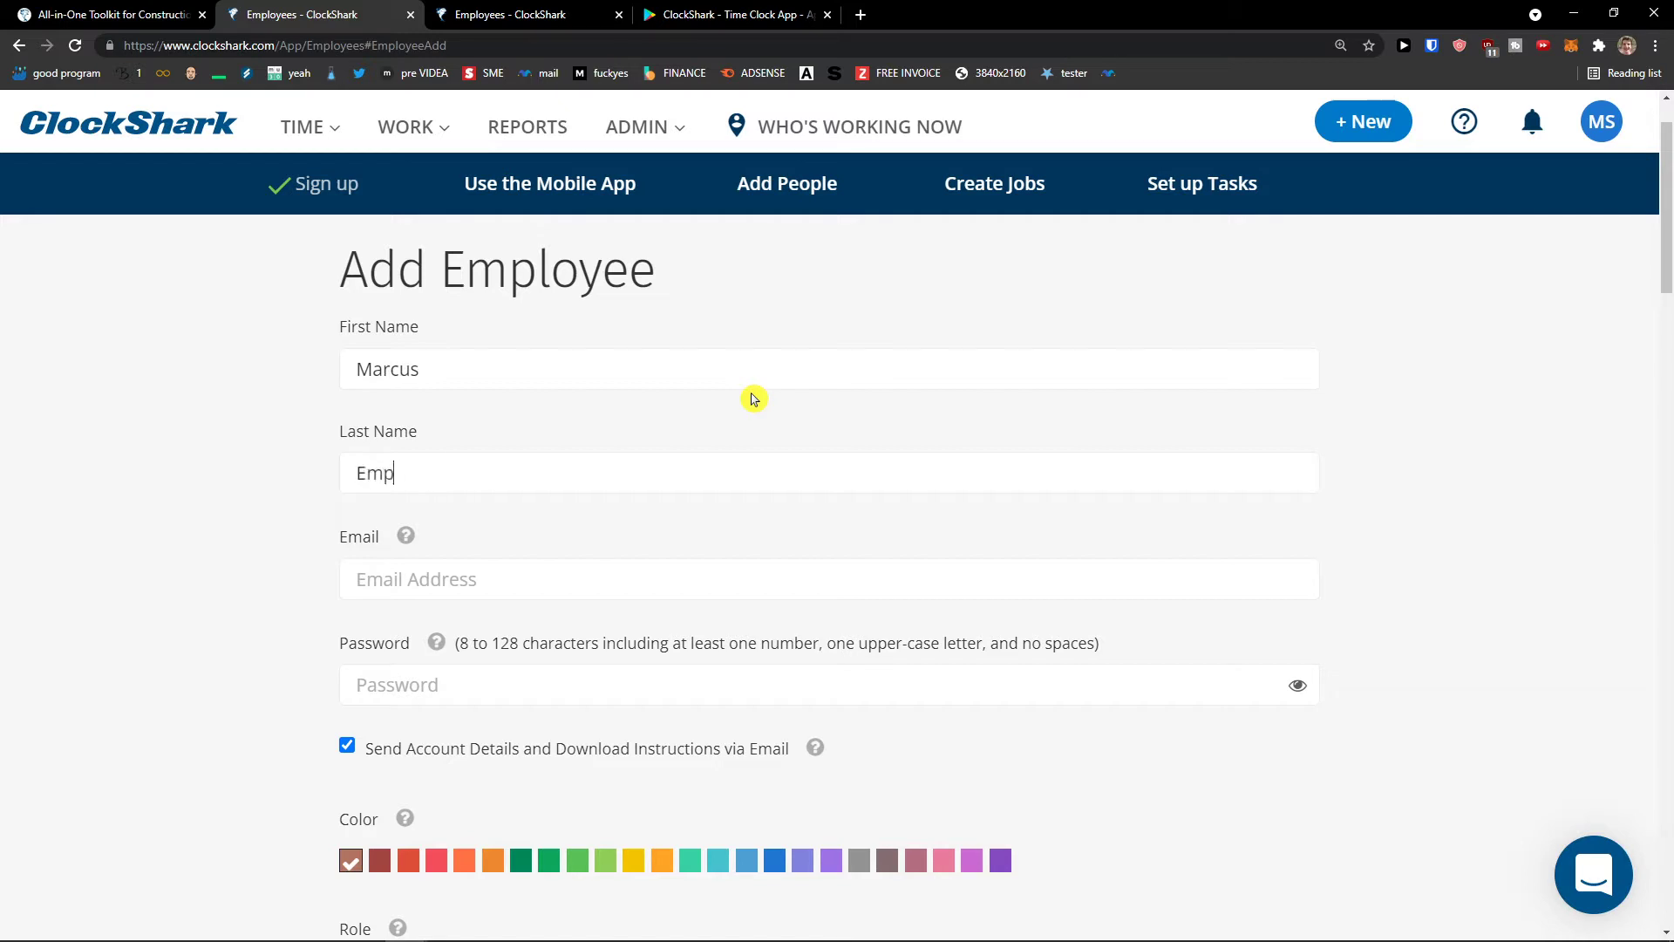
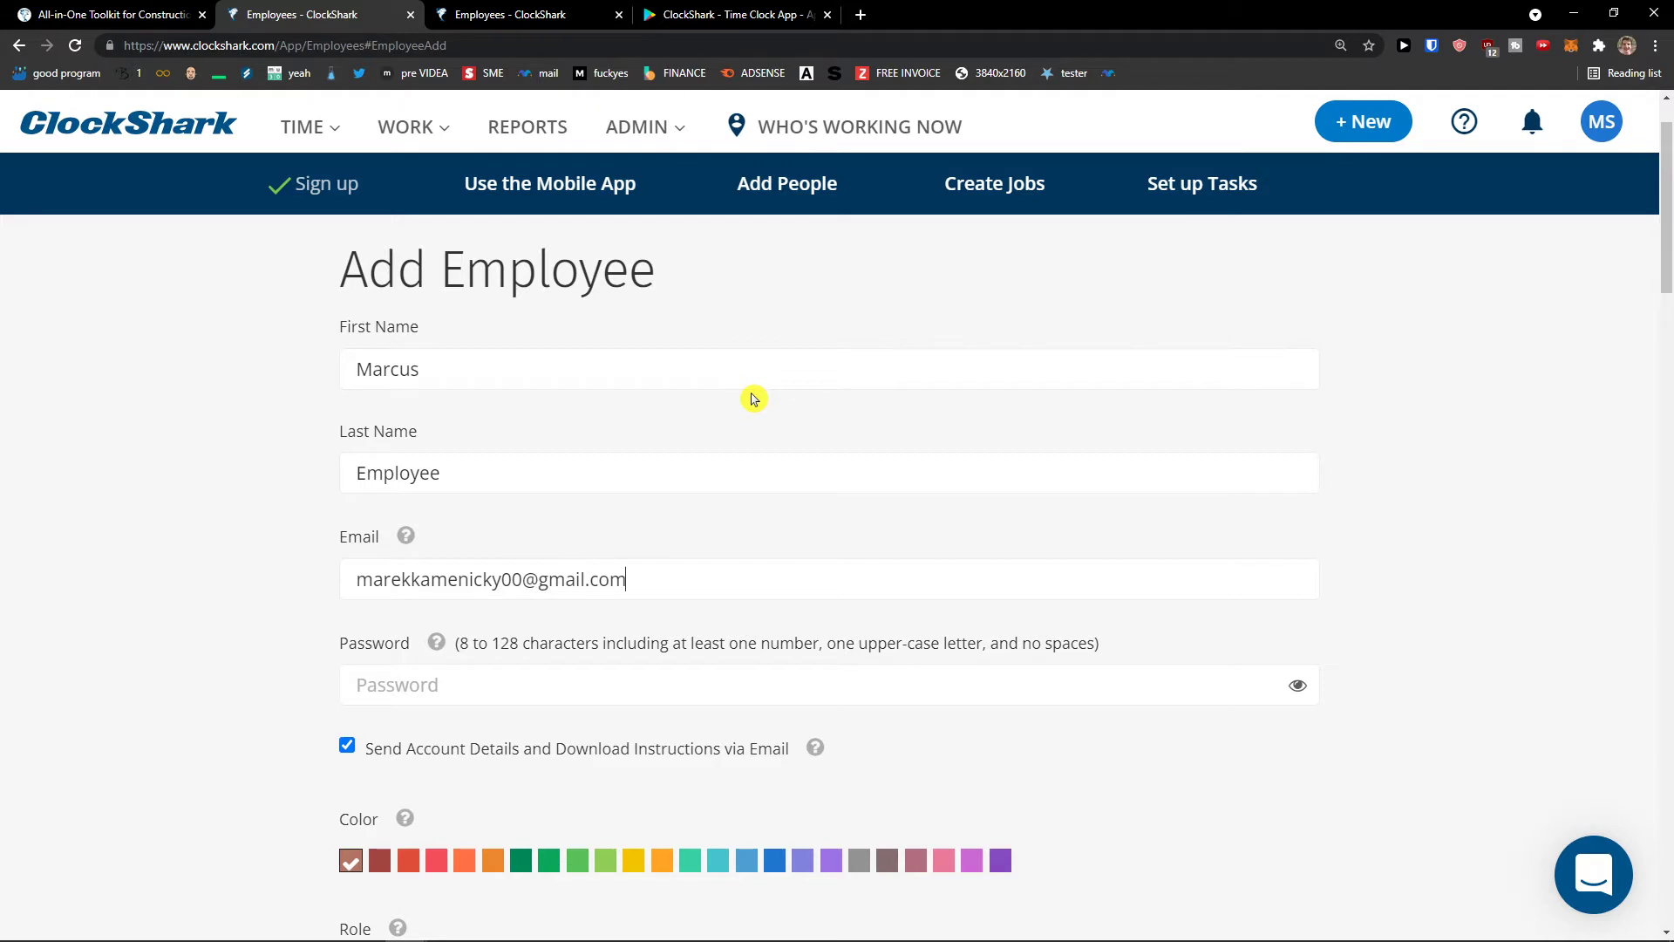
scroll(754, 399, down, 3)
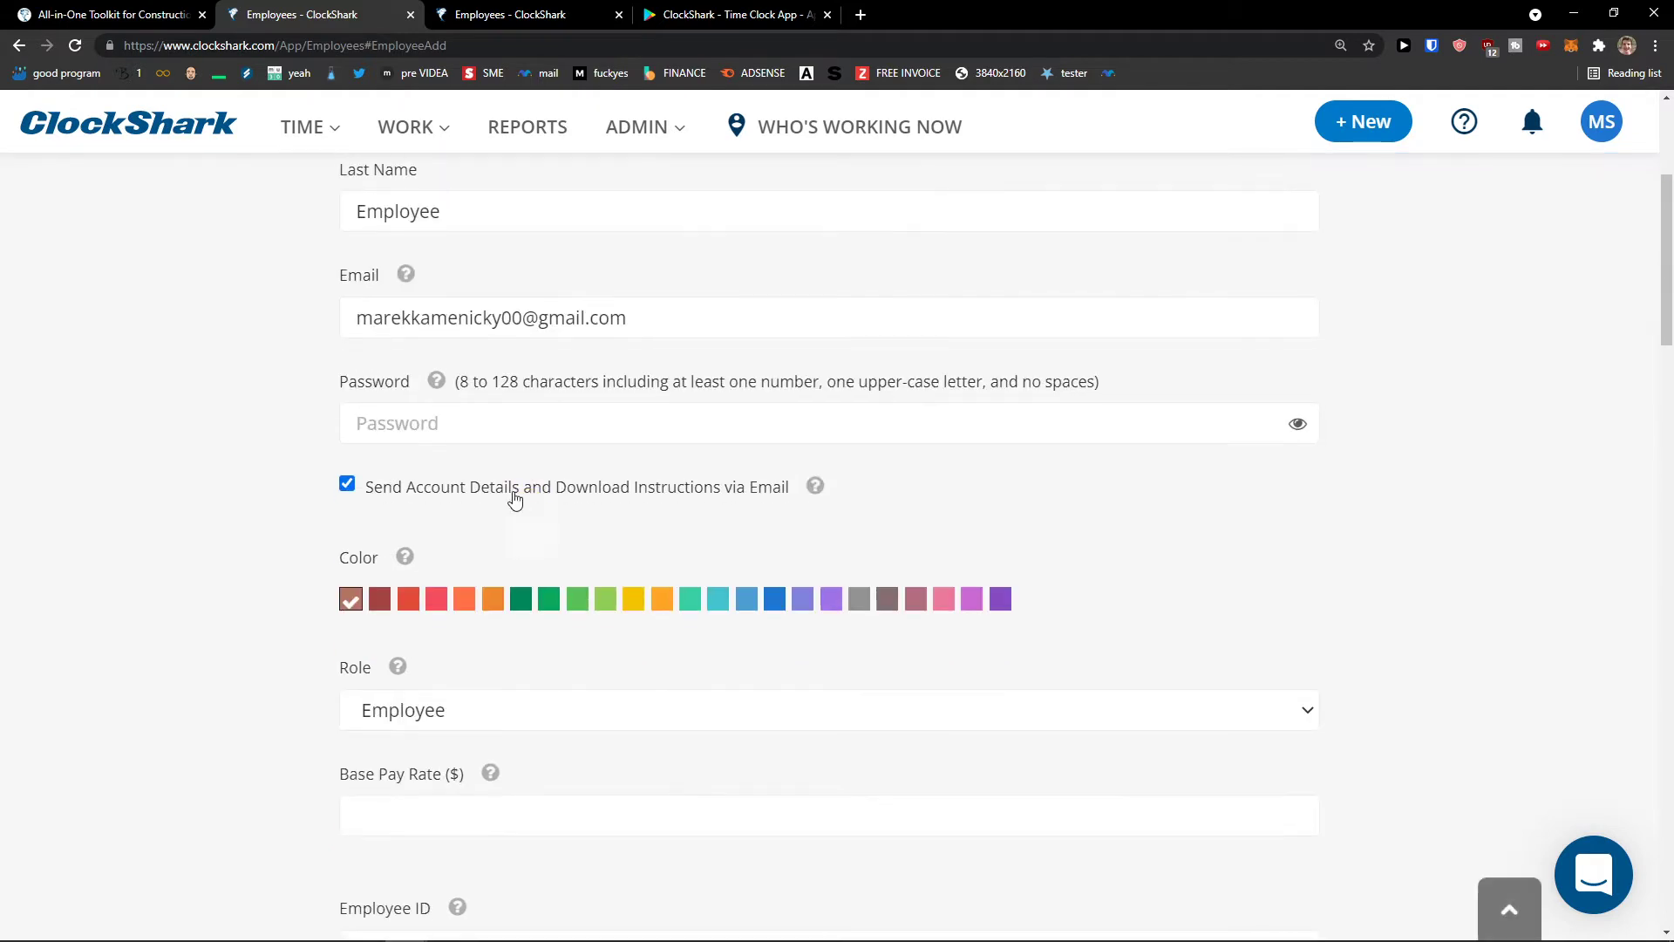
click(519, 423)
text(•)
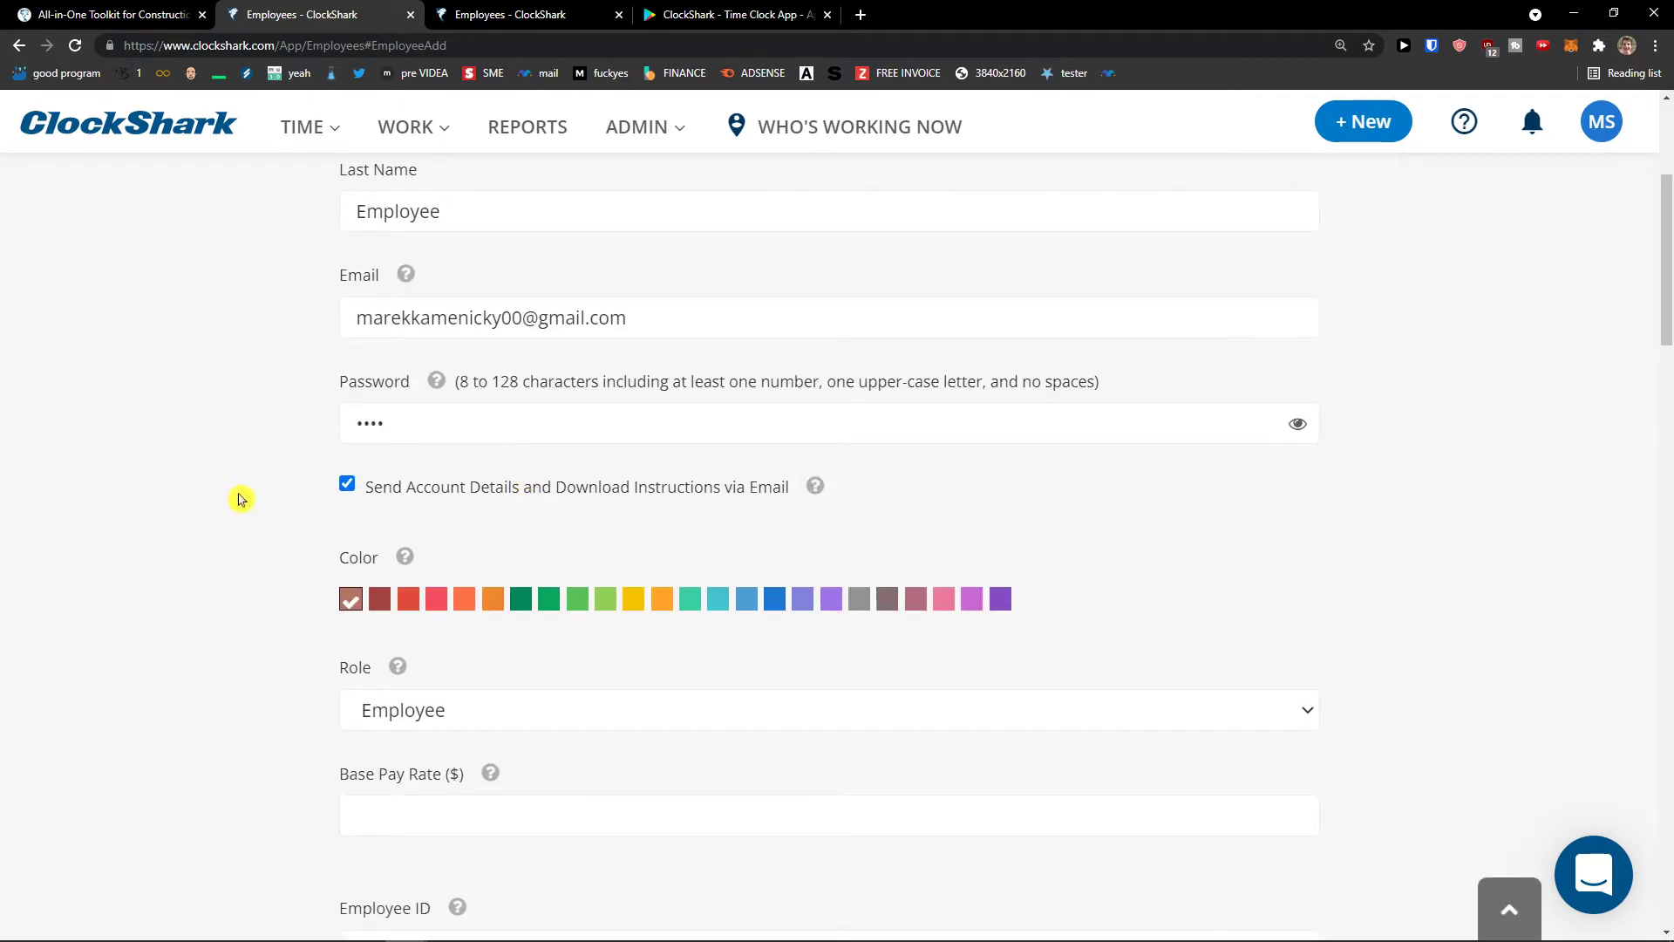
double_click(437, 429)
text(•)
- Enter a base pay rate of 15 and an employee ID
scroll(442, 427, down, 3)
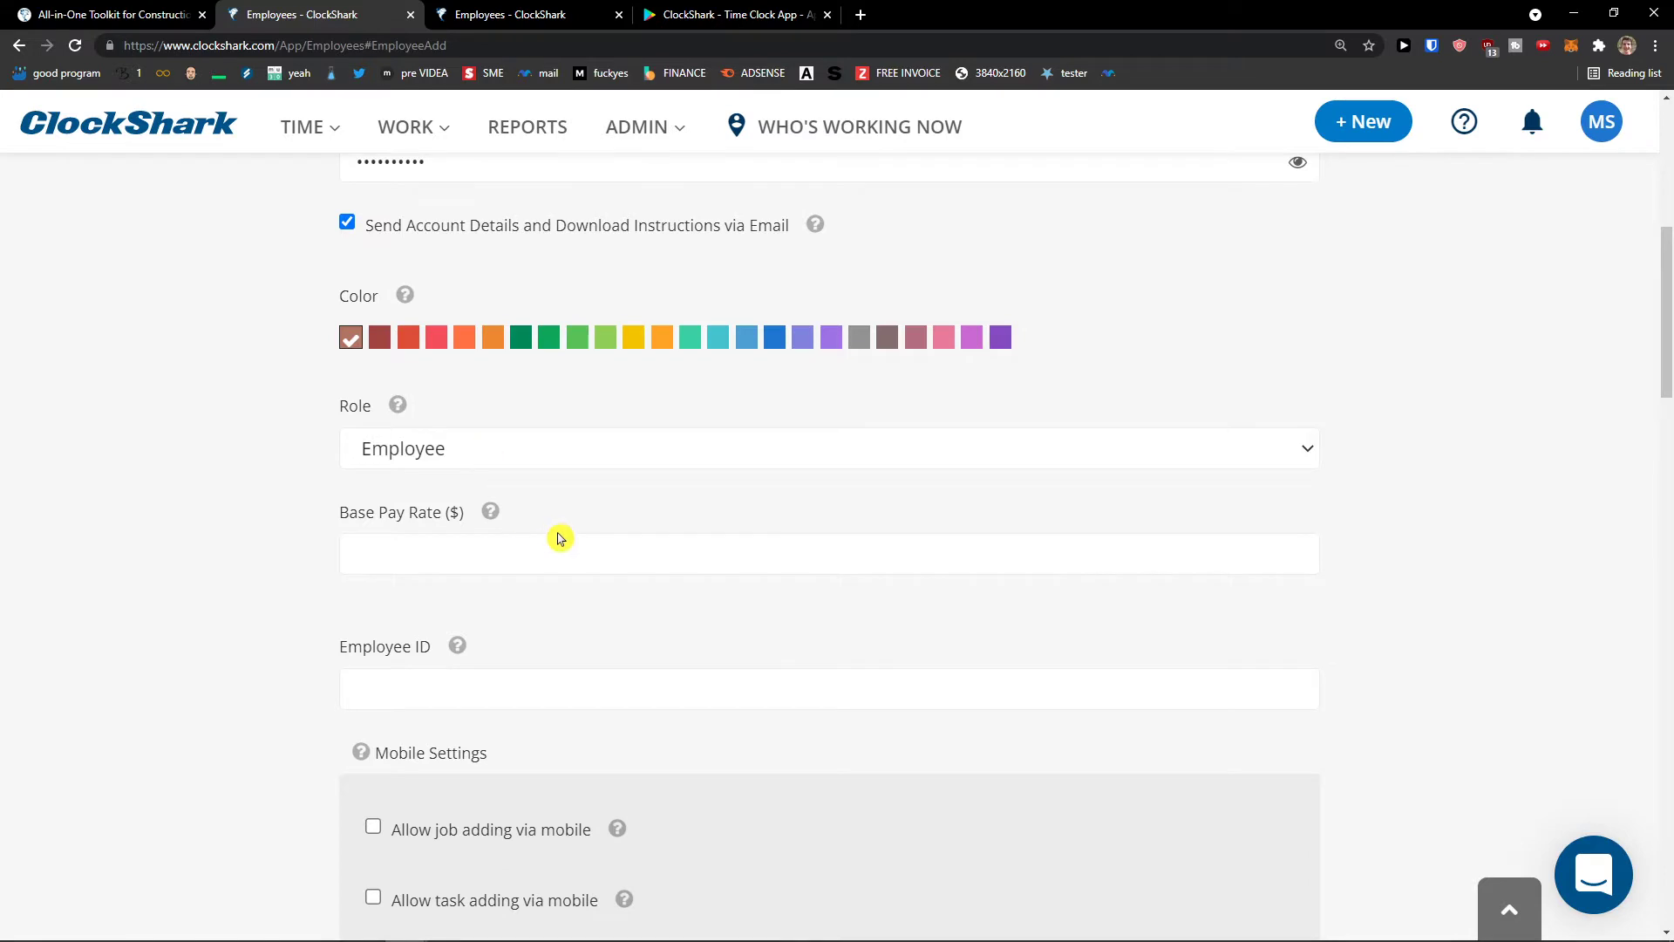
click(566, 541)
scroll(566, 536, down, 1)
mouse_move(458, 563)
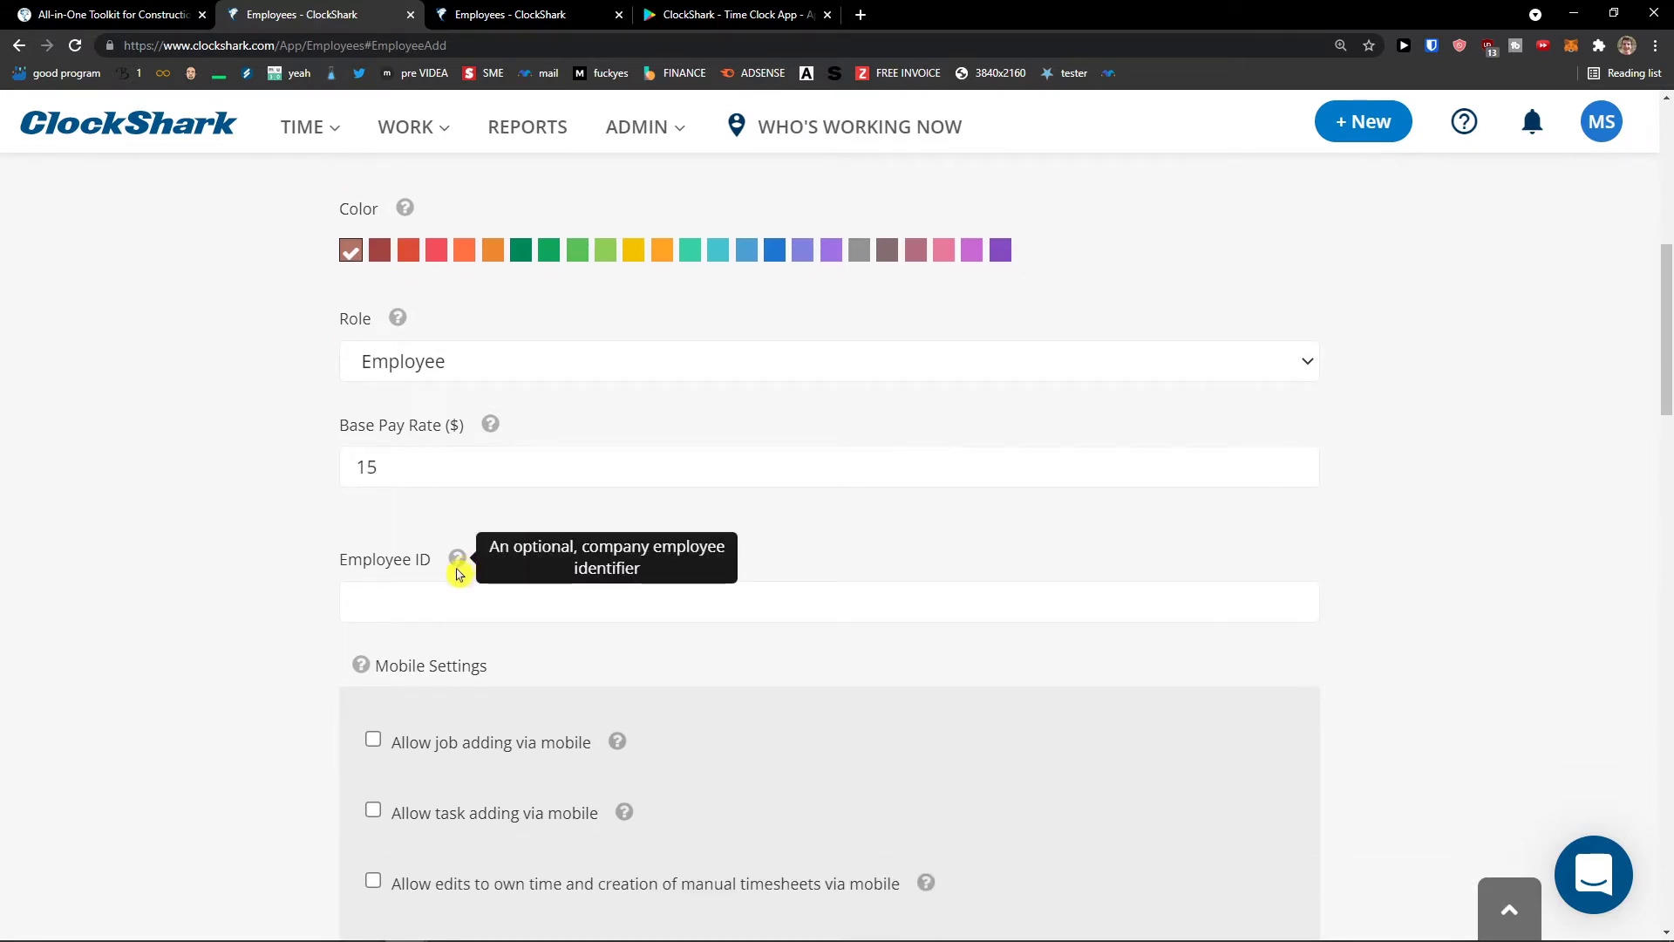
click(450, 591)
scroll(490, 572, up, 1)
text(Employer)
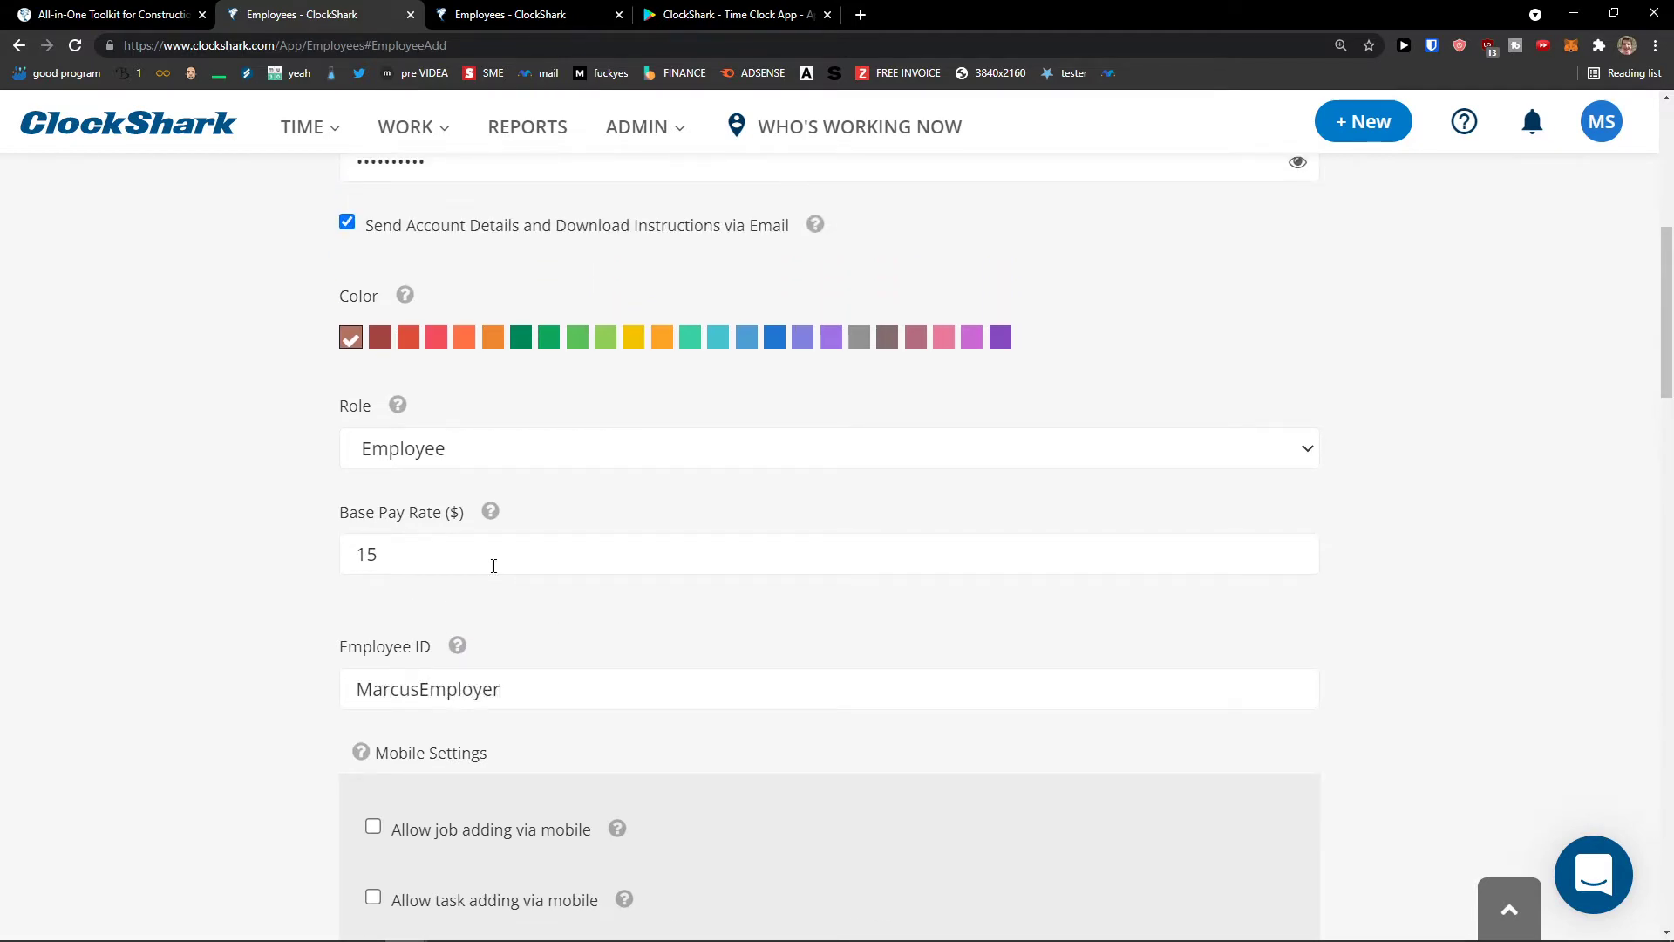
- Scroll through the permissions and tick View Timesheets
scroll(493, 566, down, 4)
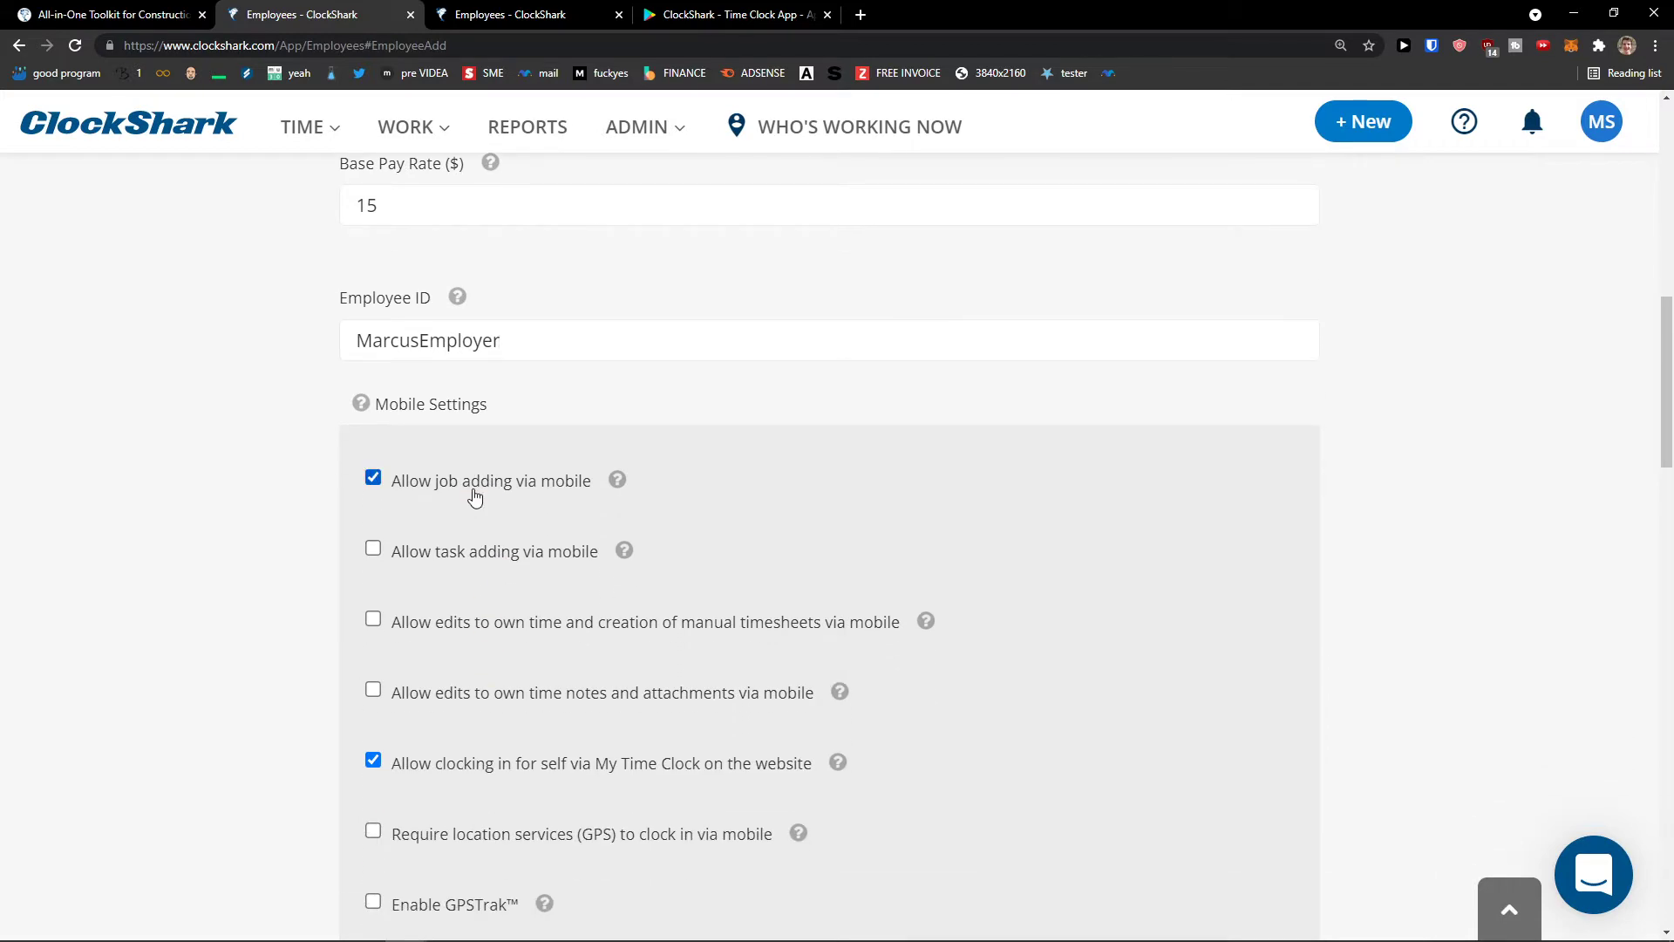
scroll(471, 628, down, 1)
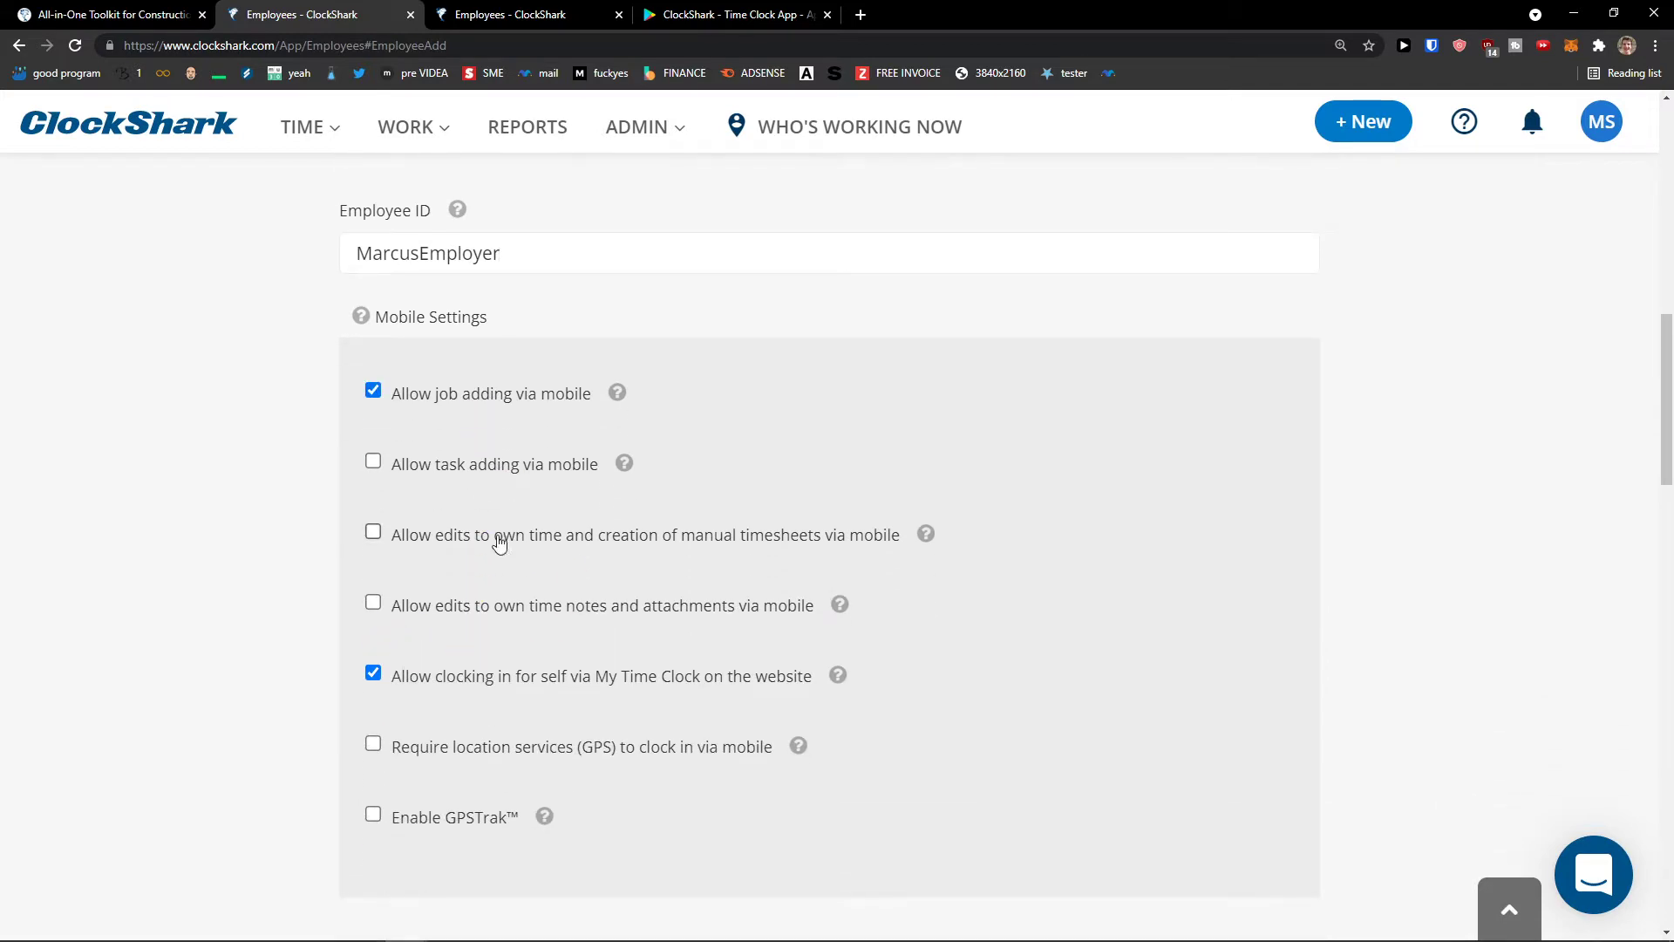
scroll(497, 541, down, 3)
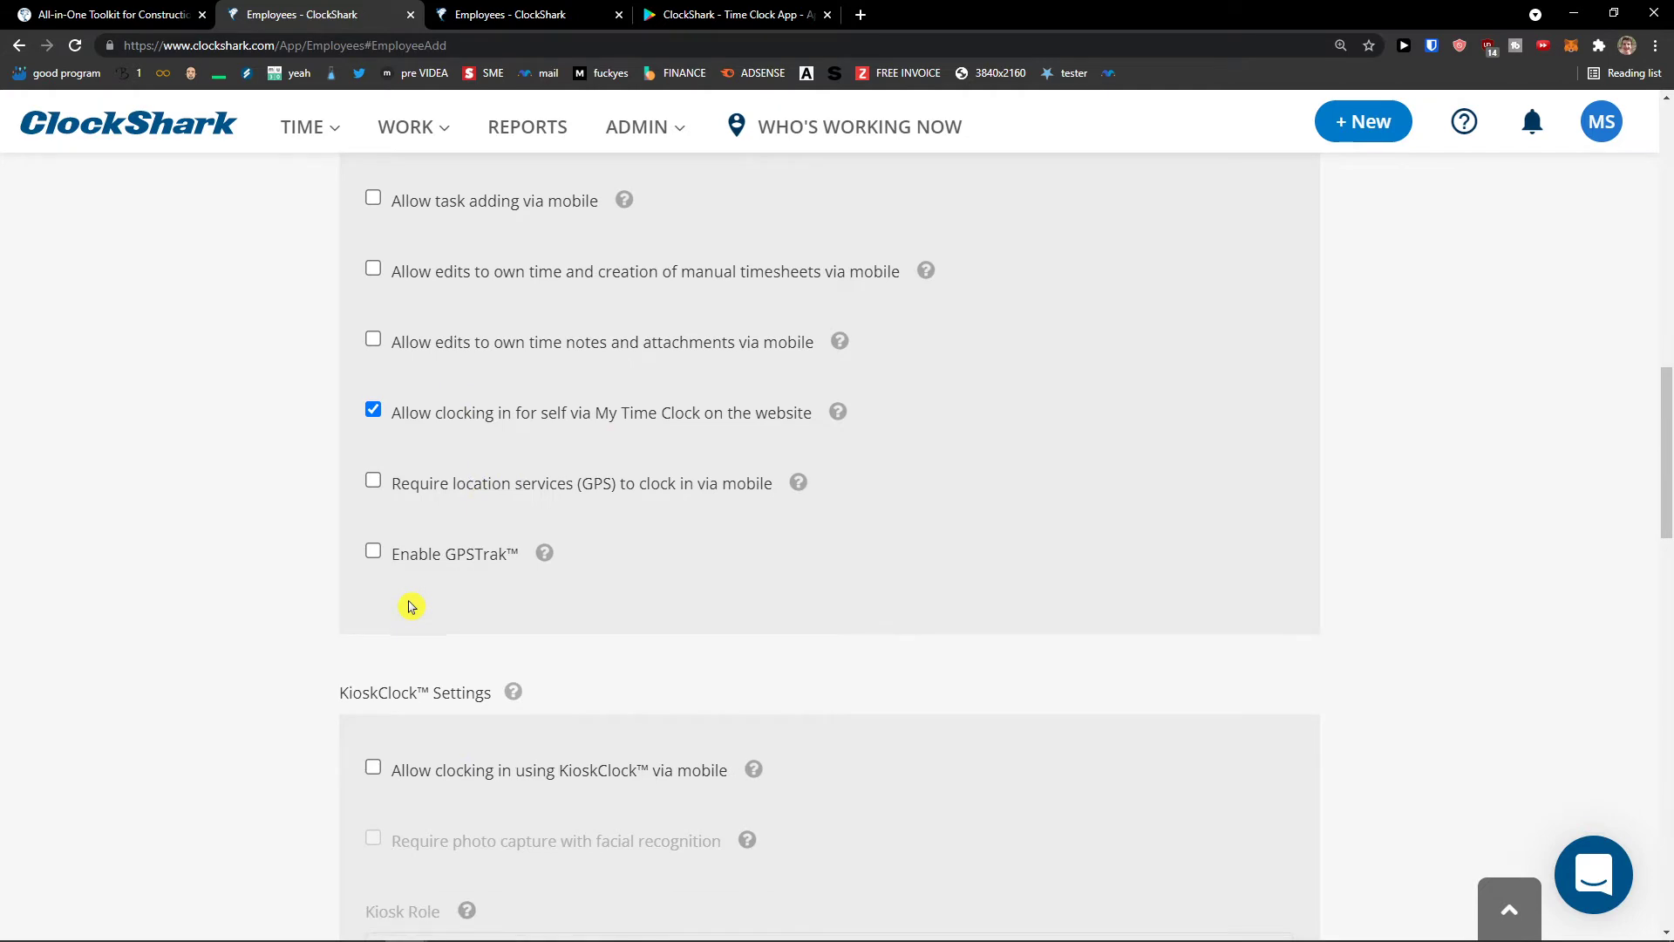
scroll(411, 607, down, 5)
scroll(411, 607, down, 3)
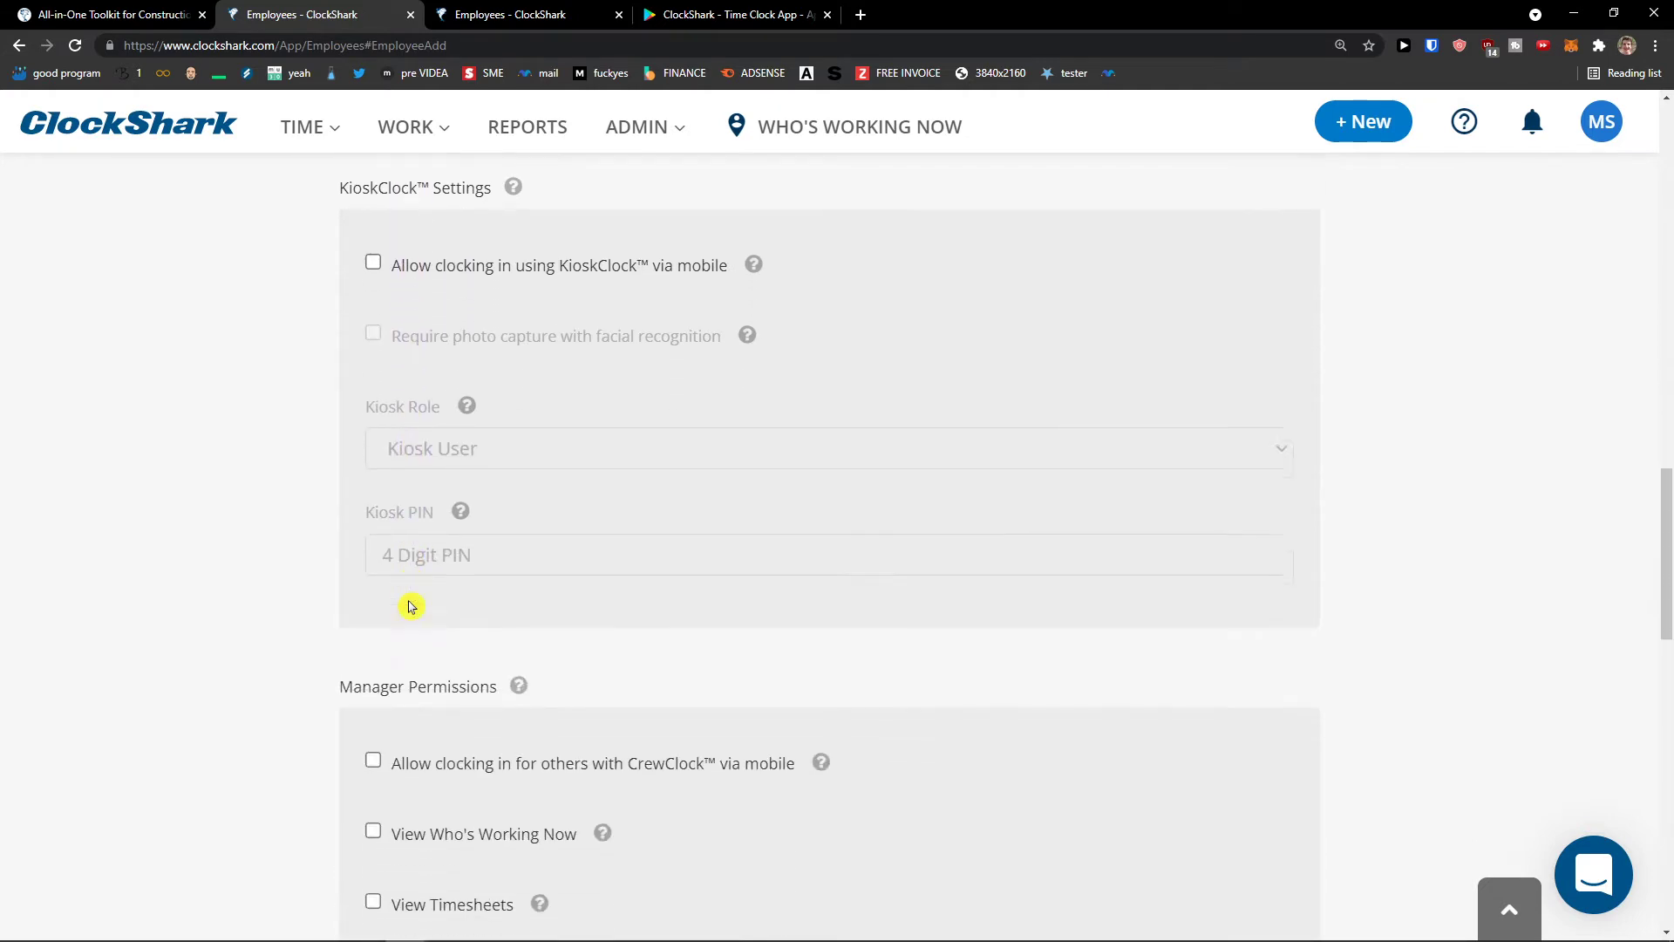
scroll(314, 609, down, 1)
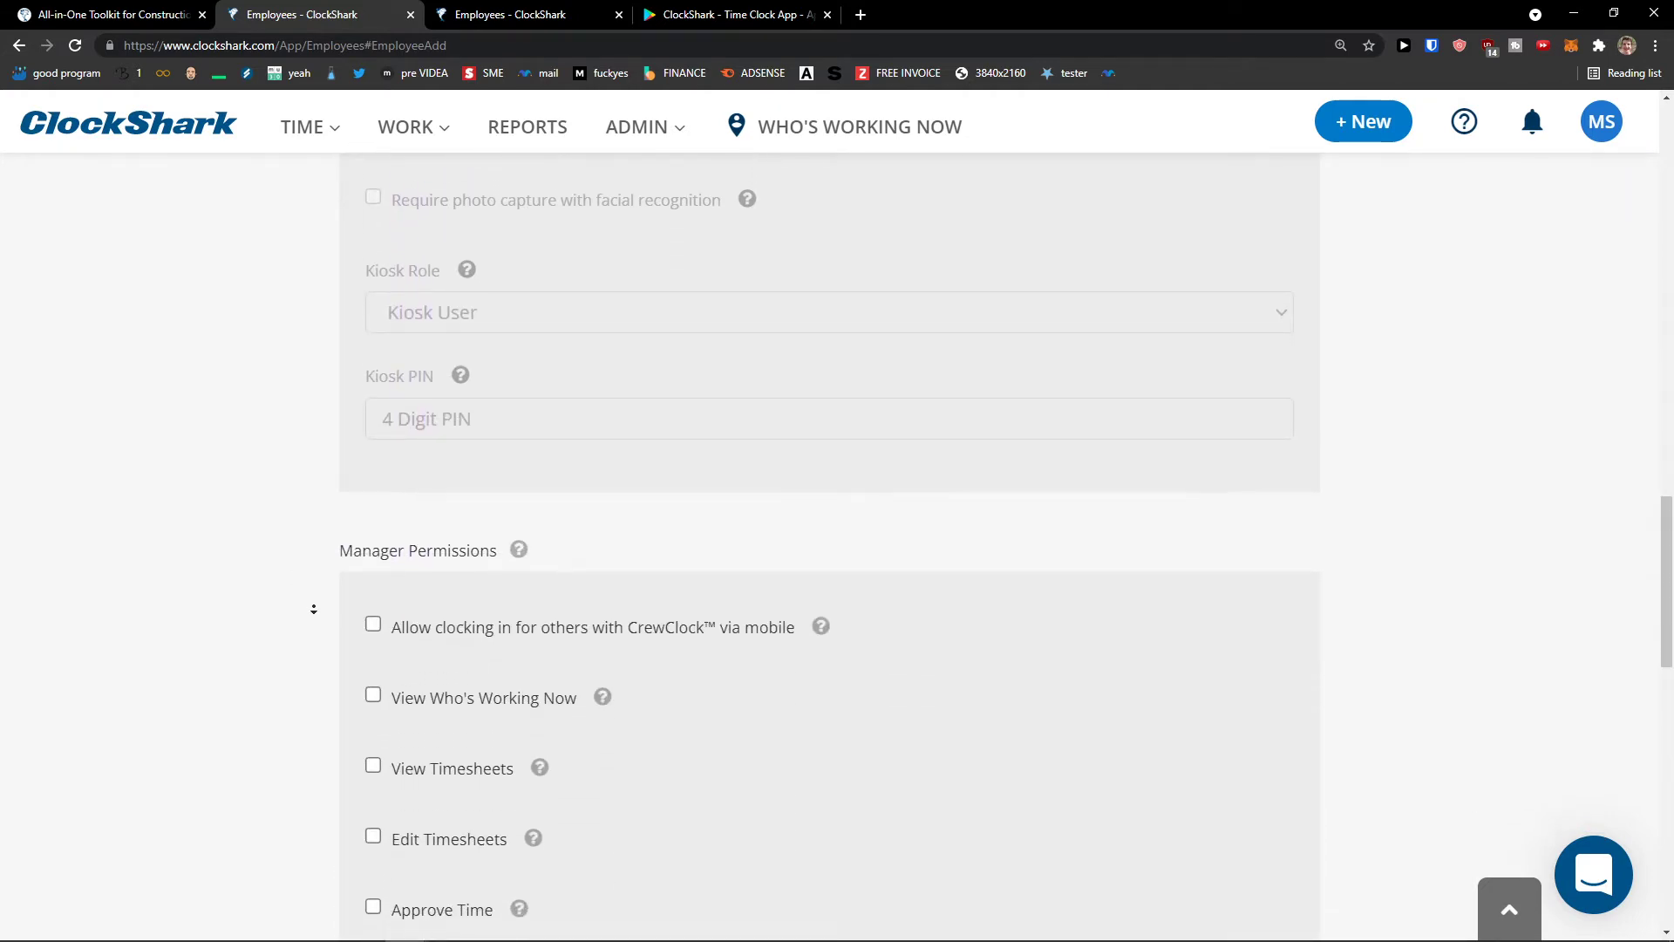
scroll(324, 619, down, 2)
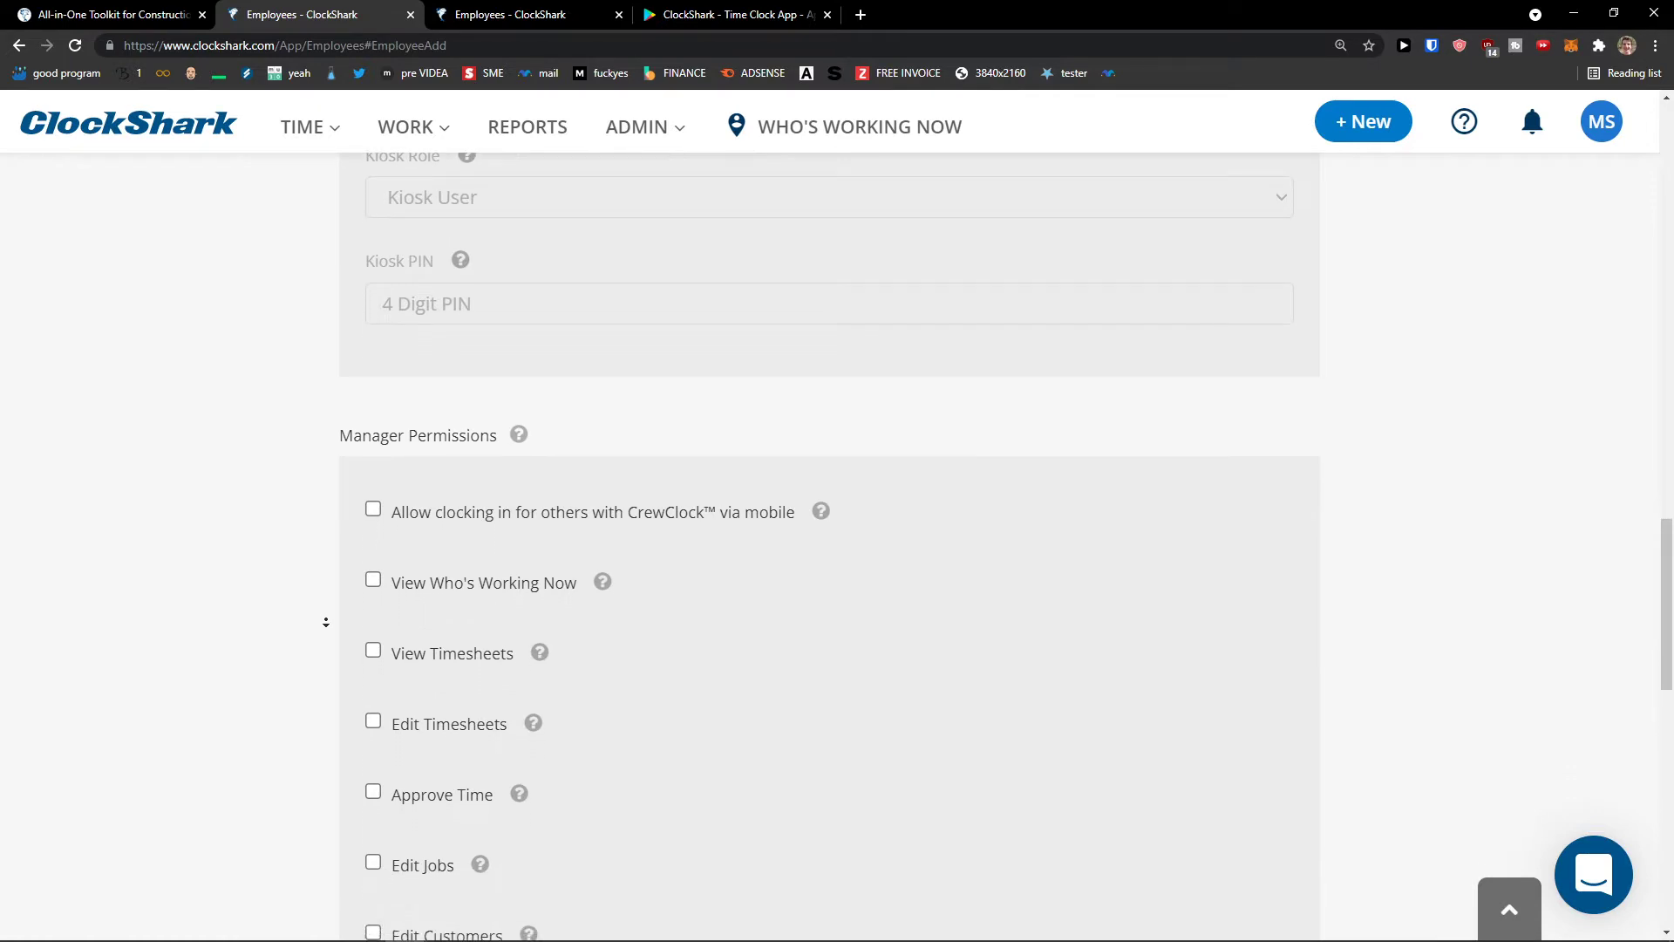
scroll(326, 621, down, 1)
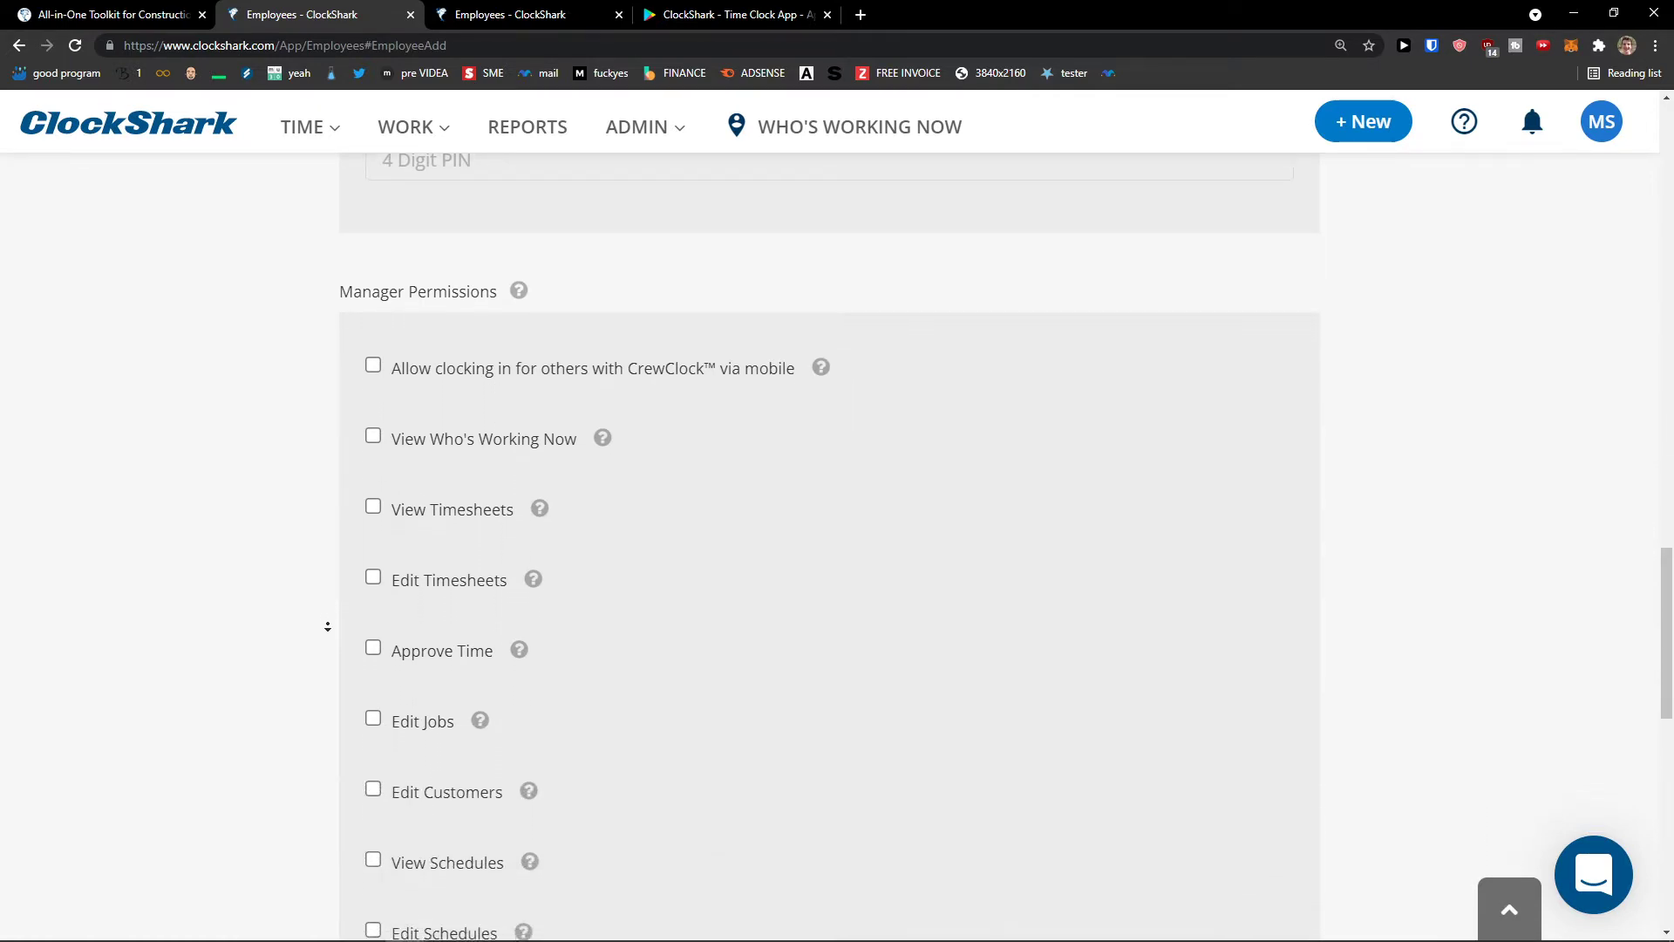
click(415, 479)
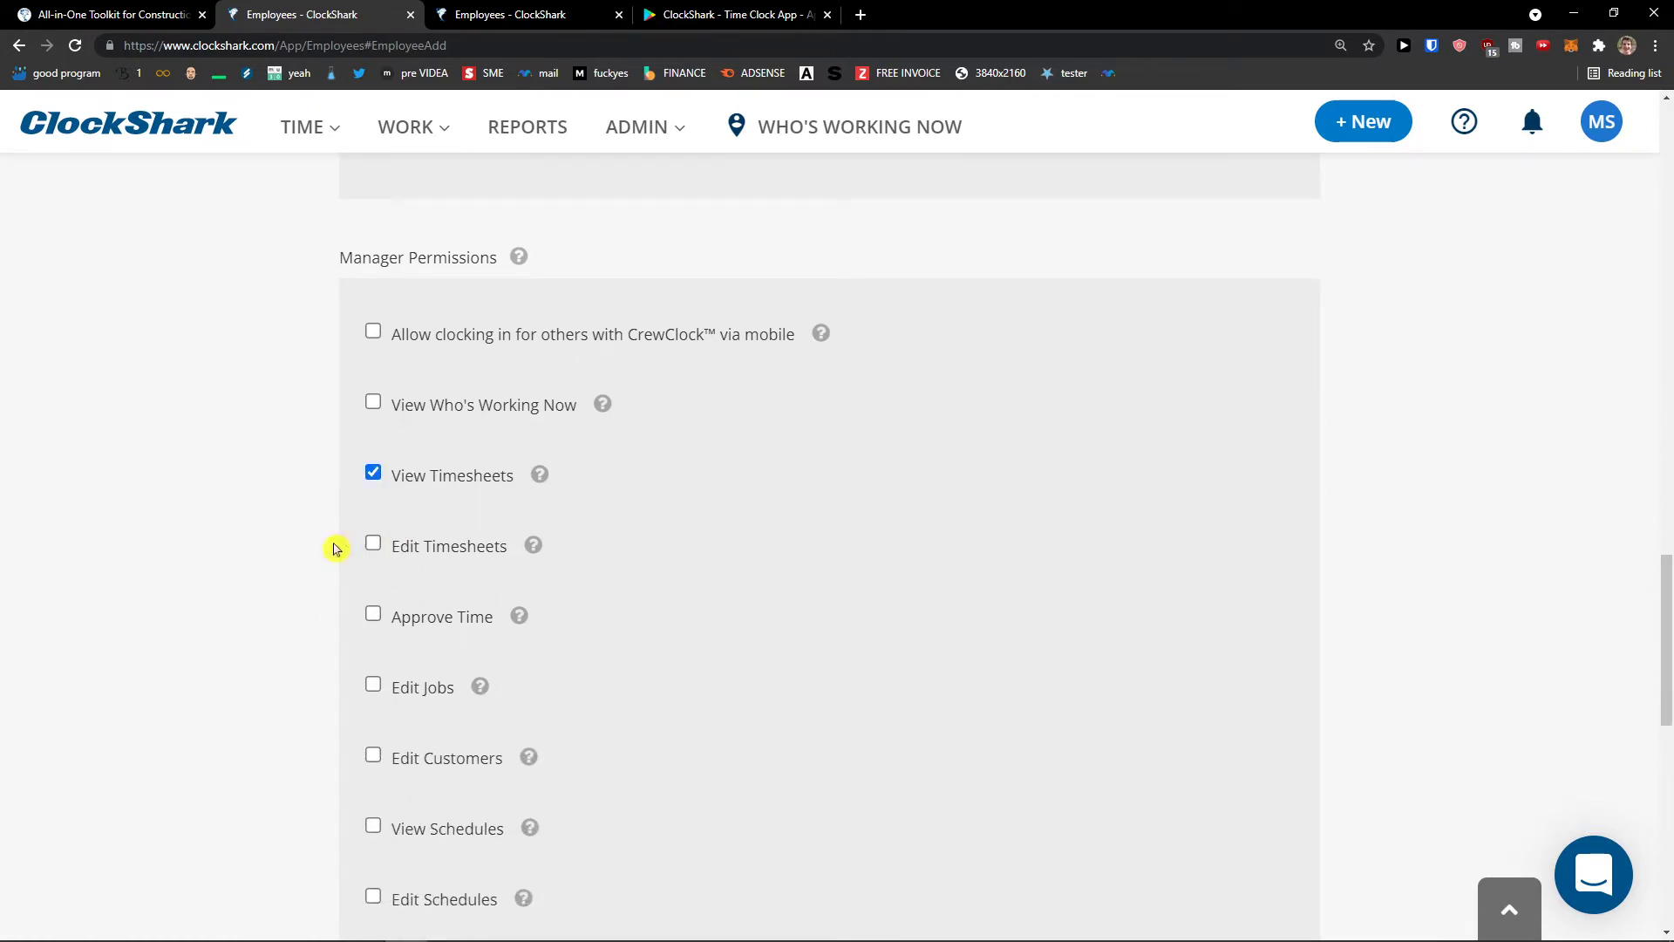
- Scroll to the manager permissions and keep them applying For Everyone
scroll(327, 567, down, 1)
mouse_move(516, 231)
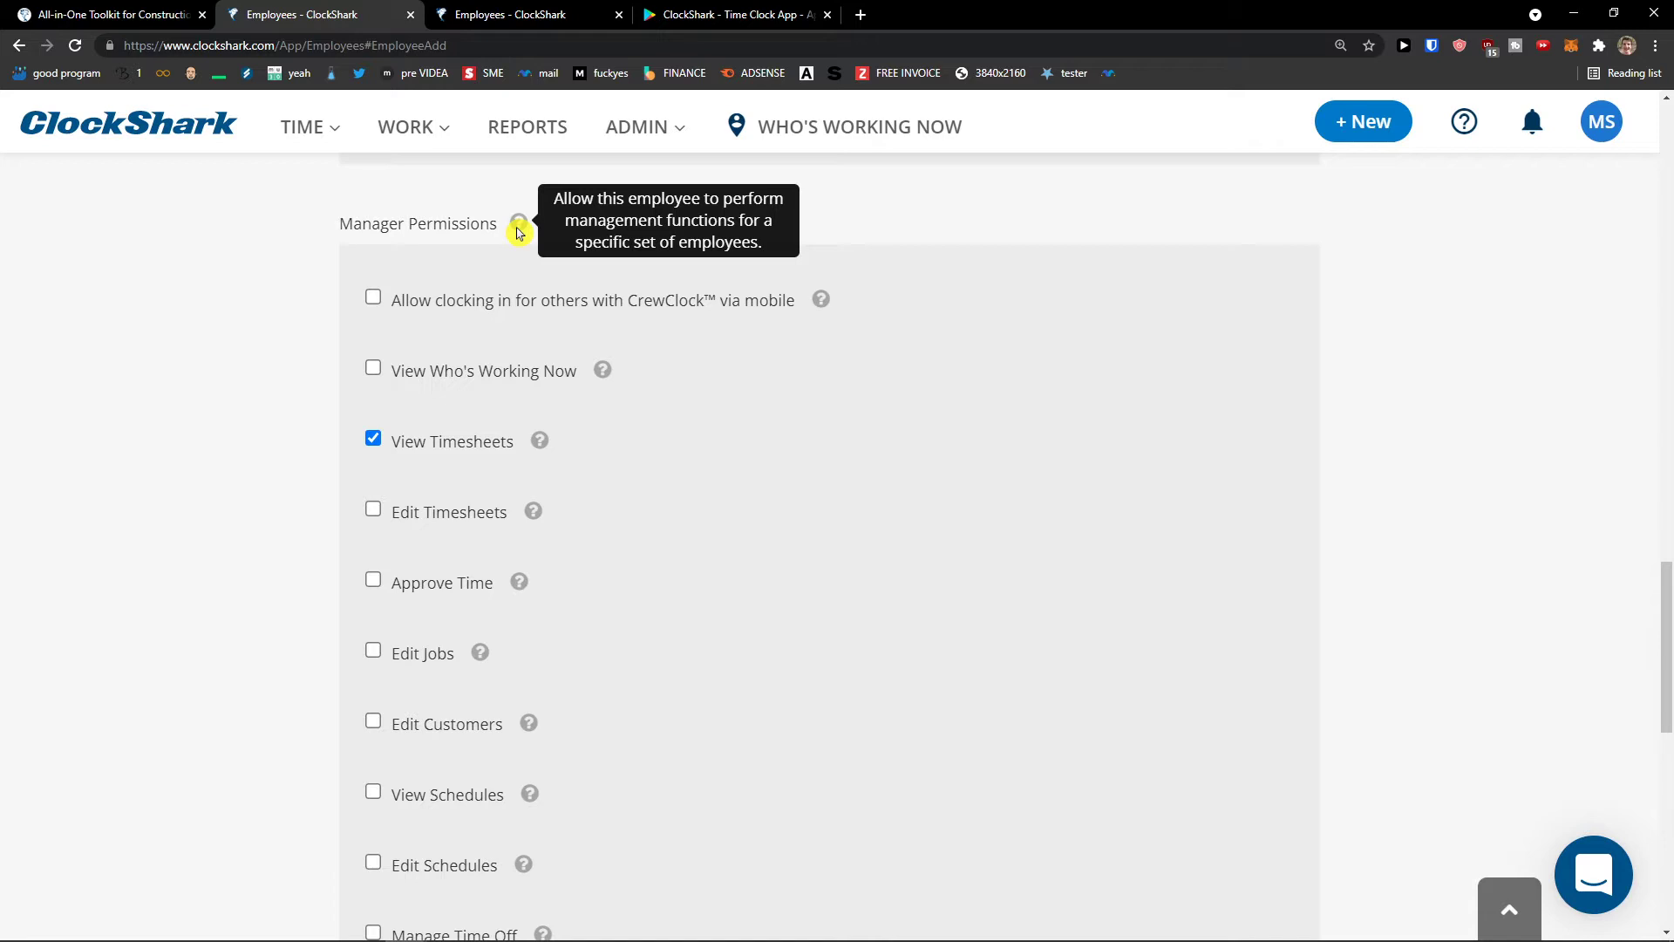
scroll(671, 467, down, 1)
scroll(662, 467, up, 2)
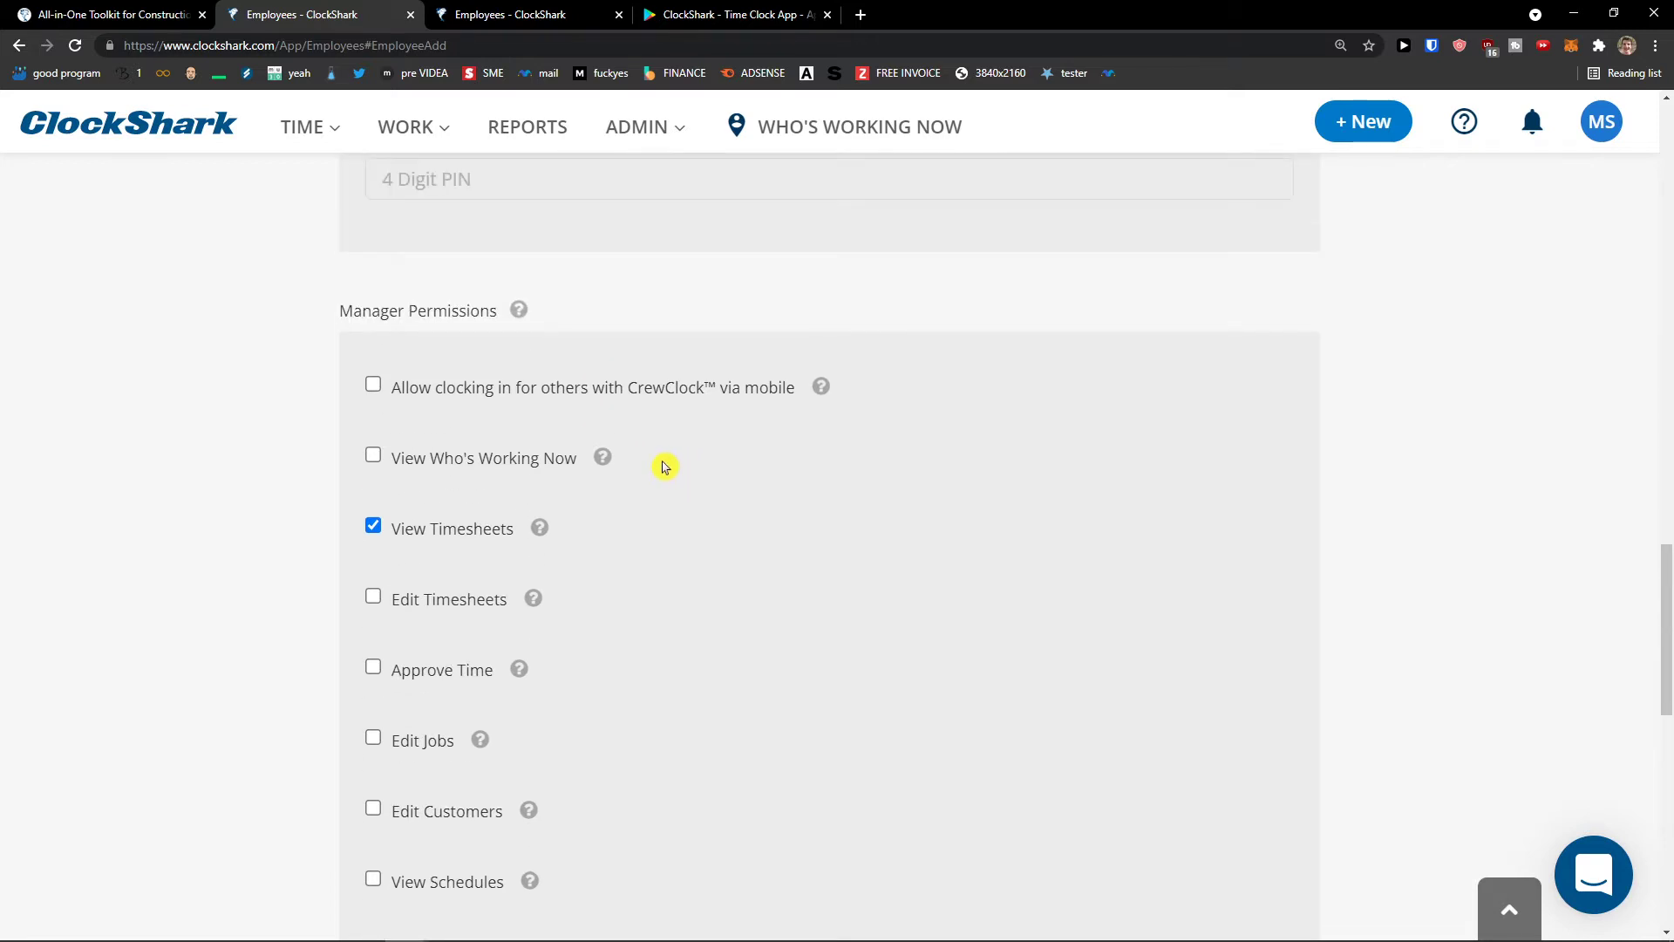
scroll(667, 461, down, 1)
scroll(674, 458, down, 3)
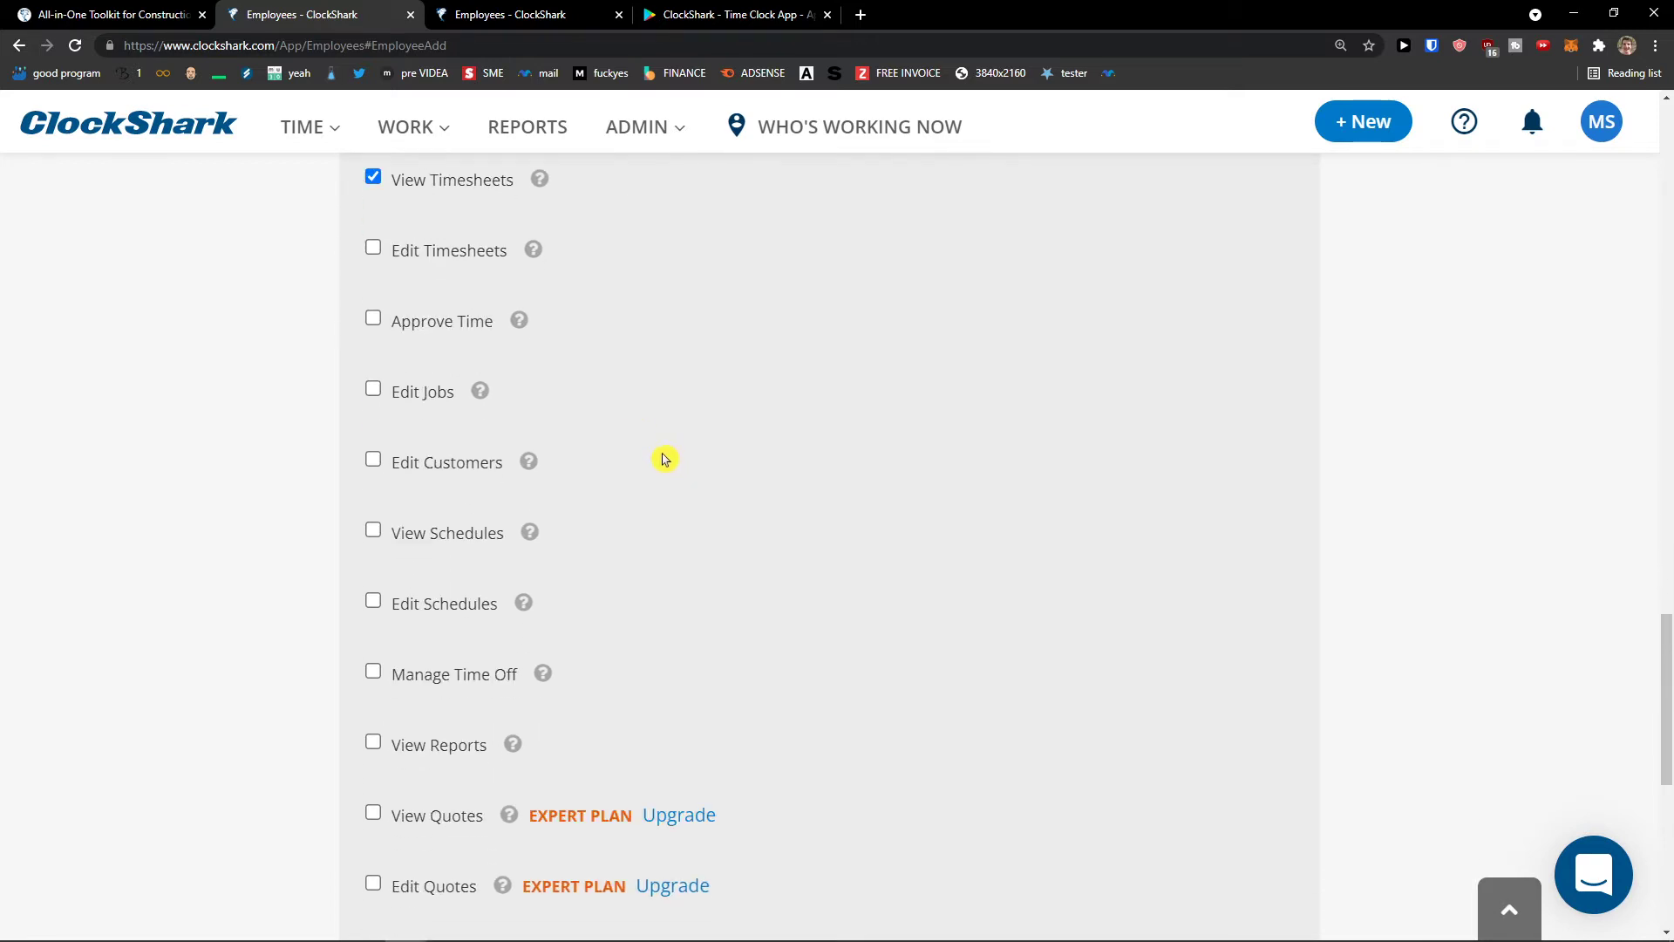
scroll(664, 460, down, 7)
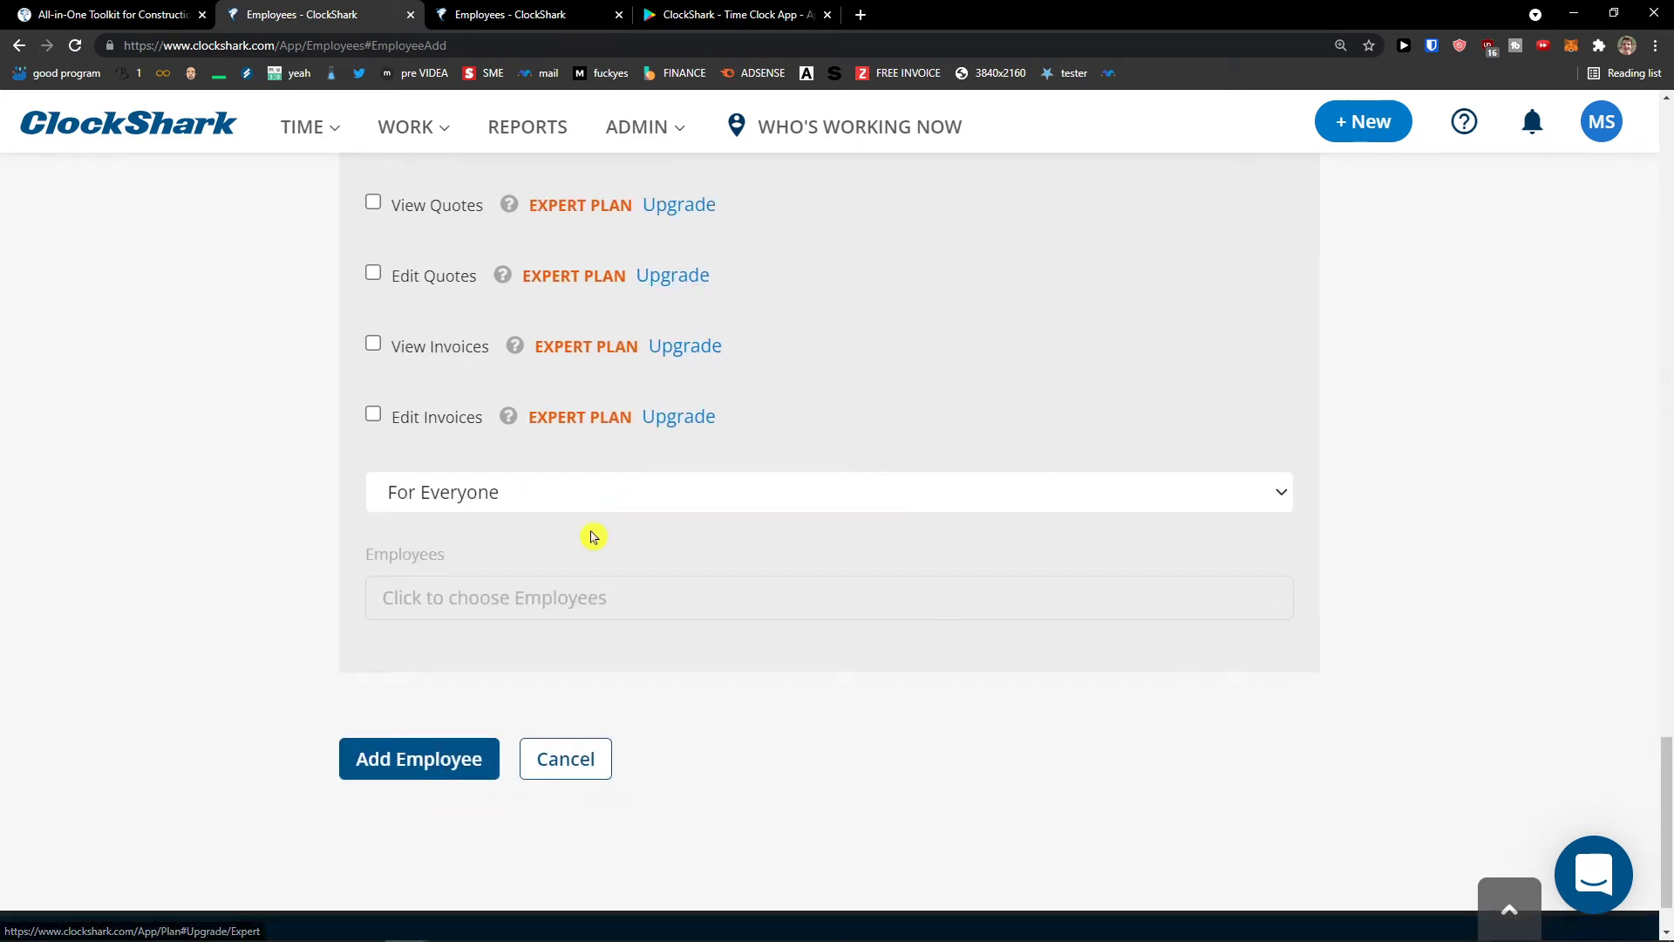
click(501, 494)
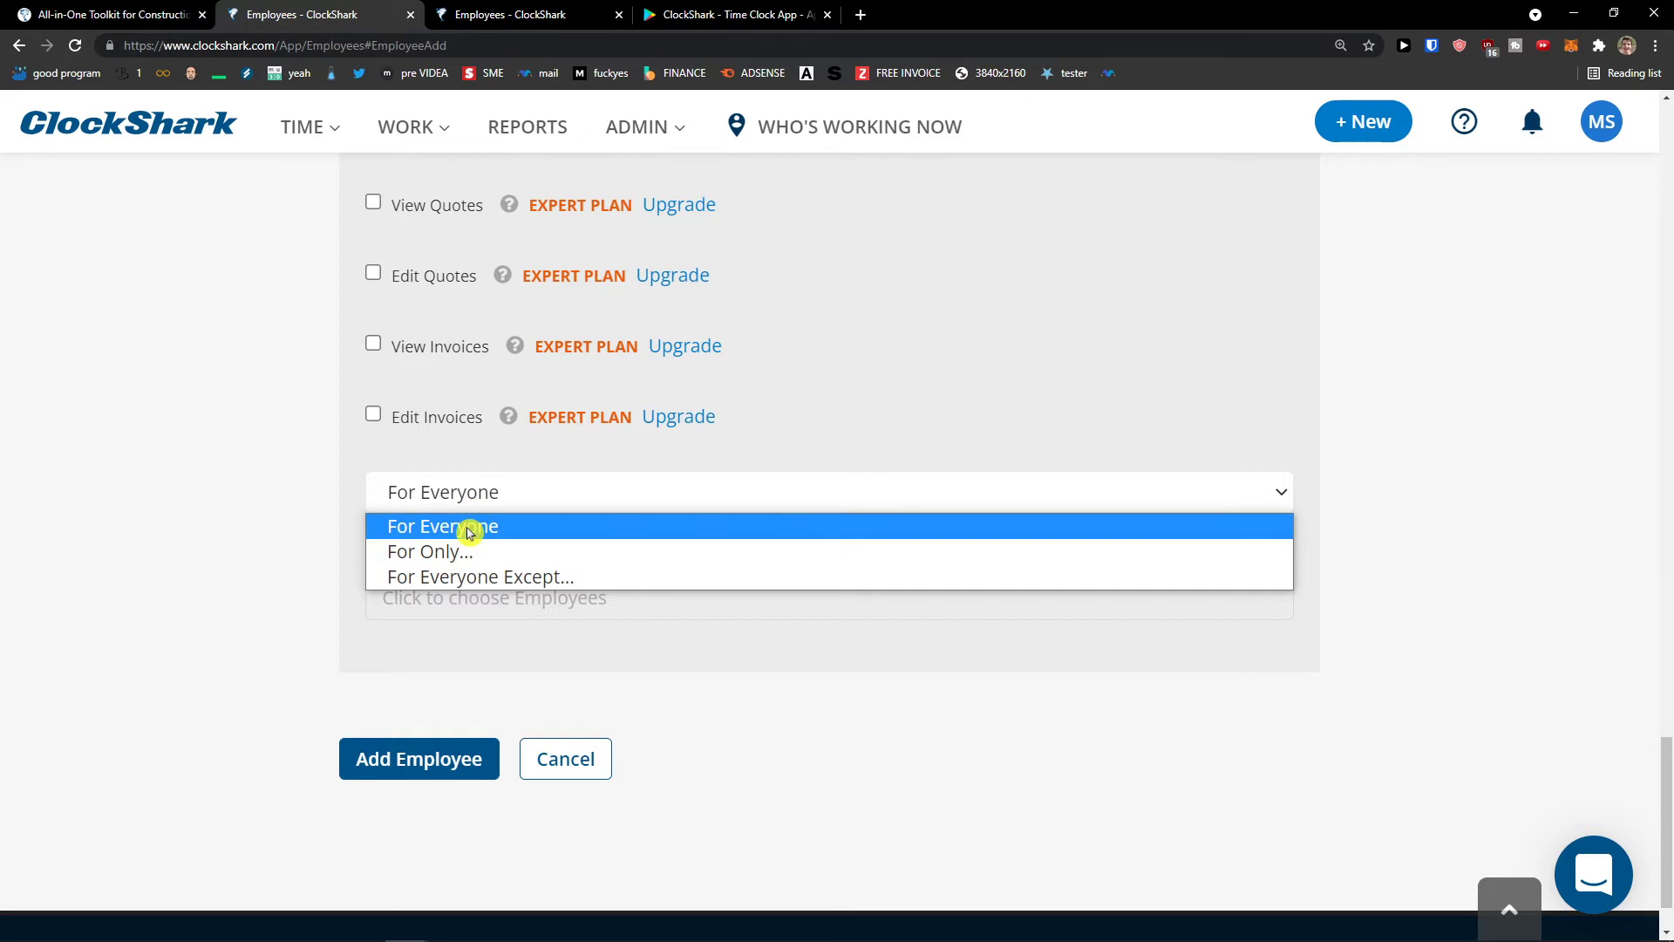
click(470, 532)
- Submit the employee, replace the rejected password with a valid one, and resubmit
click(388, 748)
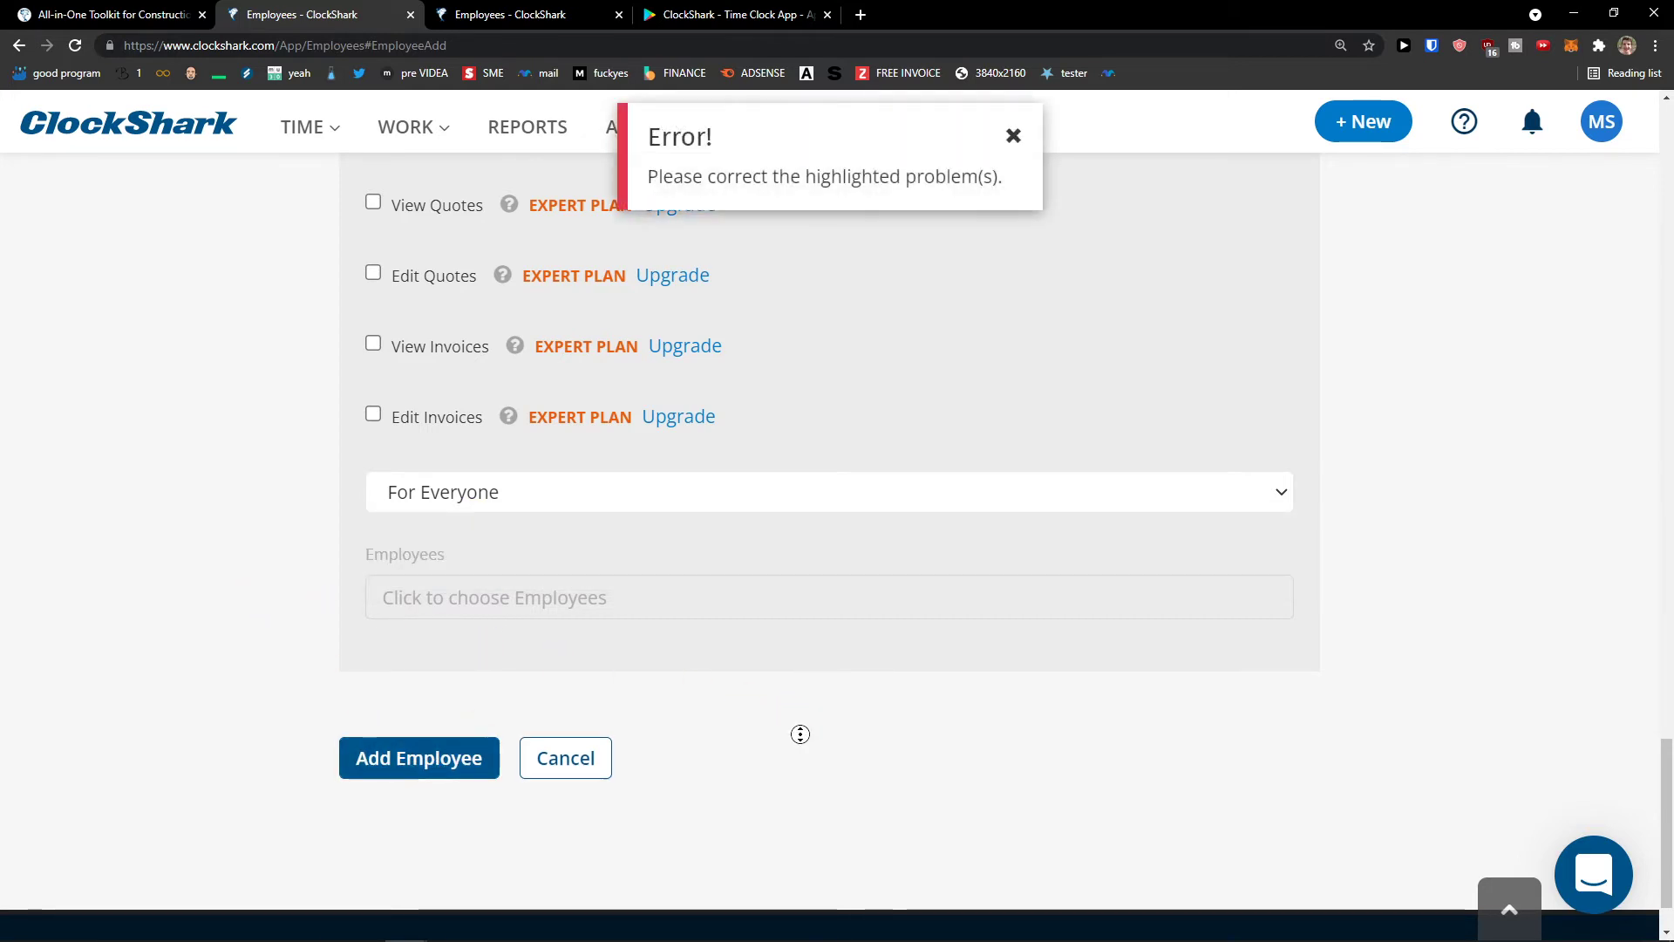
scroll(801, 734, up, 20)
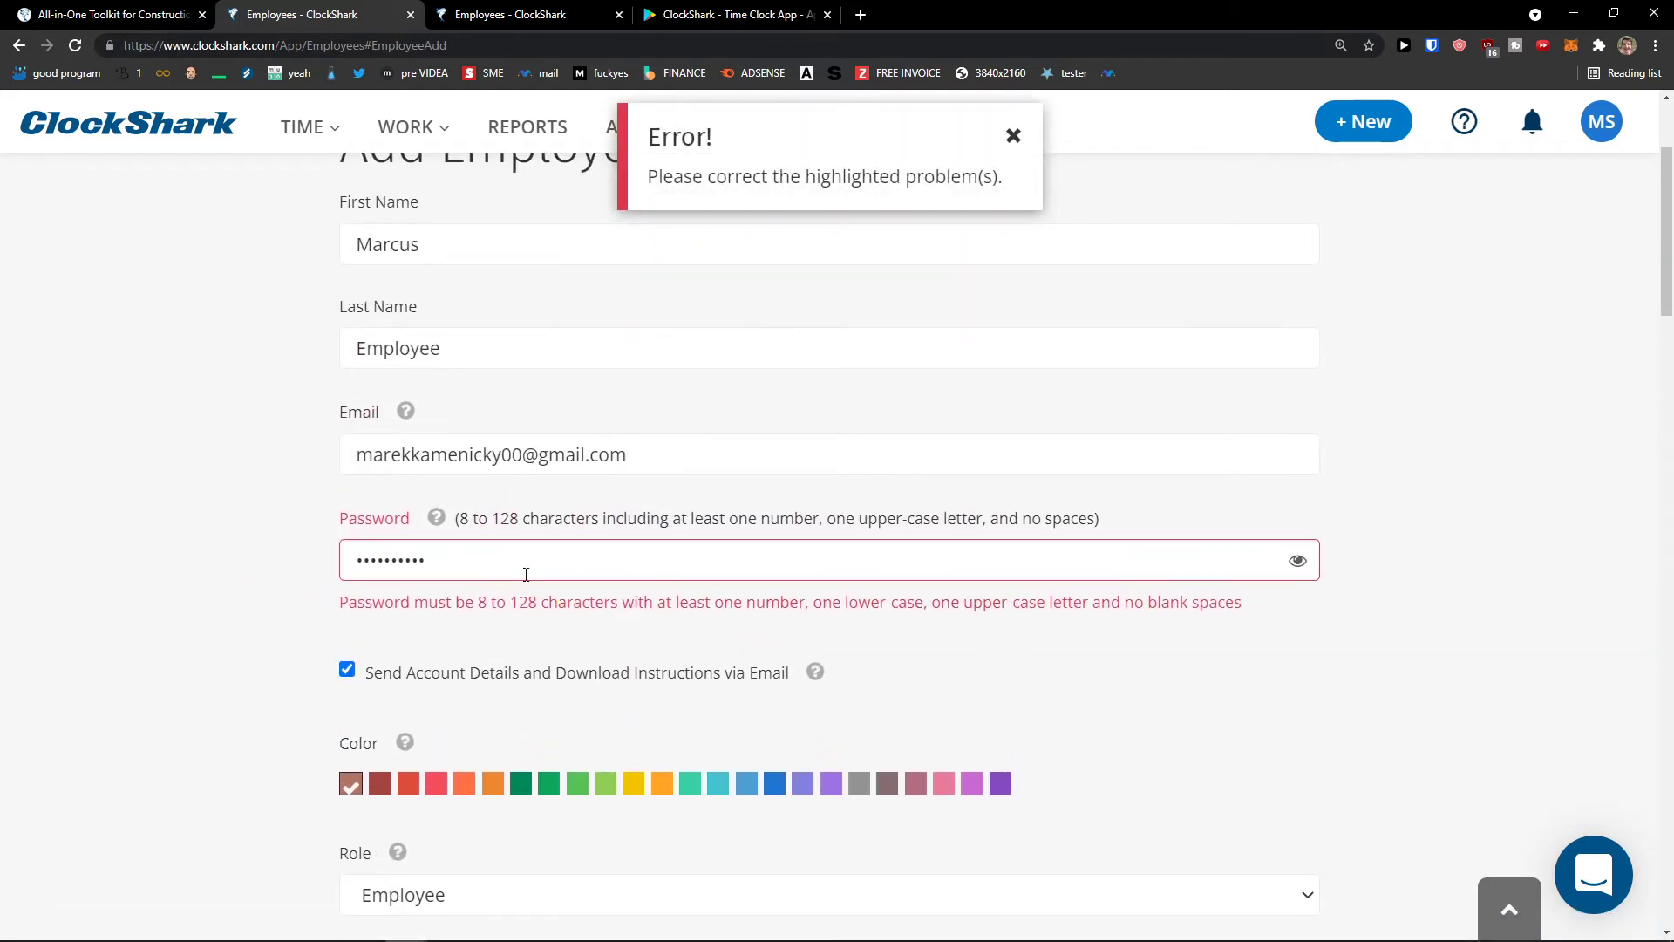
double_click(517, 562)
text(Passw)
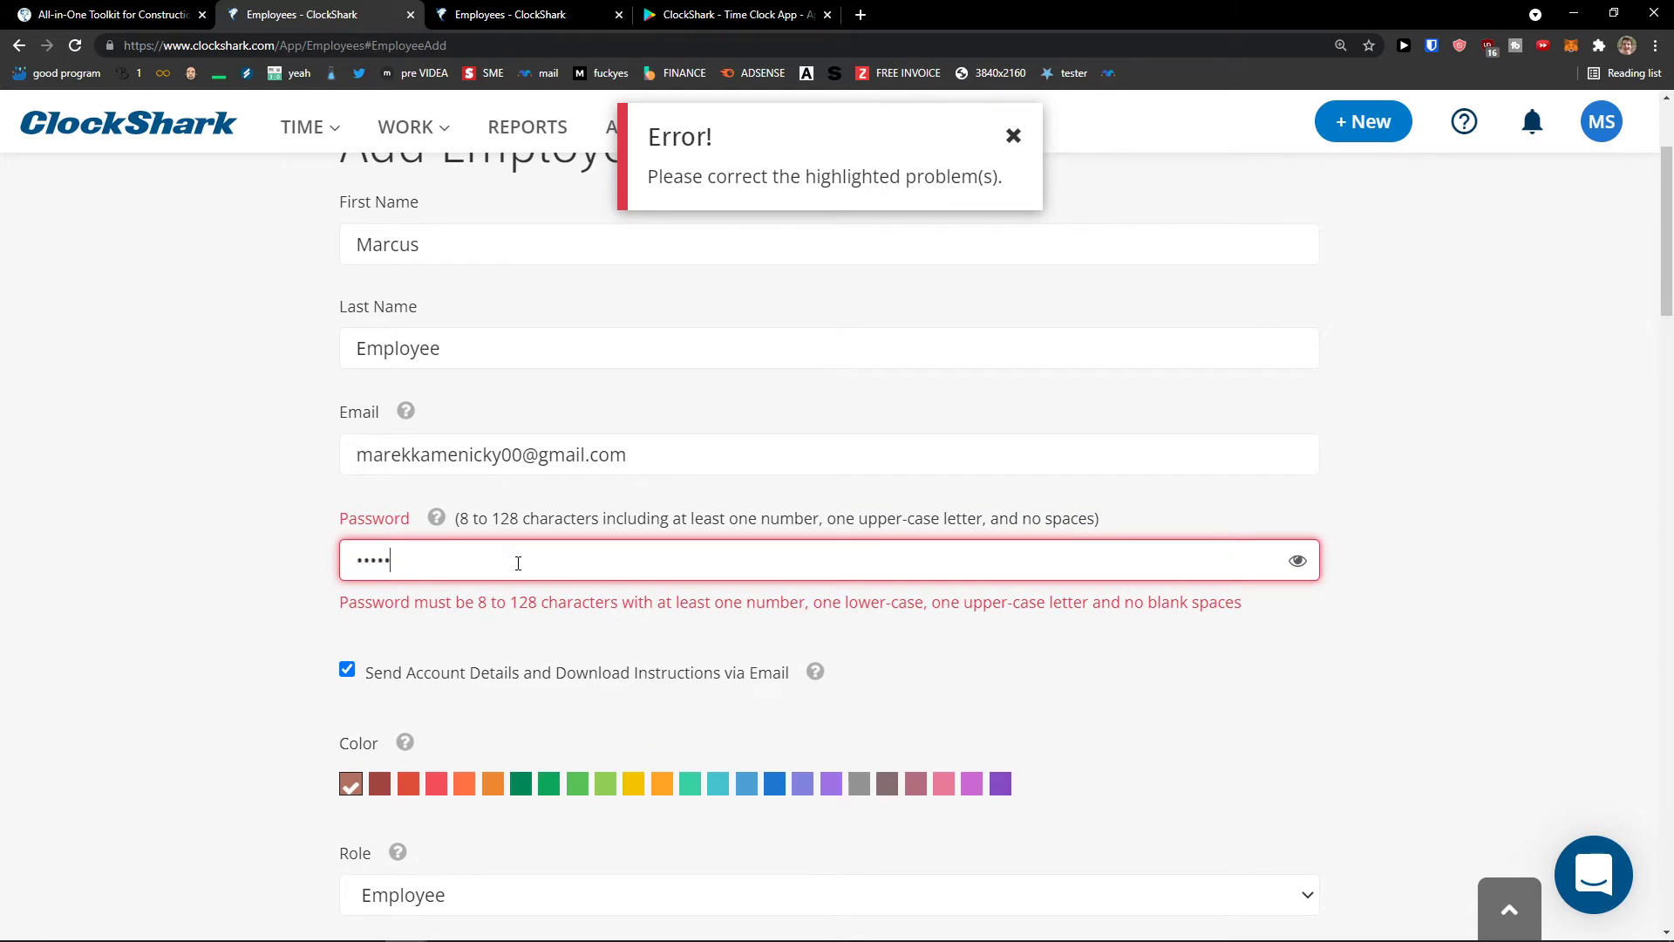
text(ord123)
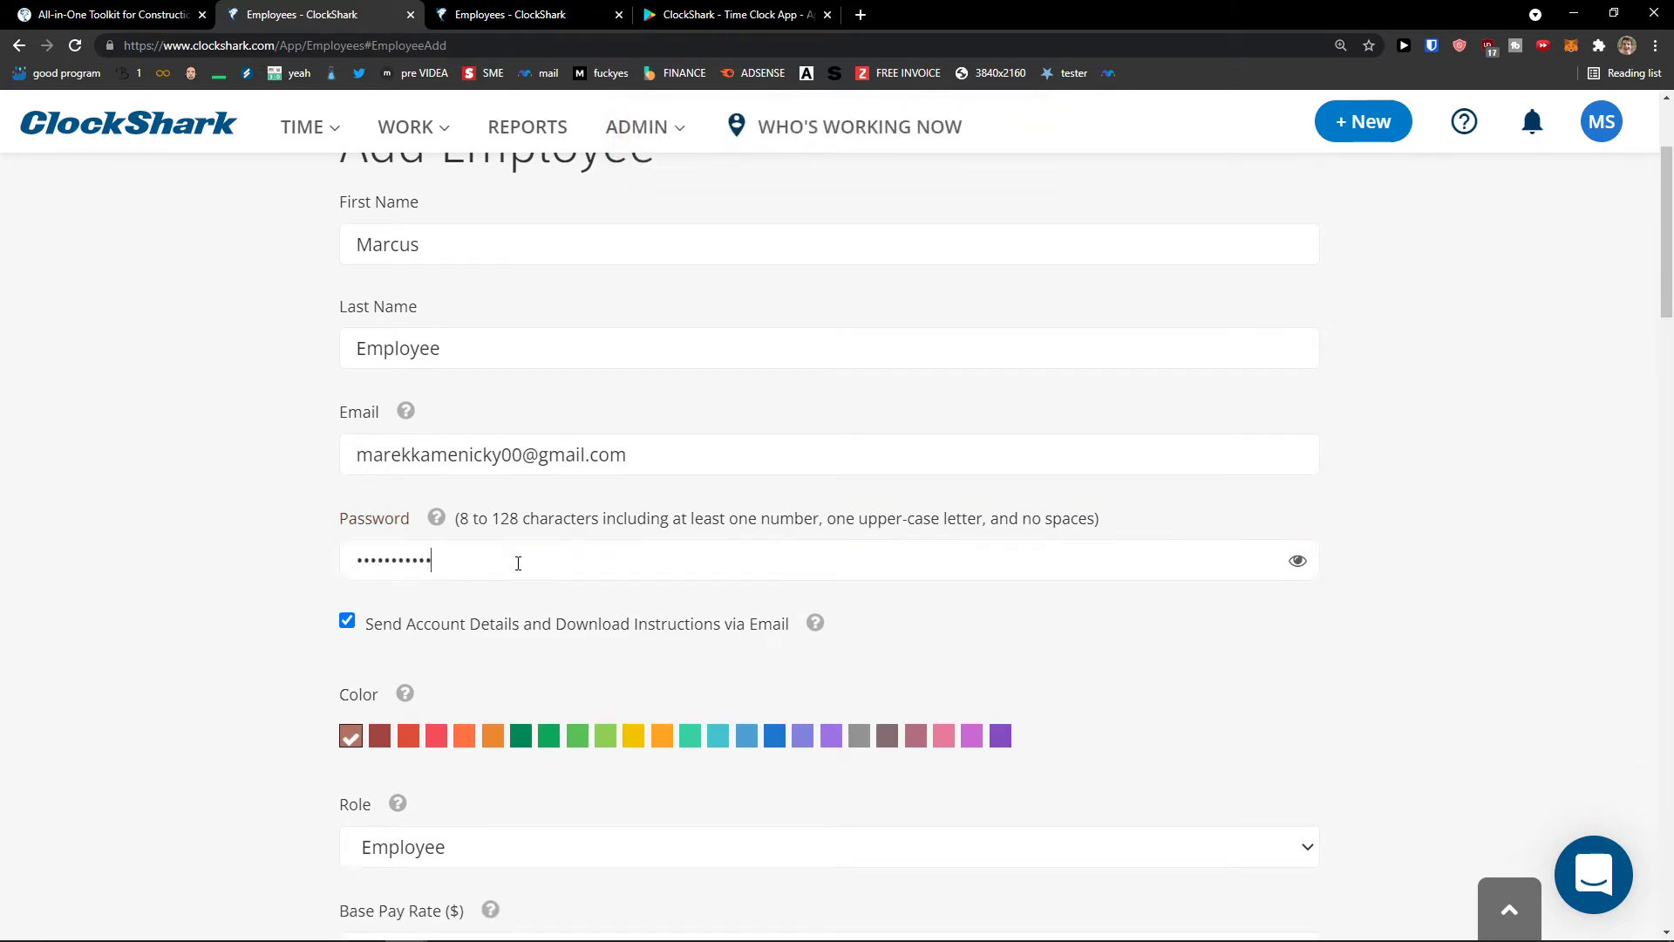
scroll(392, 518, down, 20)
click(419, 680)
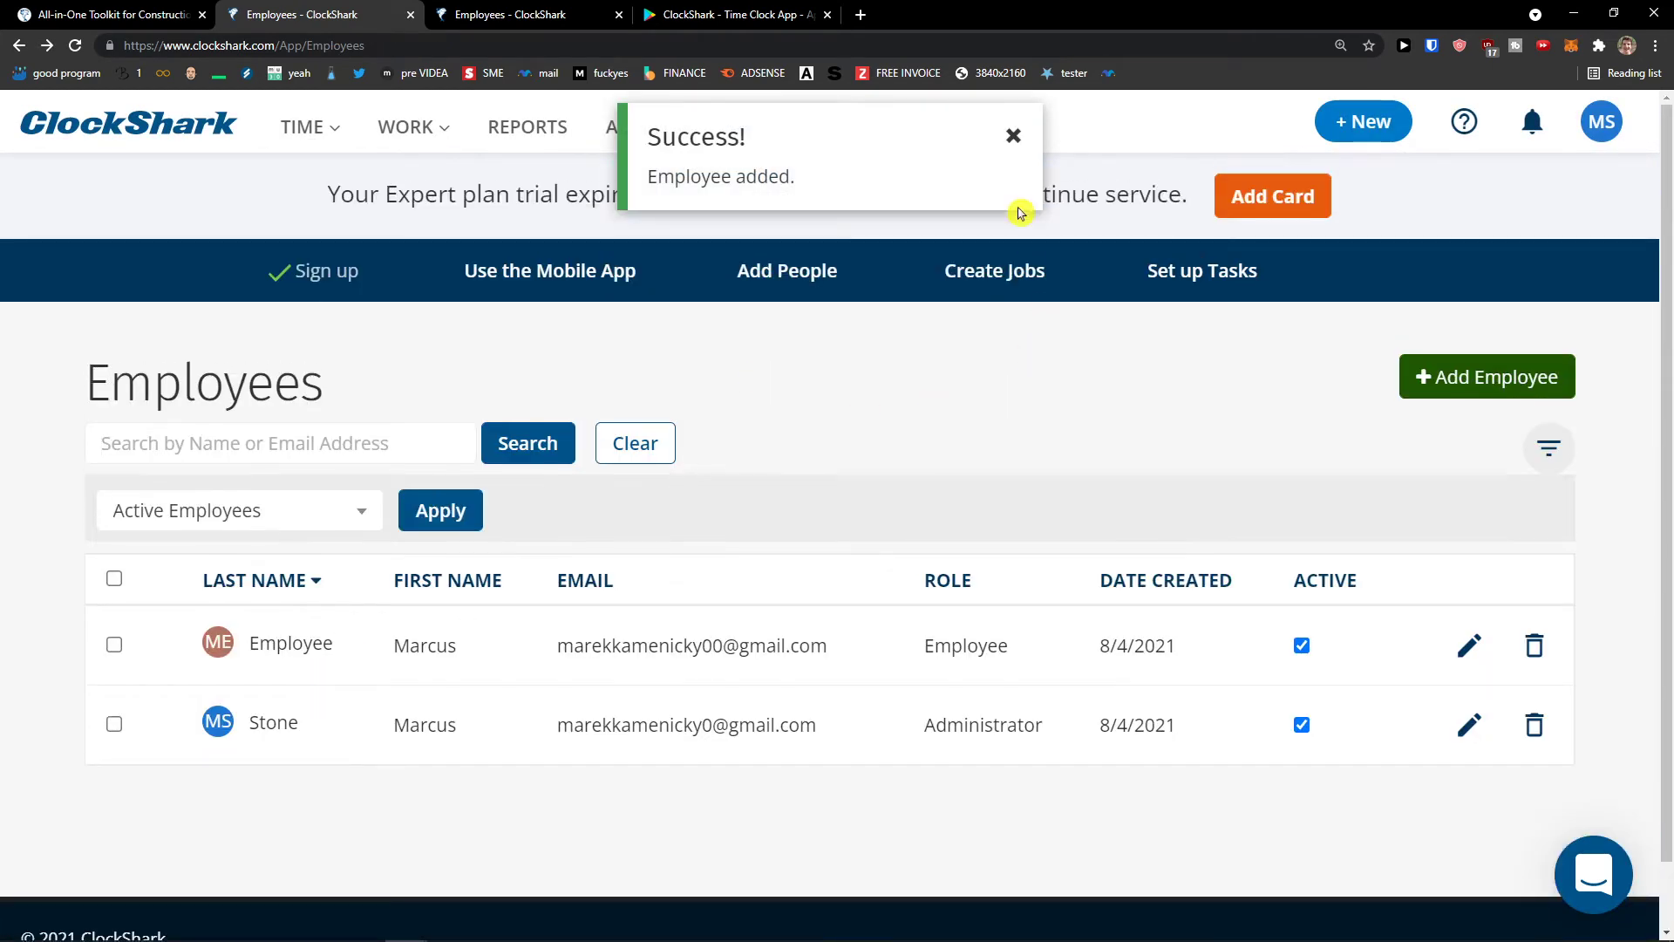
click(1013, 136)
- Create the Marketing department with the new employee assigned and dismiss the success notice
click(641, 129)
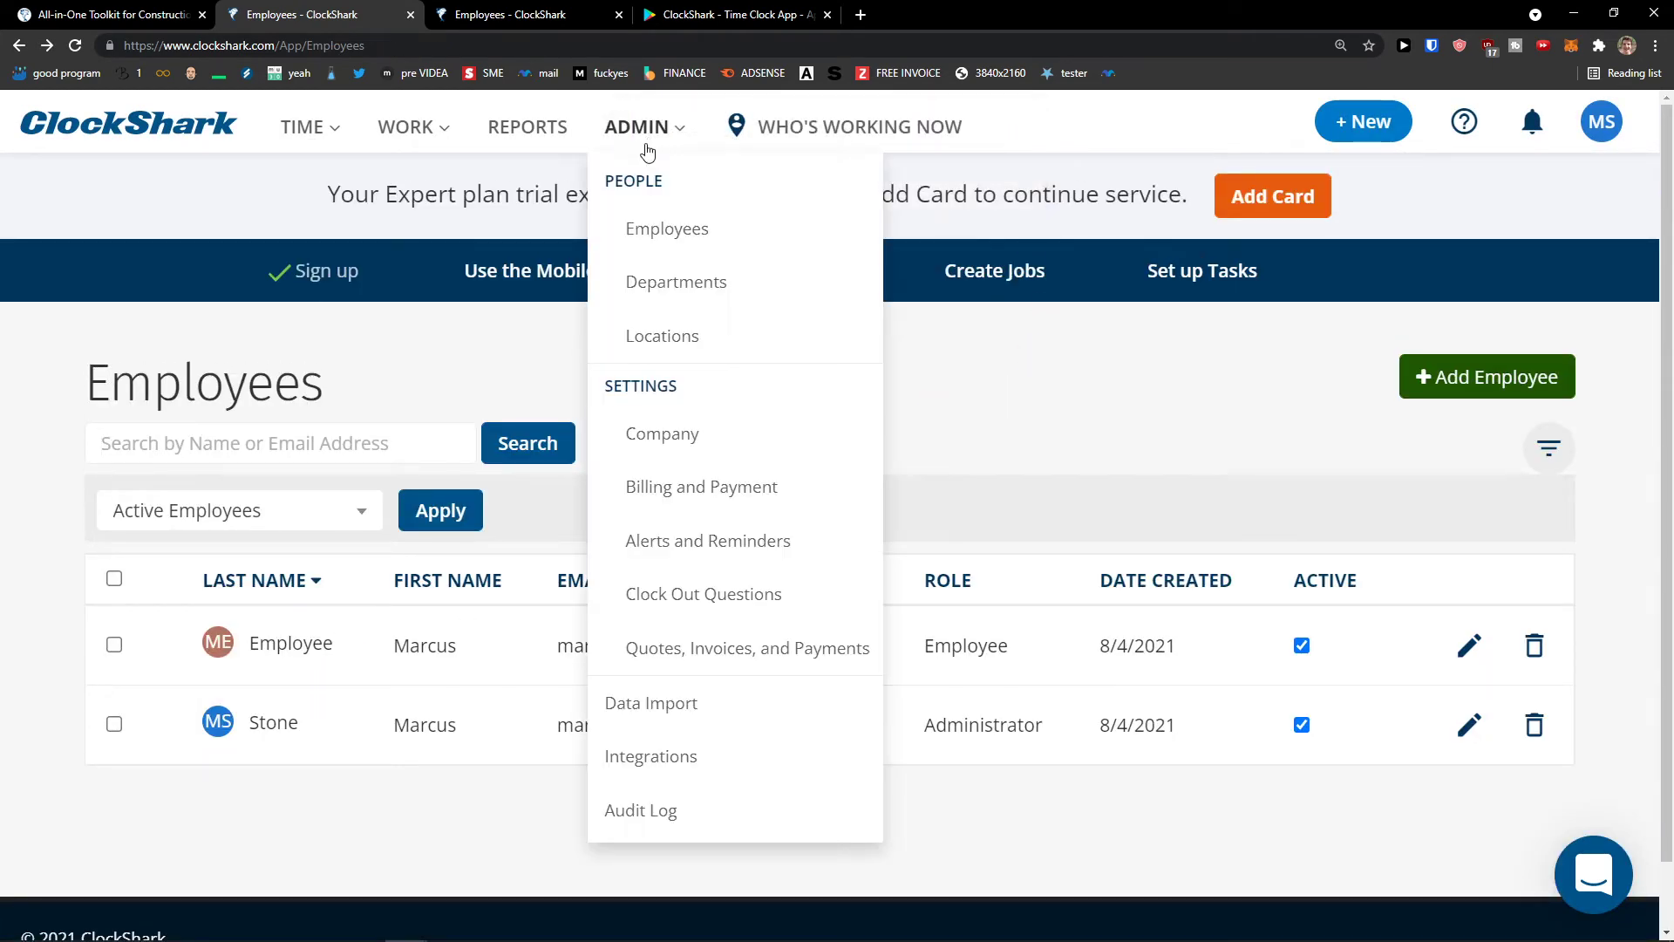
click(677, 281)
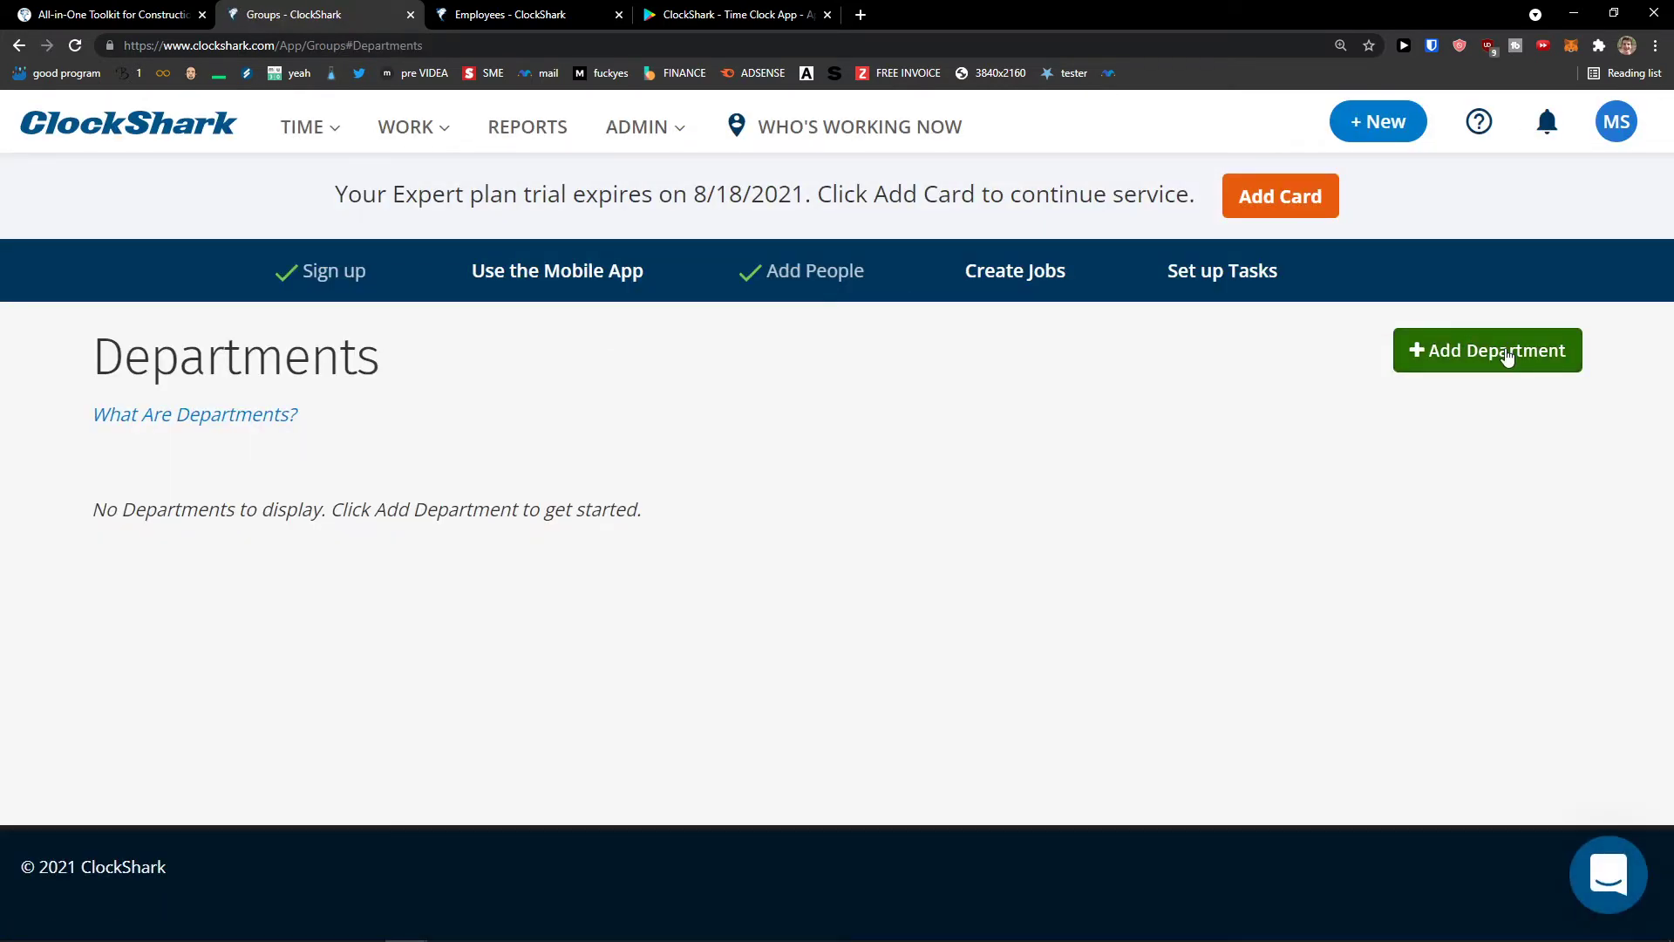
click(1471, 357)
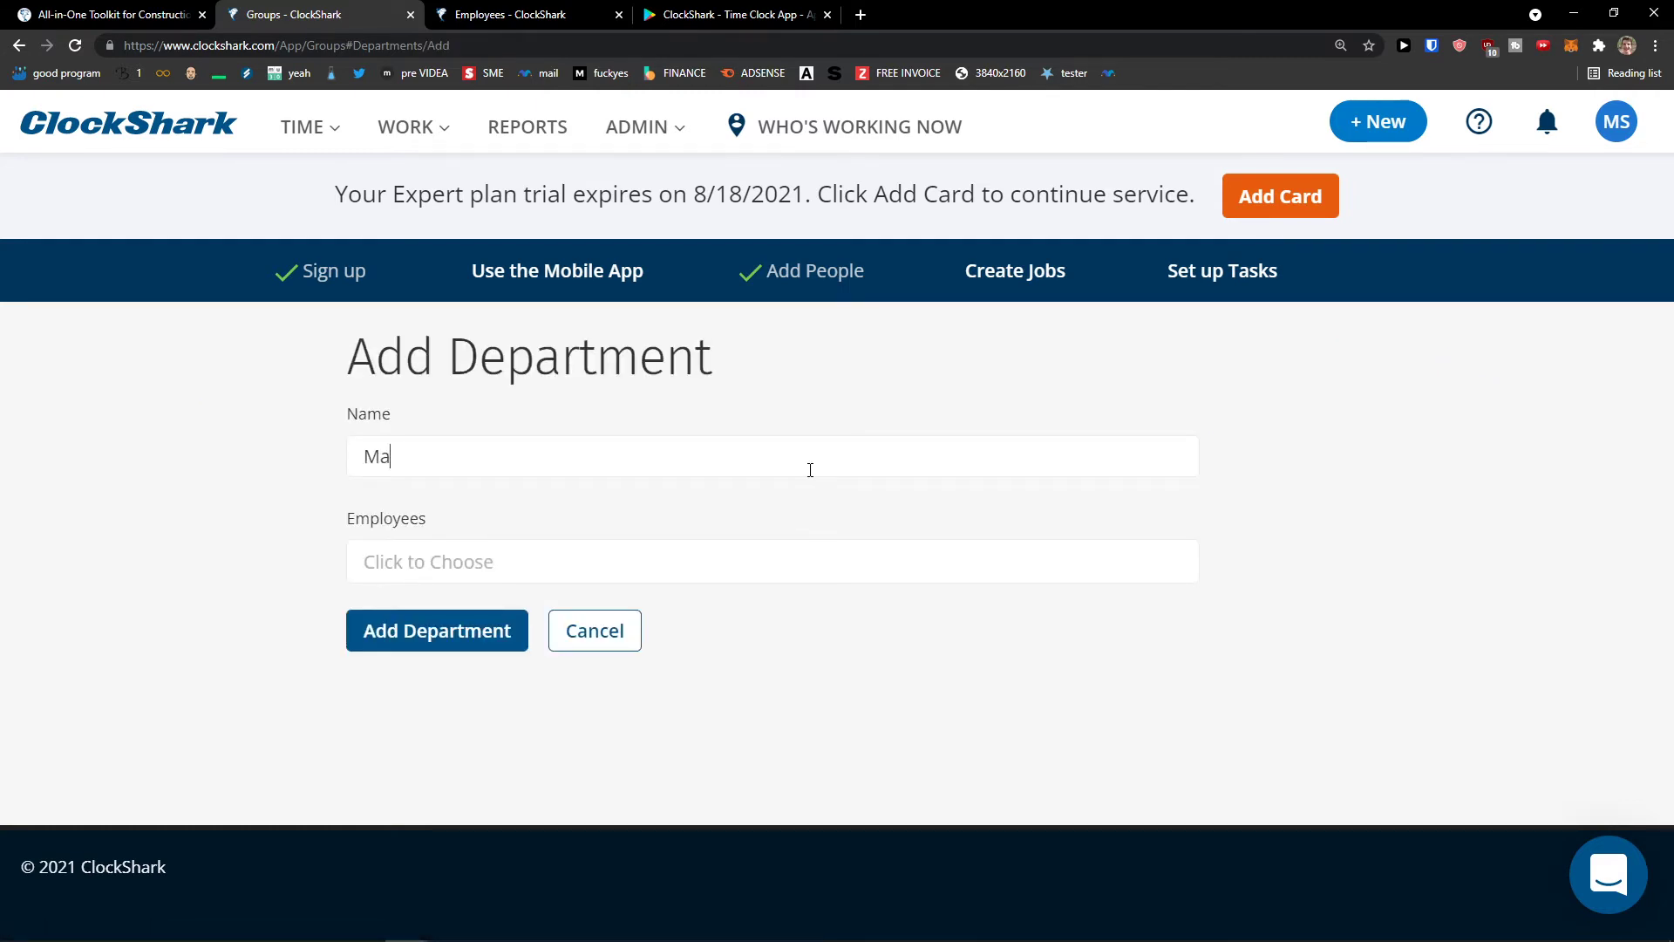
click(855, 554)
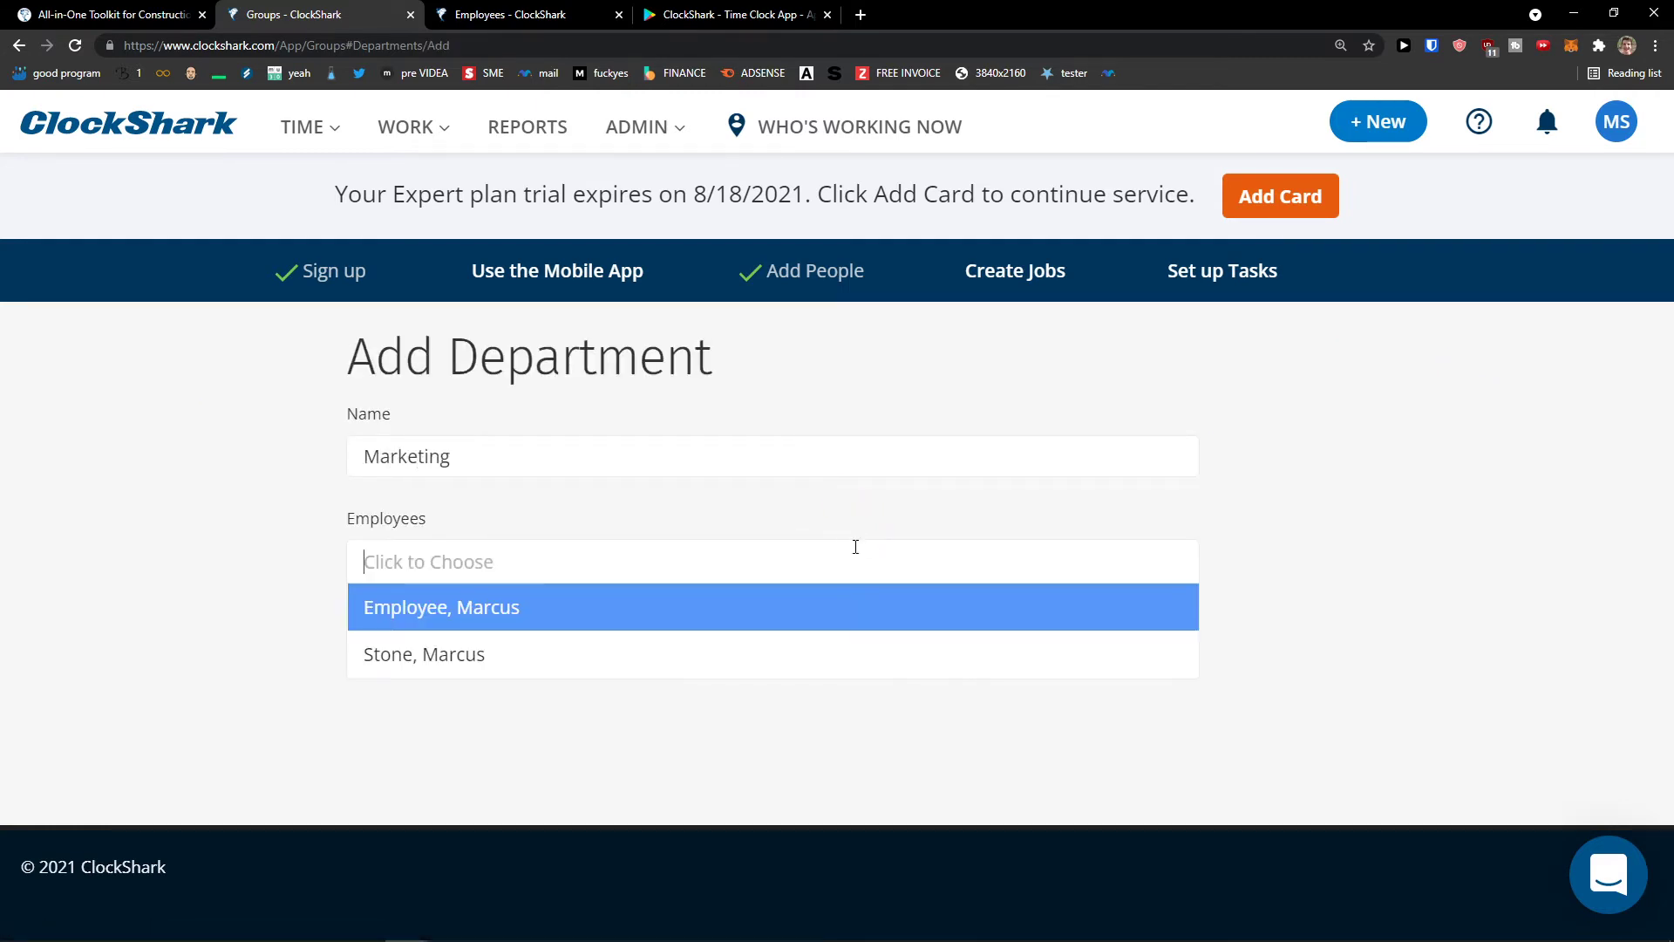
click(789, 617)
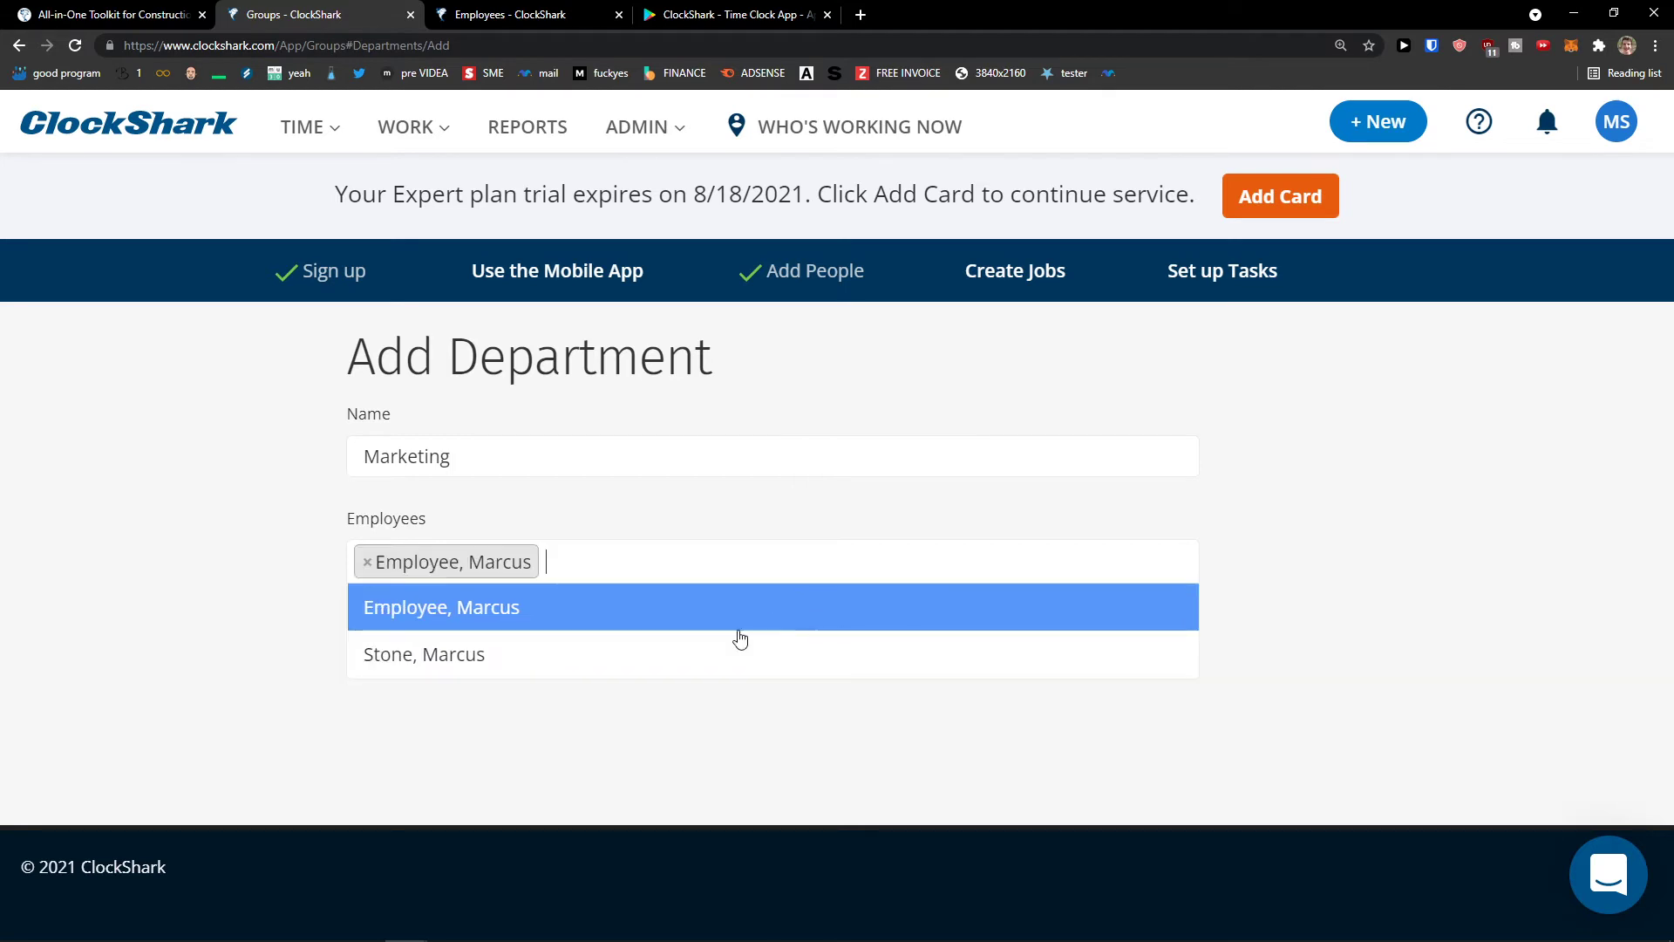
click(506, 770)
click(464, 646)
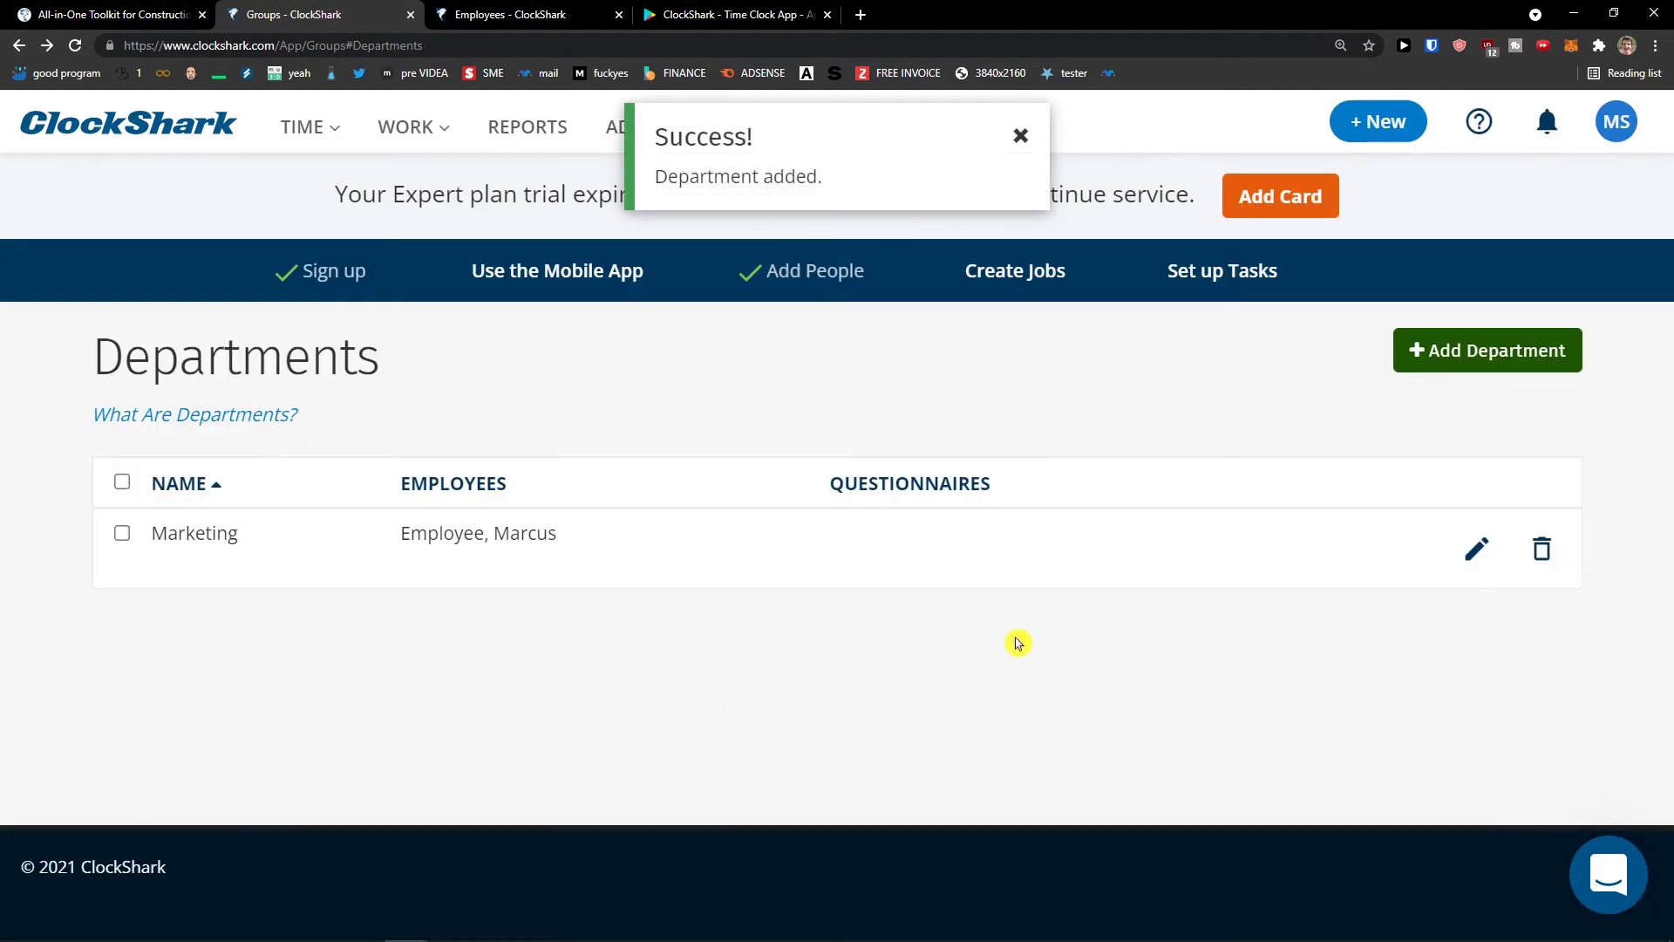
click(1015, 152)
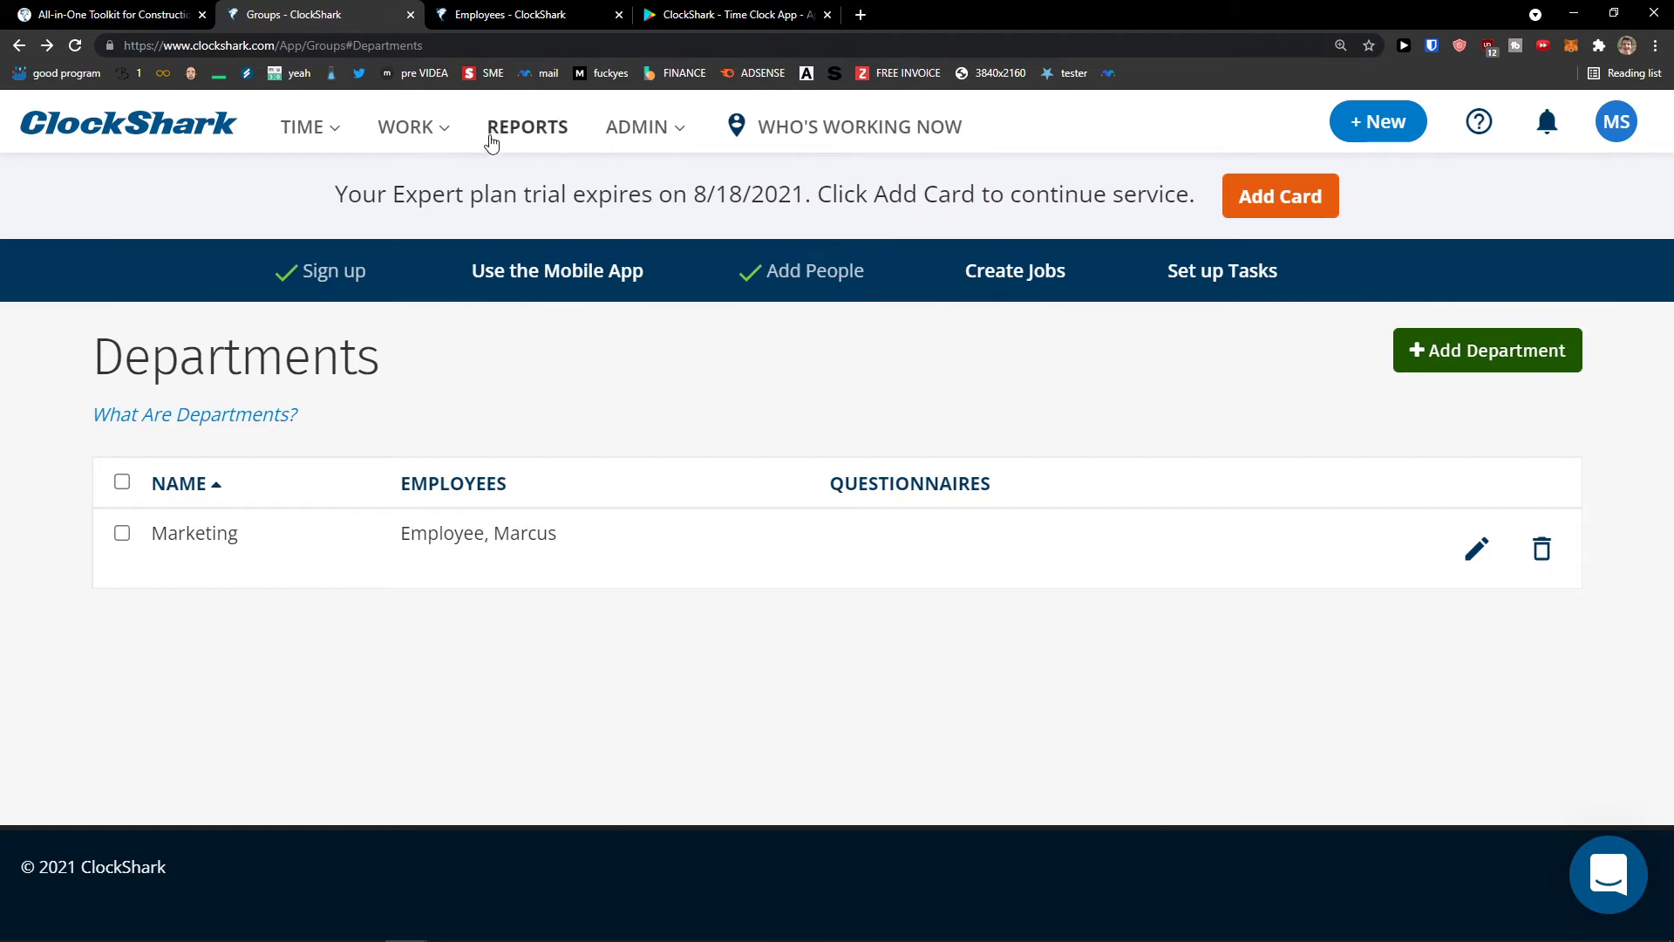
click(440, 131)
click(622, 135)
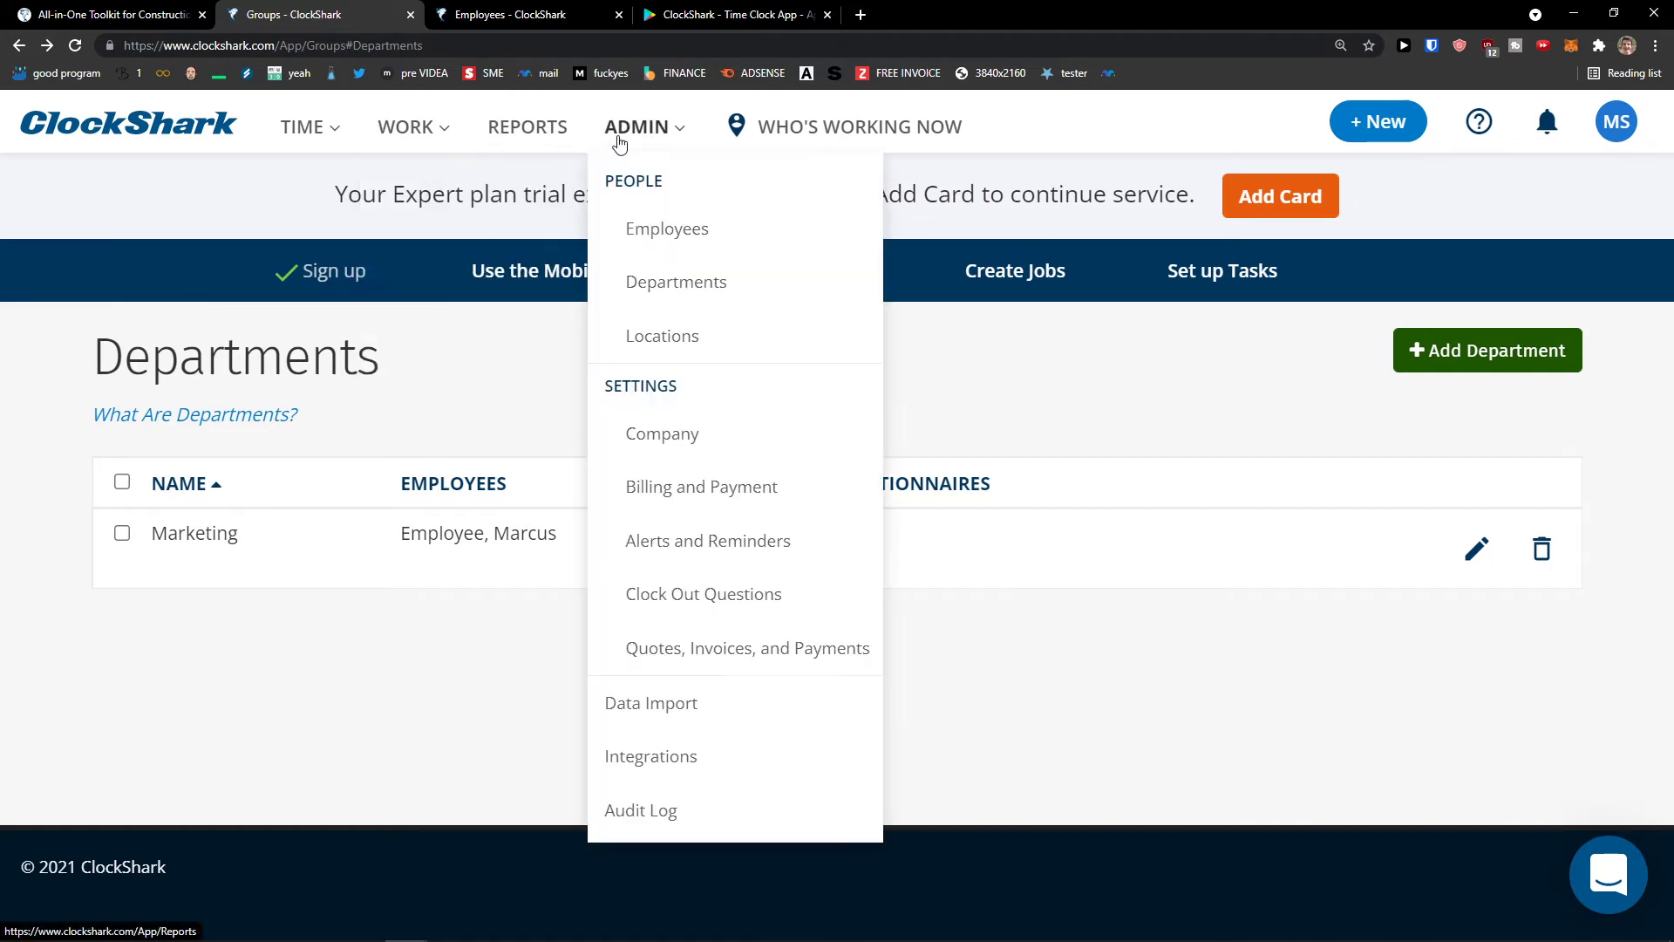
- Add 'New Location' in City Las VEgas, assign the new employee, and save it
click(663, 340)
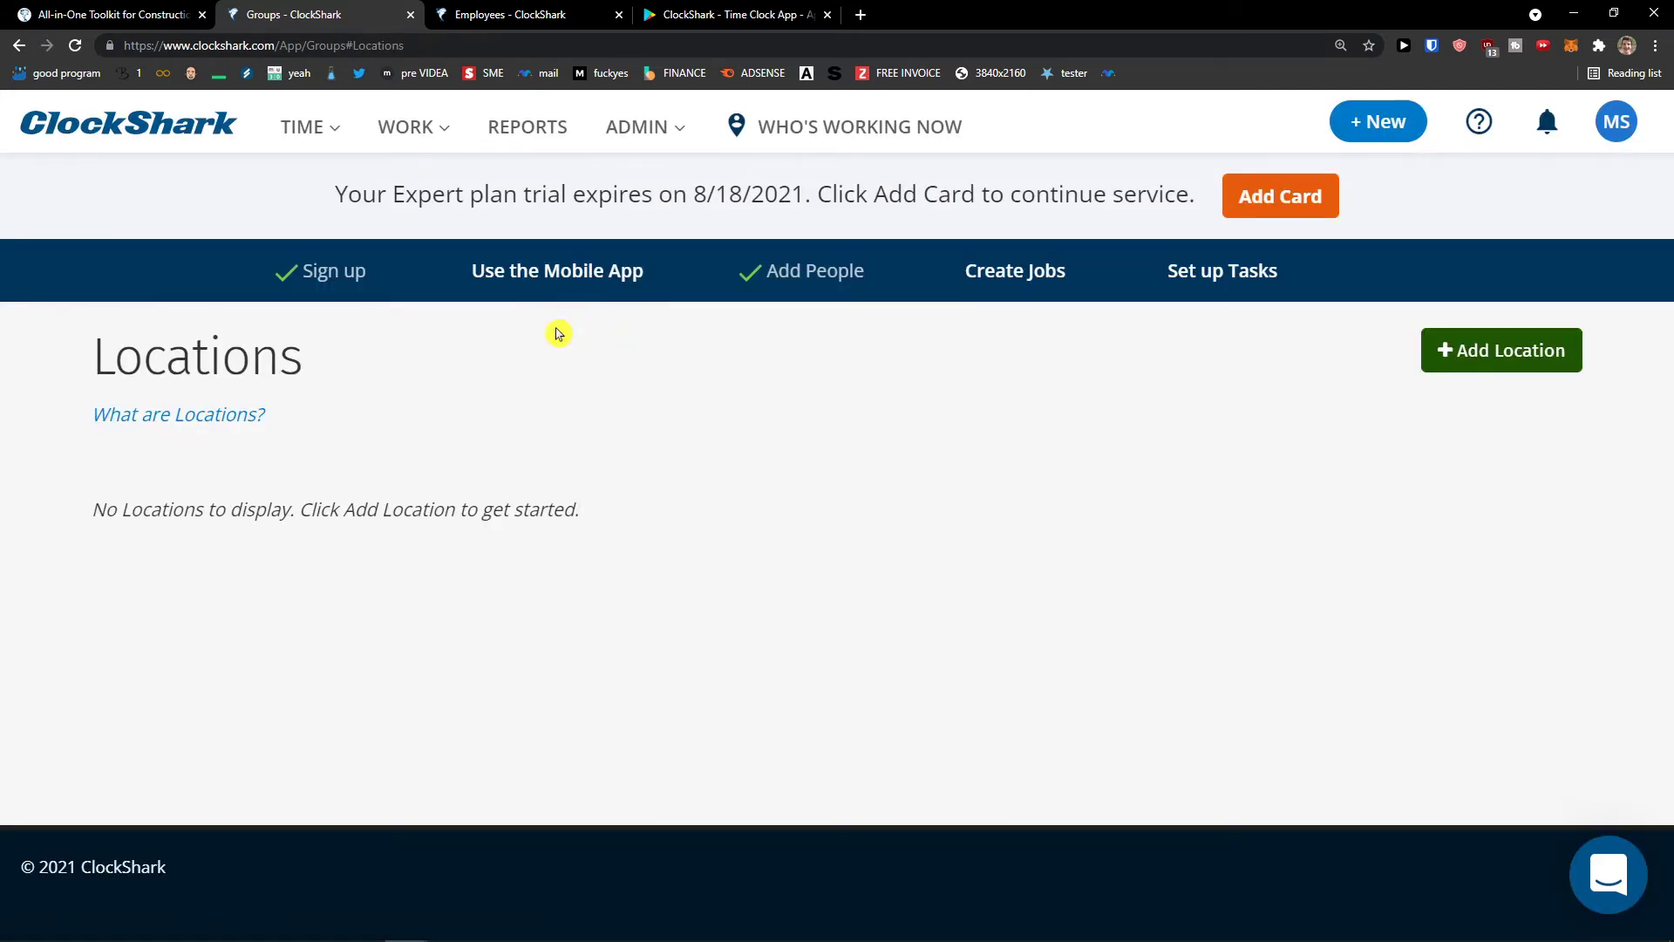
click(1434, 349)
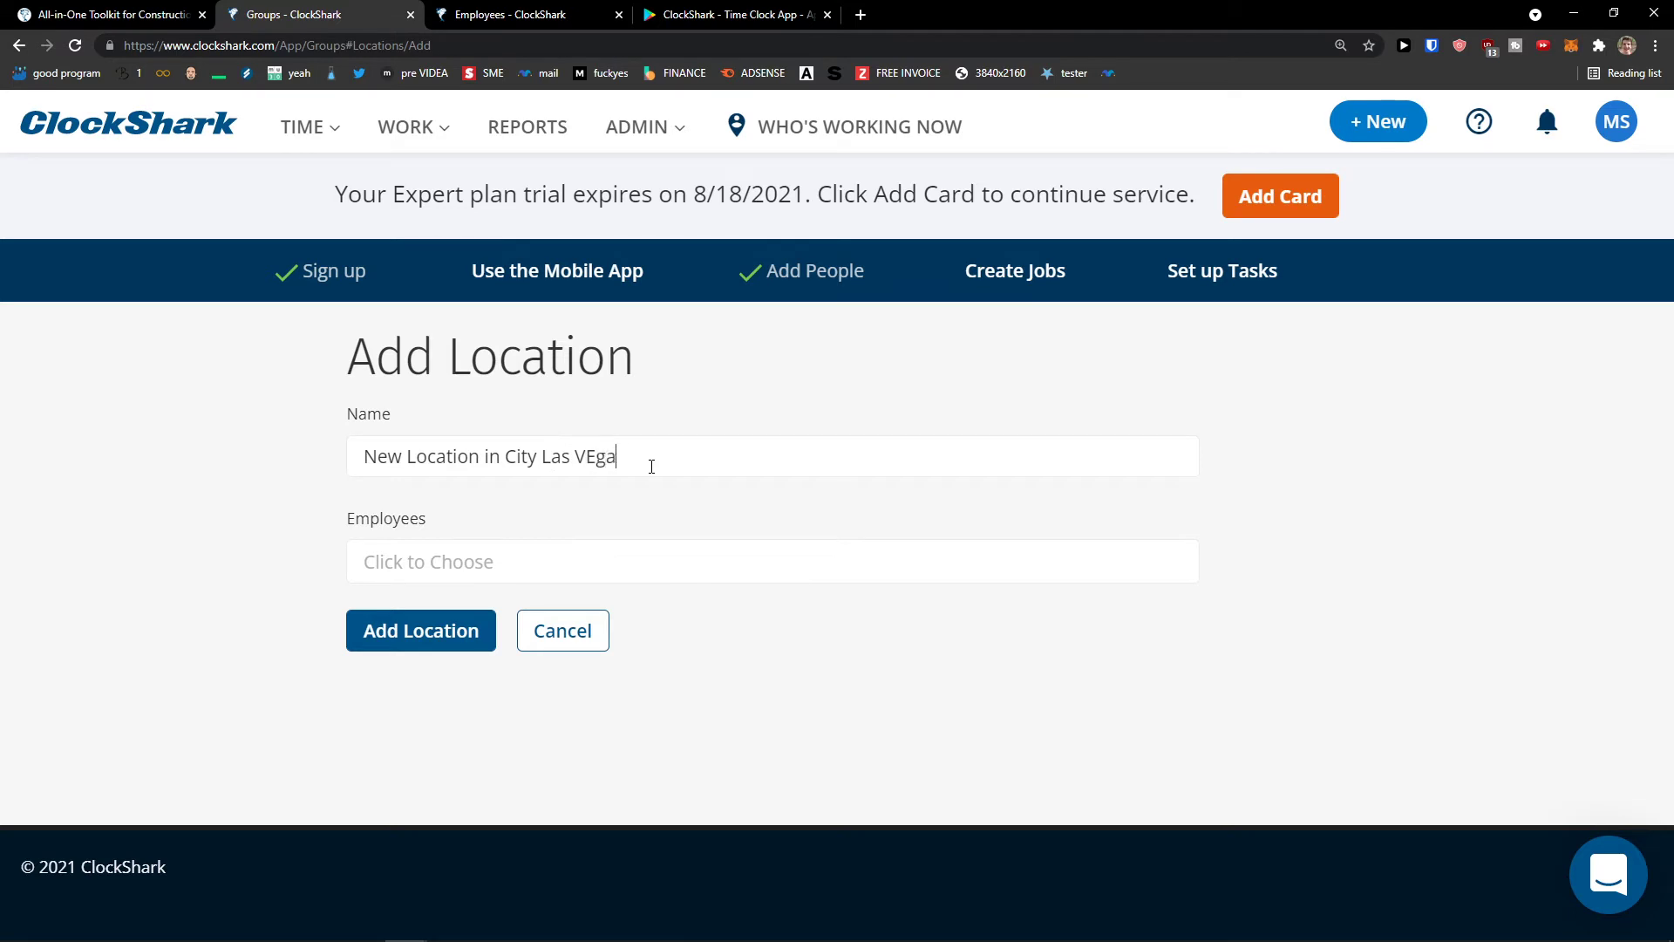
text(s)
right_click(646, 500)
click(565, 558)
click(541, 609)
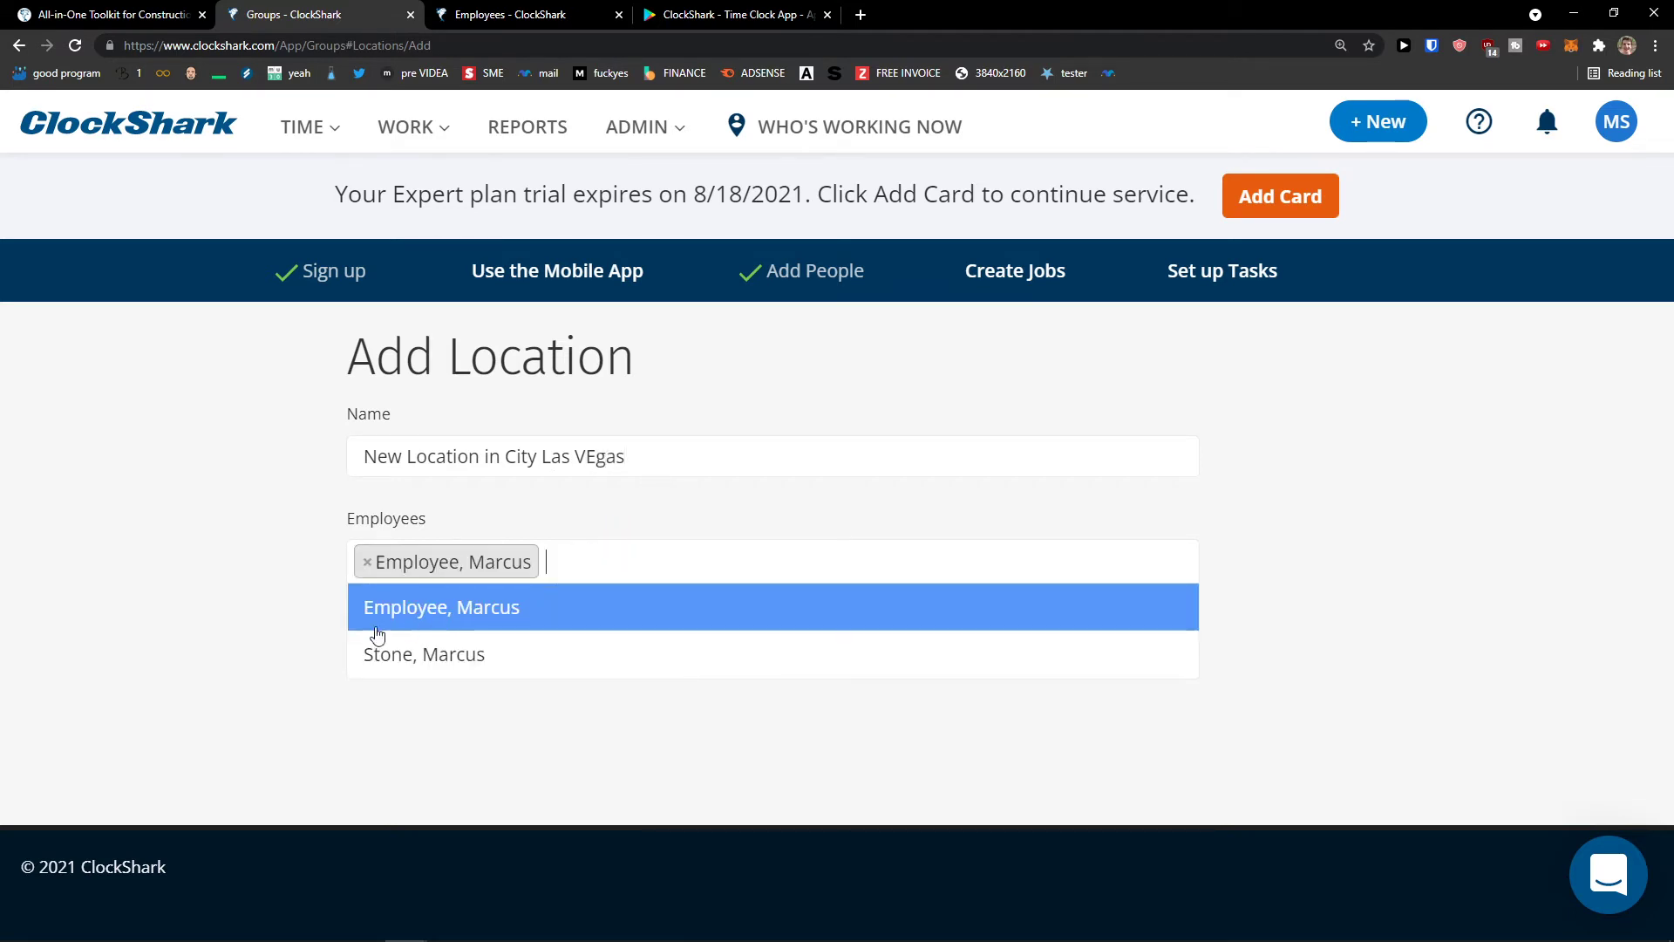
click(404, 629)
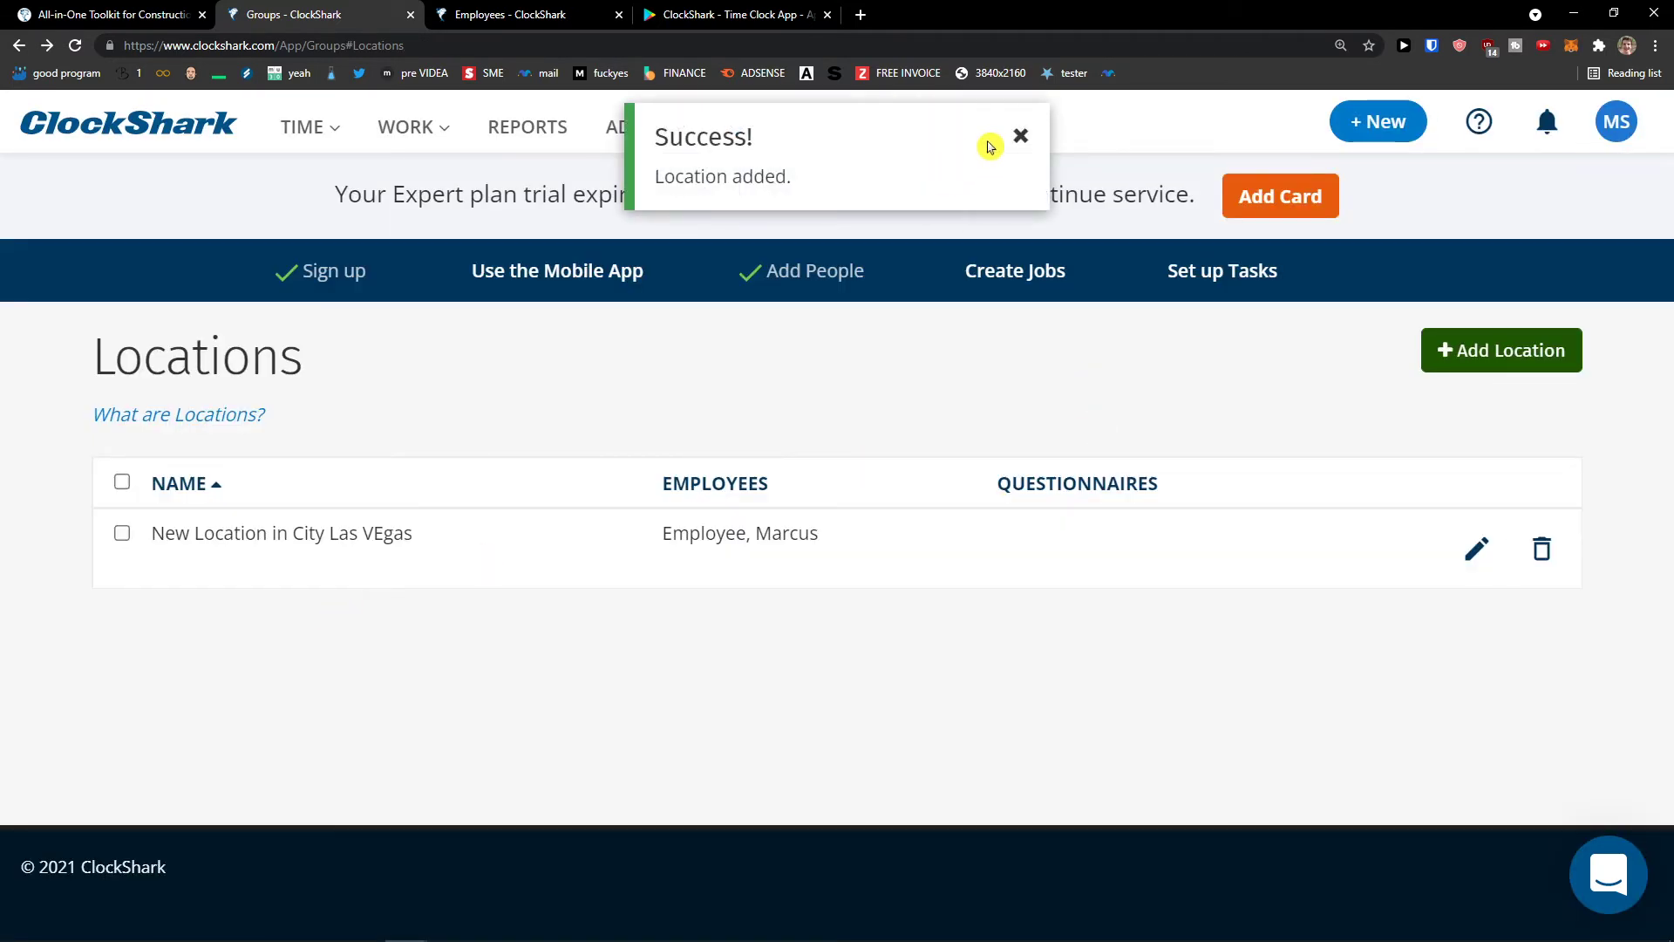
click(1020, 139)
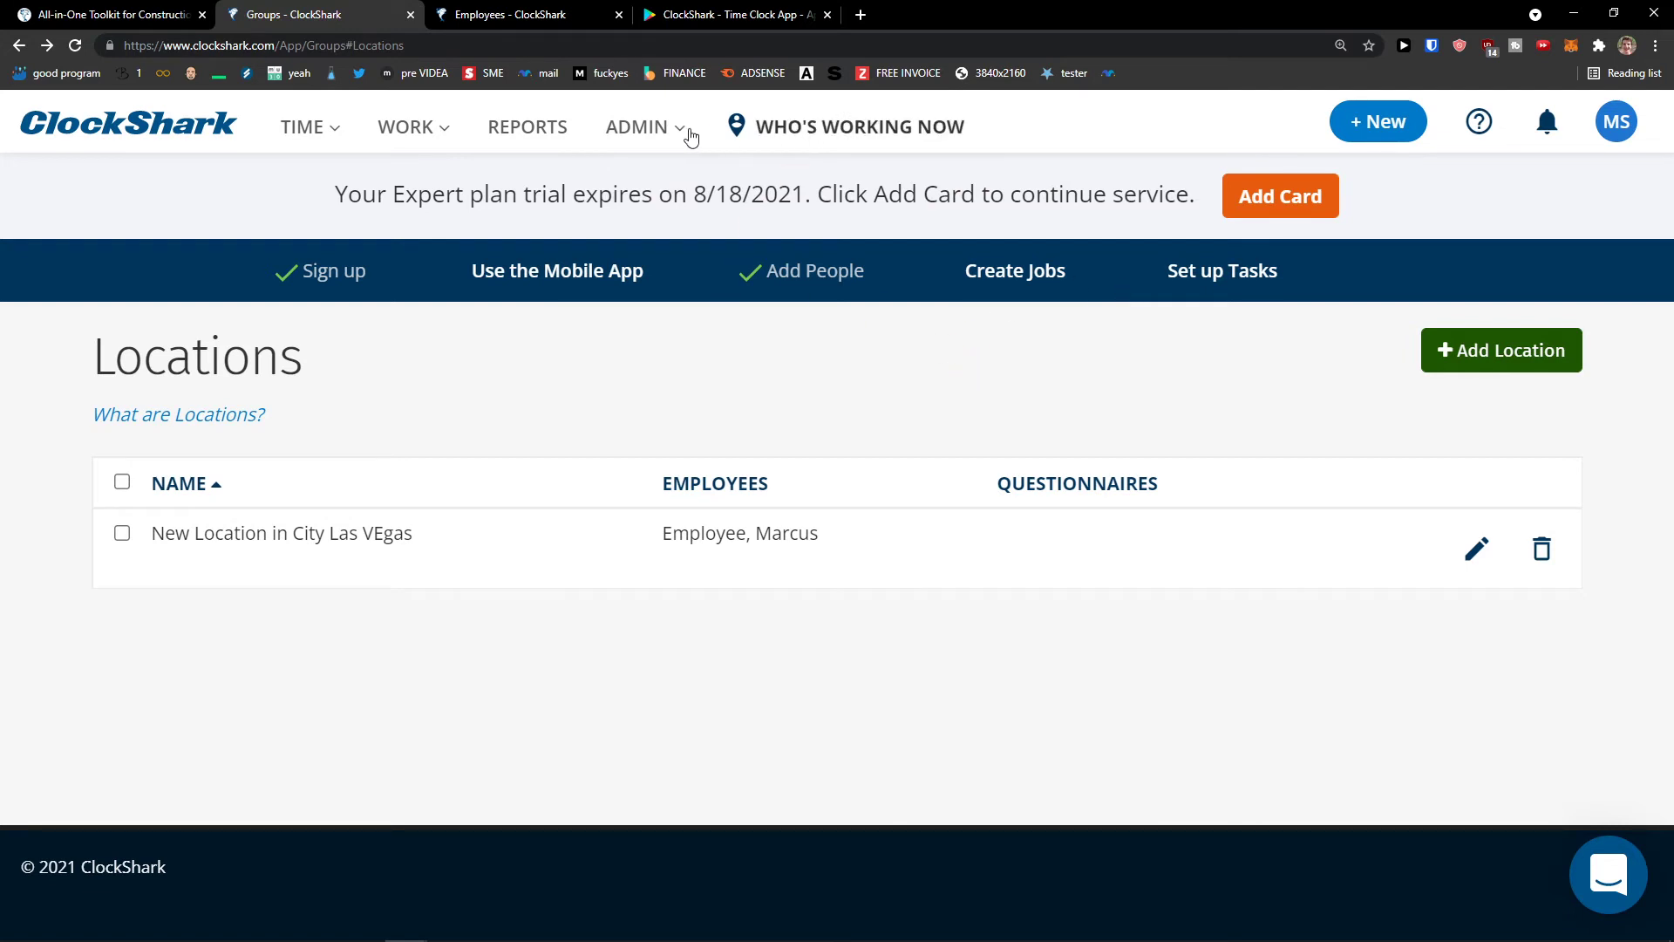
- Go from the getting-started page to the Jobs list and start a blank new job
click(567, 288)
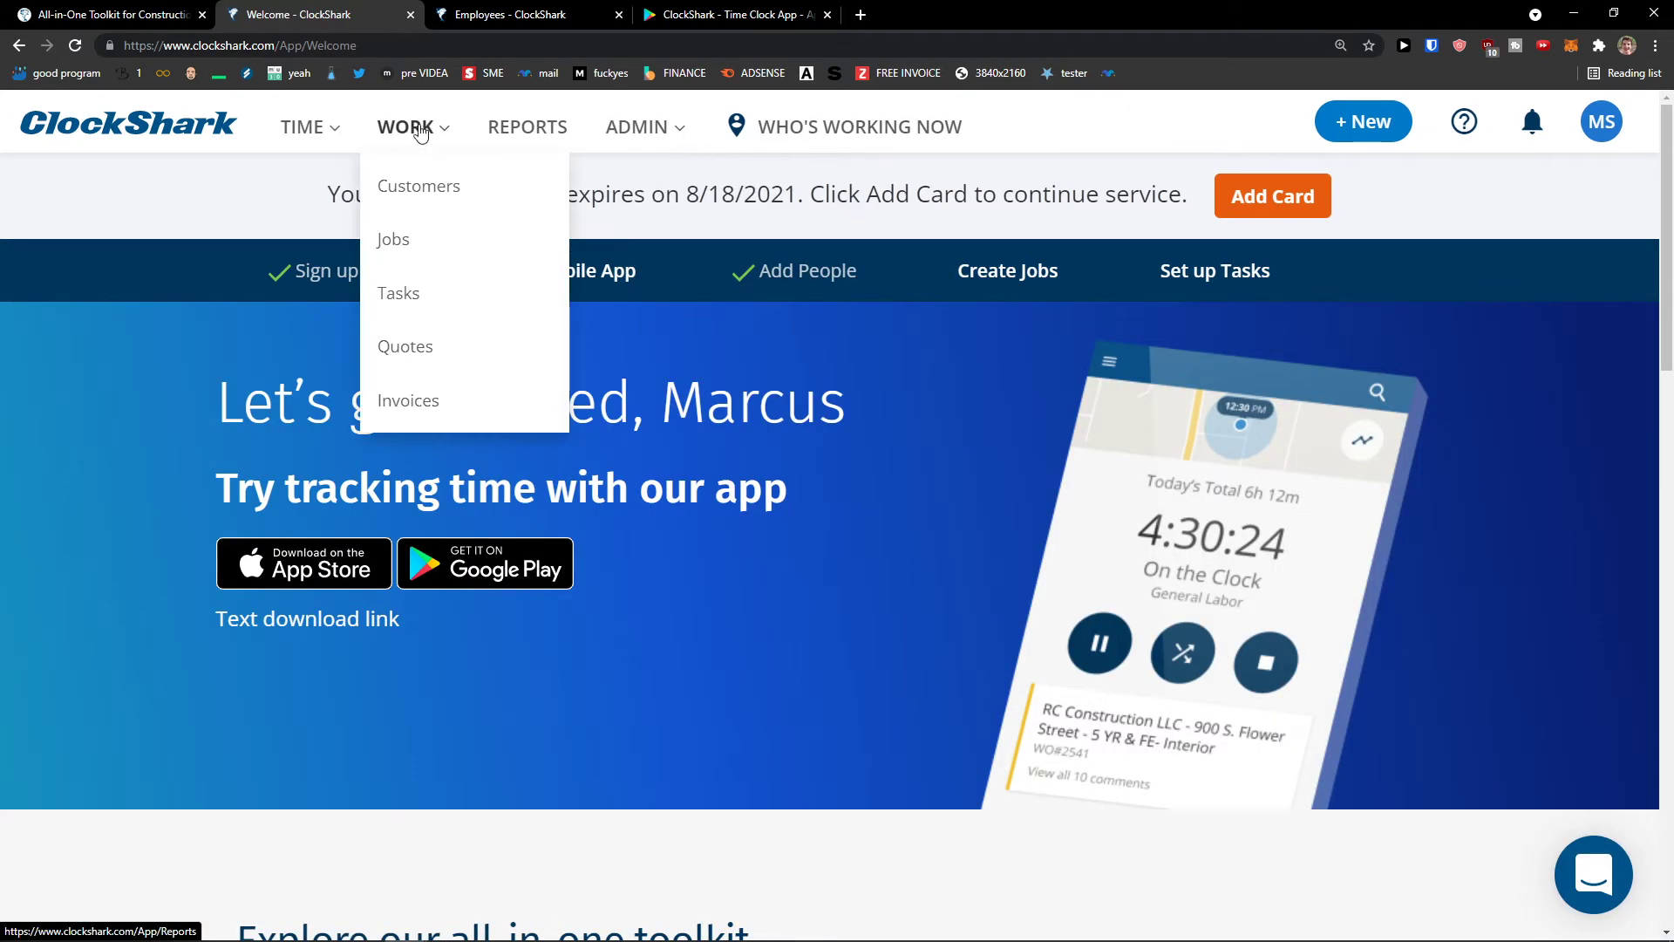
mouse_move(418, 129)
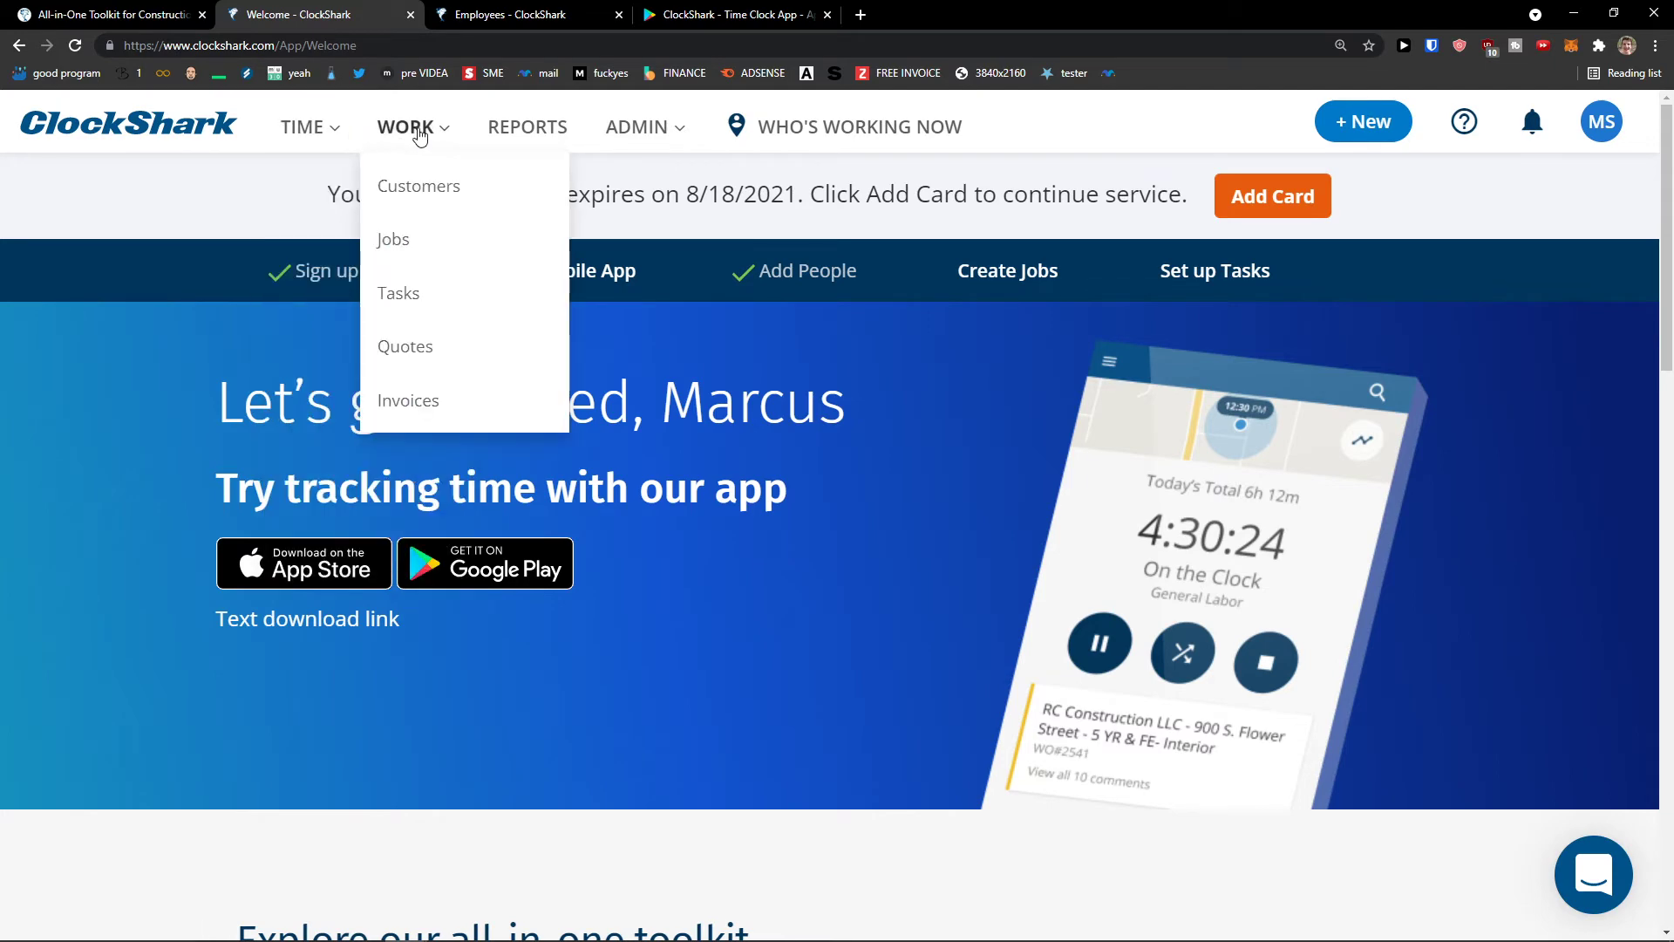
click(994, 273)
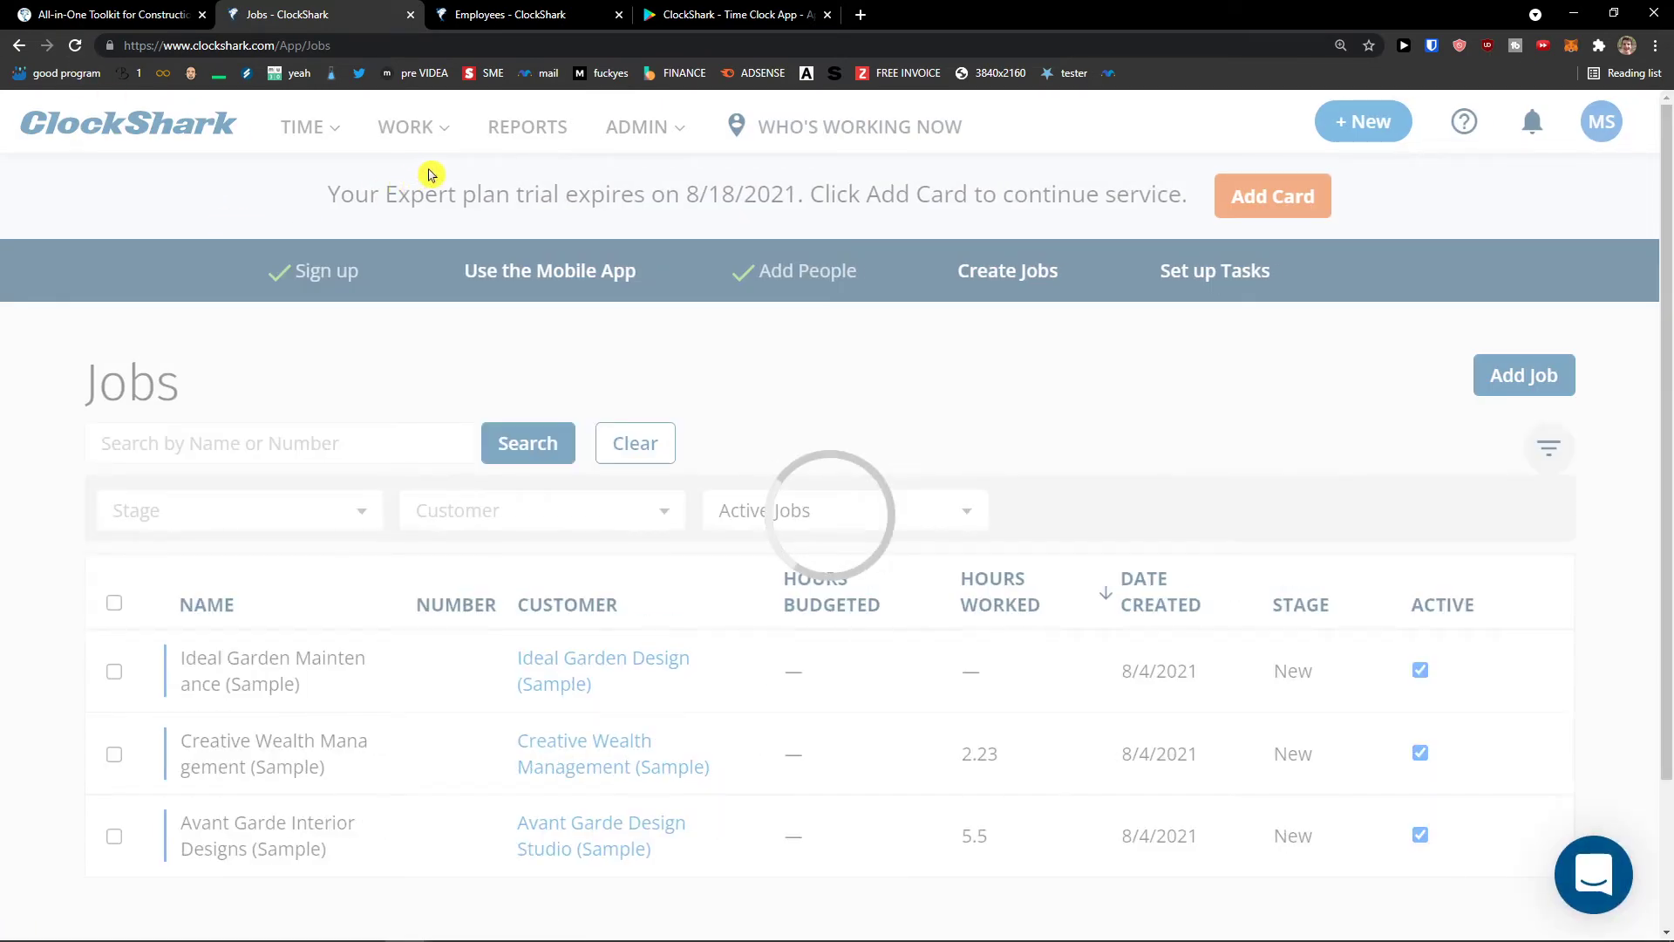
click(406, 128)
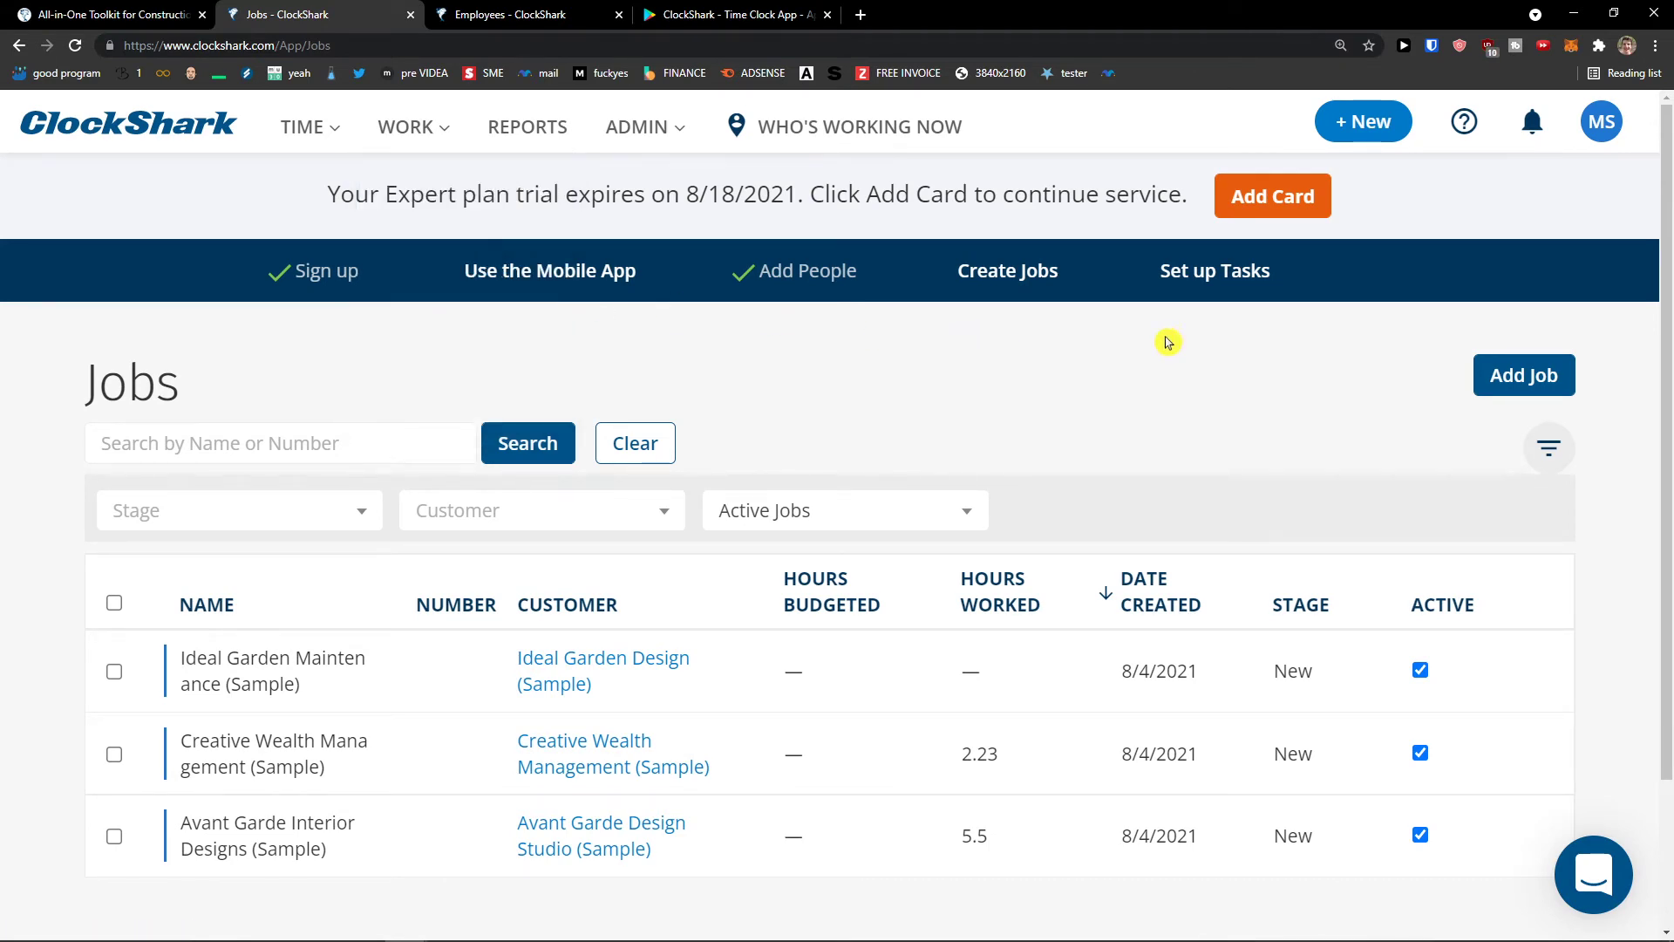
click(1533, 378)
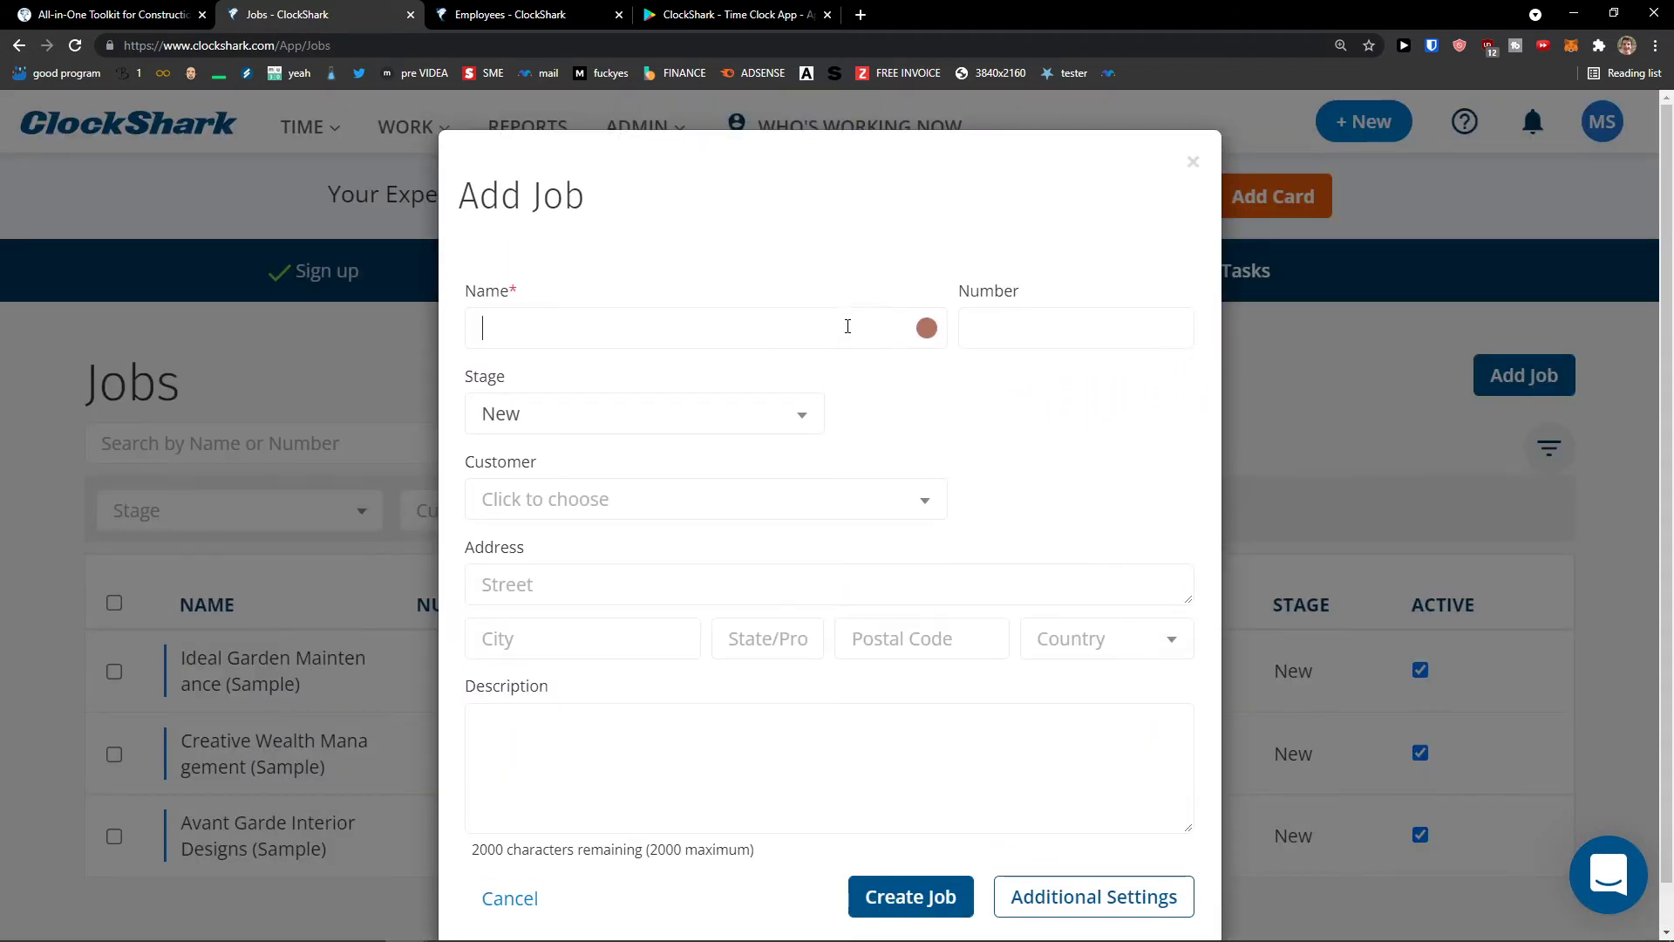
- Discard the unsaved job form and start a new customer on the Customers page
click(1193, 175)
click(991, 358)
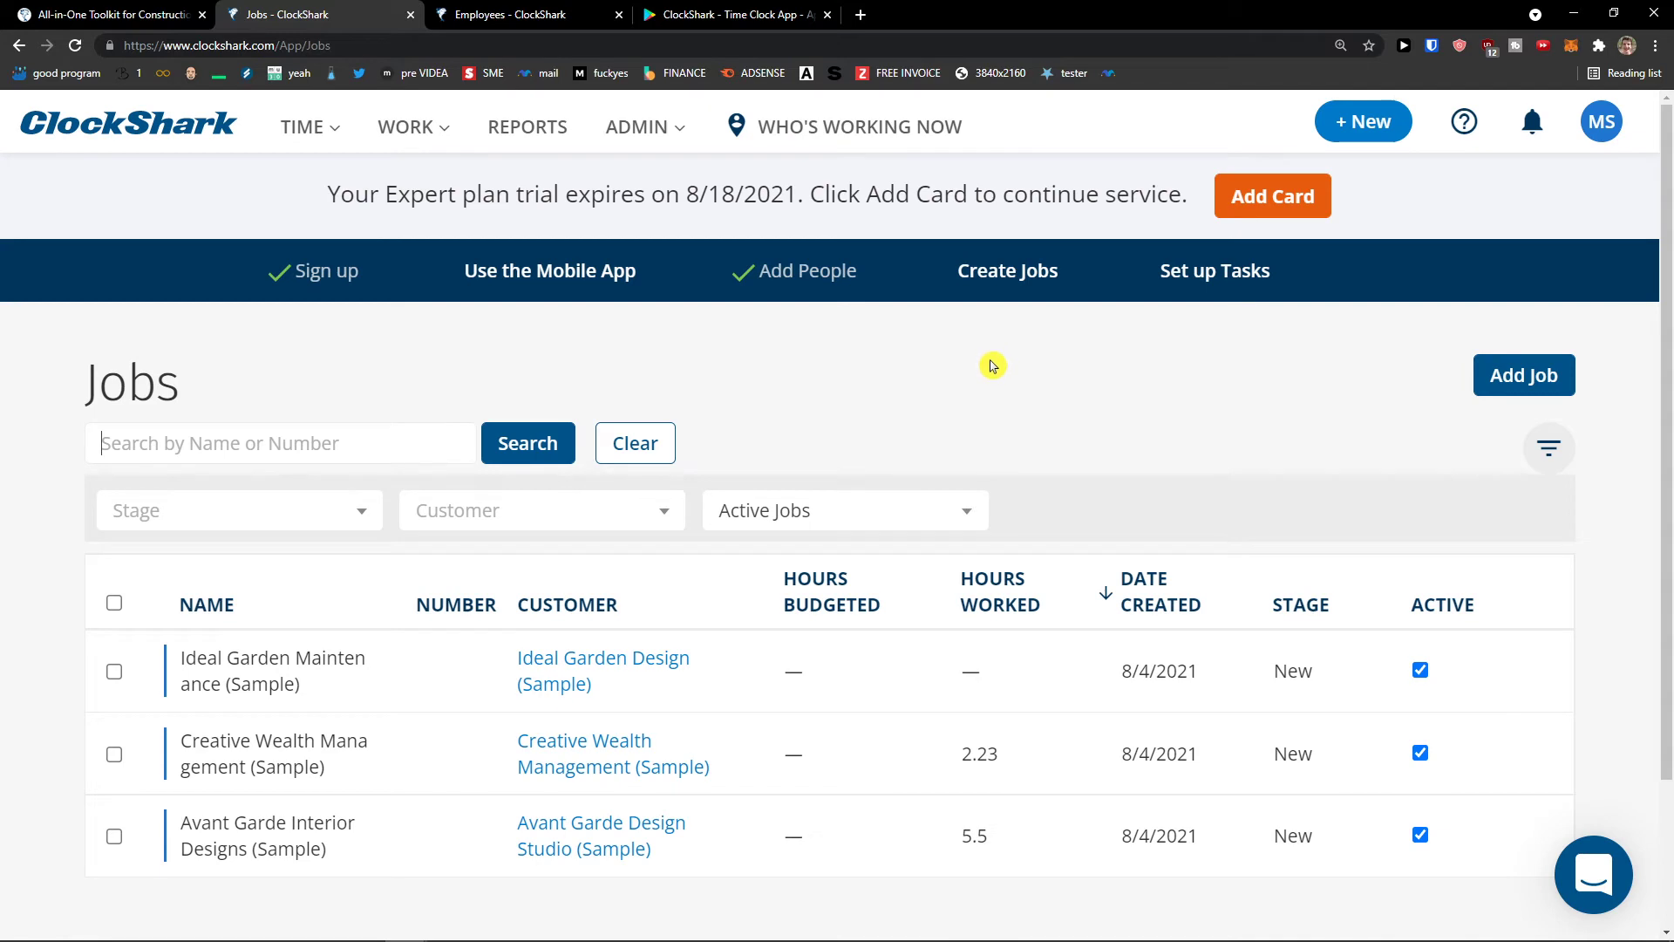
mouse_move(430, 131)
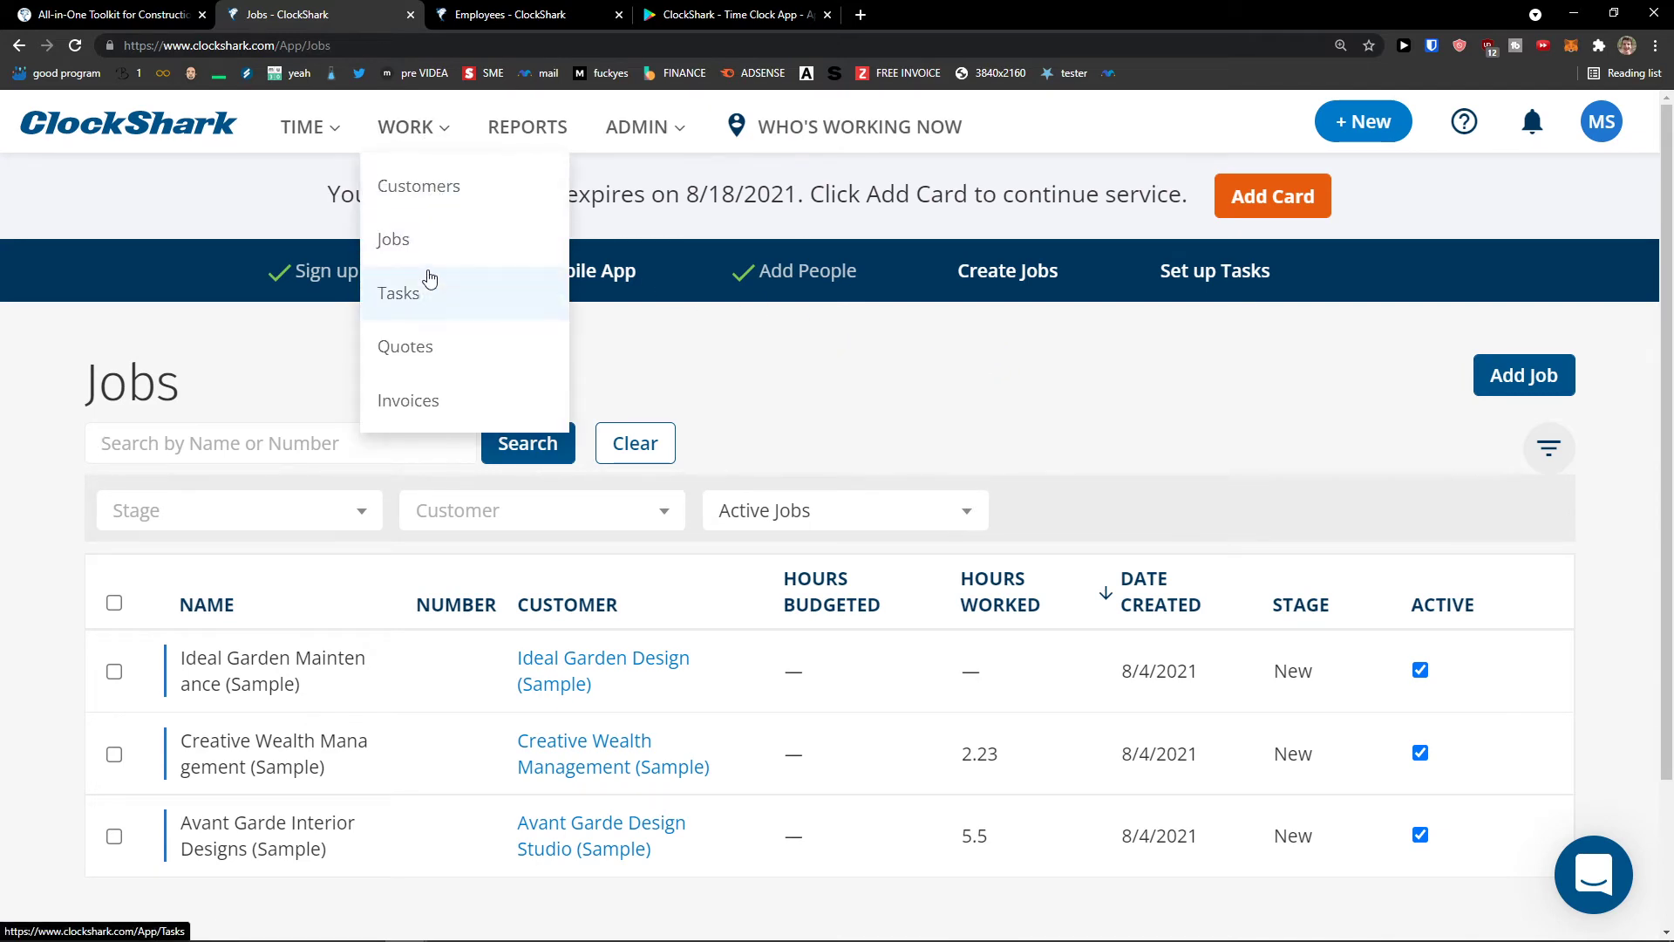
mouse_move(332, 131)
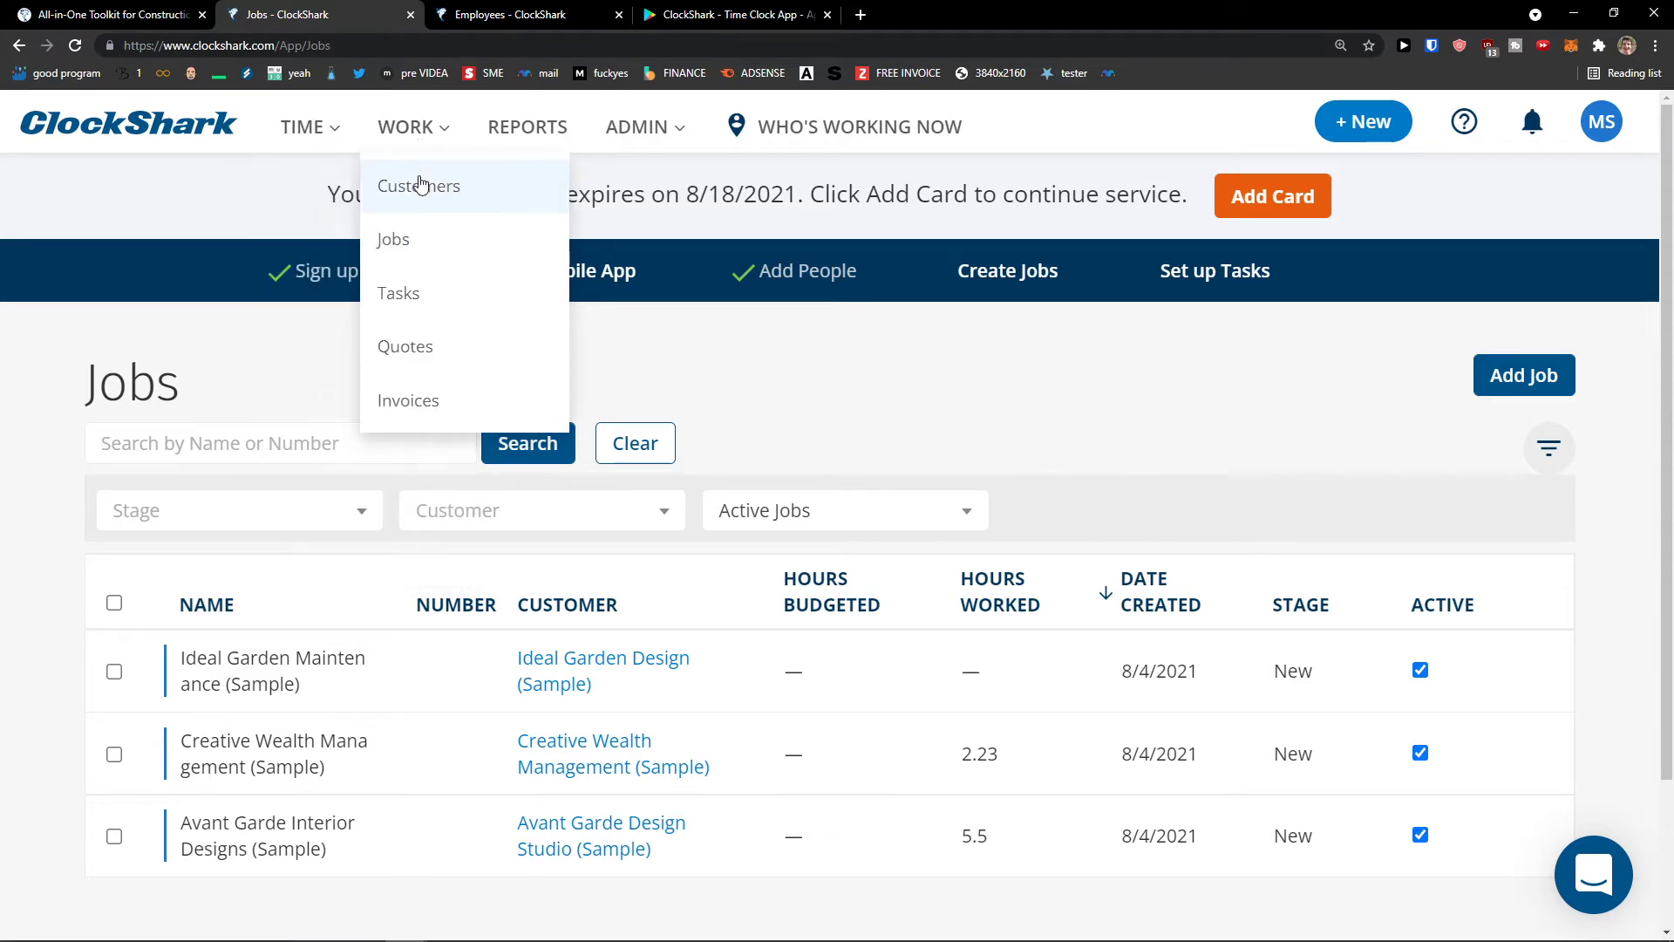
click(426, 184)
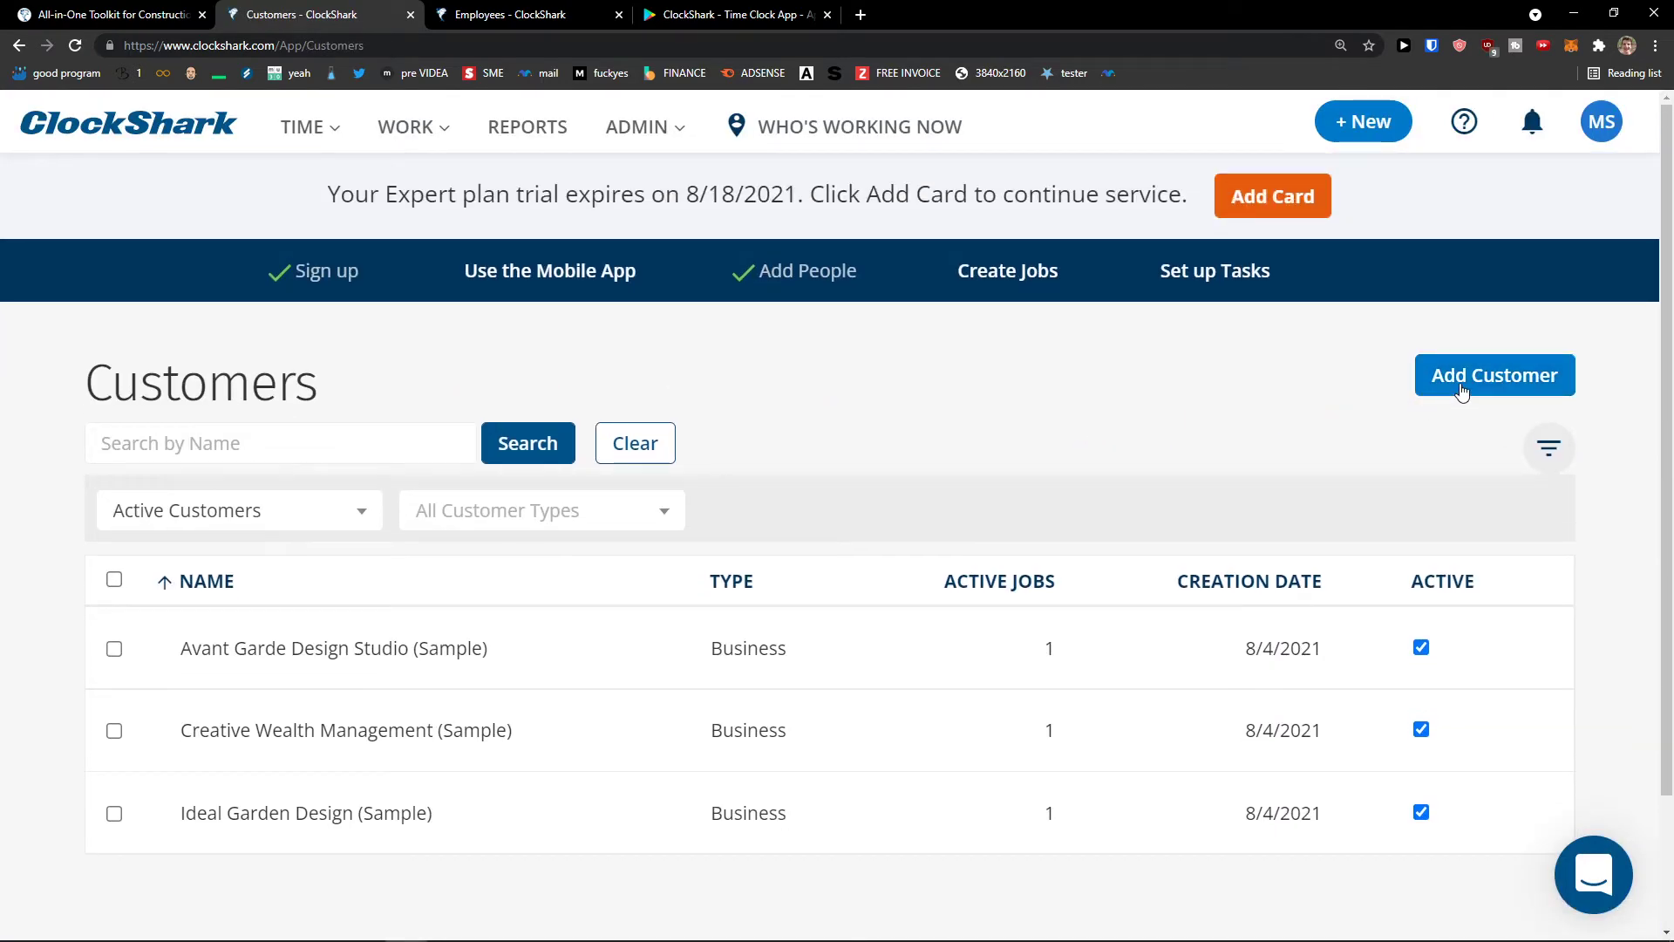
click(1462, 388)
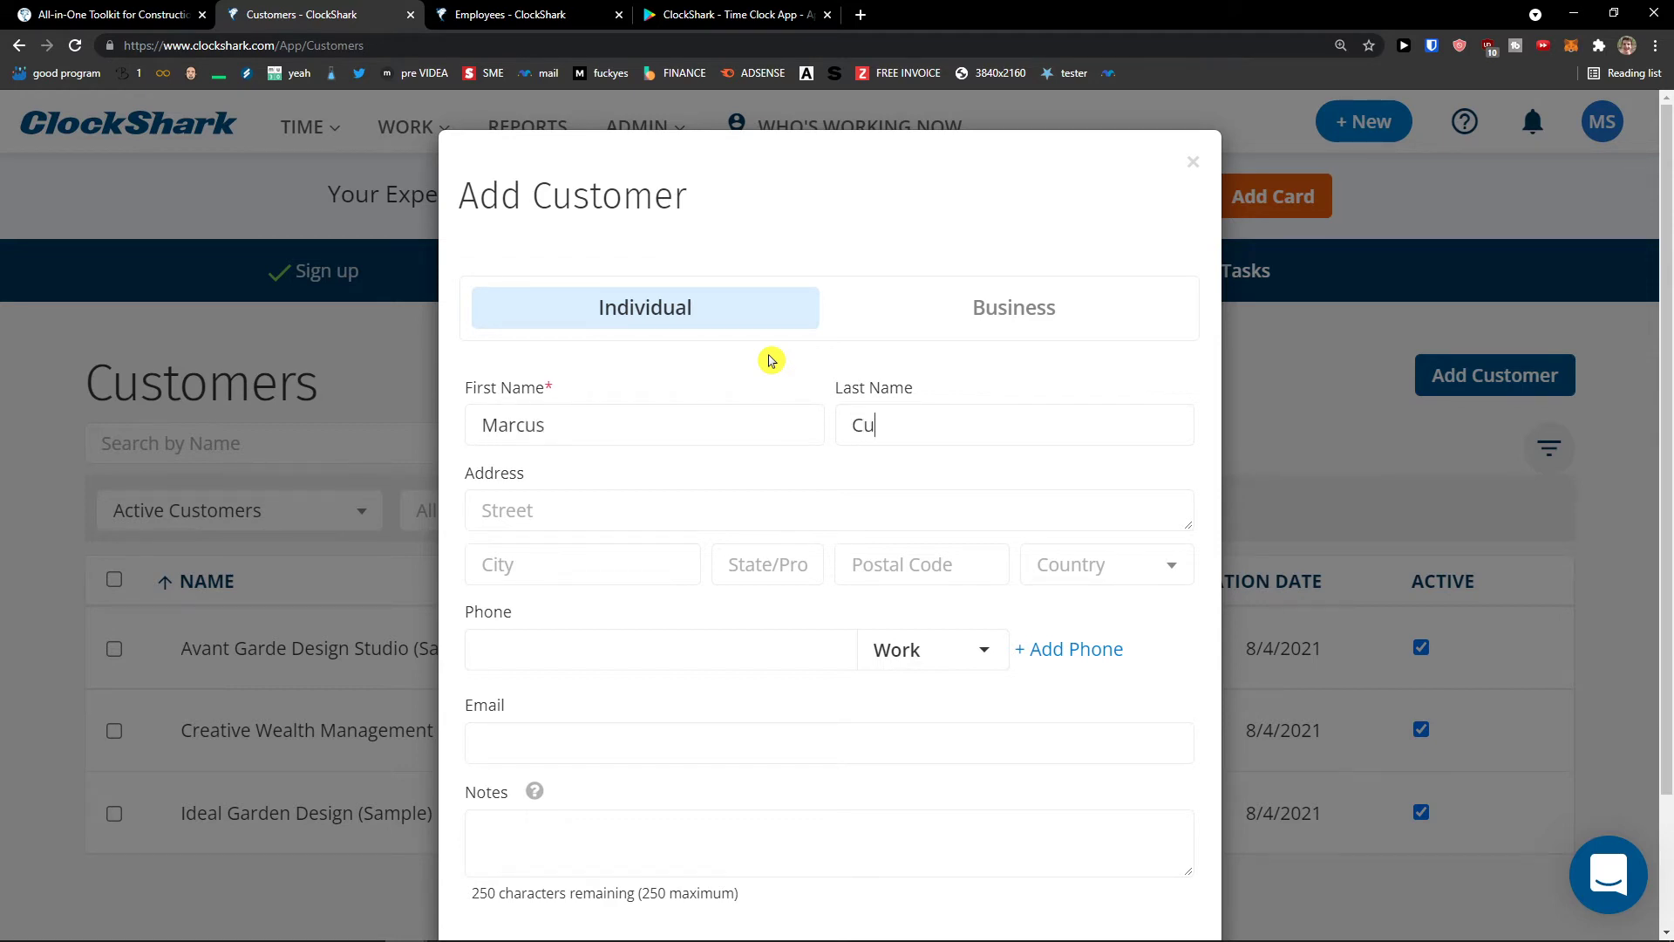
- Keep the customer type Individual and begin entering the street address
key(ctrl+a)
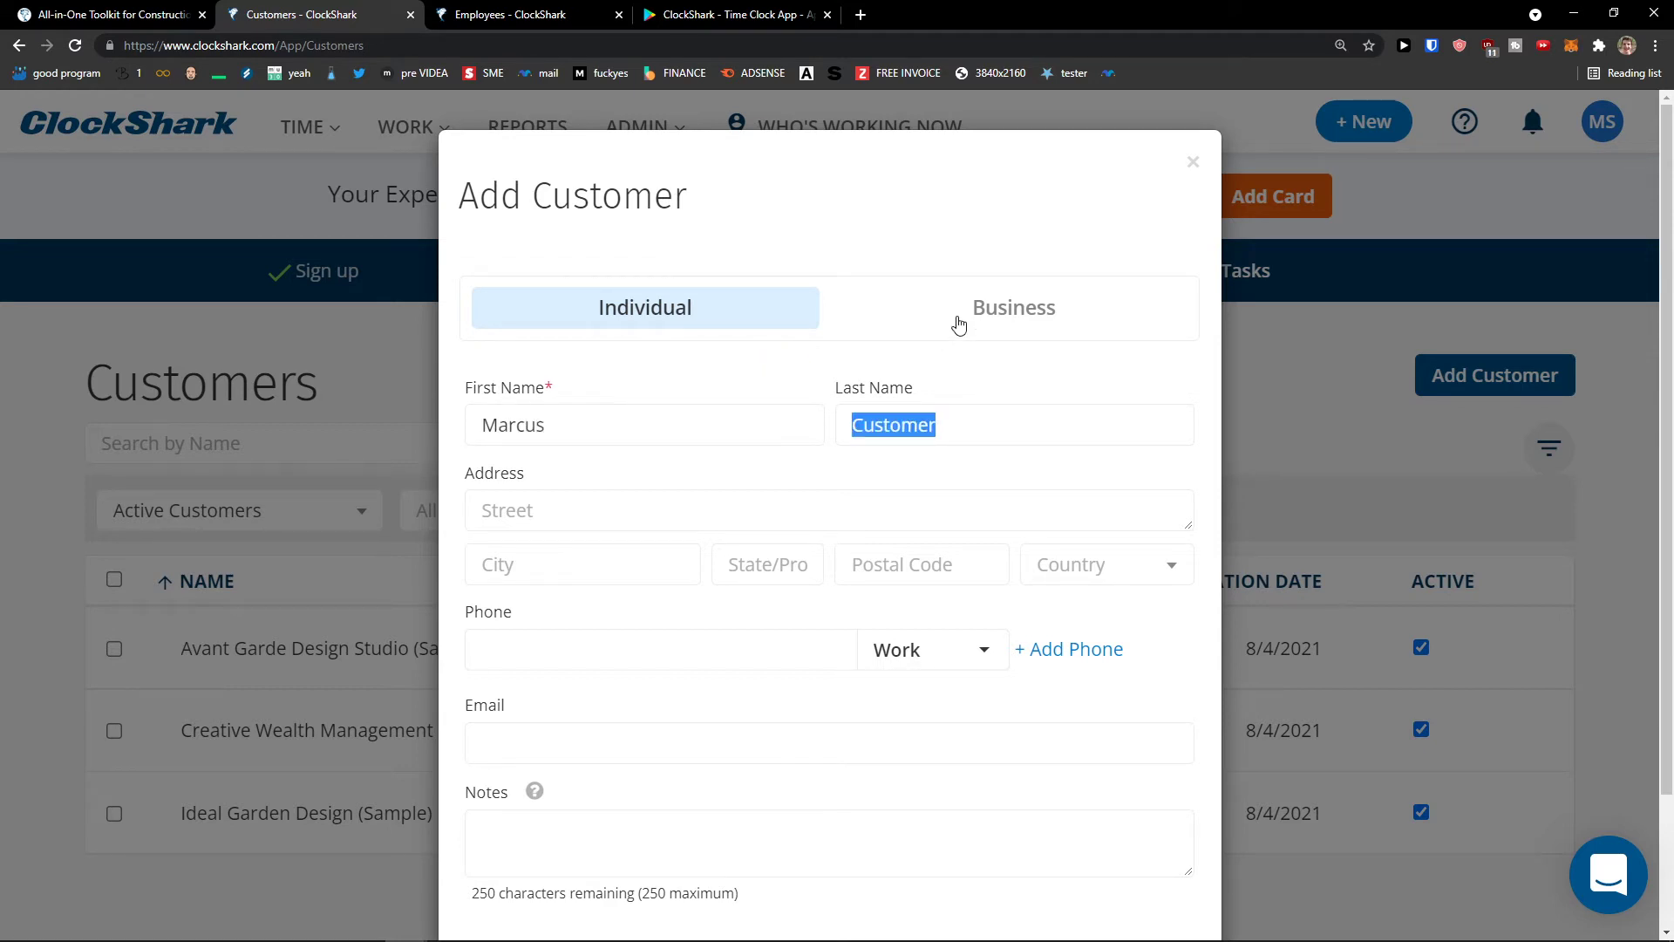
click(970, 320)
click(764, 318)
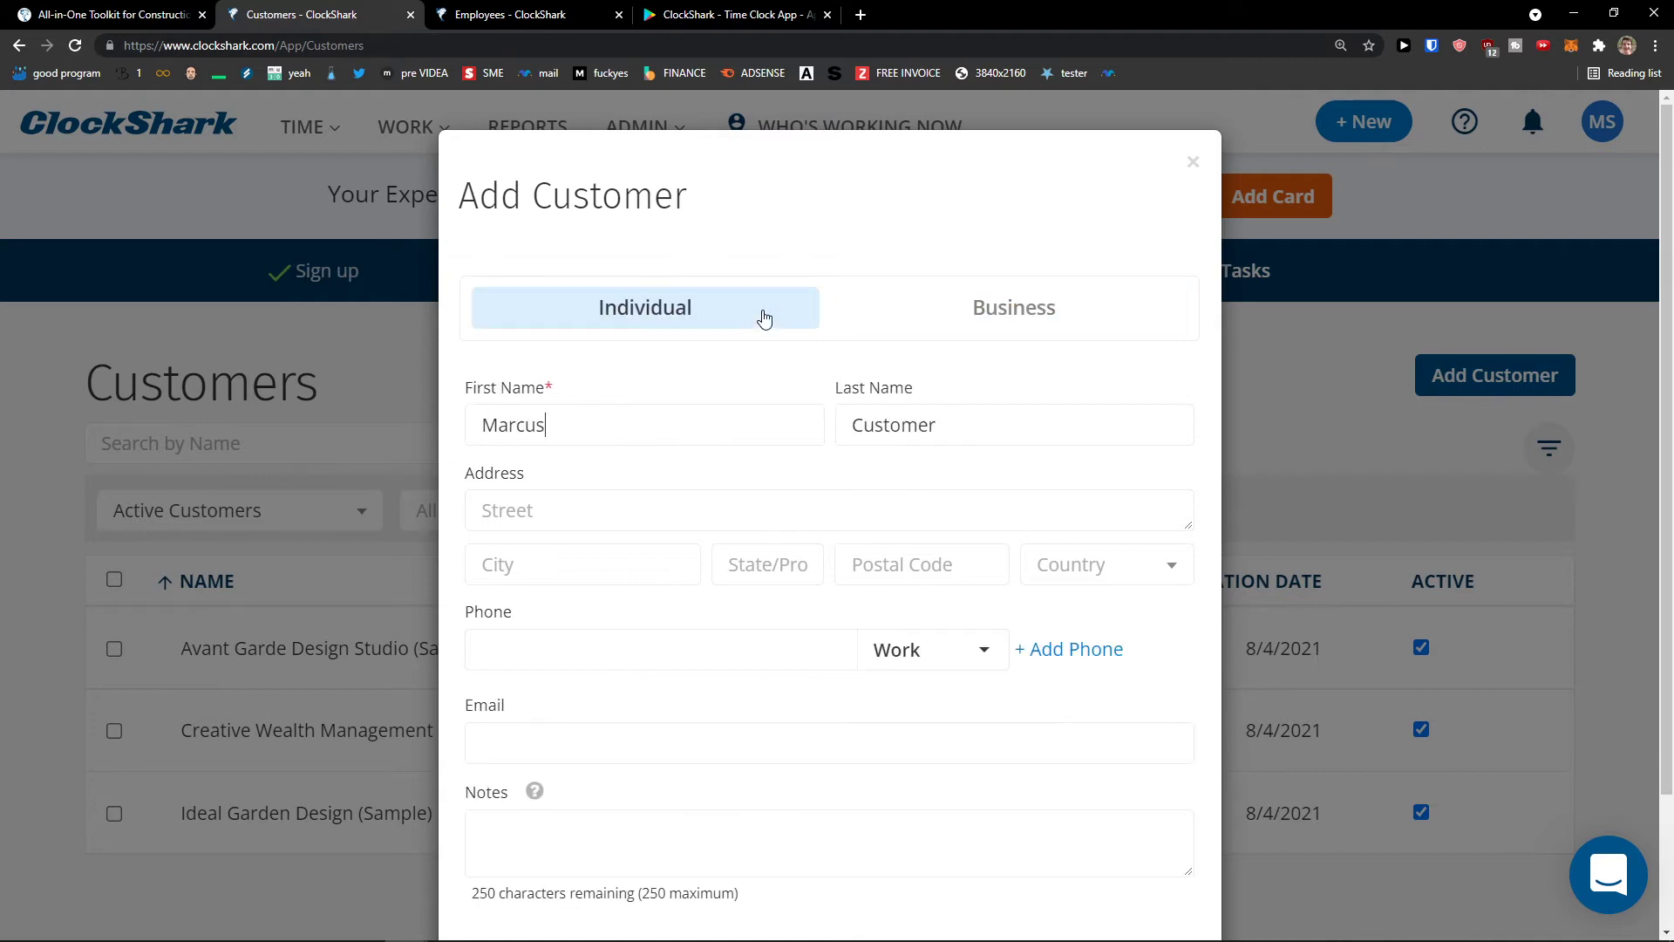
scroll(698, 429, down, 1)
click(674, 426)
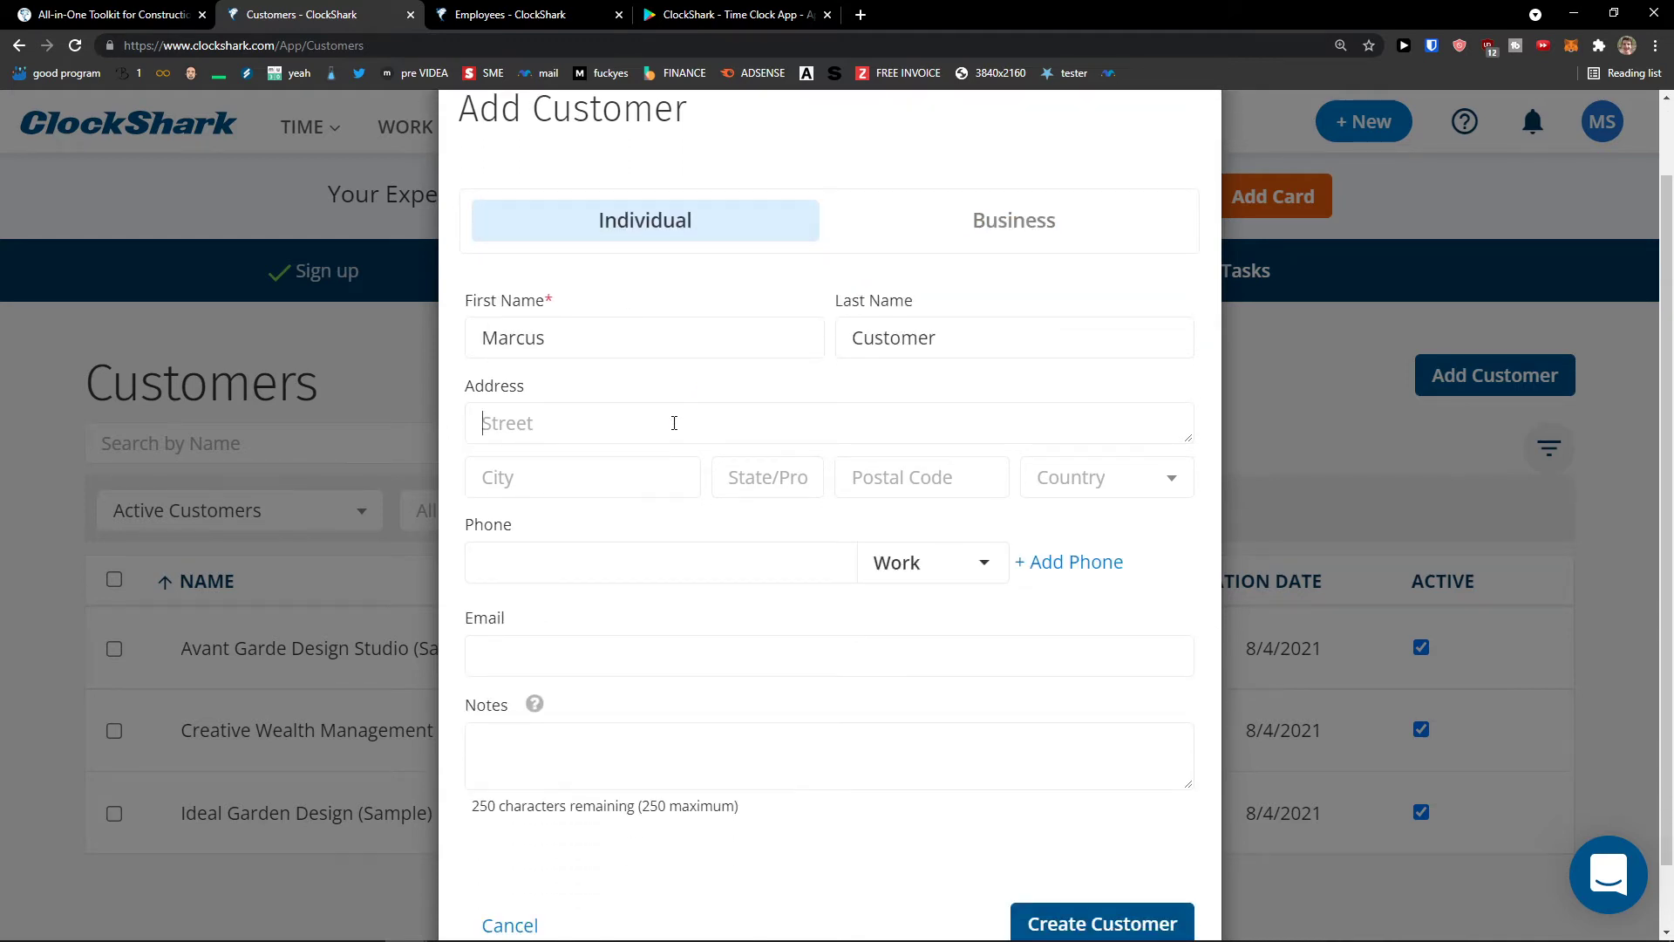
text(T)
key(BackSpace)
text(This is a street)
key(Tab)
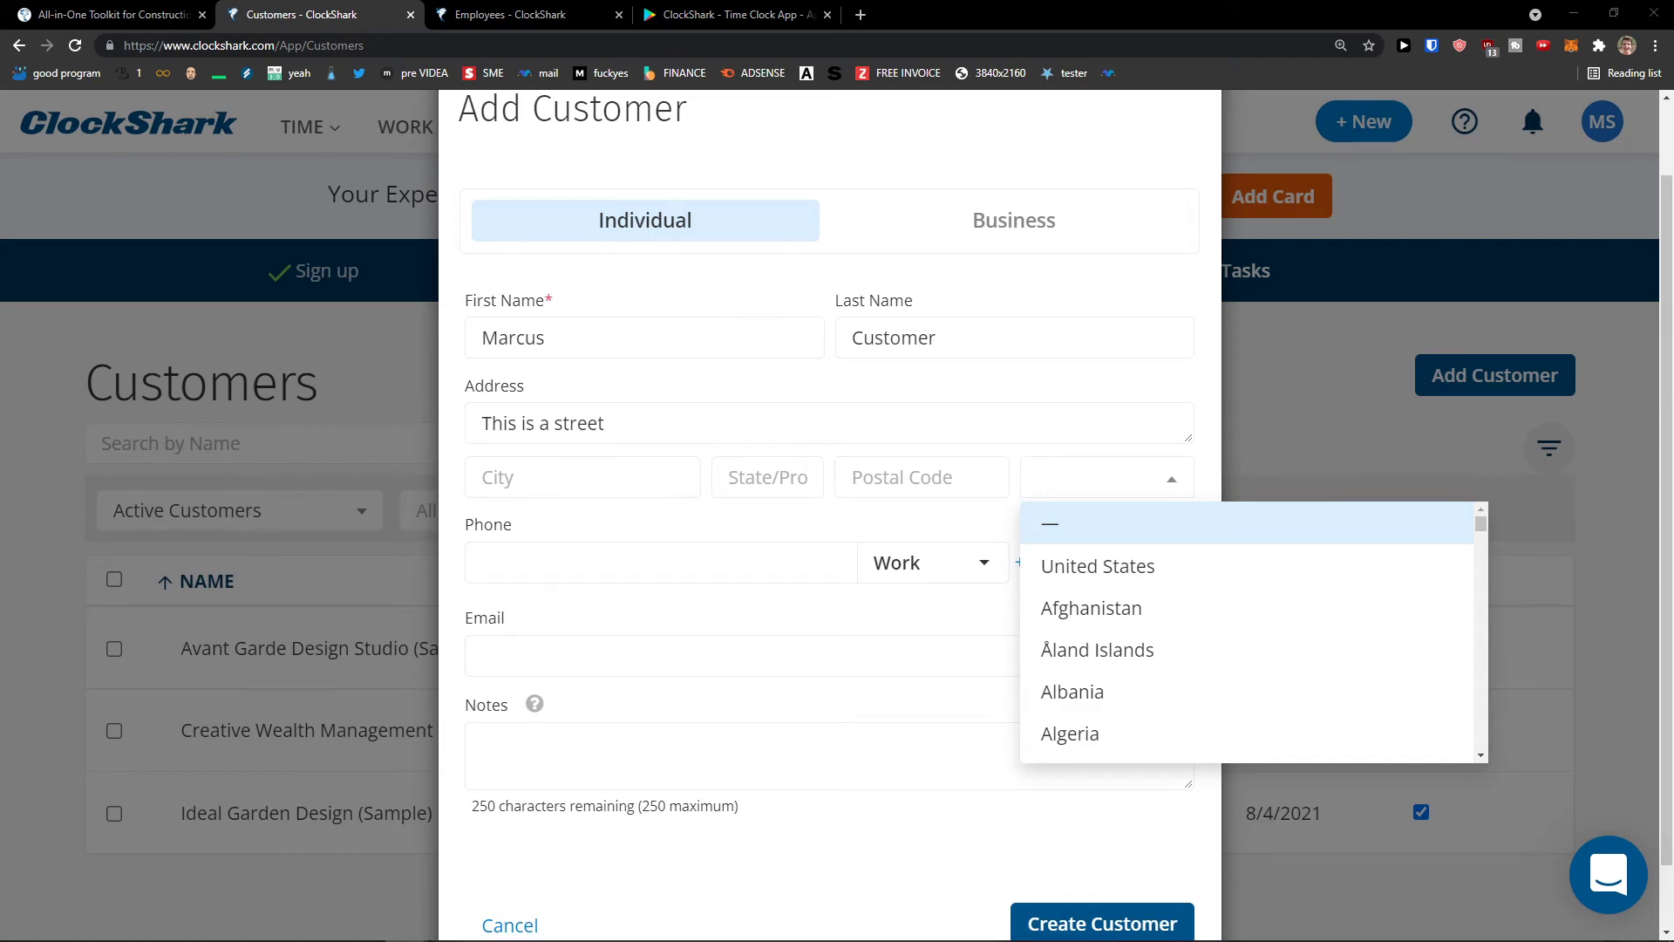
click(576, 412)
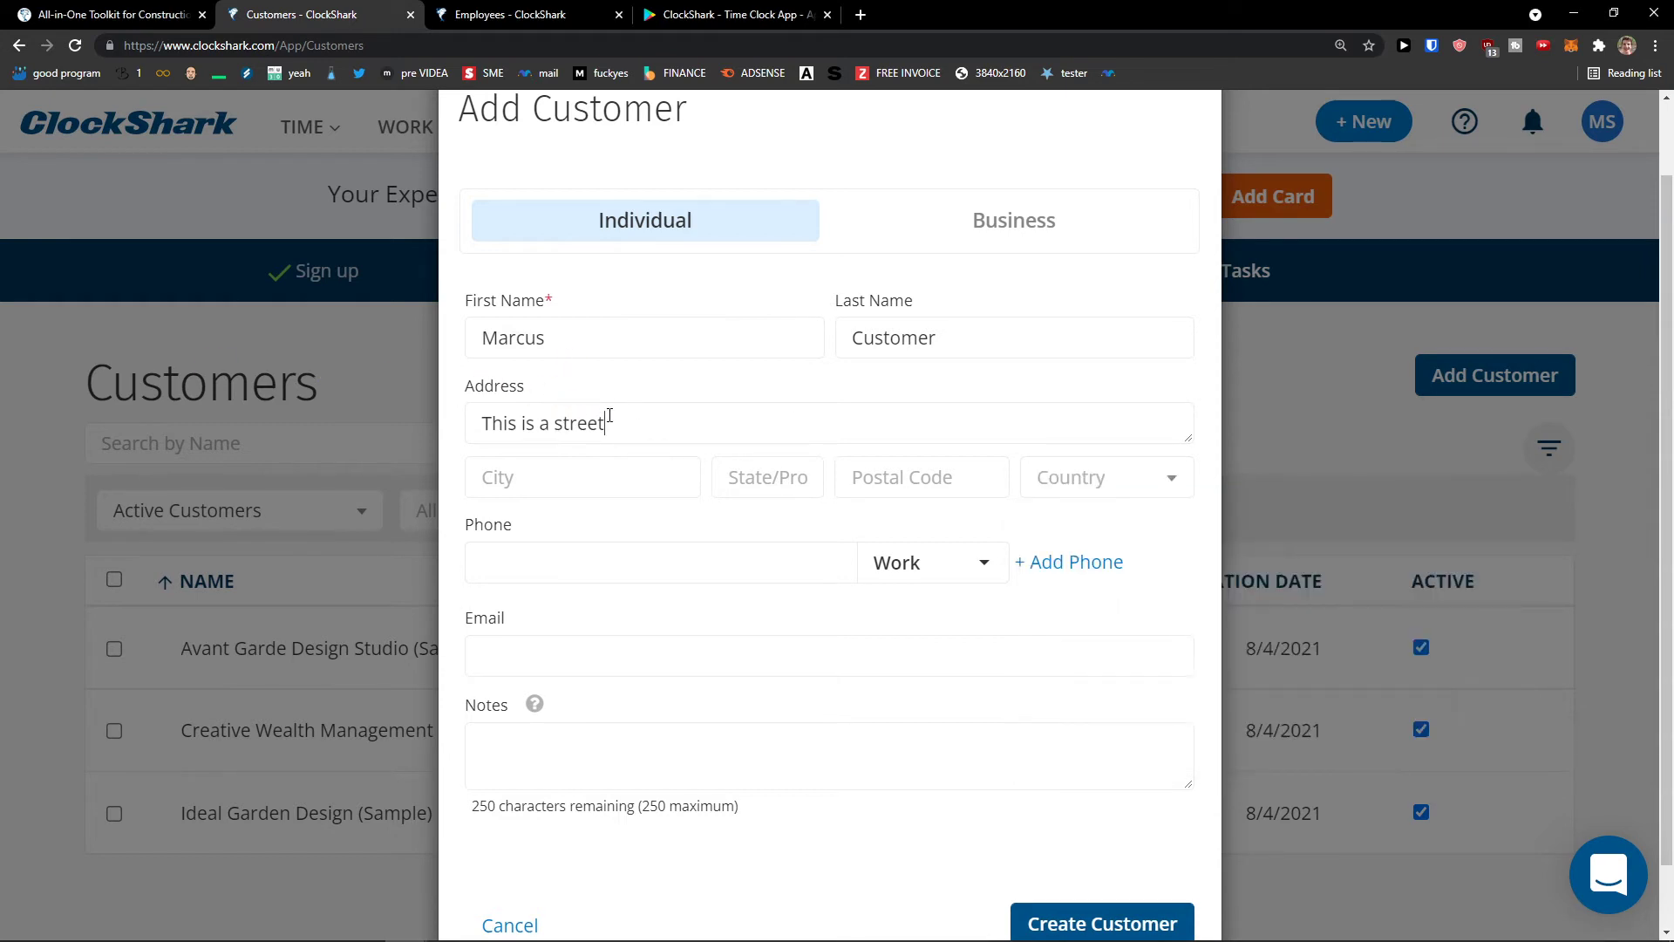
- Fill in the pasted street address, city Memphis, state TN, United States, ZIP 38117
triple_click(725, 432)
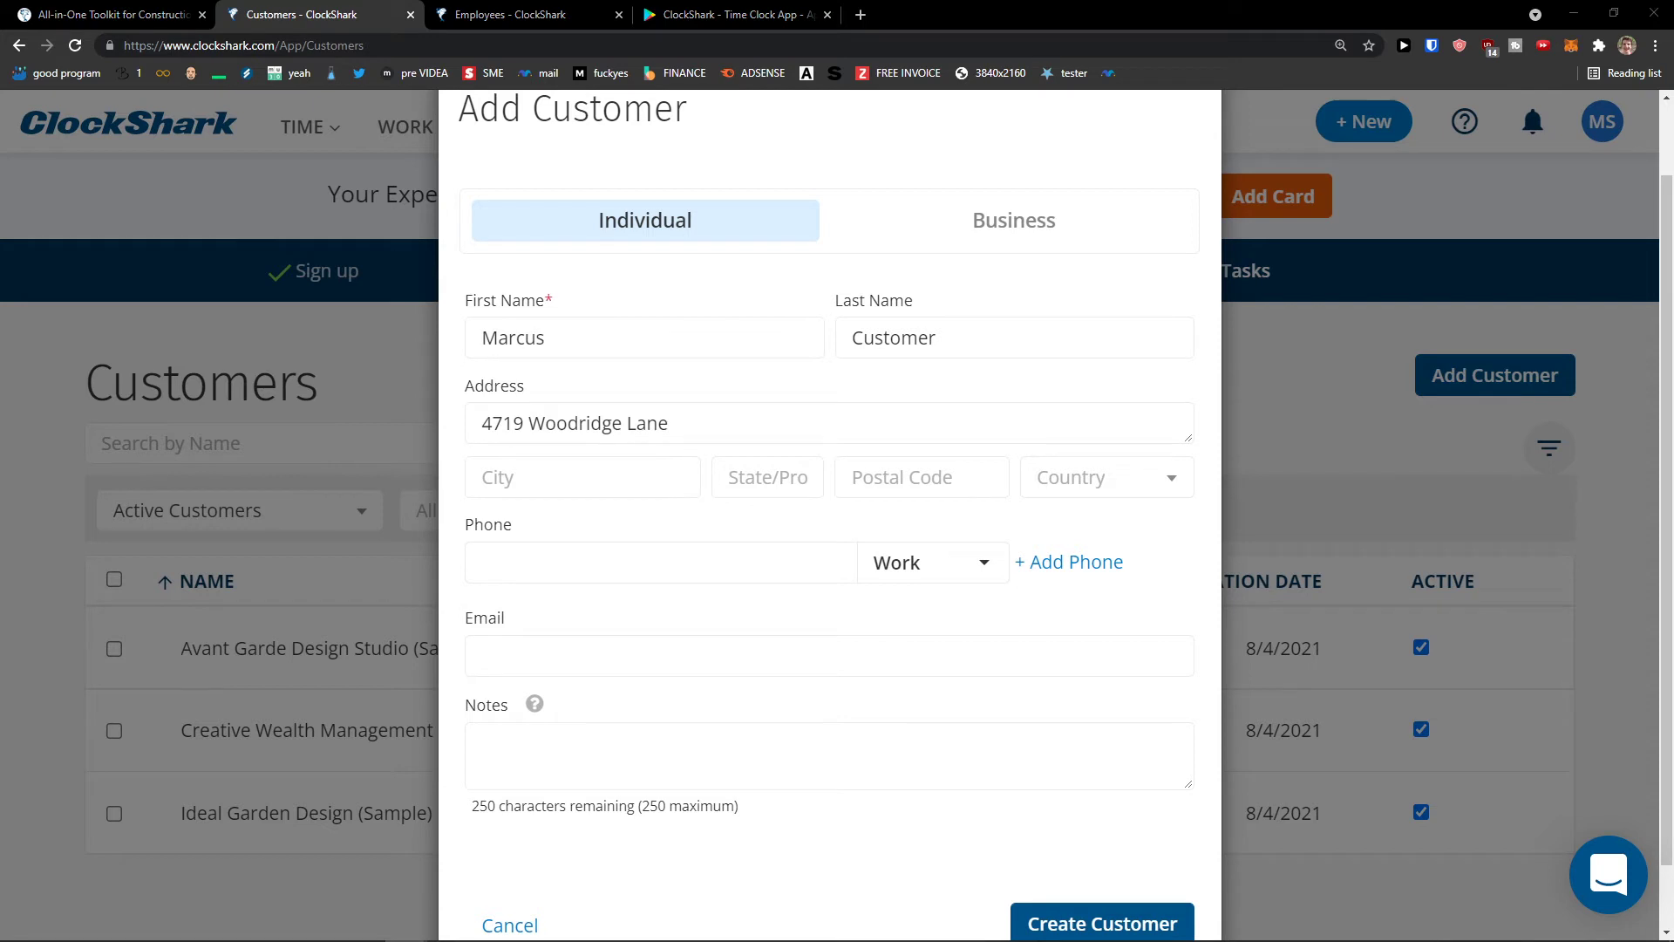
key(Tab)
text(Memphis)
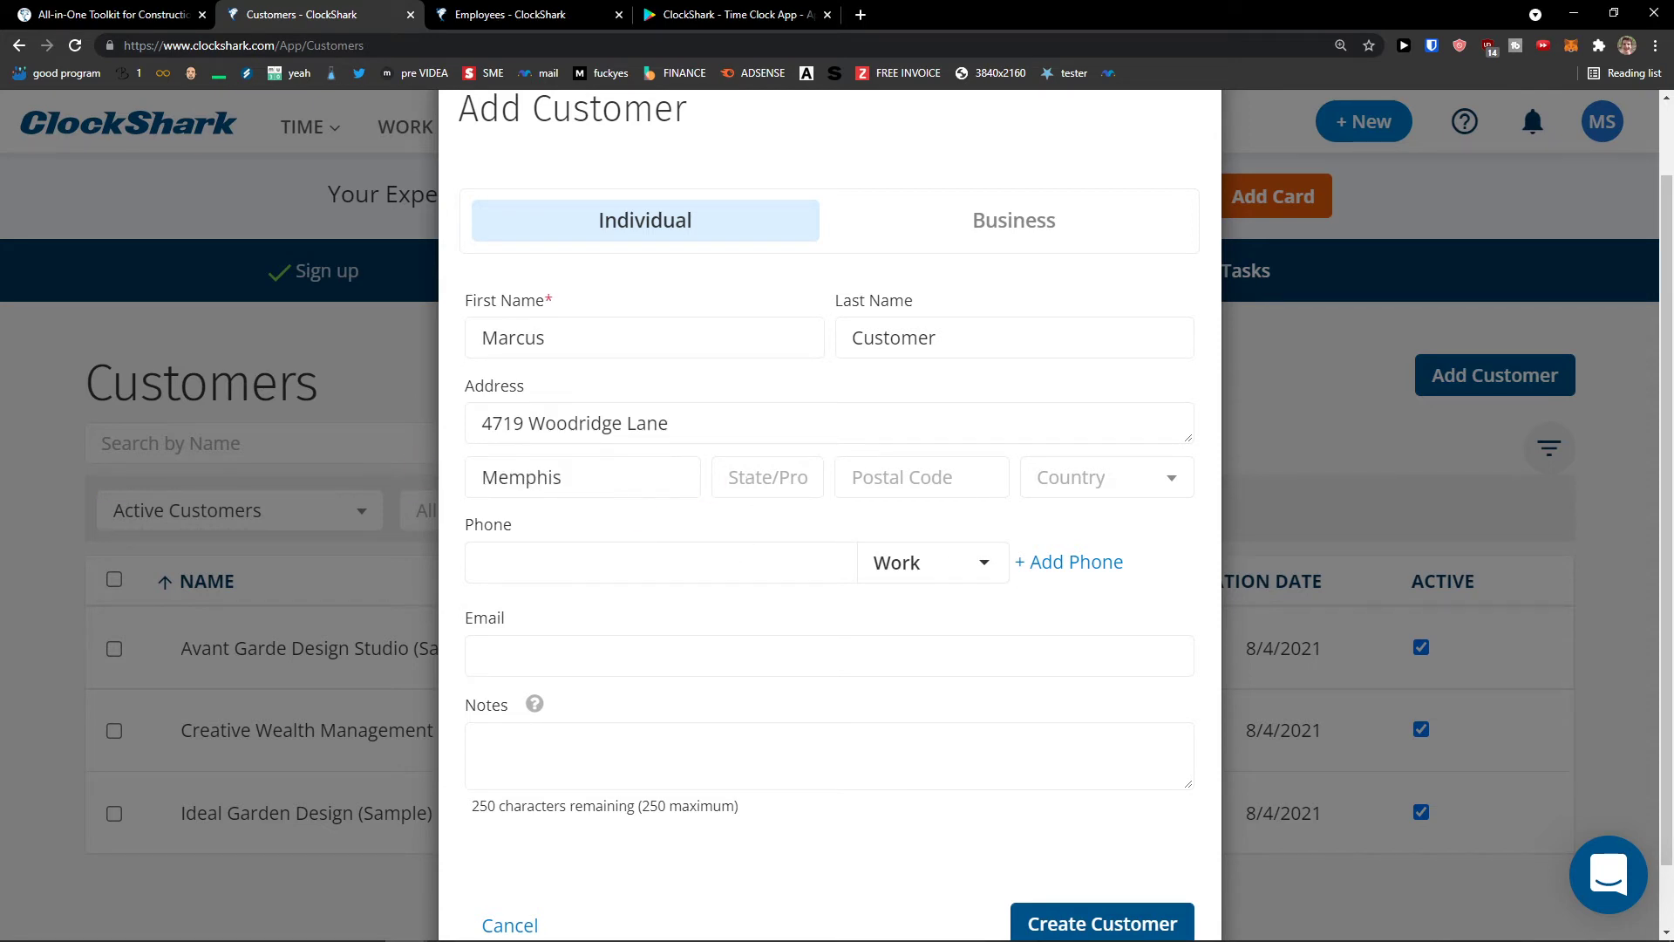
click(792, 478)
text(TN)
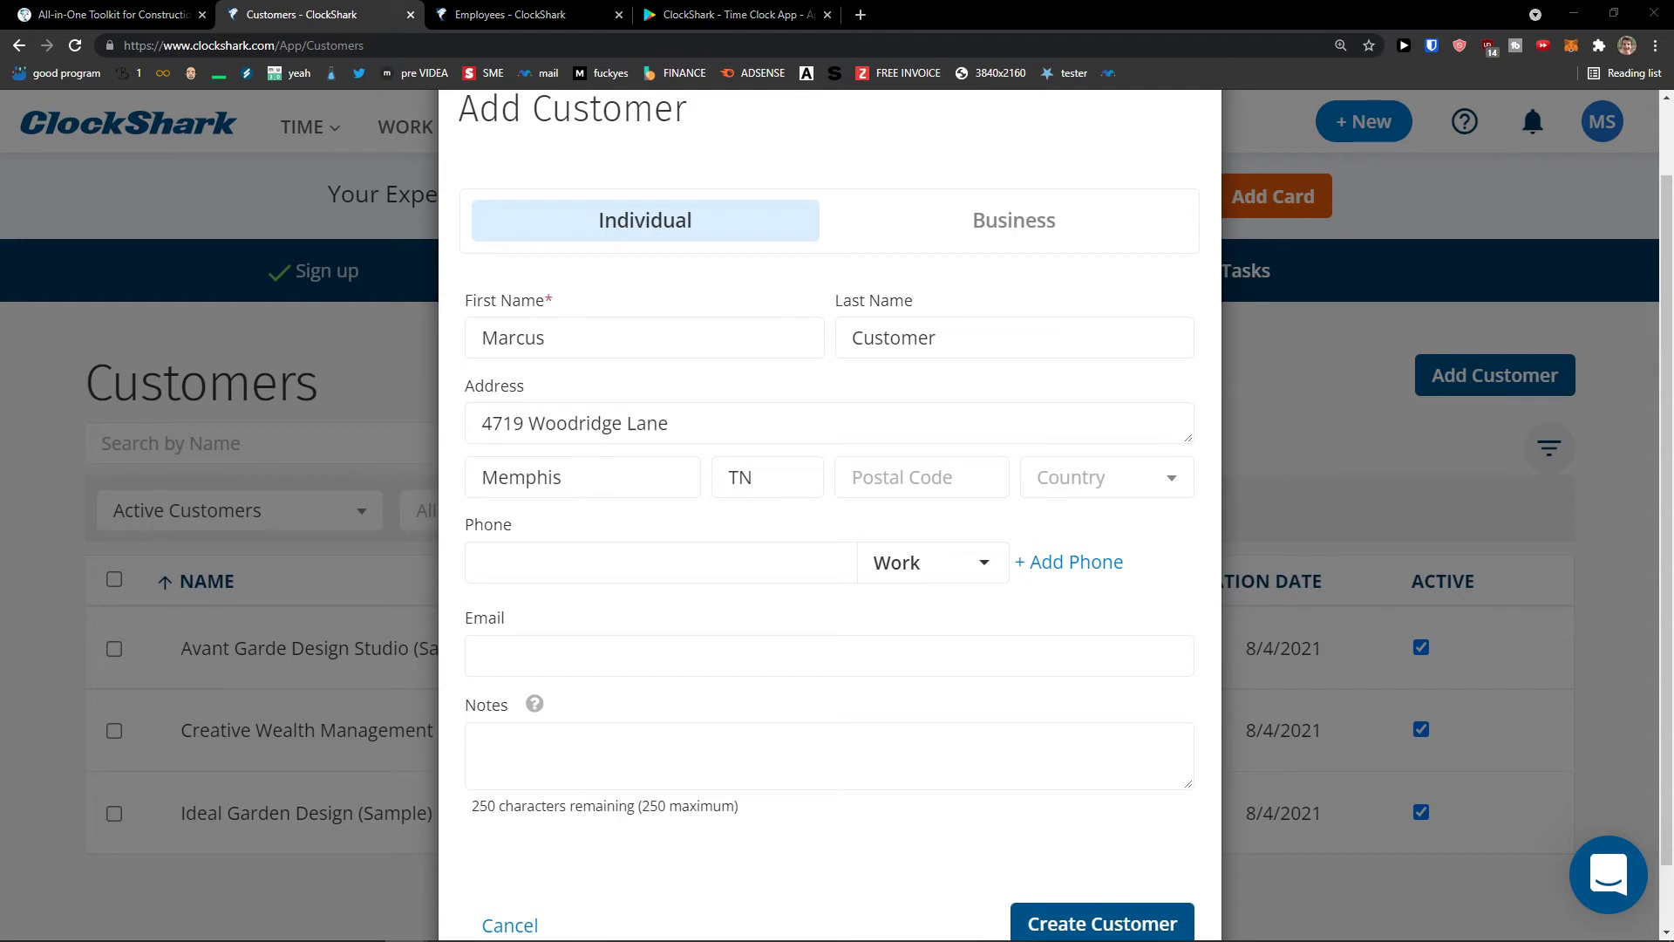
click(1048, 487)
text(tenb)
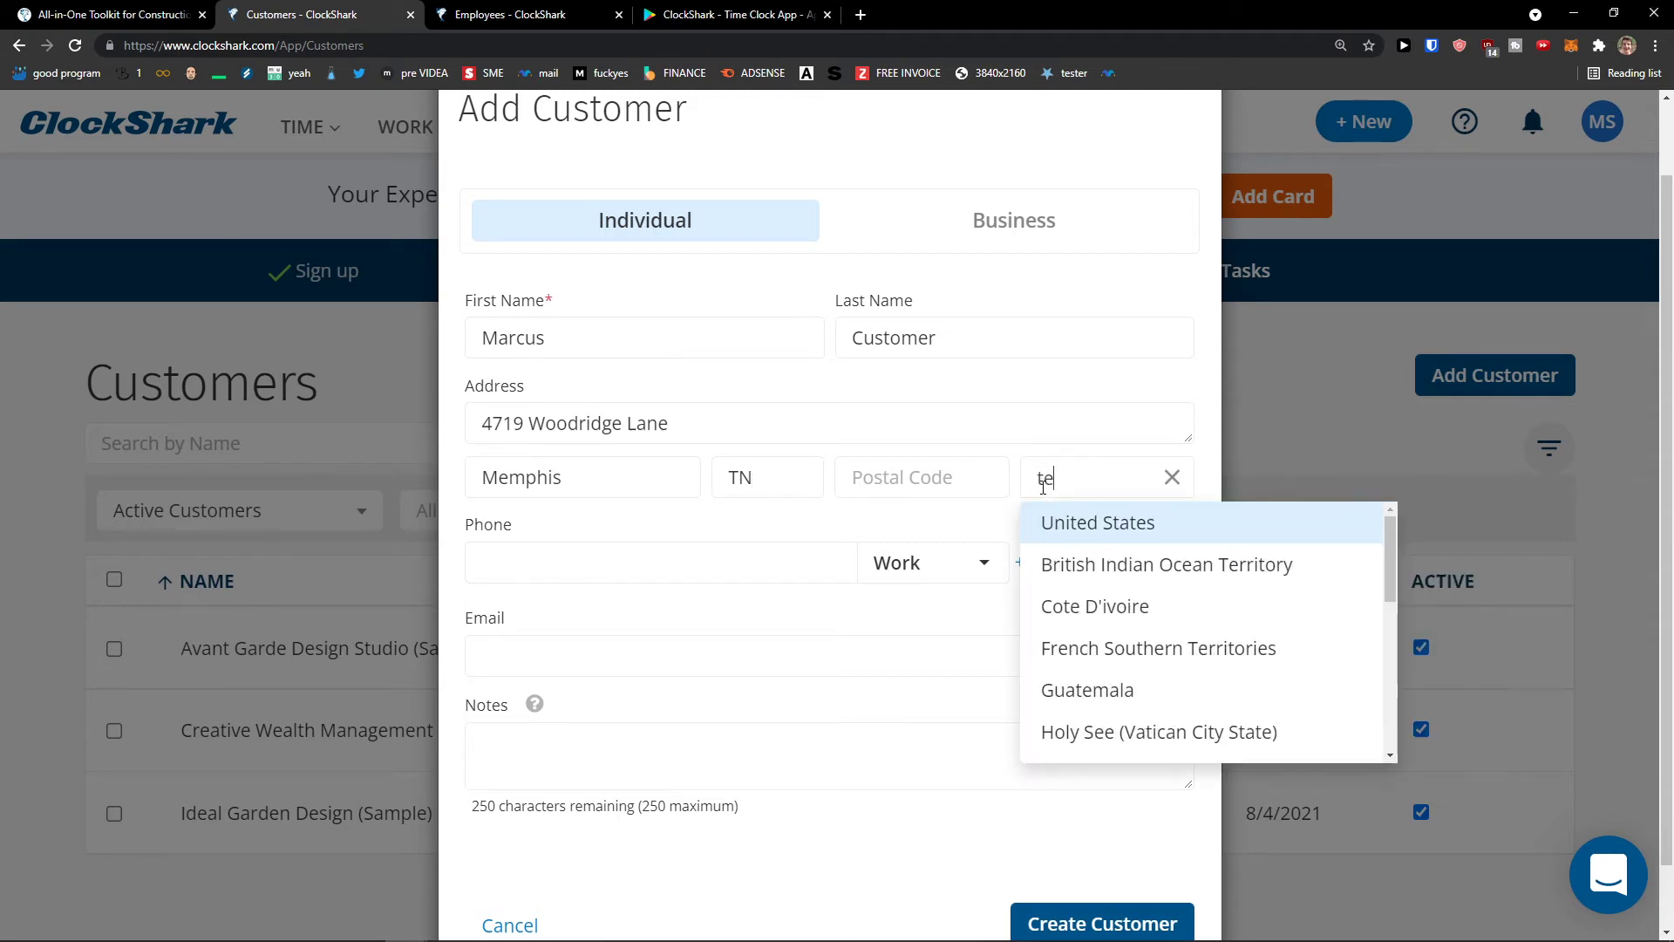
key(BackSpace)
key(BackSpace)
key(BackSpace)
key(BackSpace)
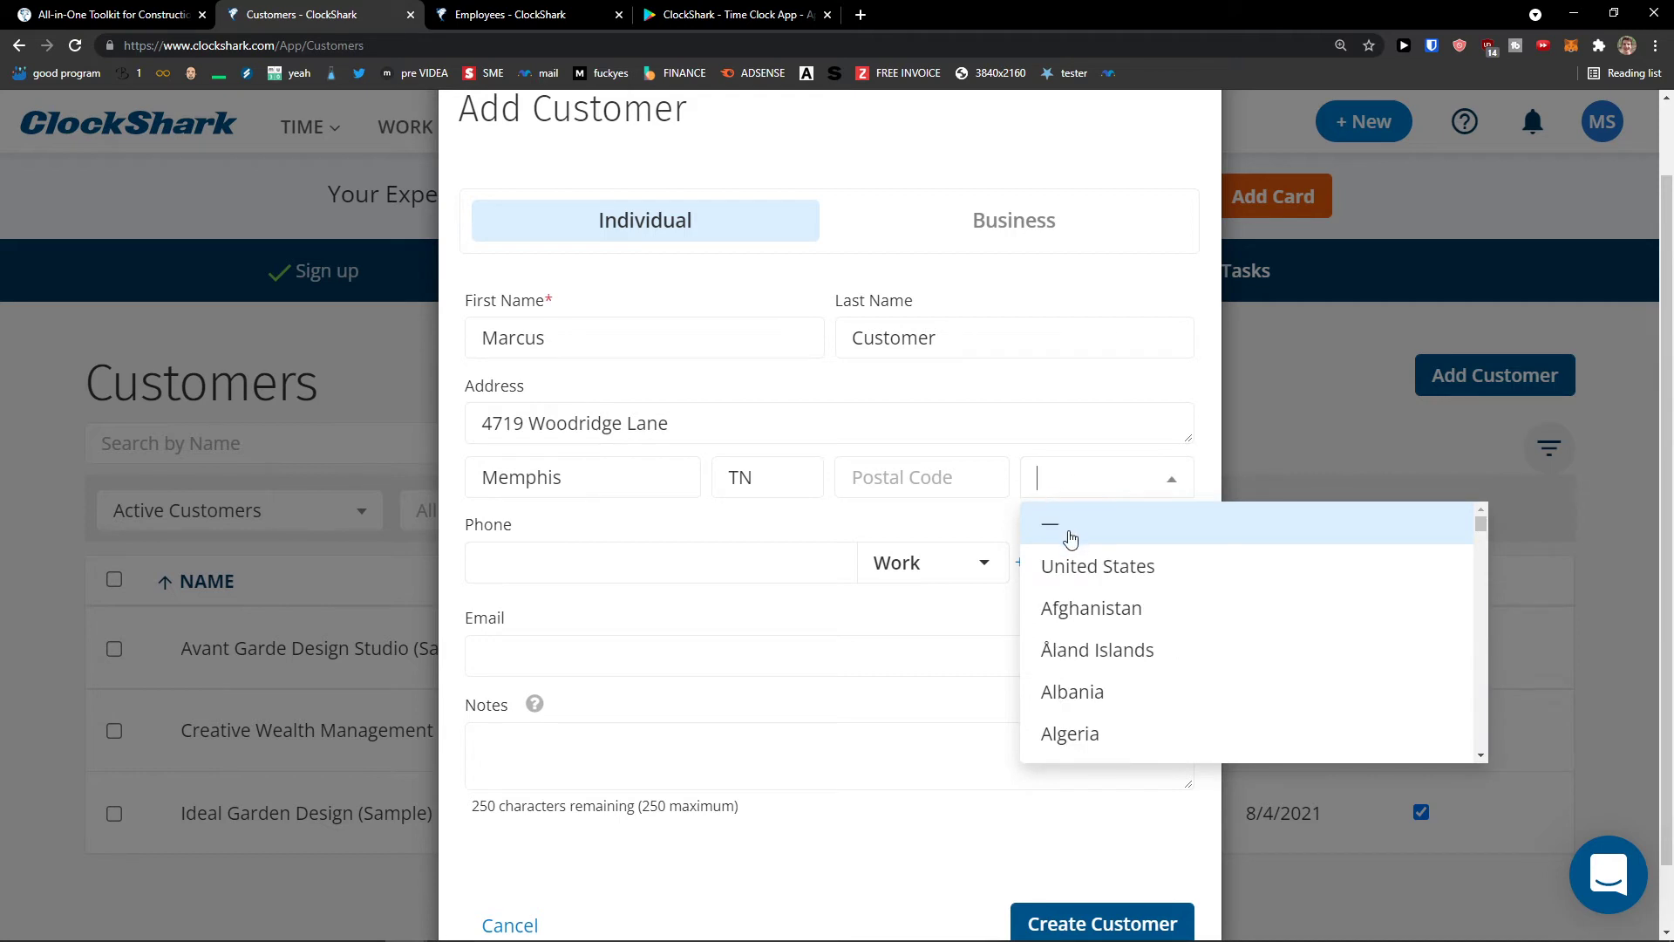
click(1075, 566)
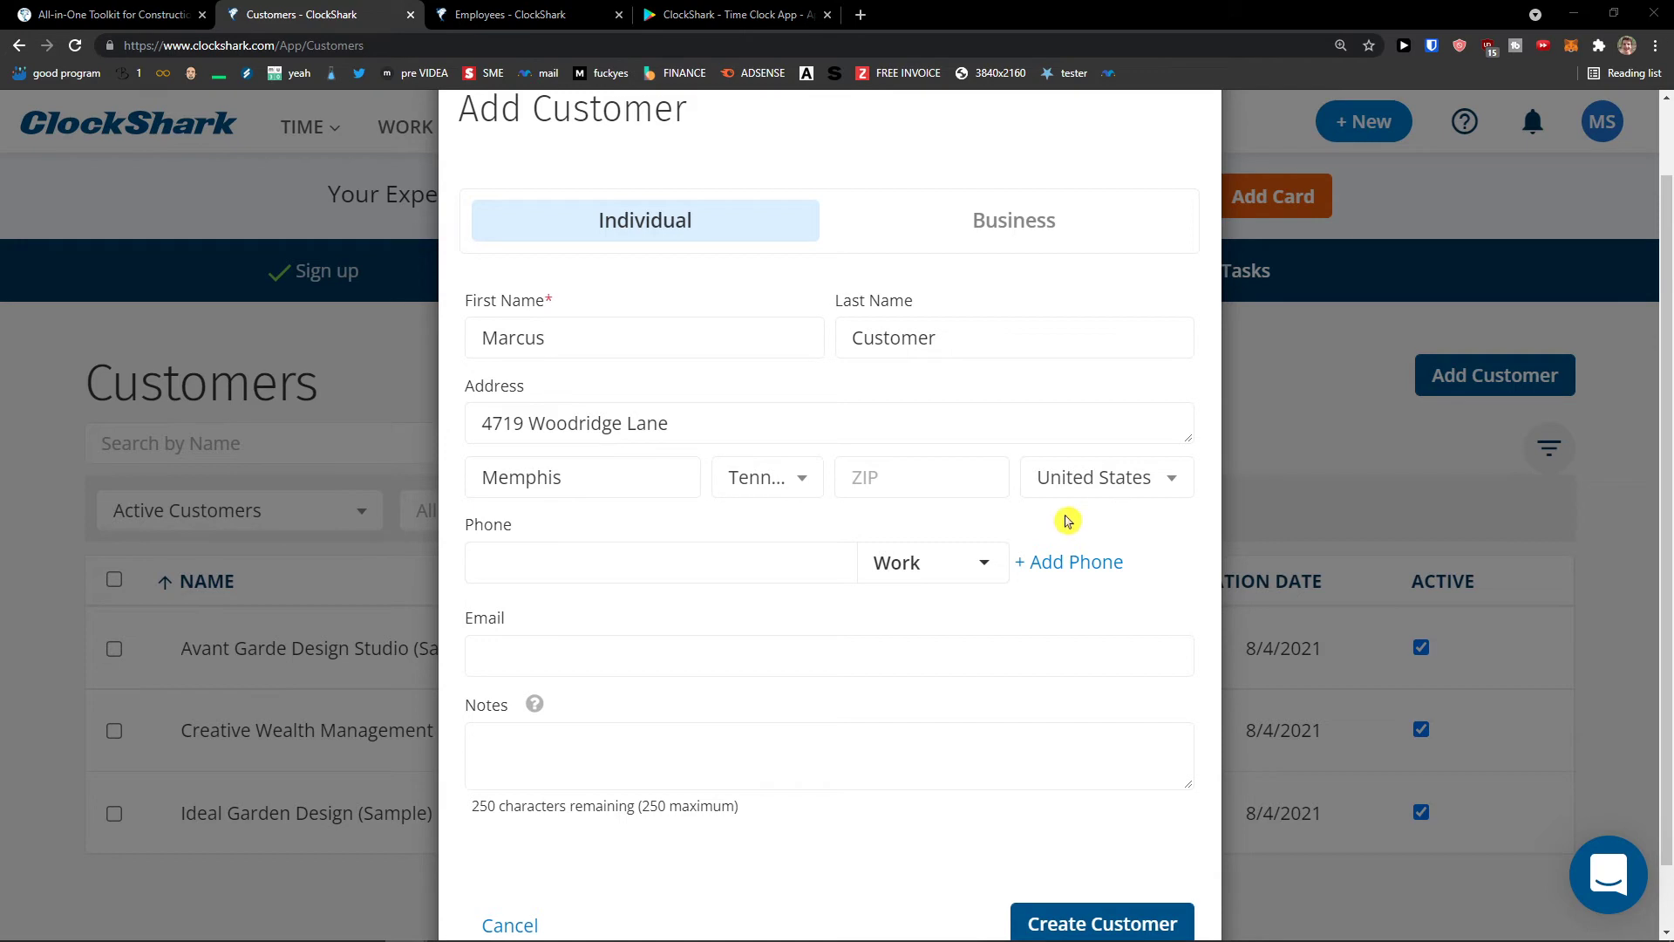
click(946, 479)
text(38117)
- Create the individual customer and dismiss the confirmation
scroll(671, 542, down, 2)
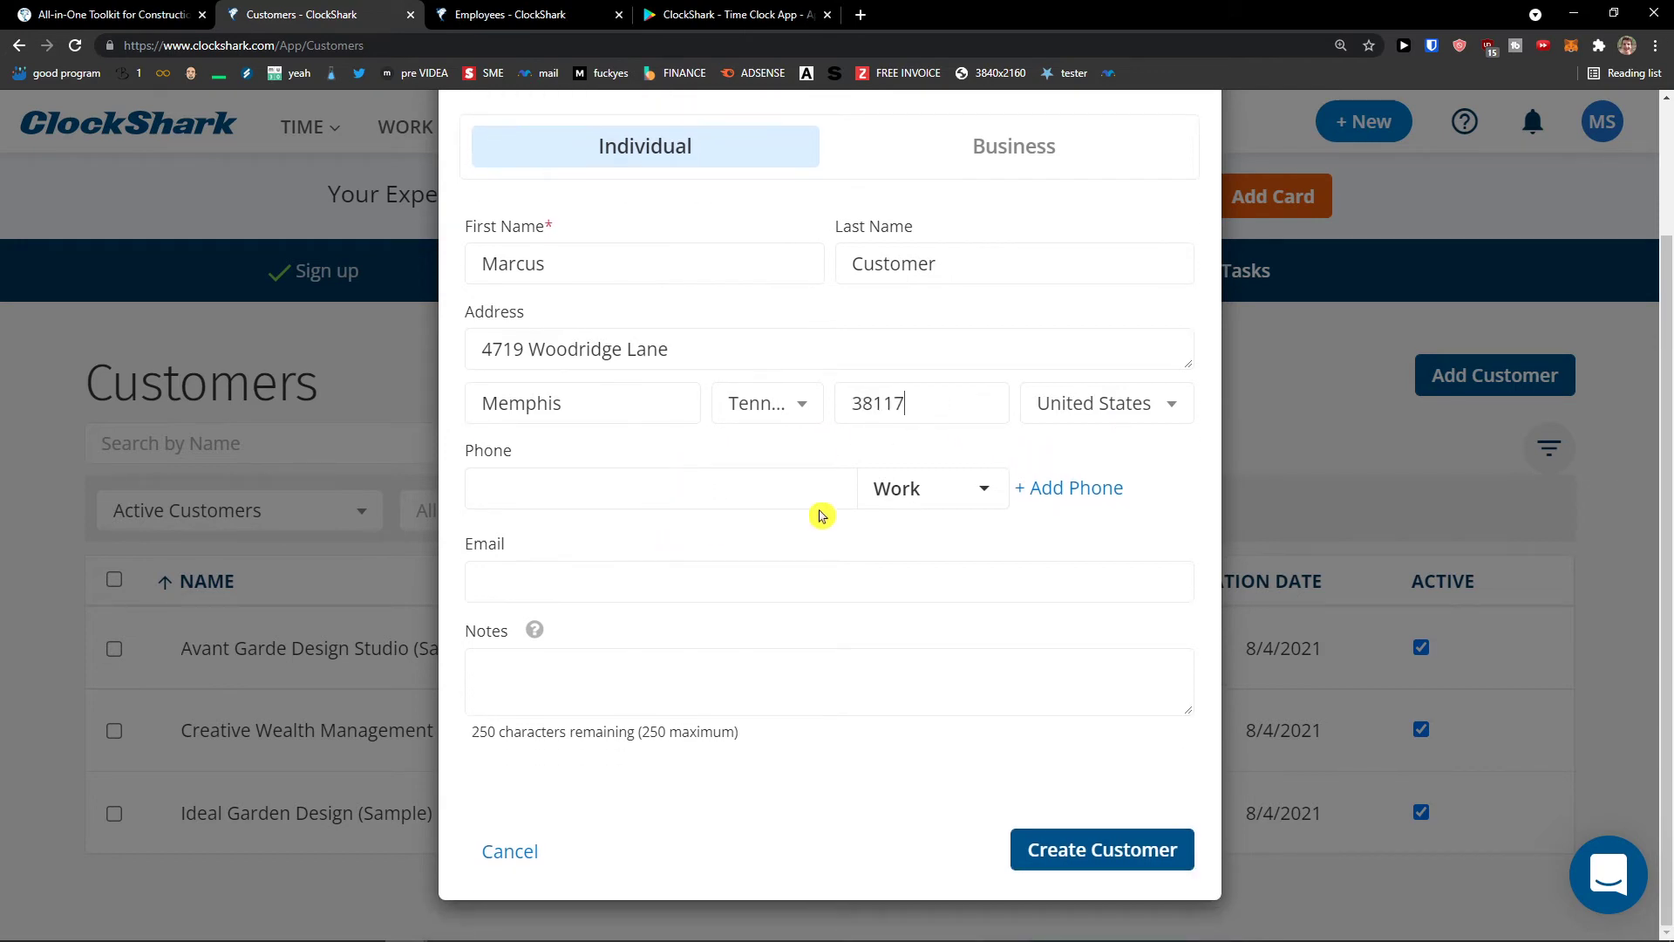
scroll(994, 723, up, 2)
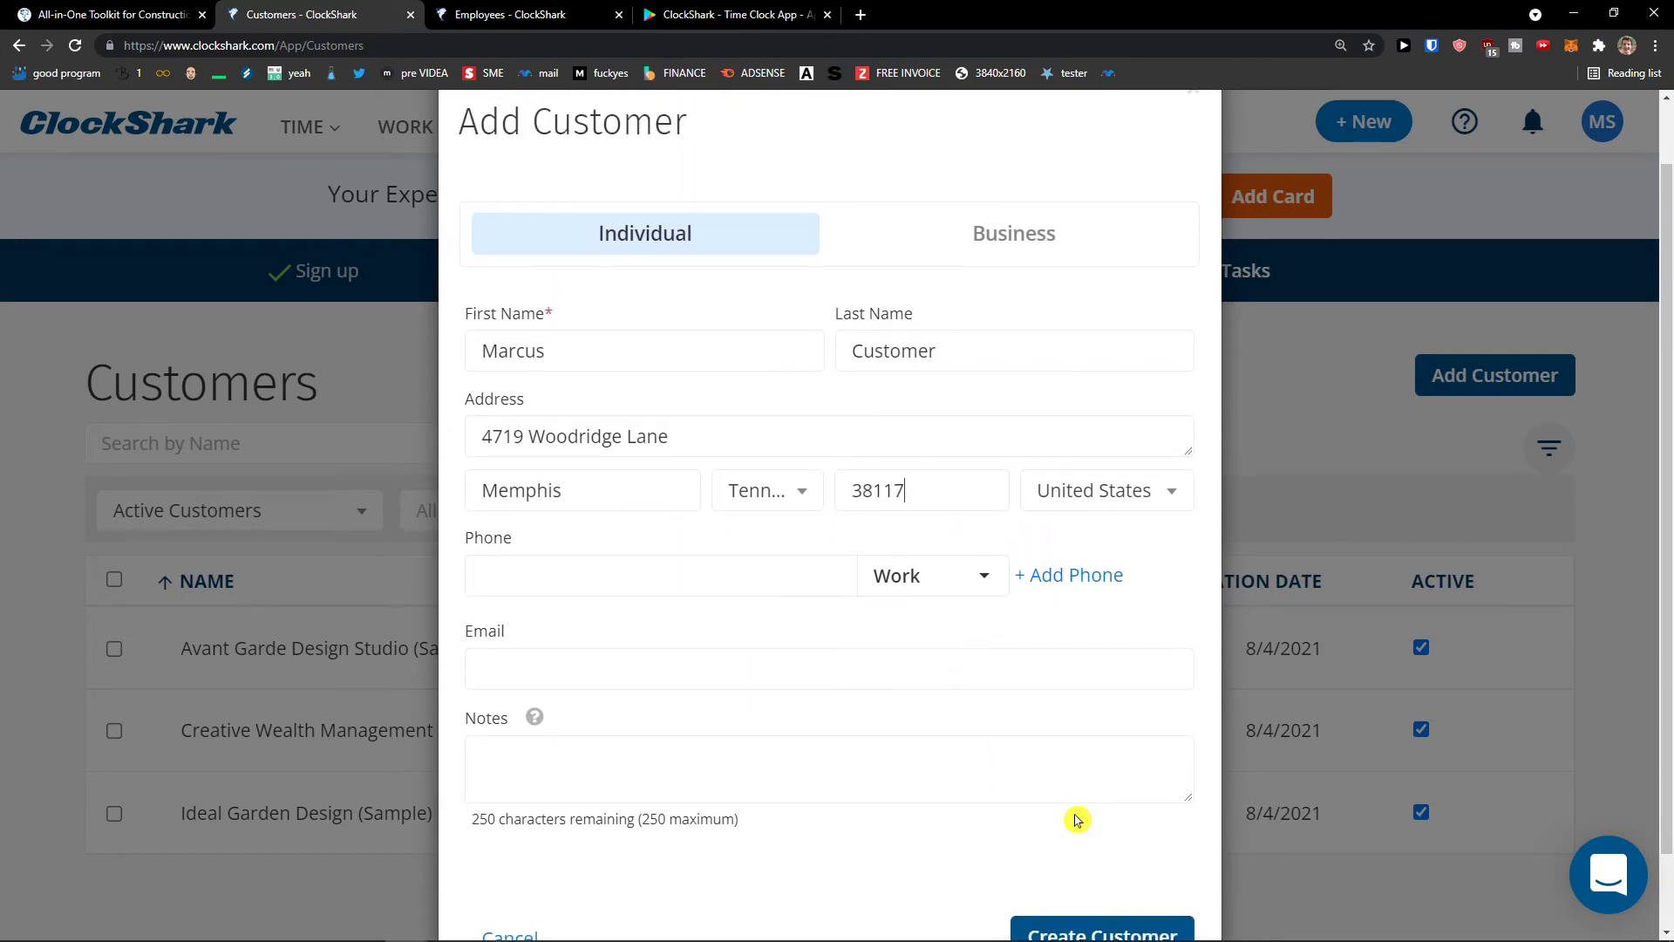
click(1102, 917)
scroll(890, 795, down, 2)
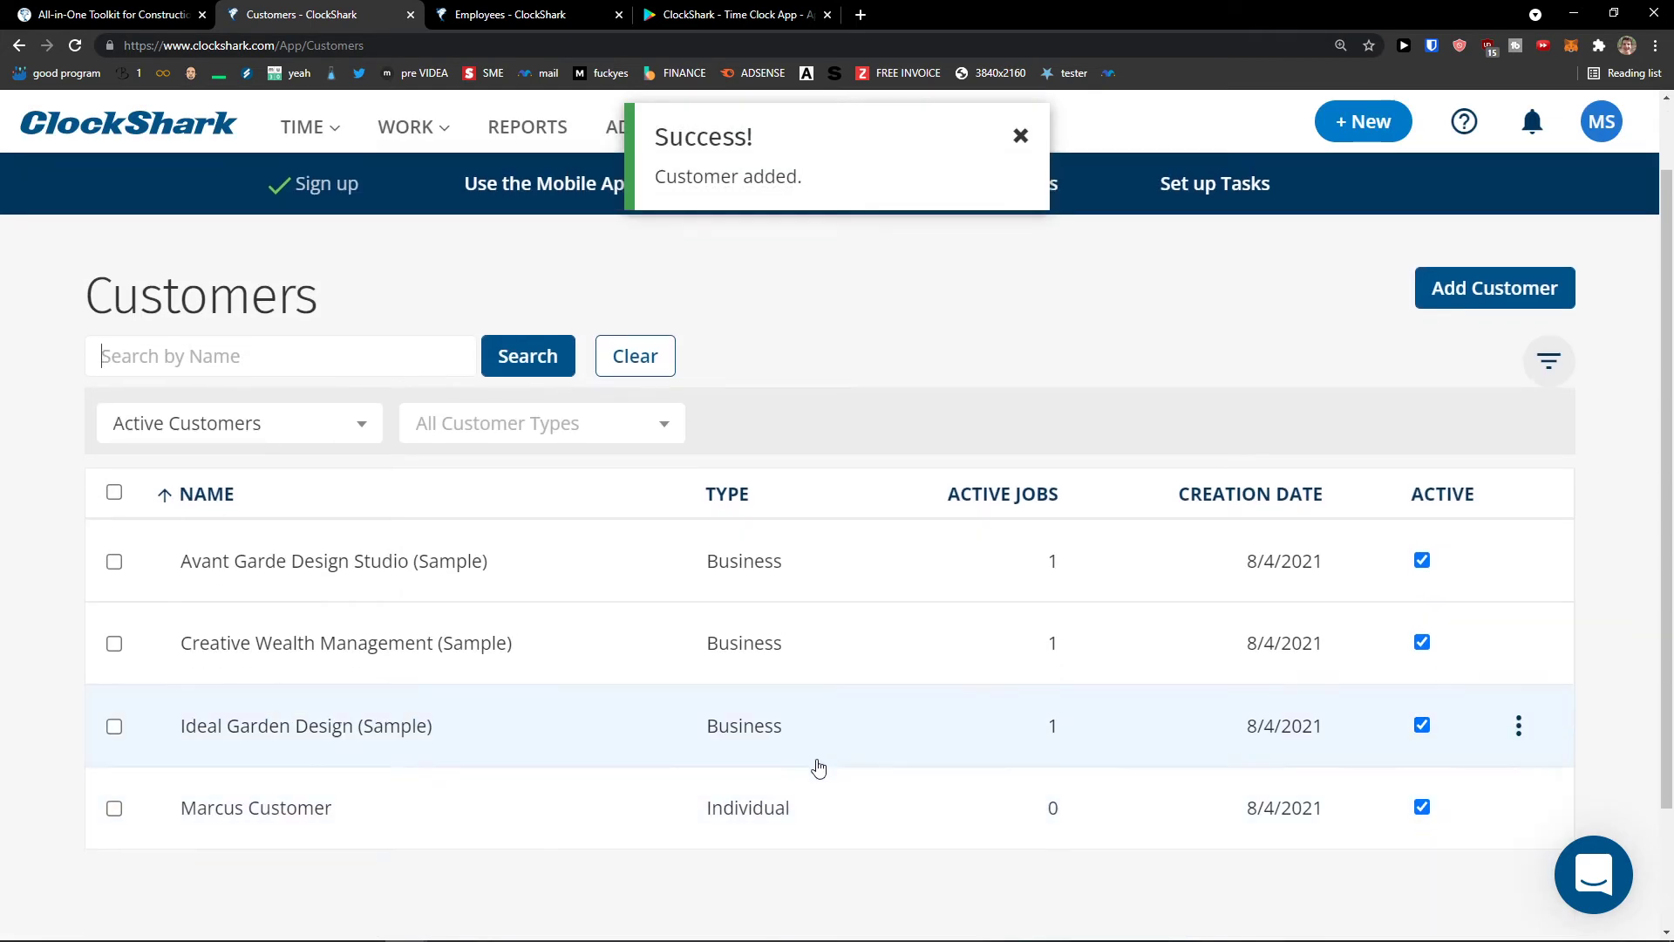
scroll(889, 740, up, 2)
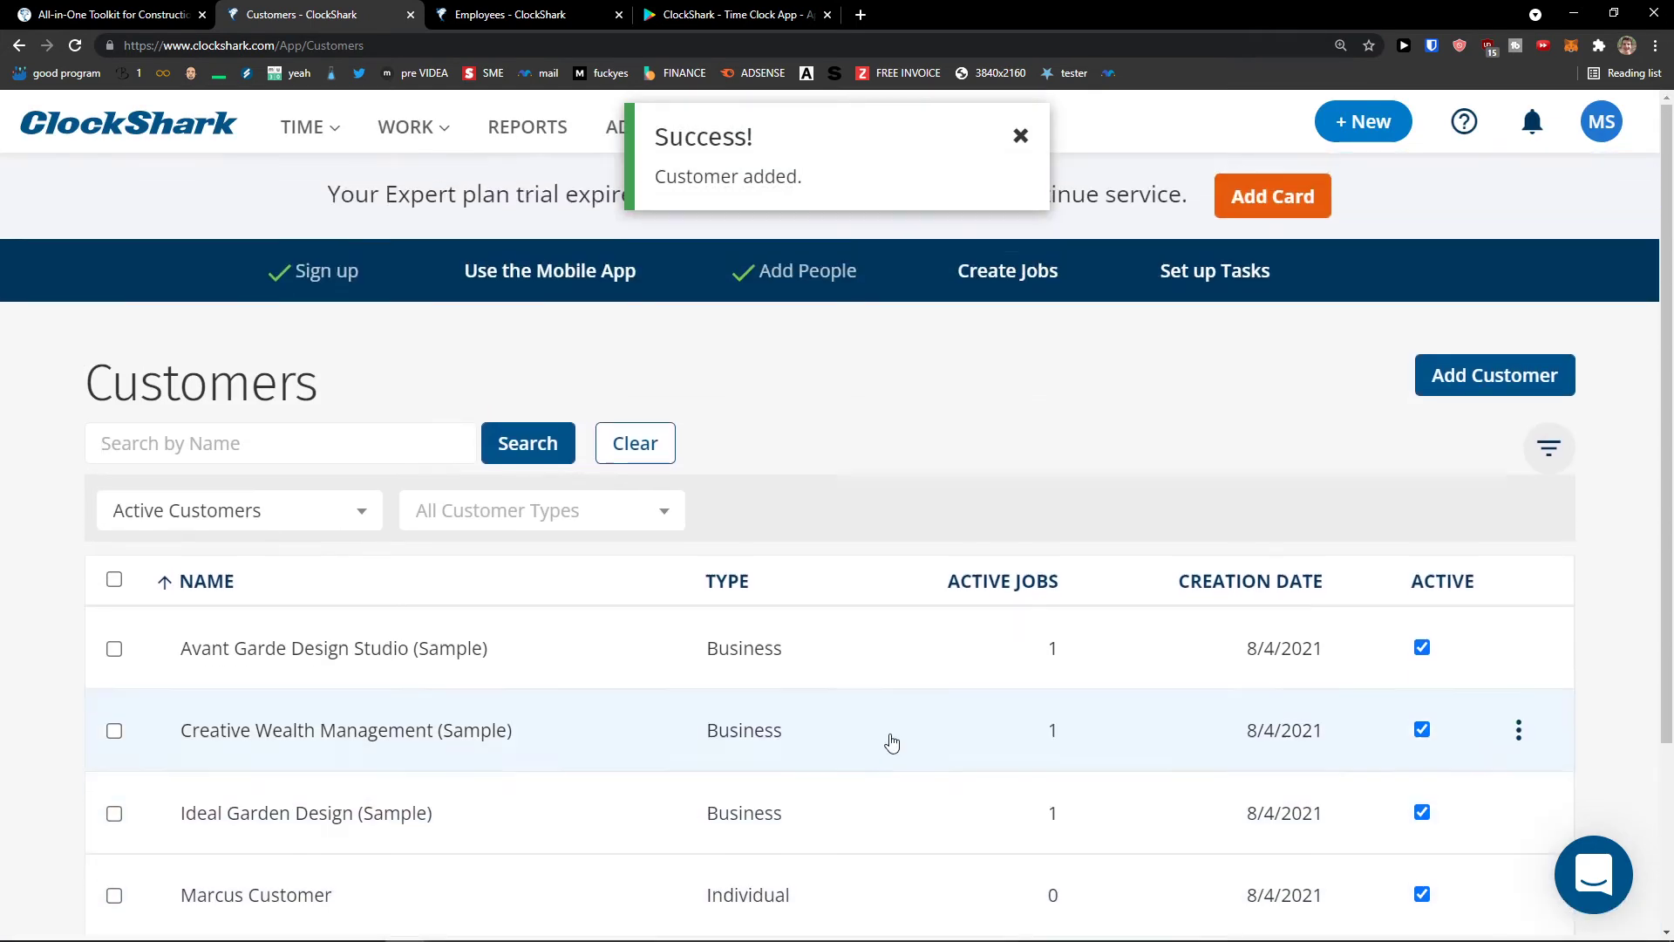
click(1021, 136)
click(422, 136)
- Create job 'Painting', number 1, stage New, for the new customer, continuing to Additional Settings
click(466, 242)
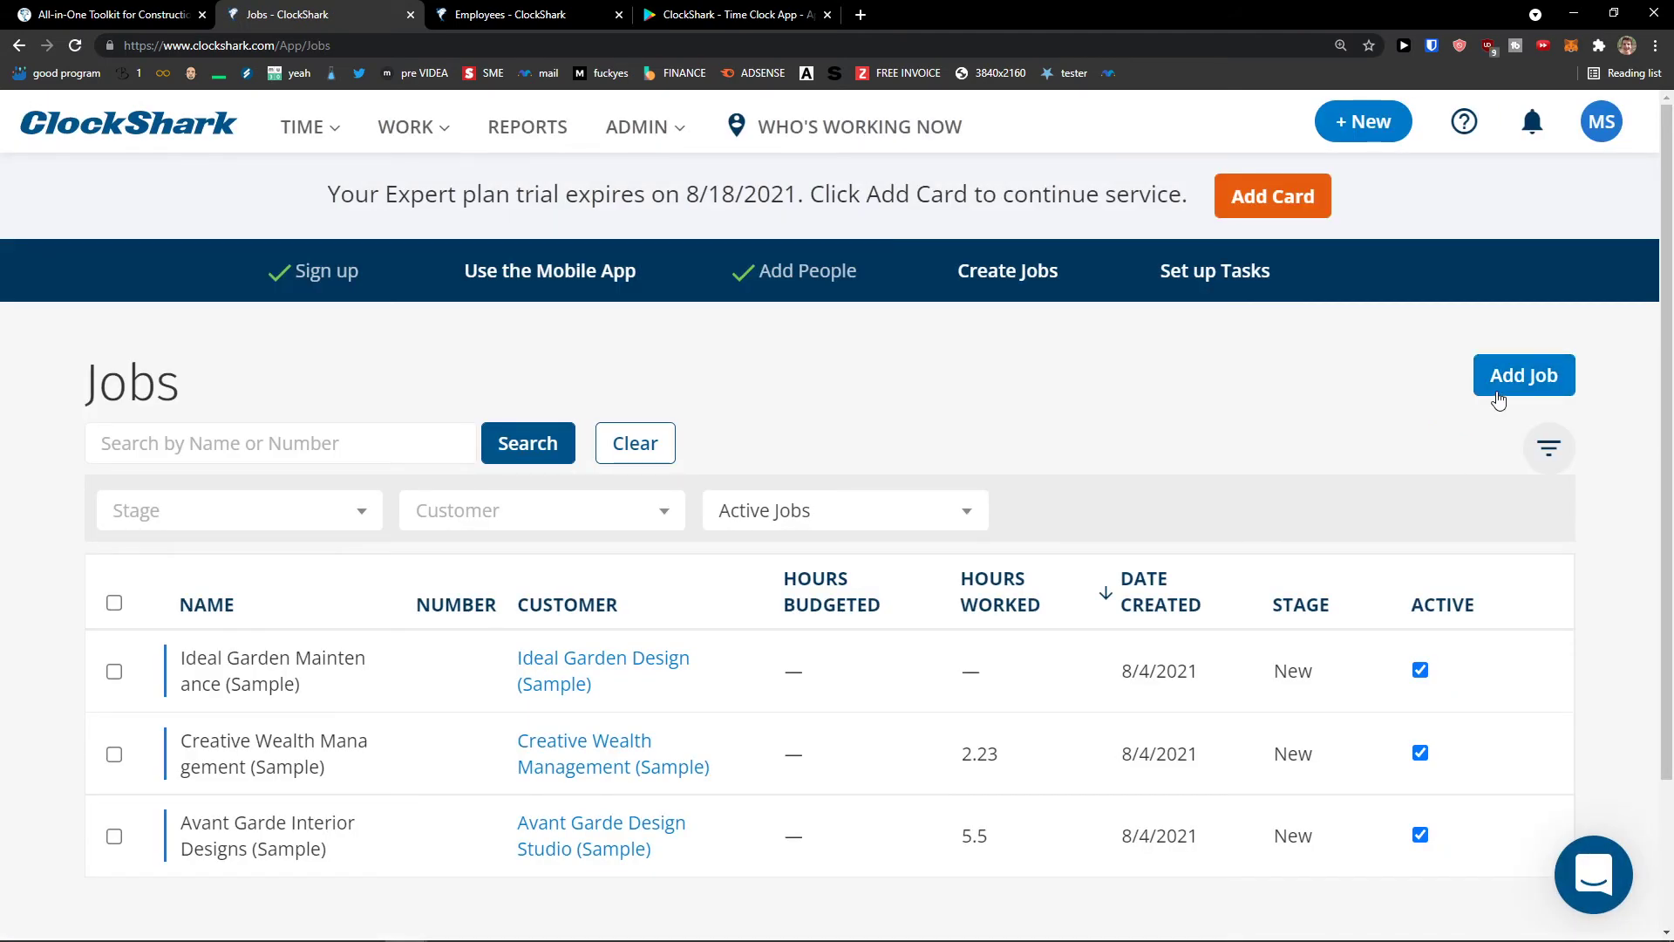
click(1503, 381)
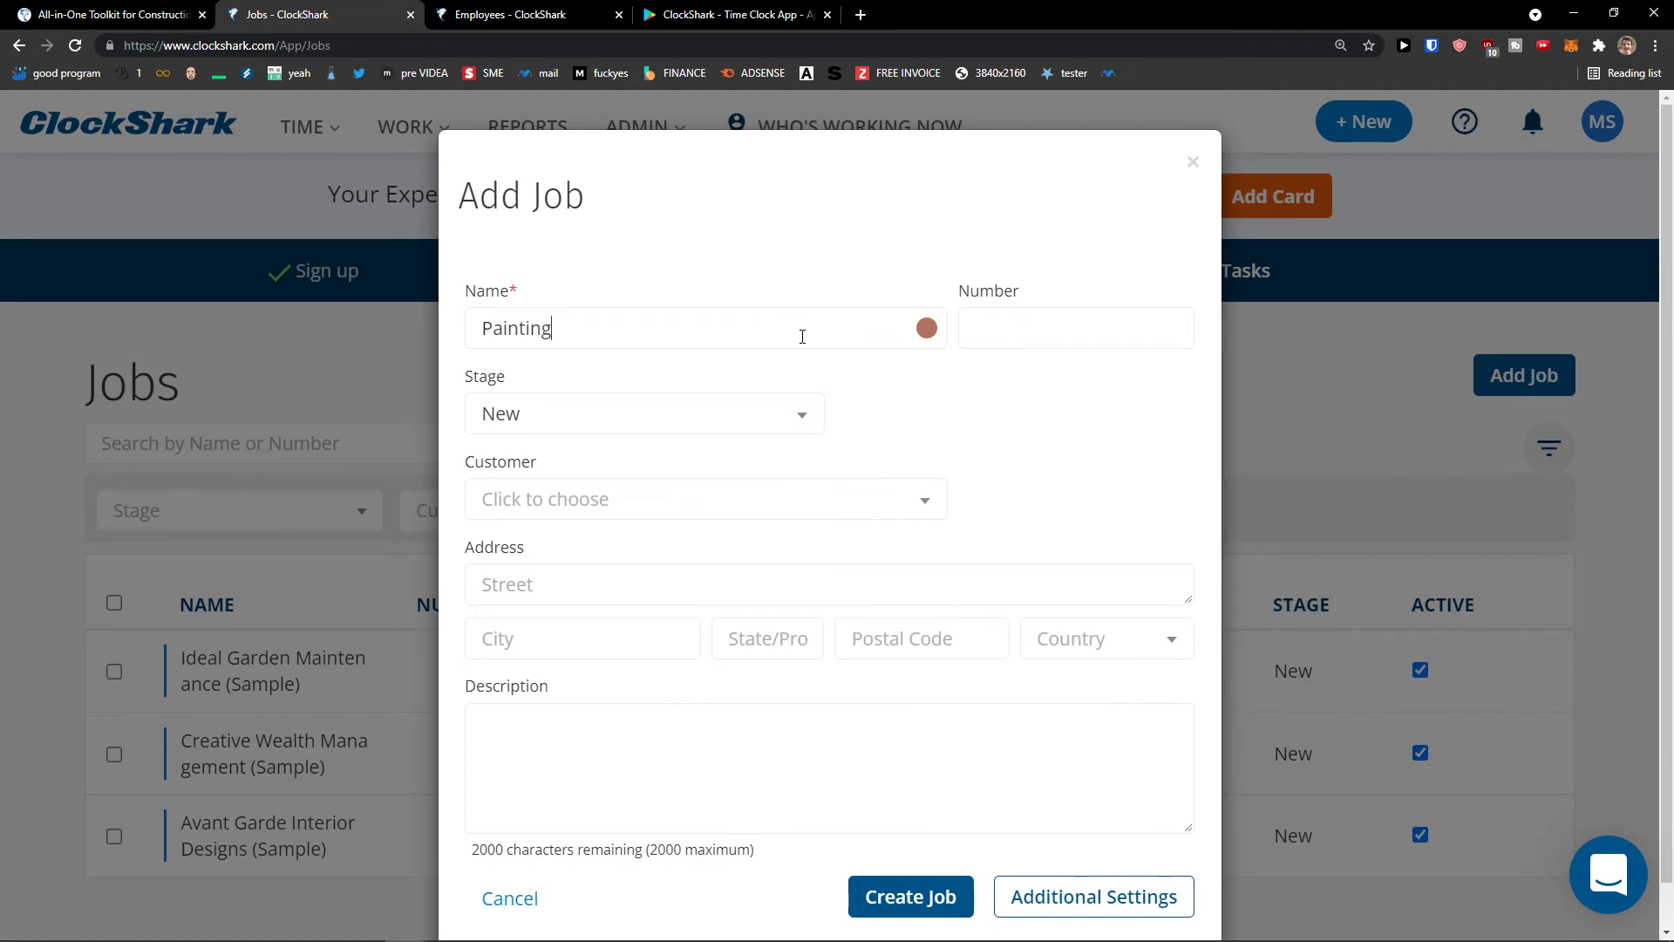
text(Painting)
key(Tab)
click(1047, 347)
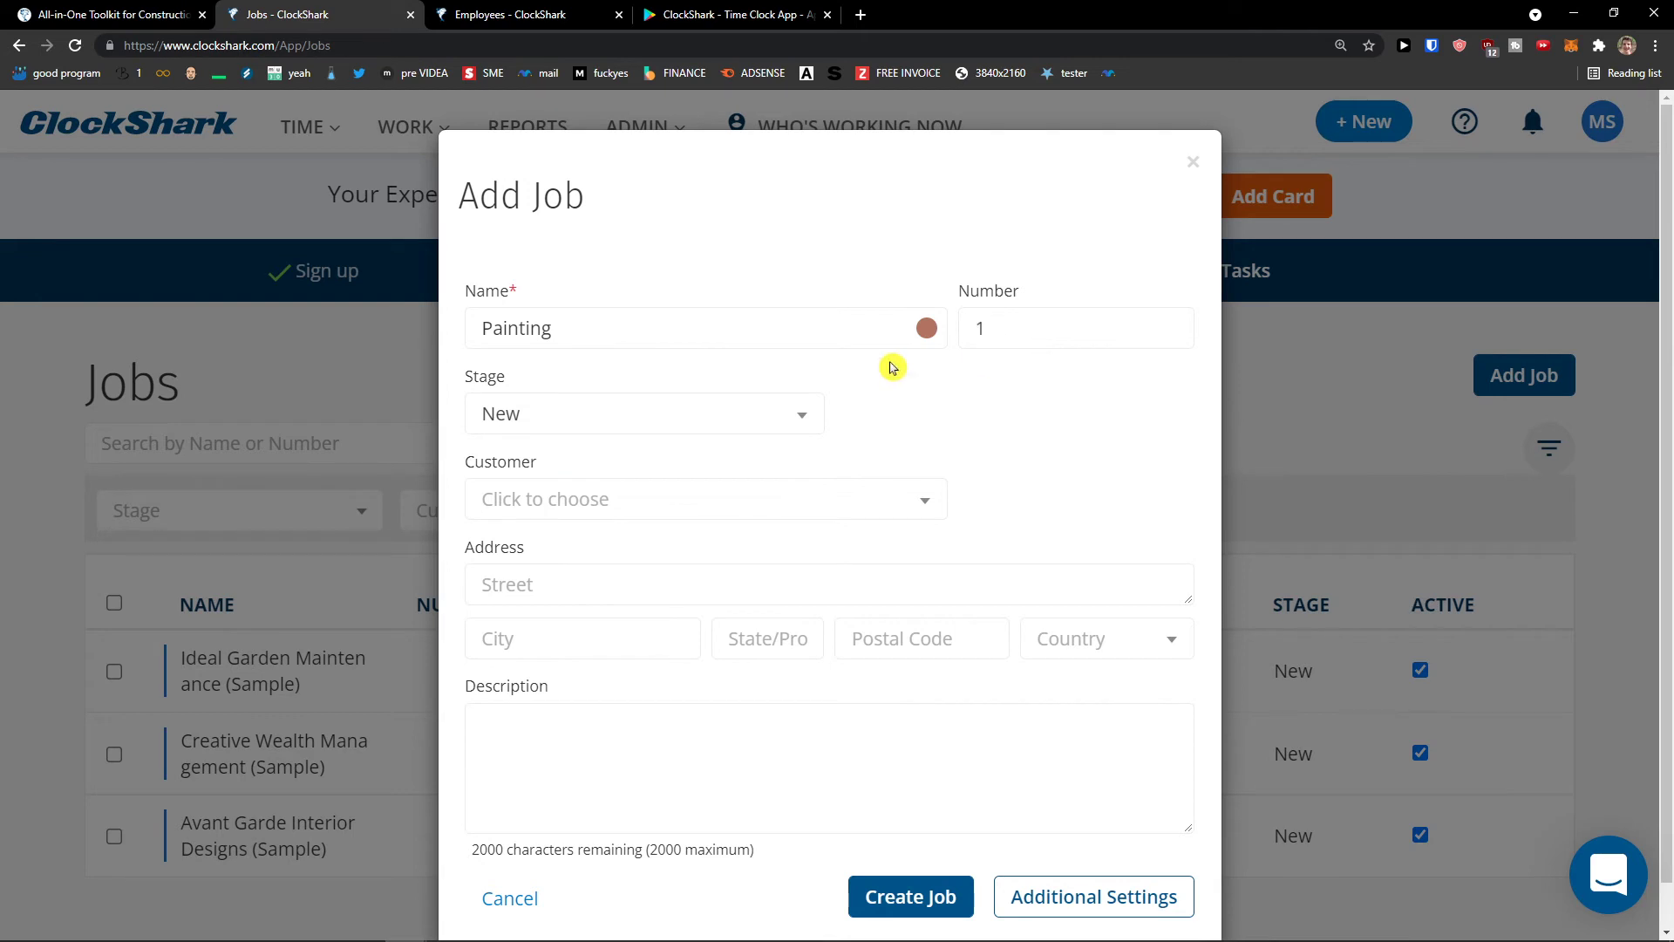
click(710, 398)
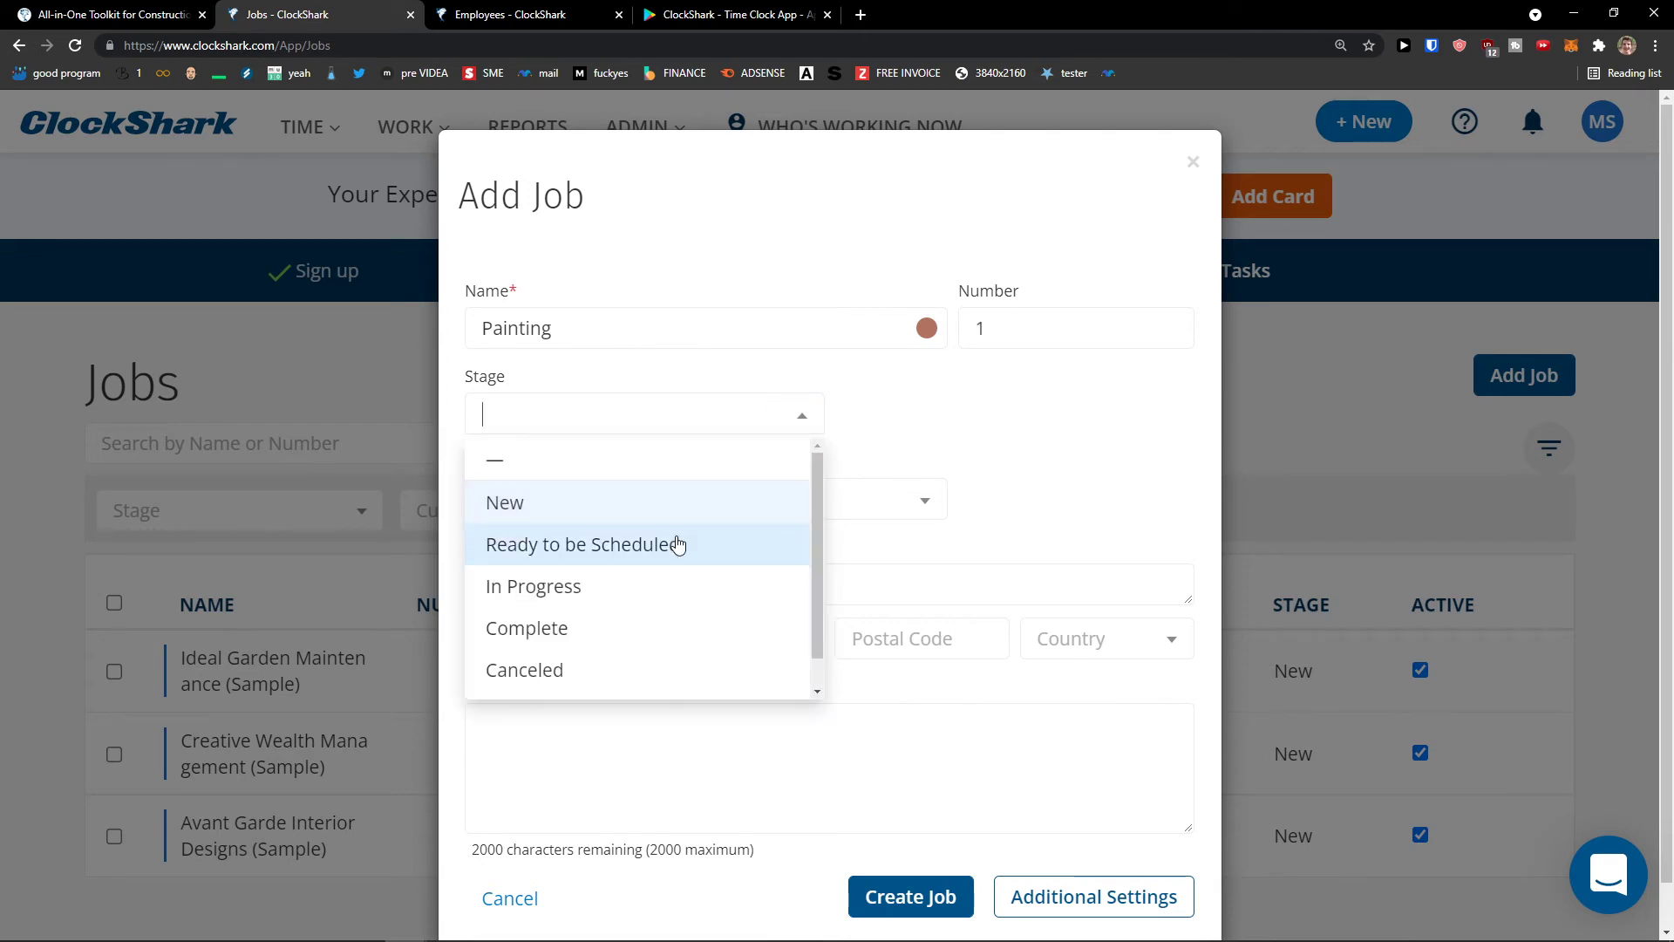
scroll(672, 558, down, 1)
scroll(639, 527, up, 1)
click(639, 525)
click(637, 506)
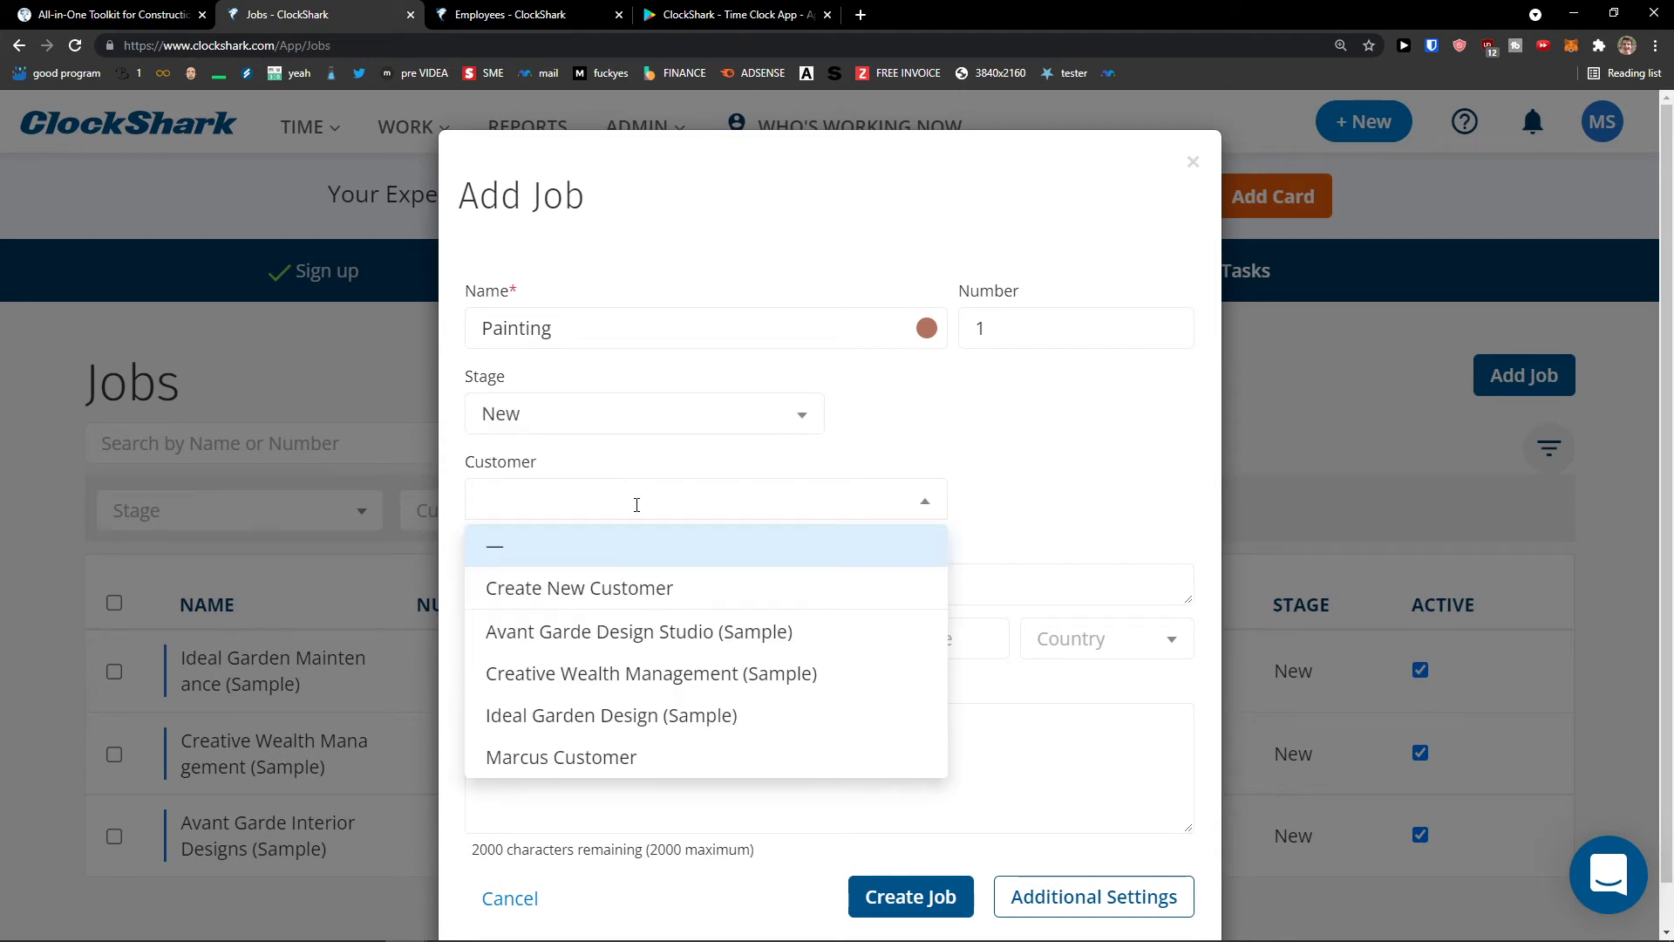
click(719, 757)
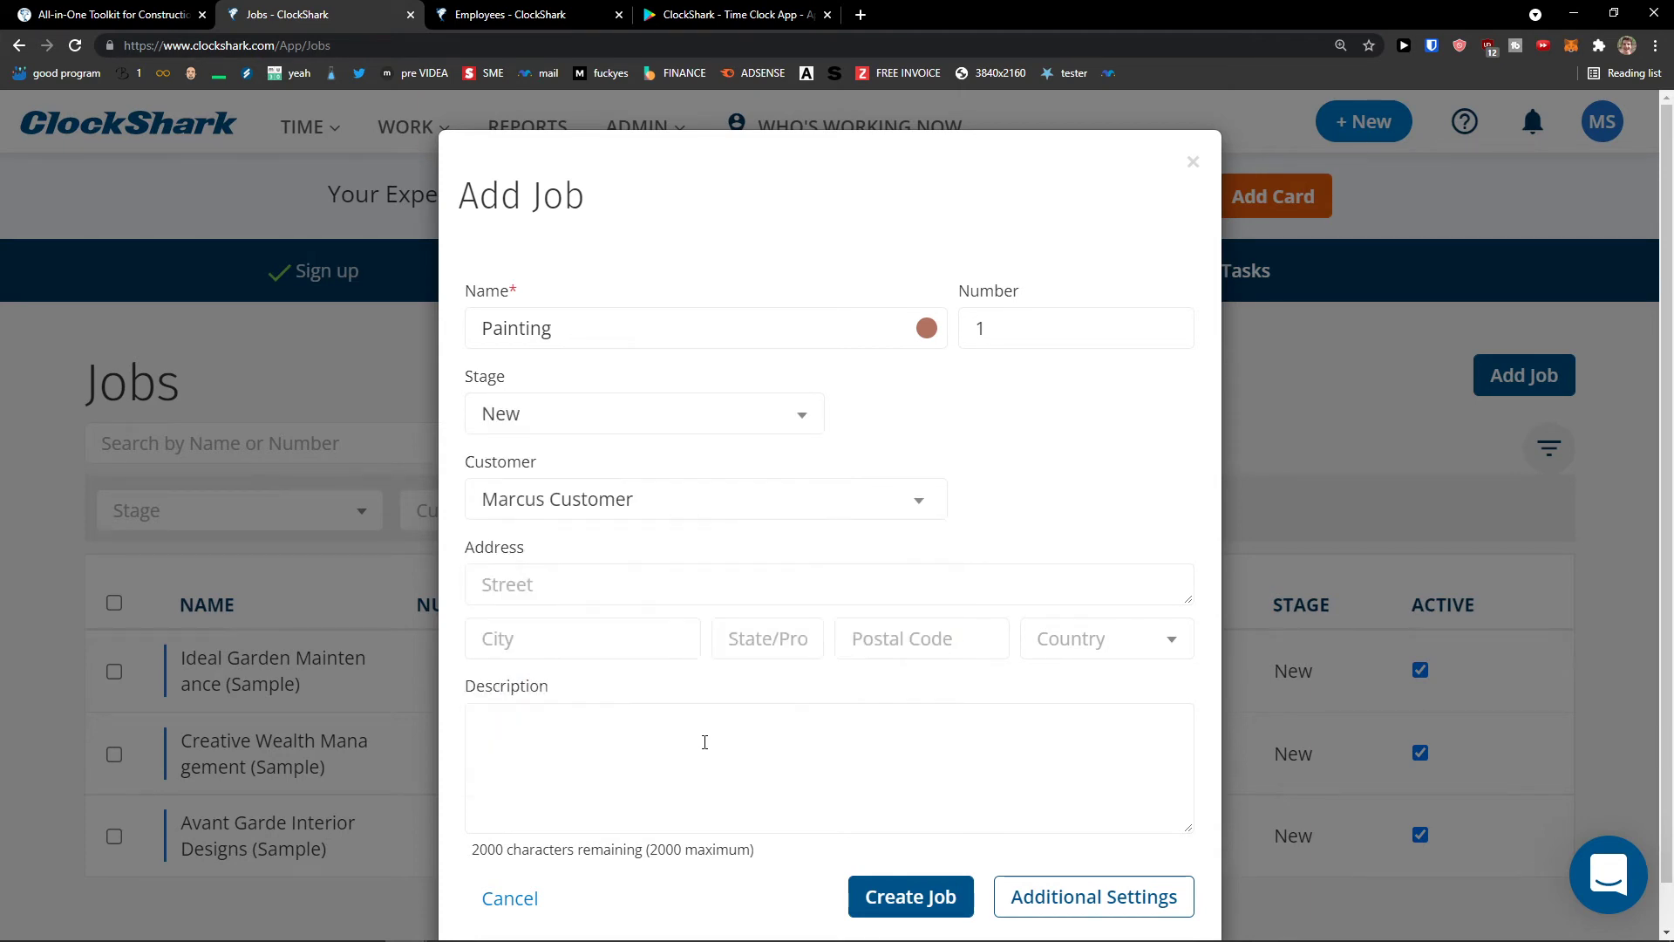
scroll(643, 697, down, 1)
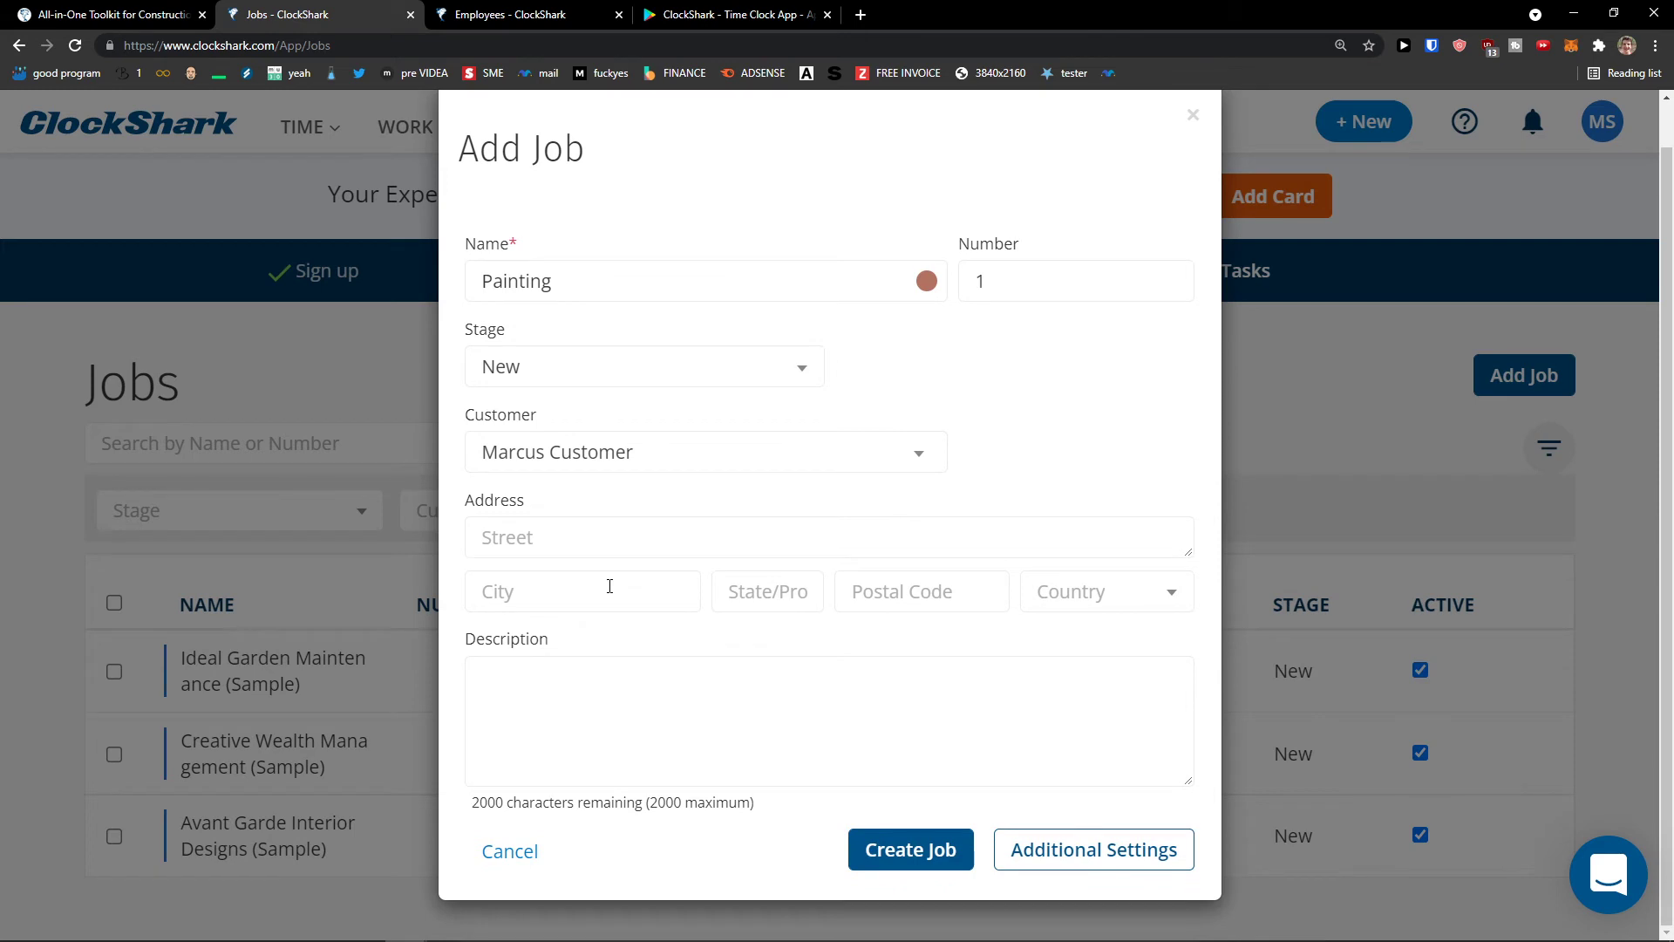
click(1032, 850)
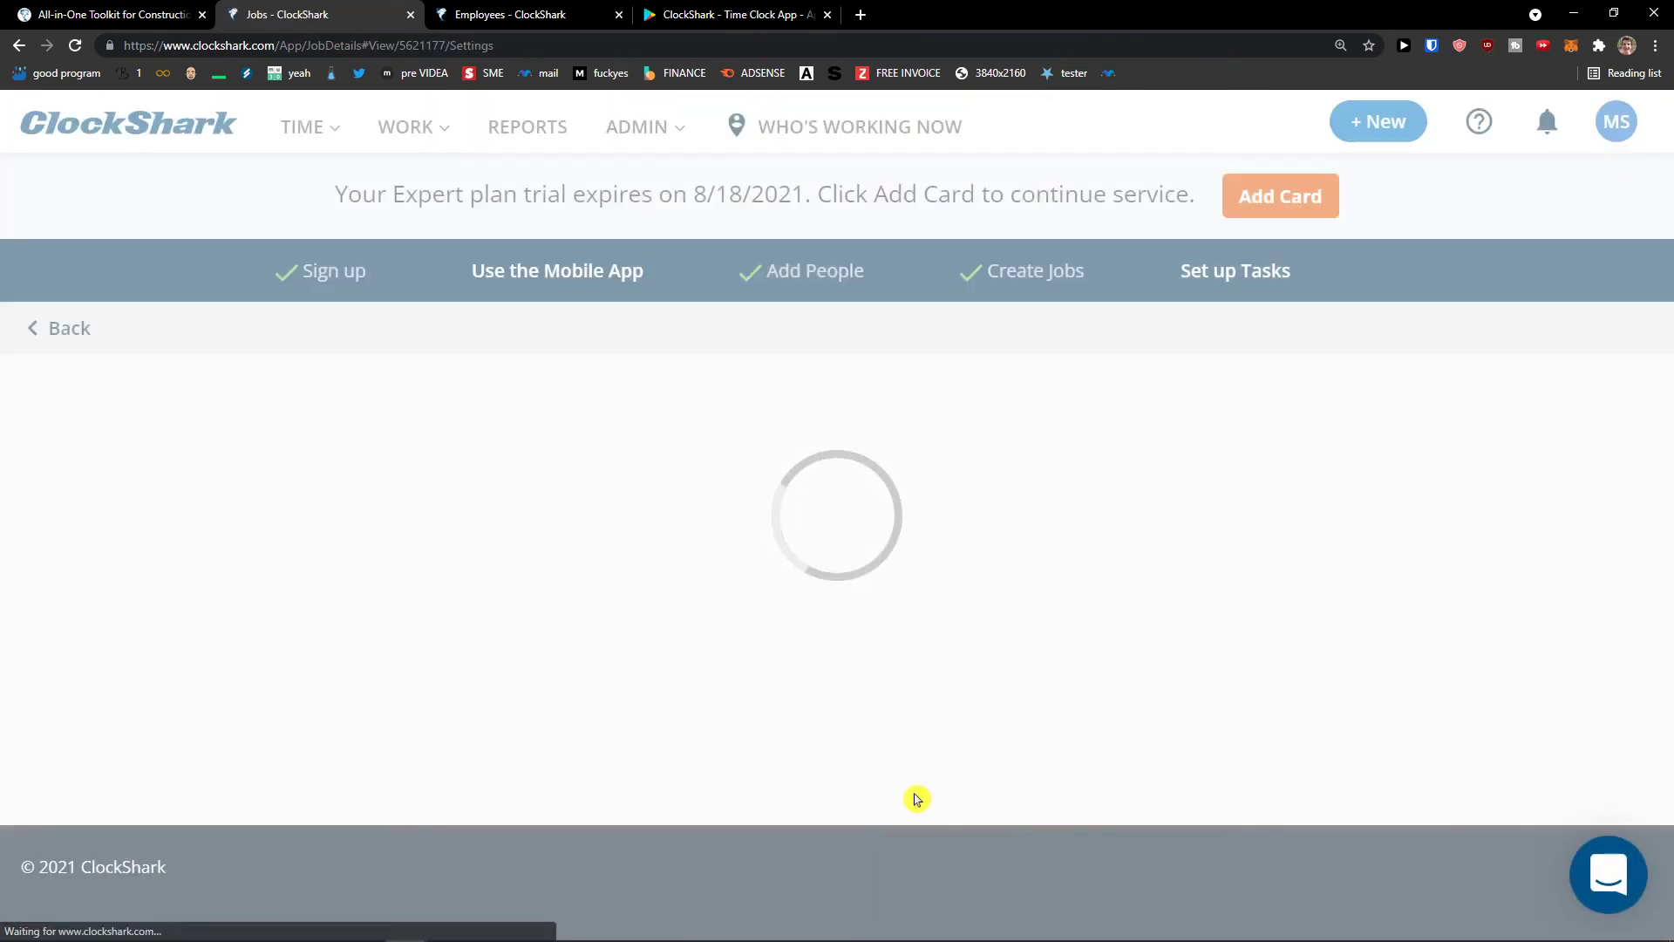
- Review the Painting job's settings, then return to the Jobs list showing Painting first
scroll(875, 782, down, 2)
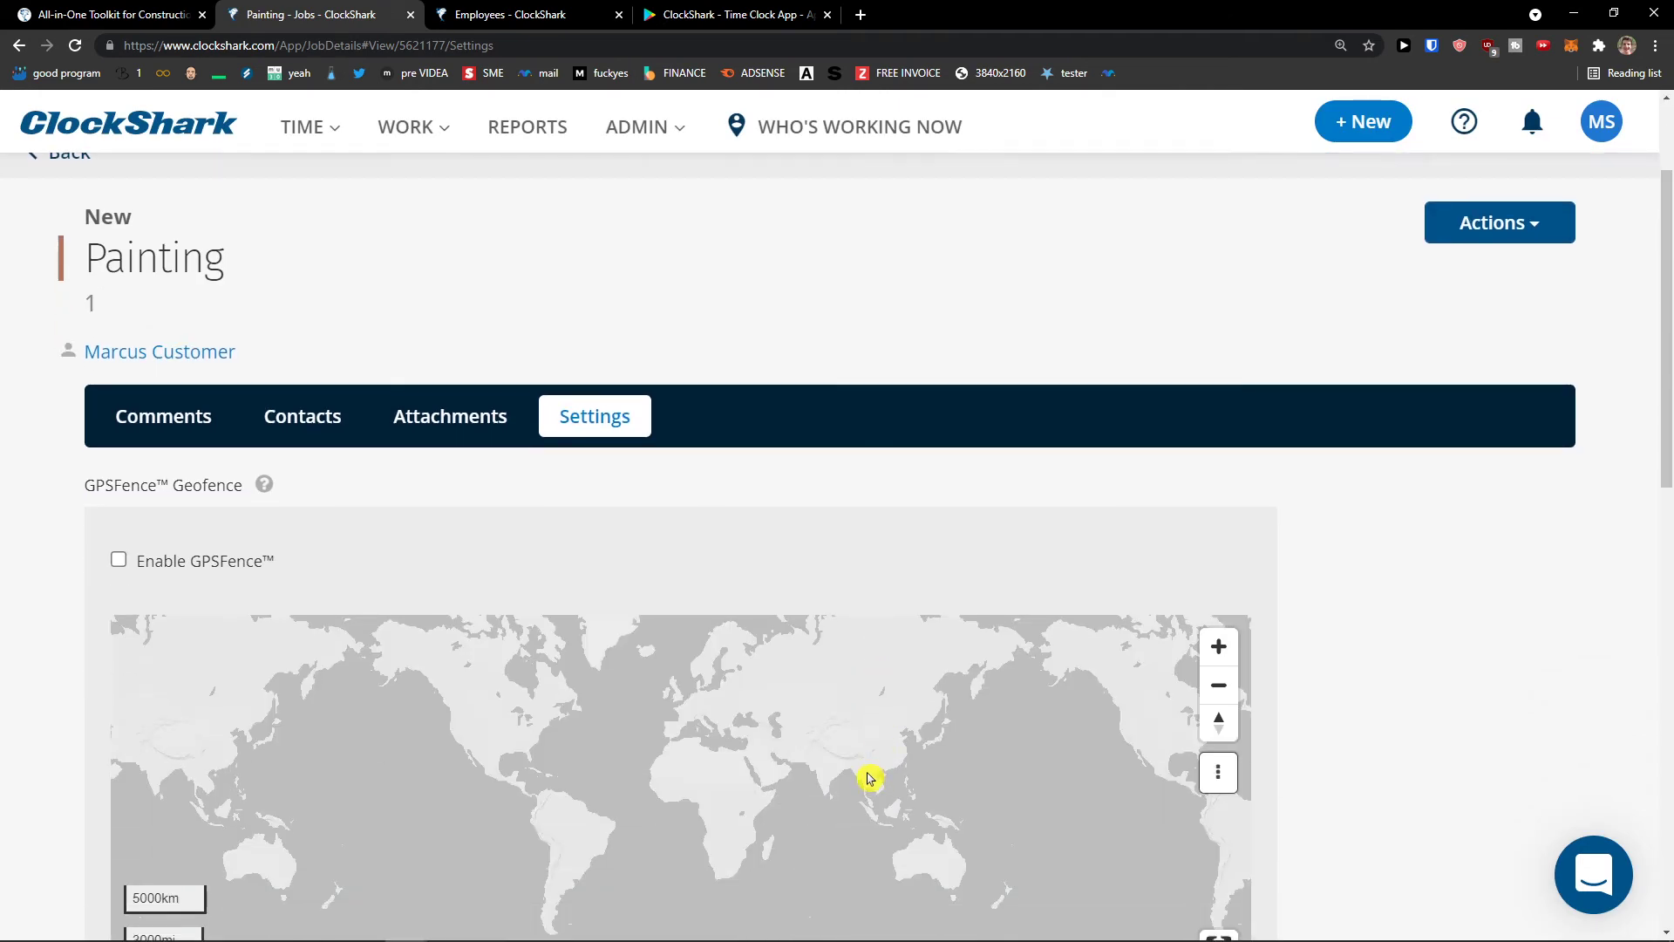
scroll(837, 767, down, 2)
scroll(789, 762, up, 1)
scroll(778, 762, down, 1)
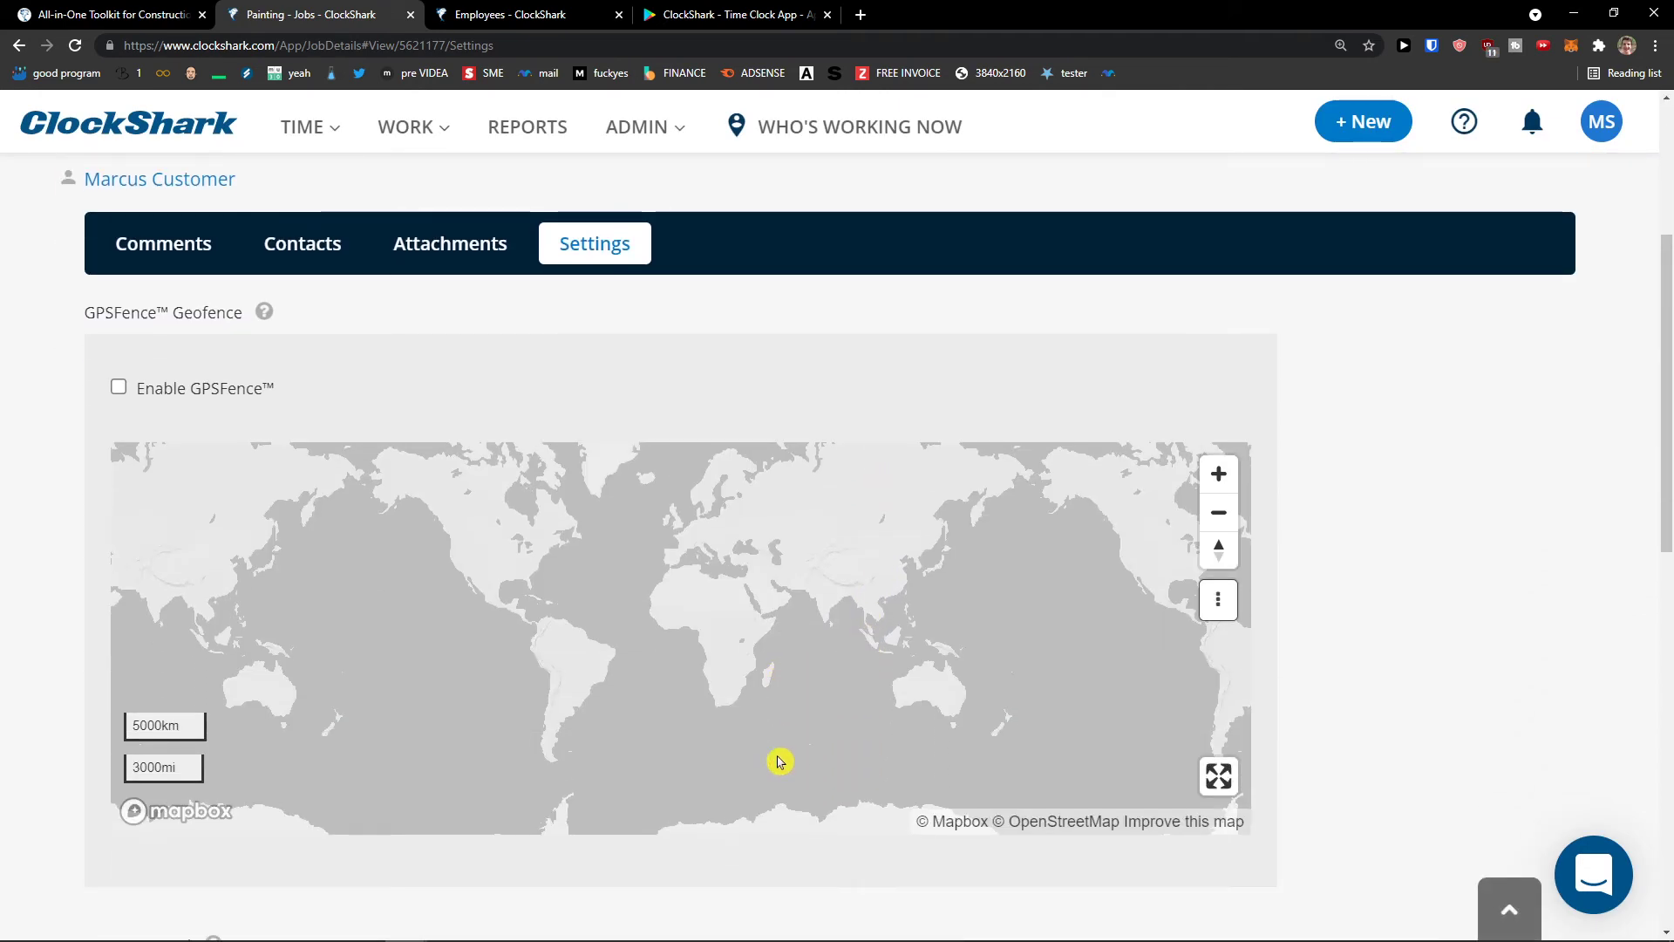
scroll(776, 762, up, 3)
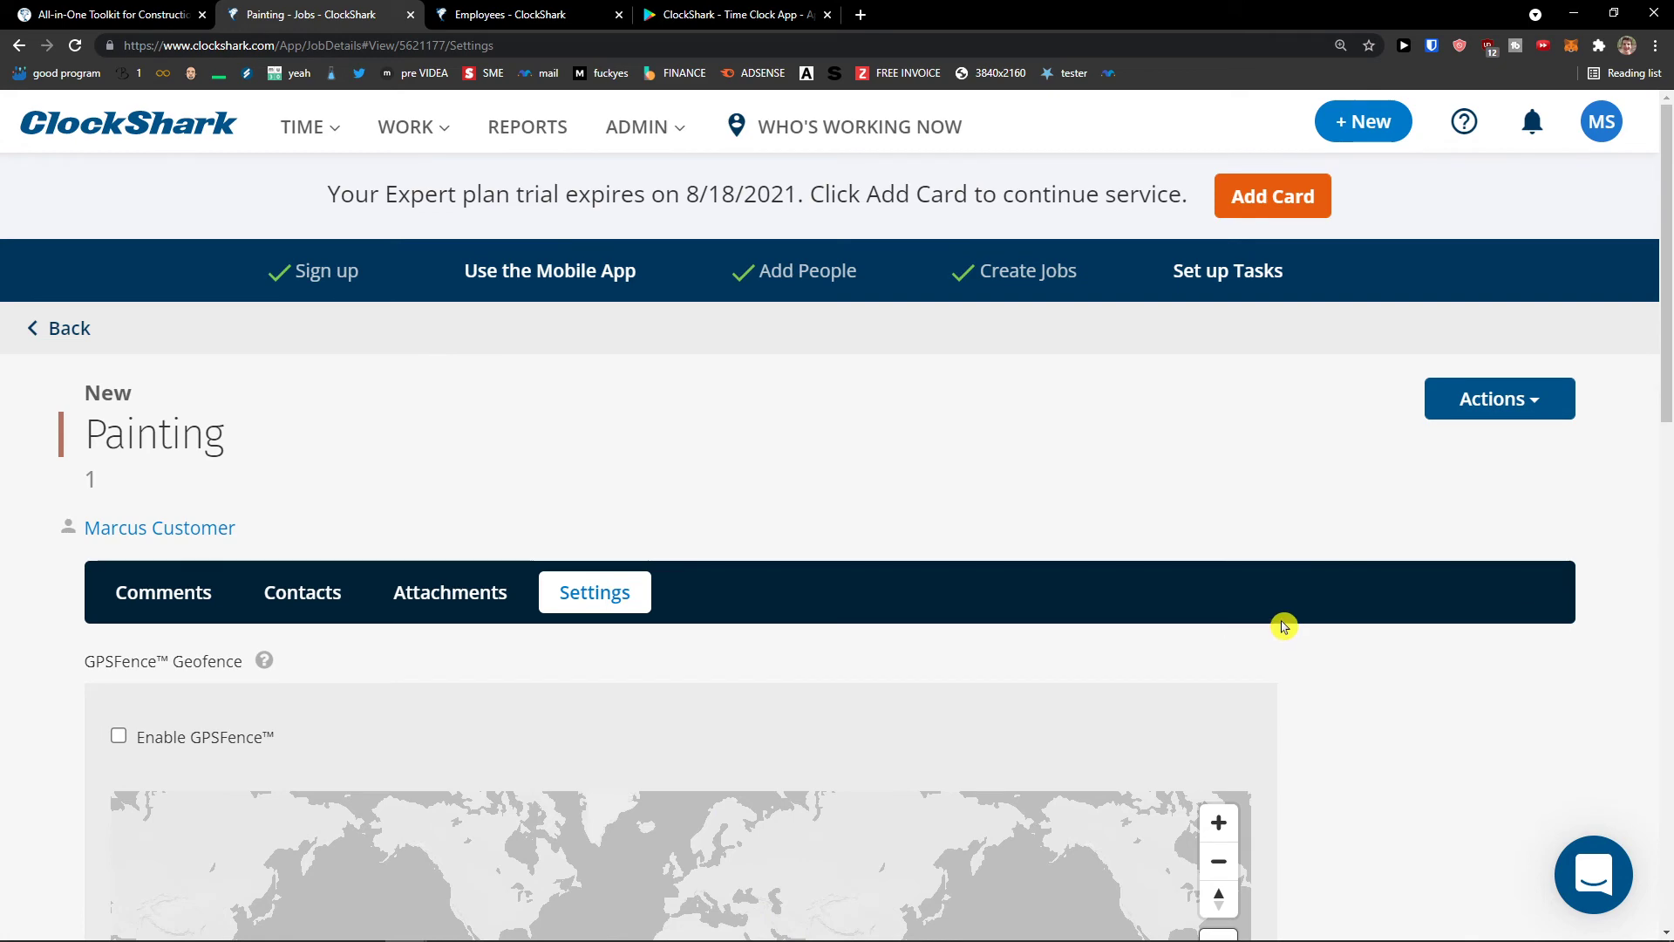
click(1487, 398)
click(1386, 388)
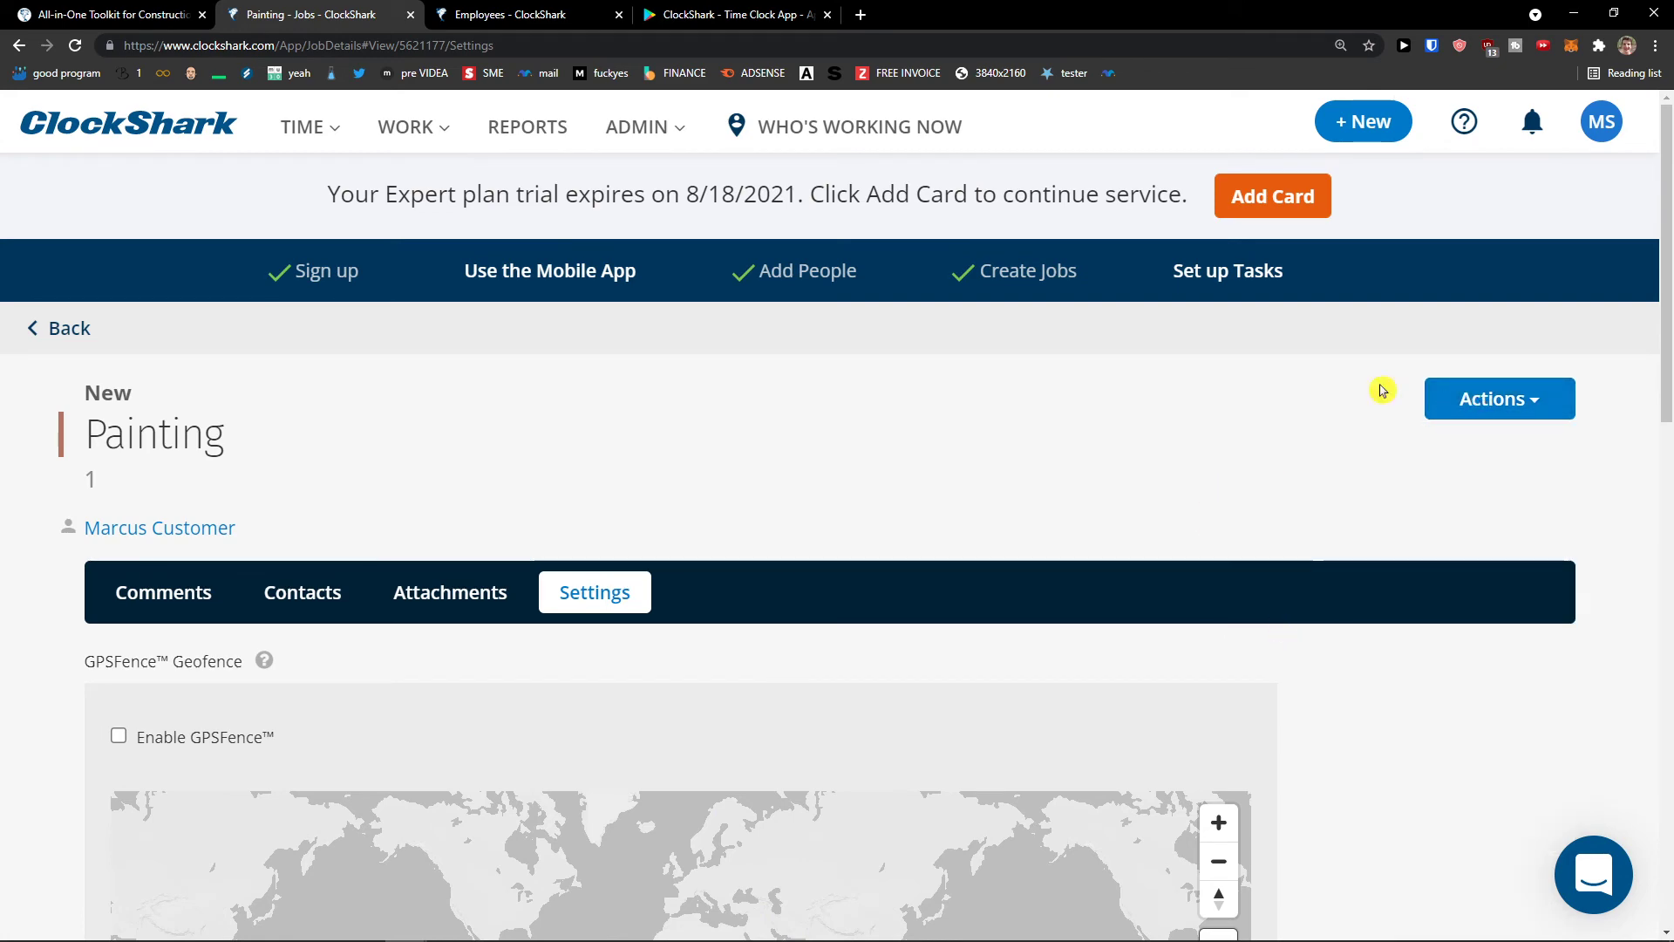
click(410, 126)
click(419, 241)
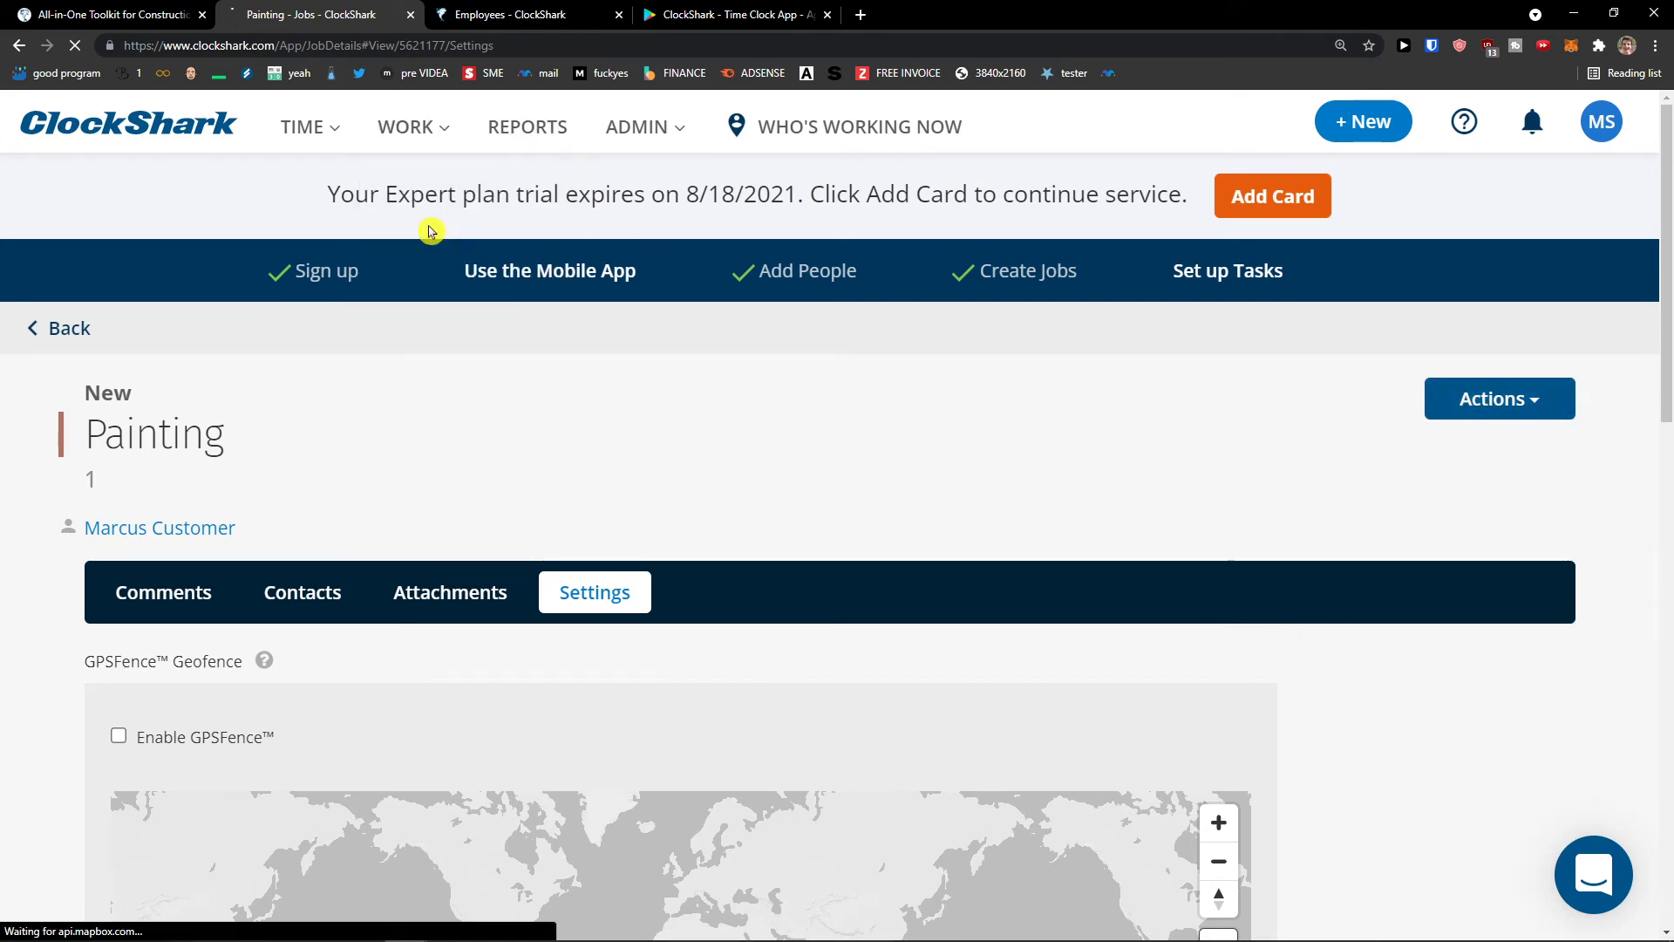
scroll(724, 520, down, 3)
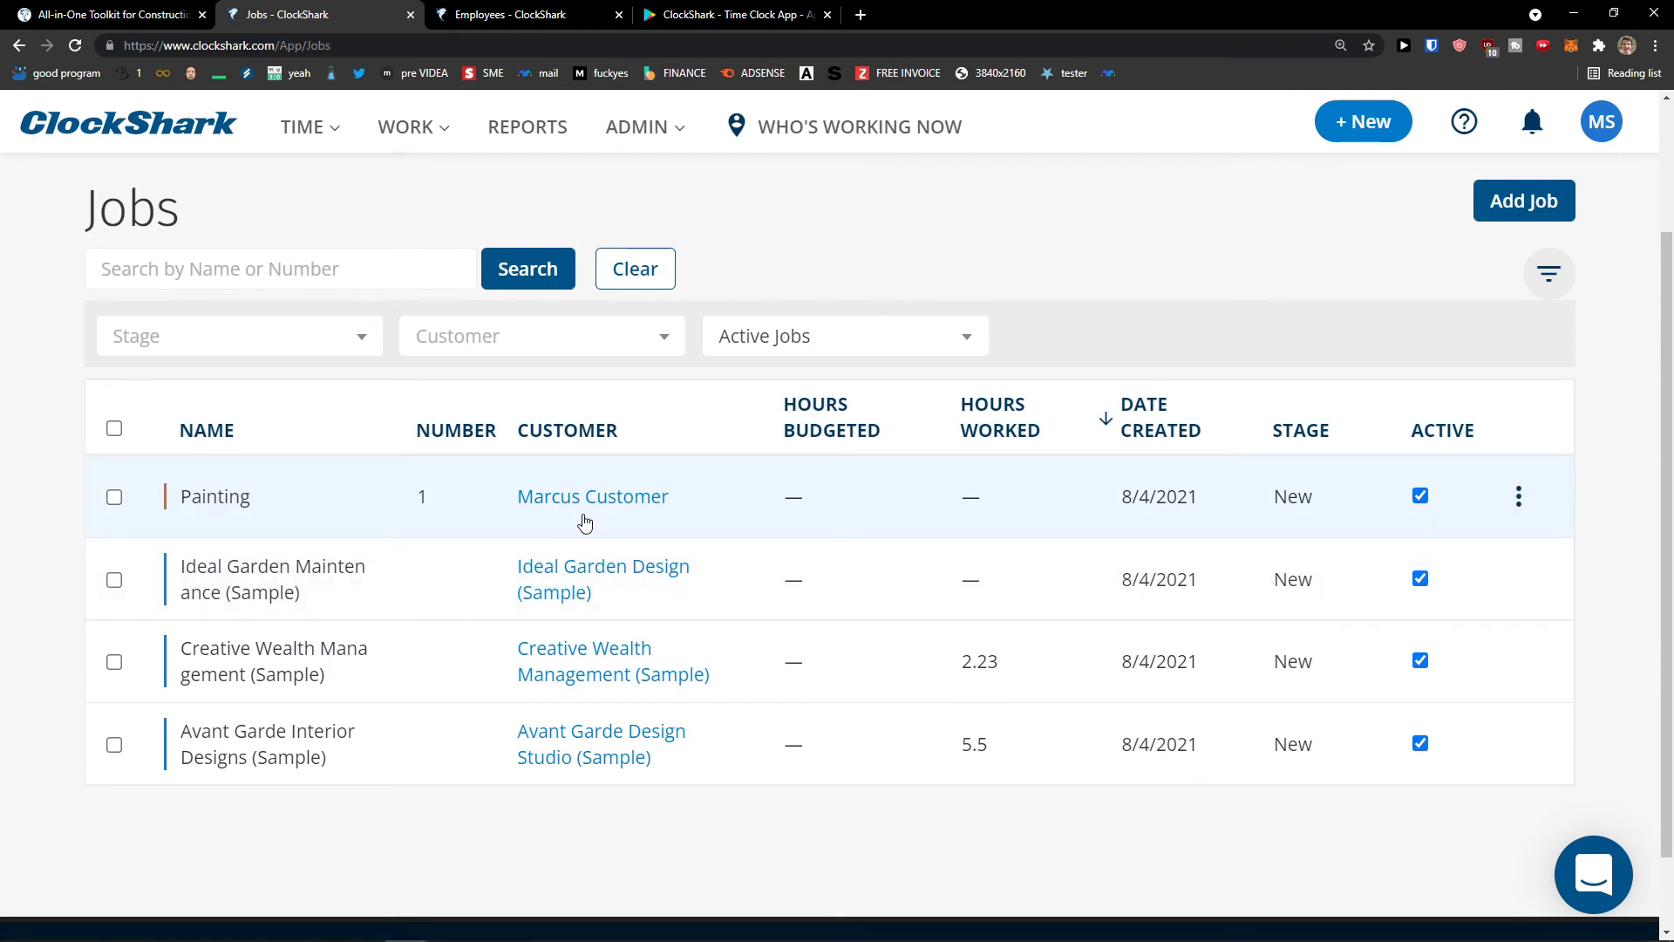
scroll(558, 532, up, 2)
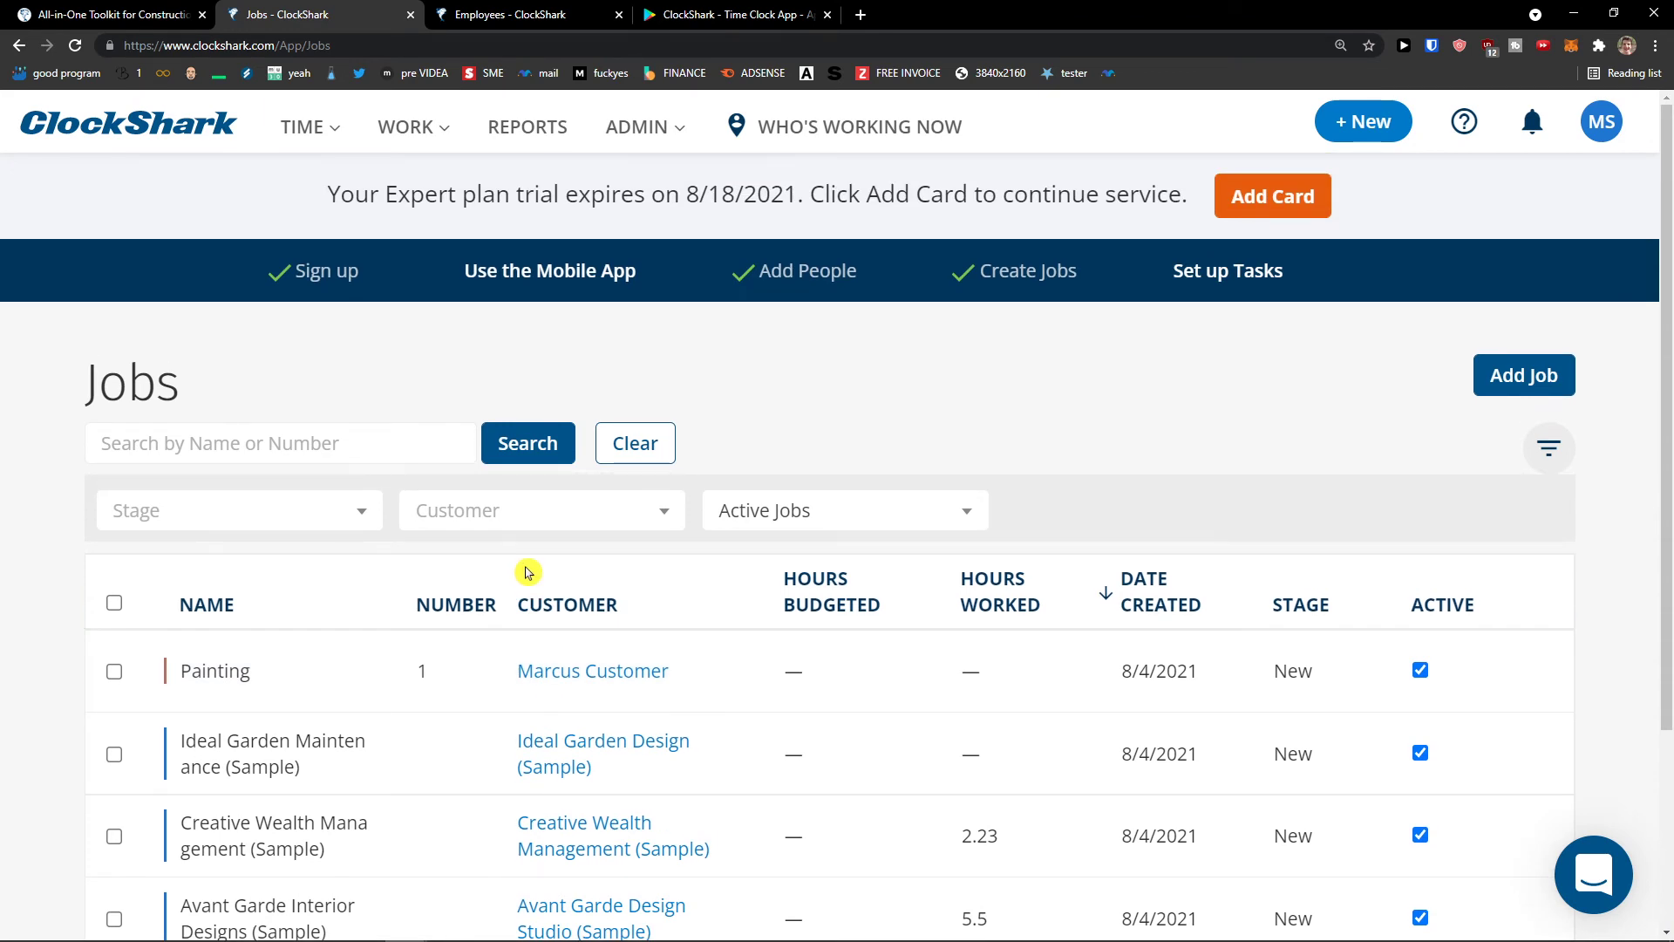
click(637, 131)
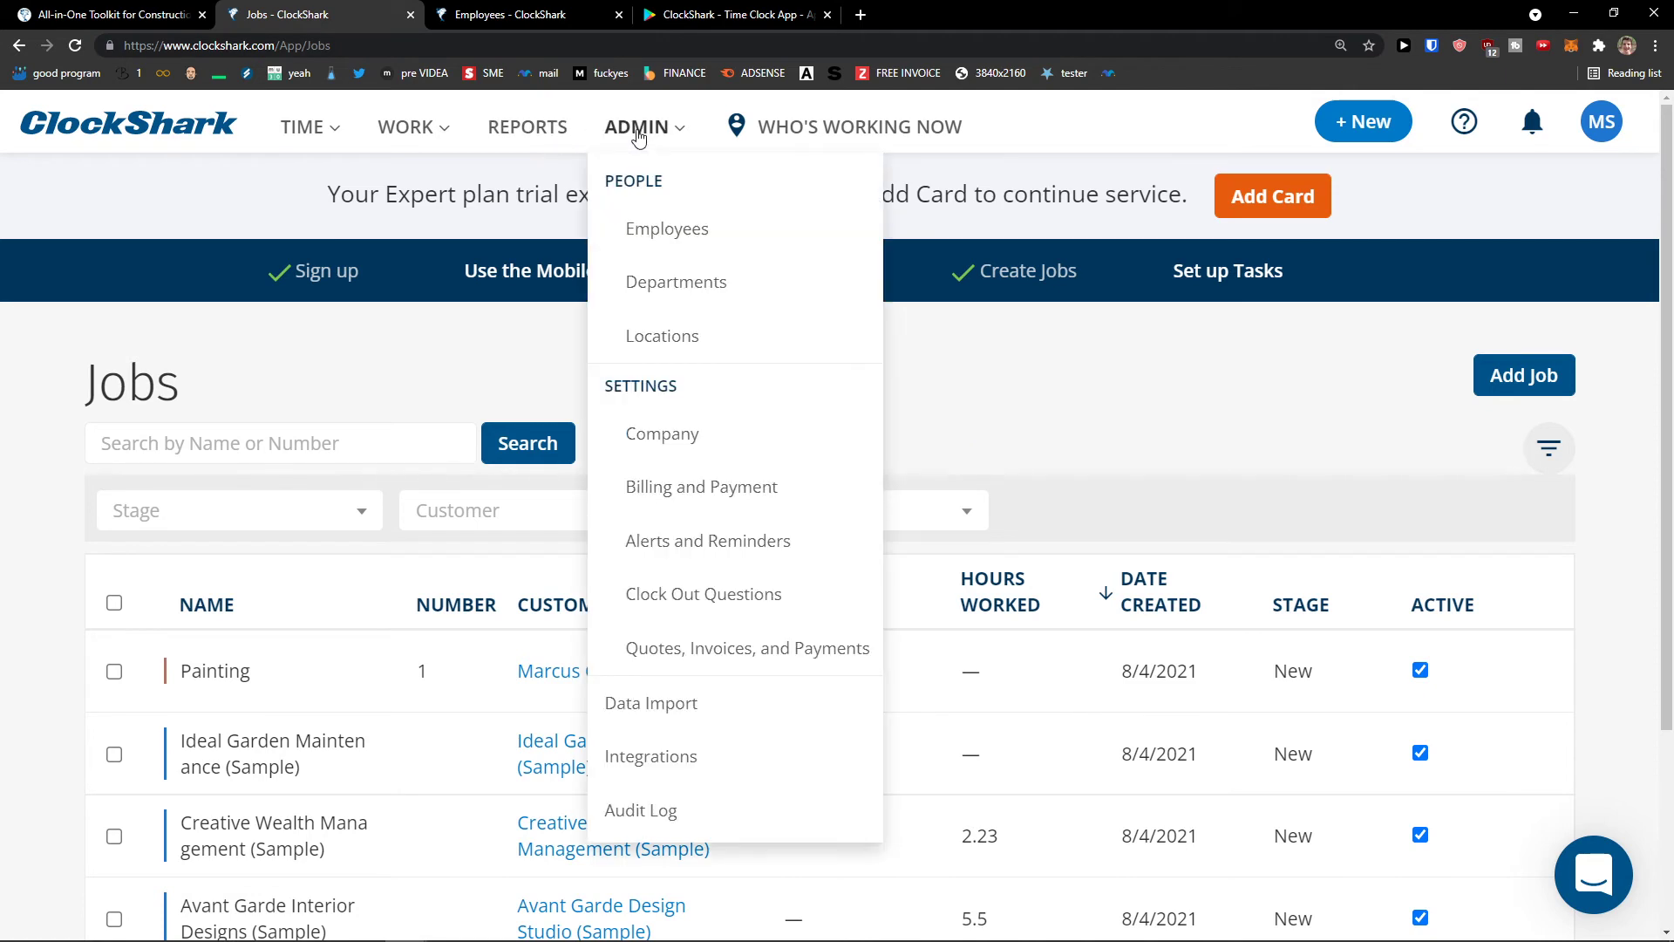
- Start a new task on the Tasks page with access kept at Allow Everyone
click(448, 136)
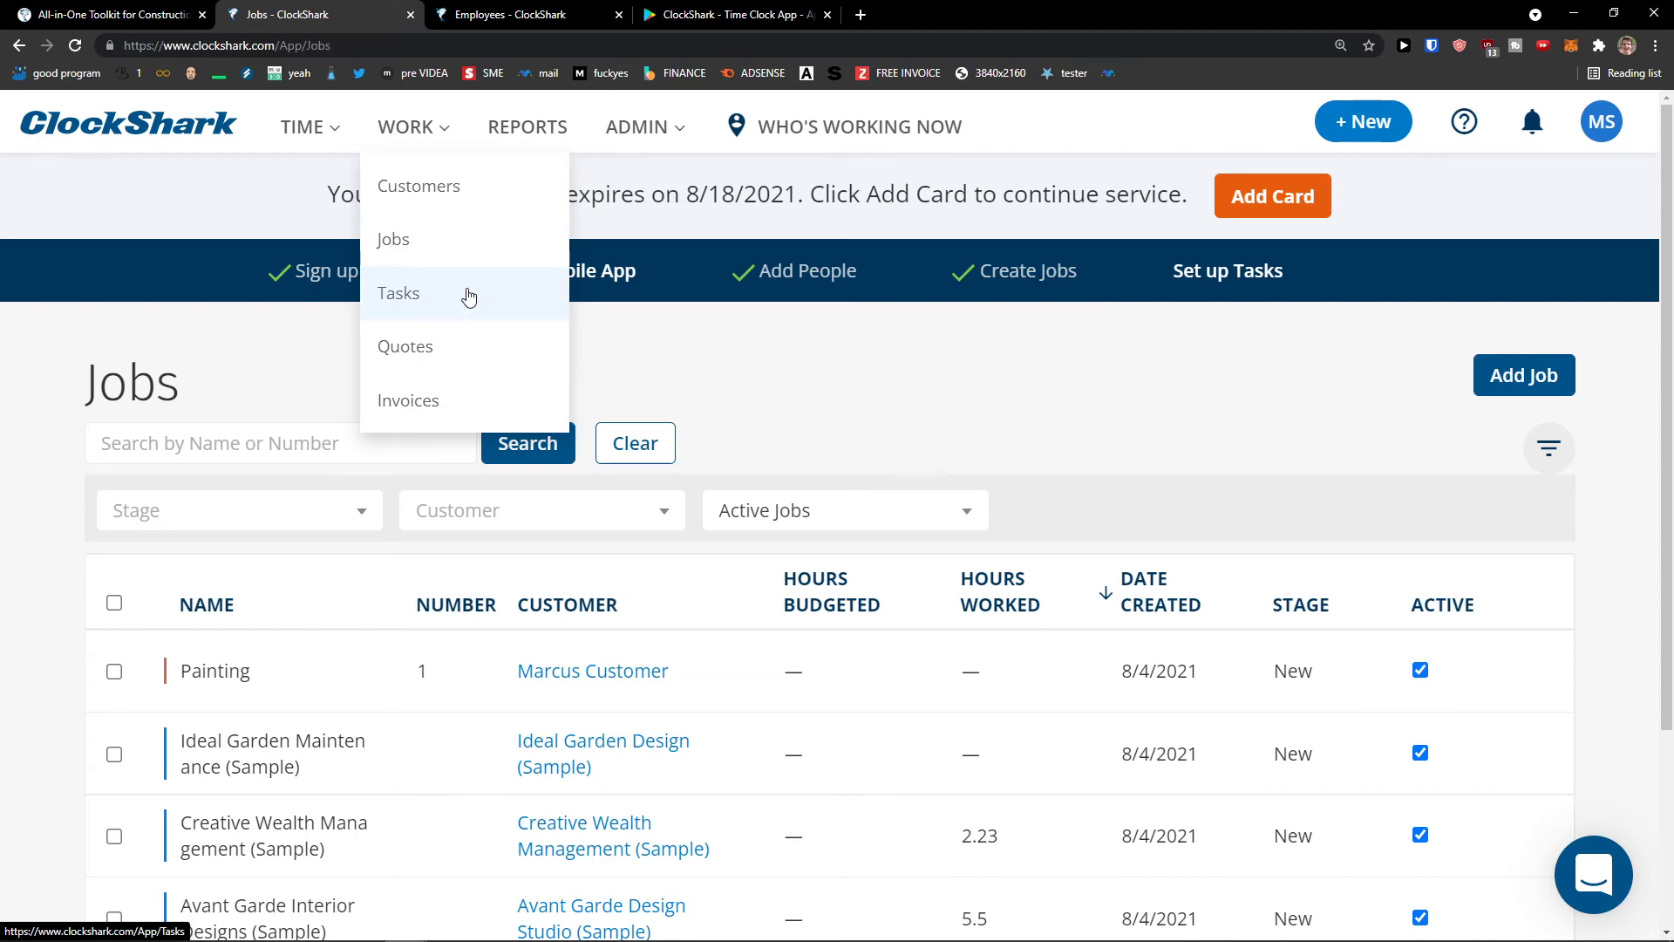
click(469, 297)
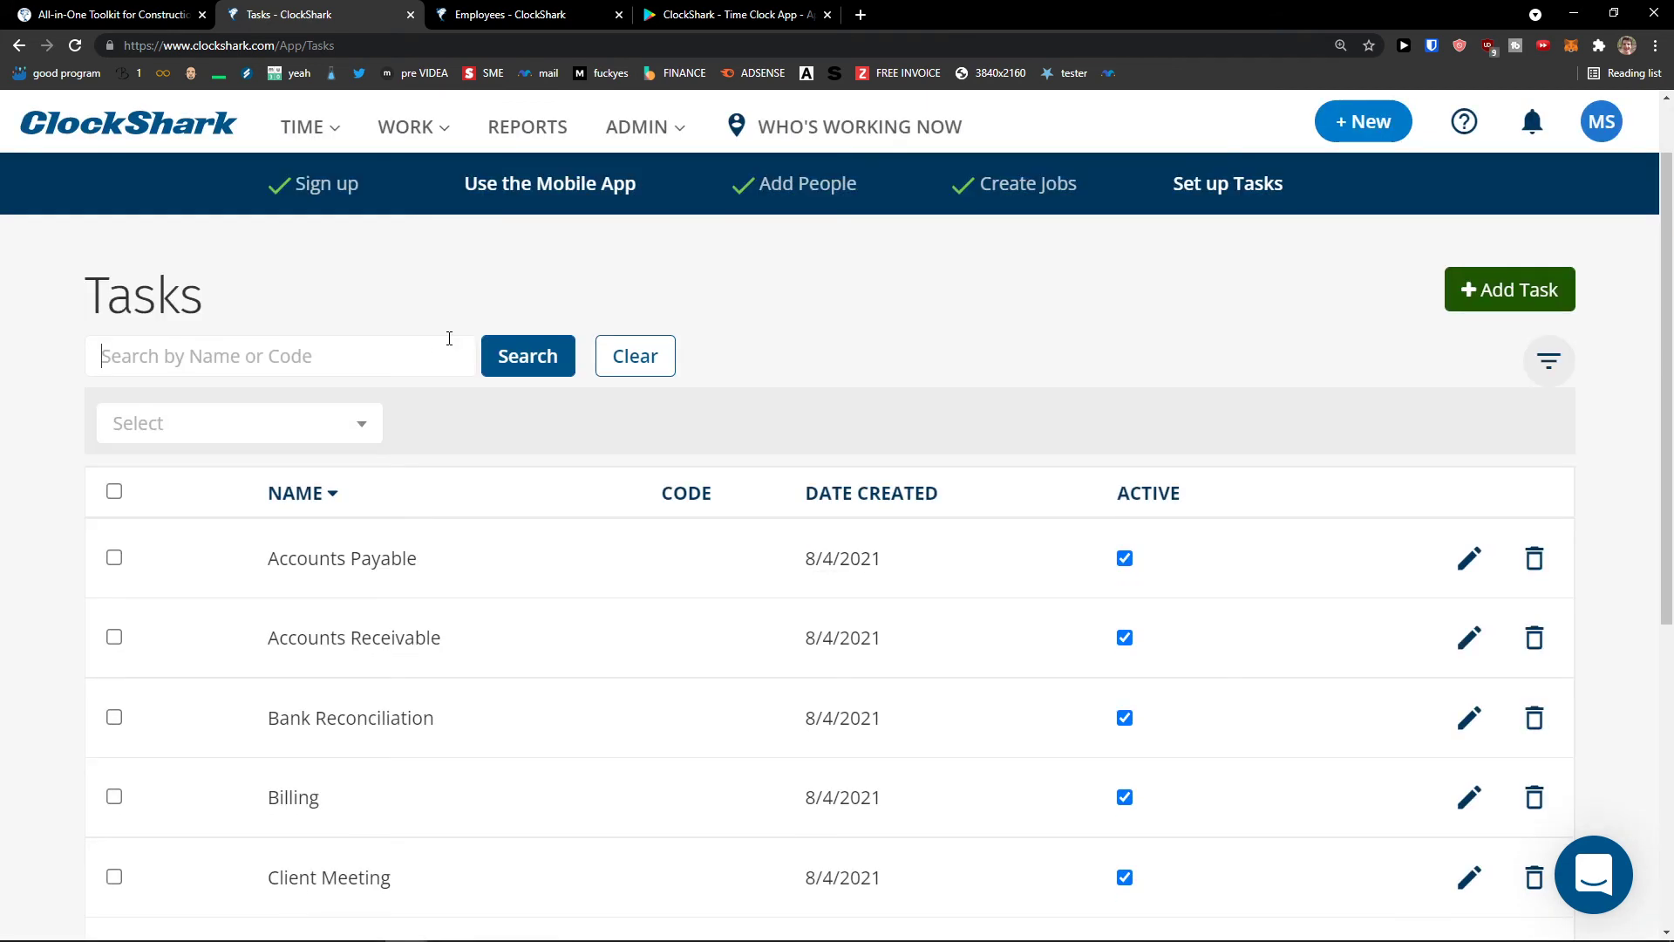
click(1511, 289)
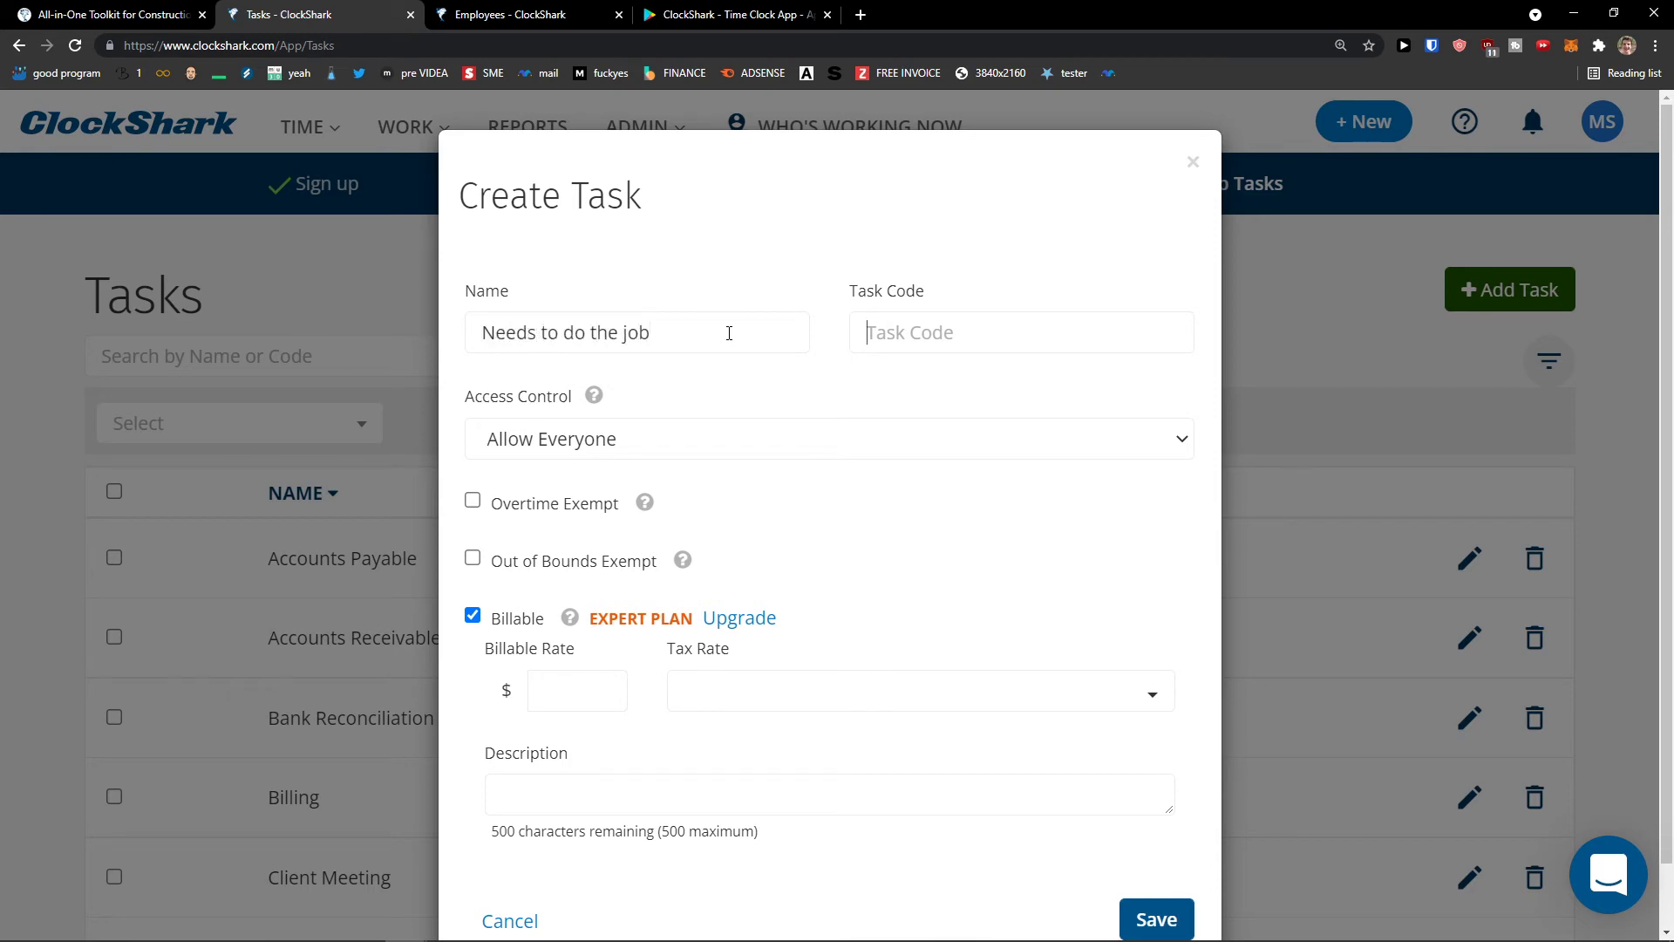
click(709, 442)
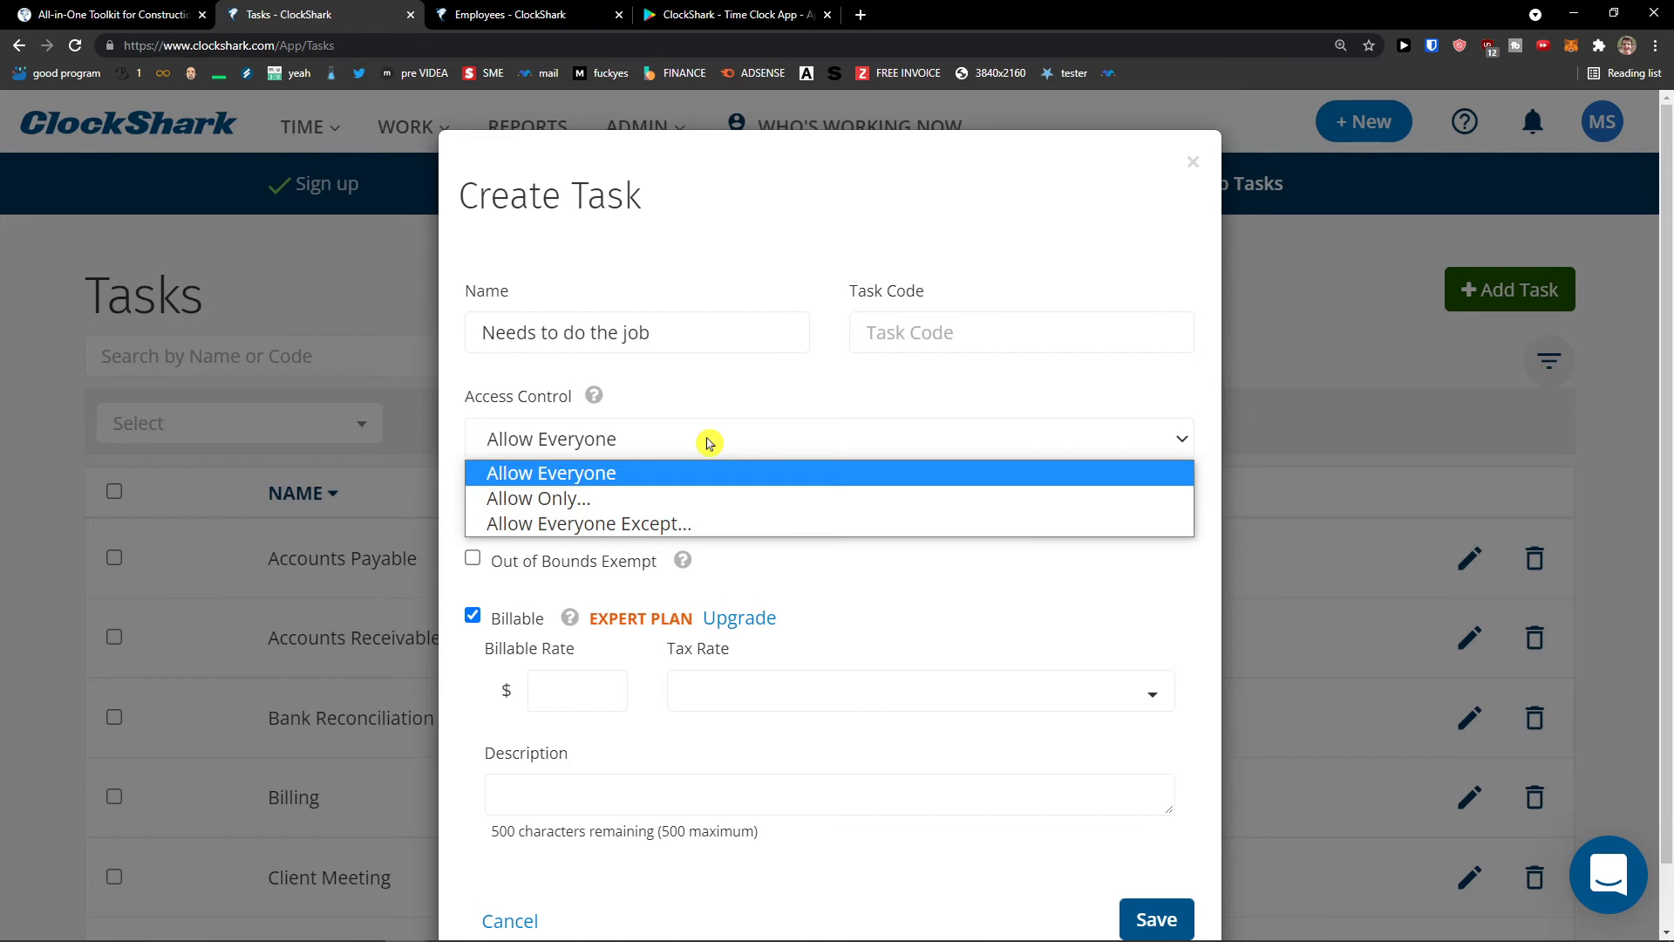
click(712, 422)
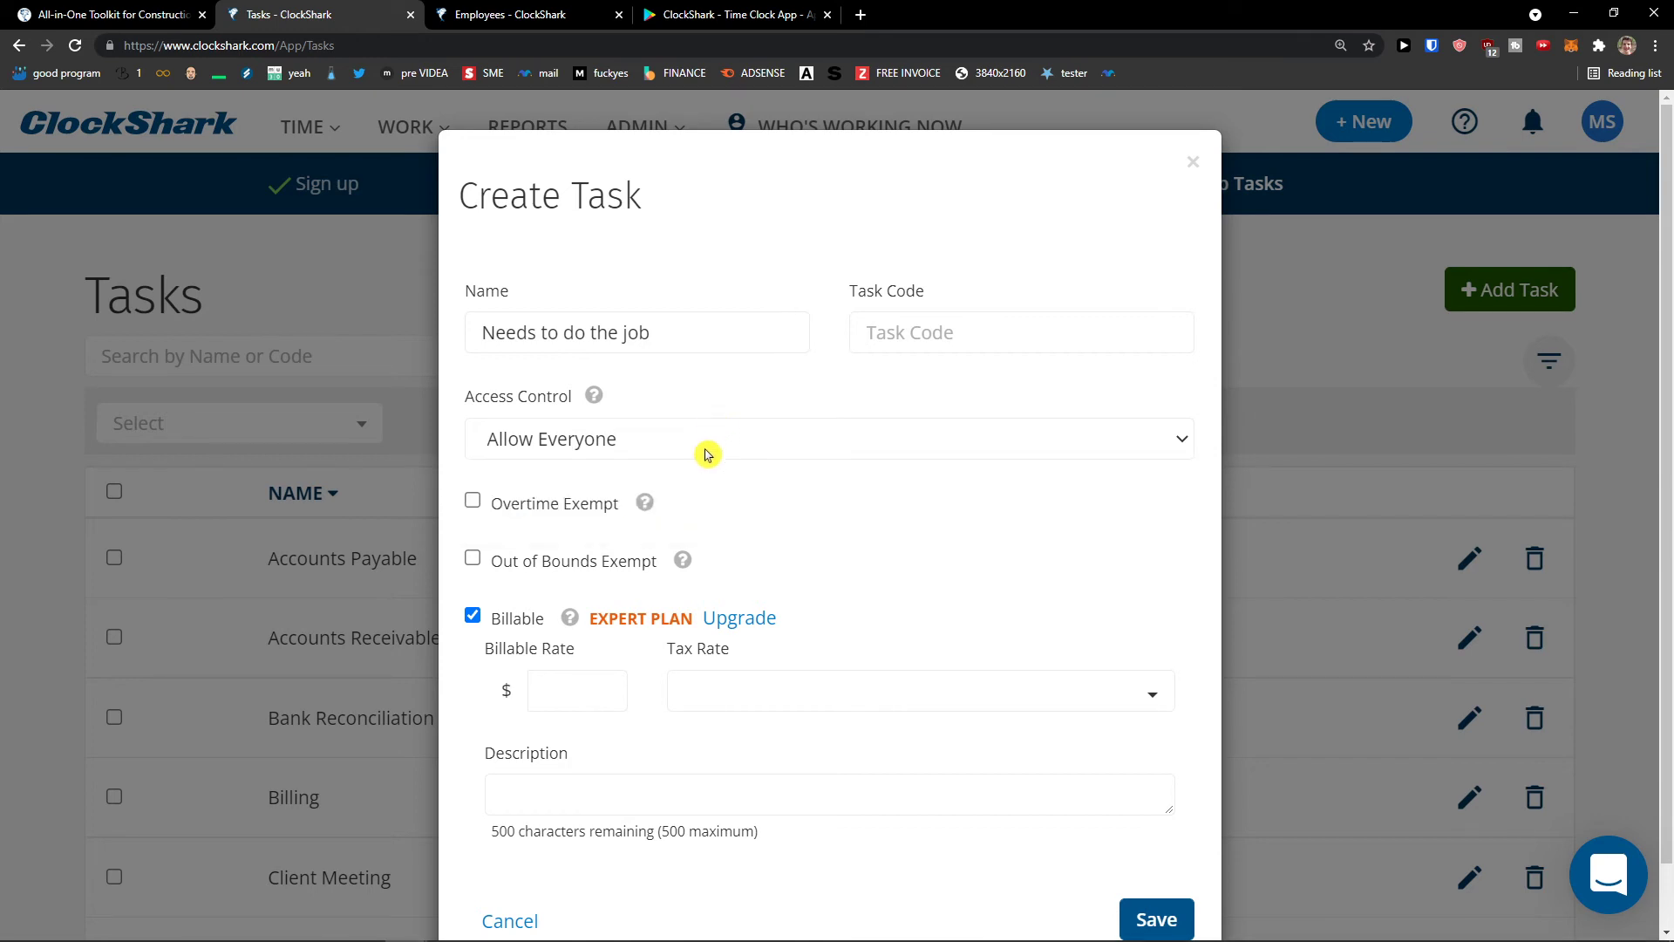
click(706, 455)
click(708, 434)
- Untick Billable and save the task 'Needs to do the job'
scroll(708, 434, down, 1)
mouse_move(649, 440)
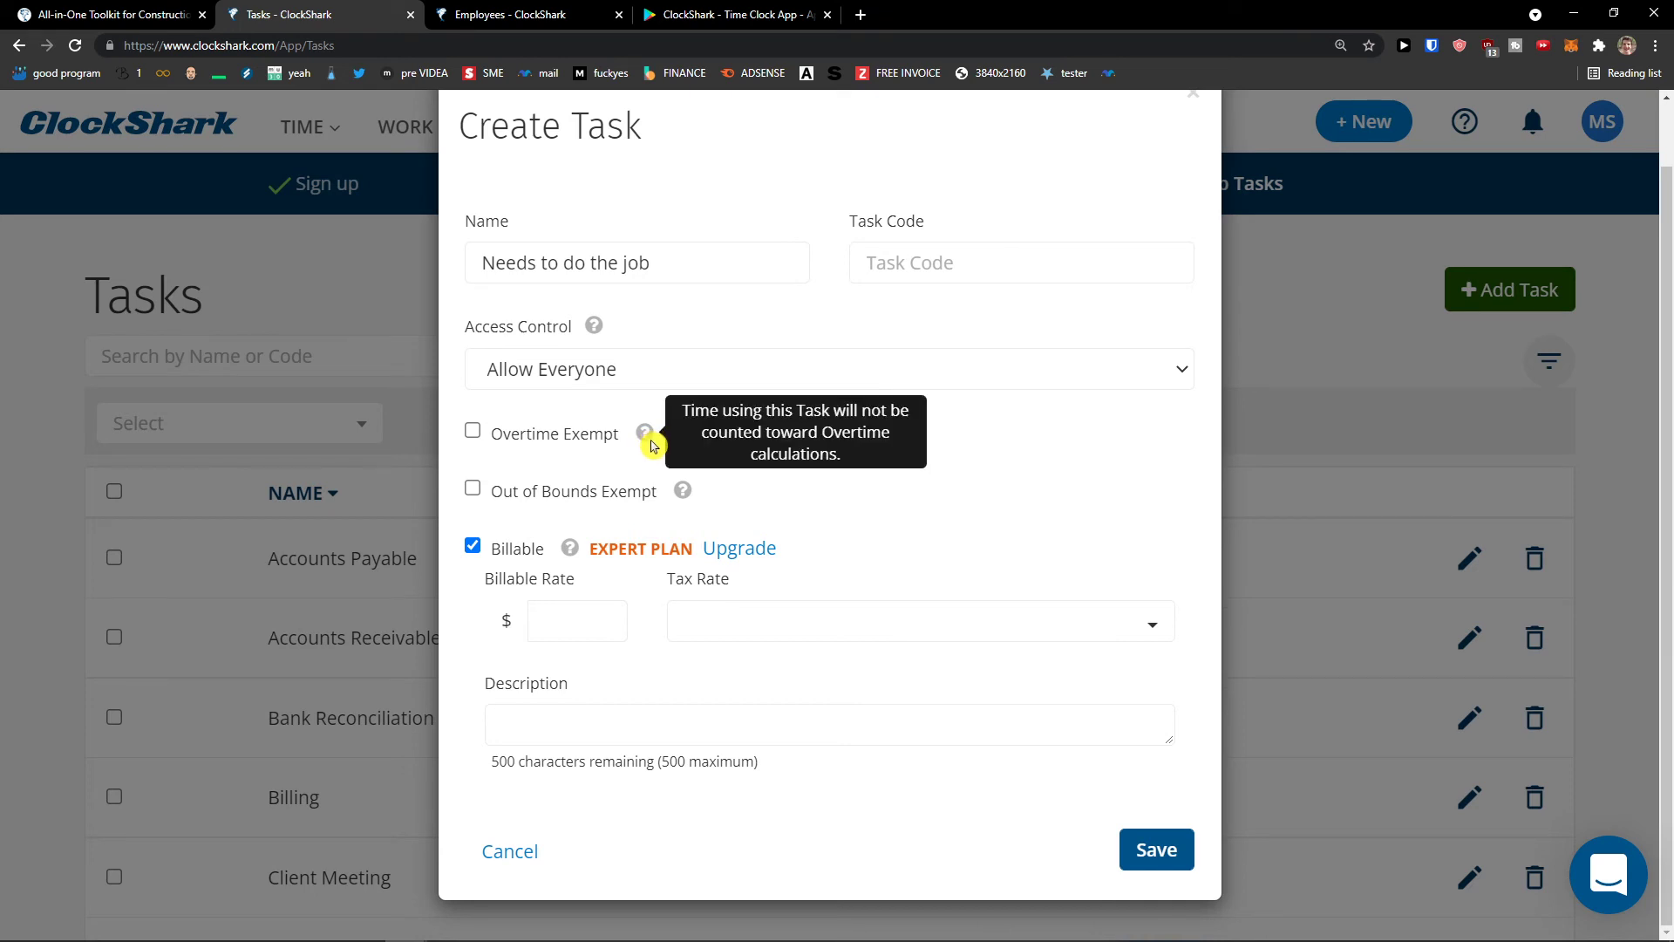
mouse_move(682, 495)
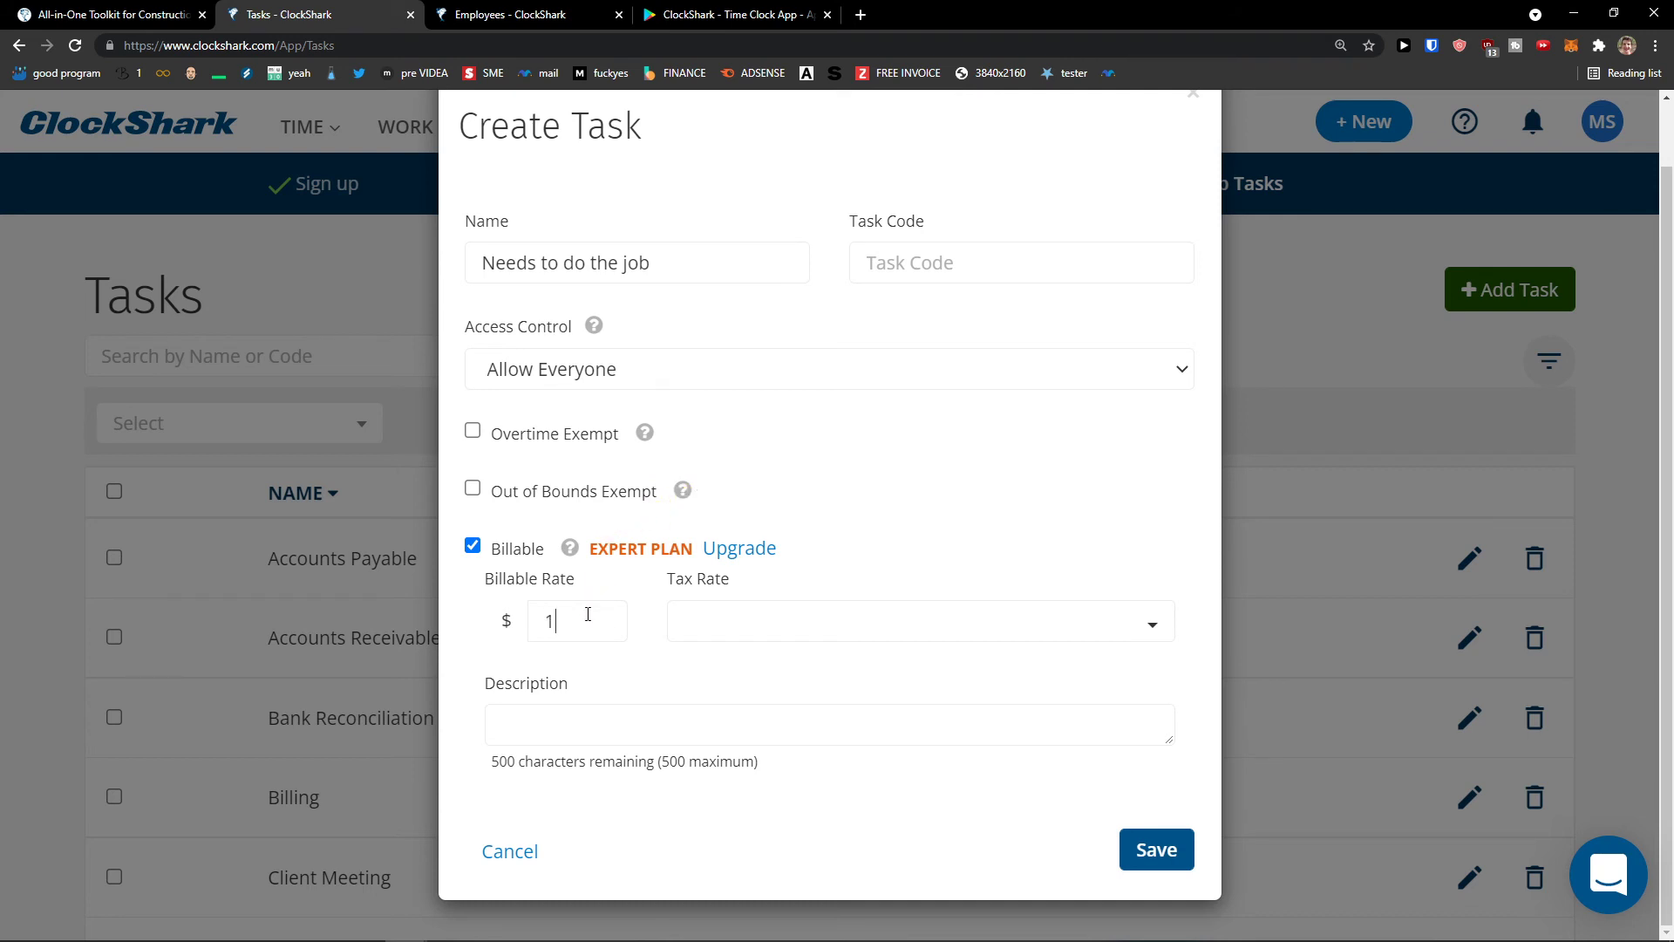
click(491, 551)
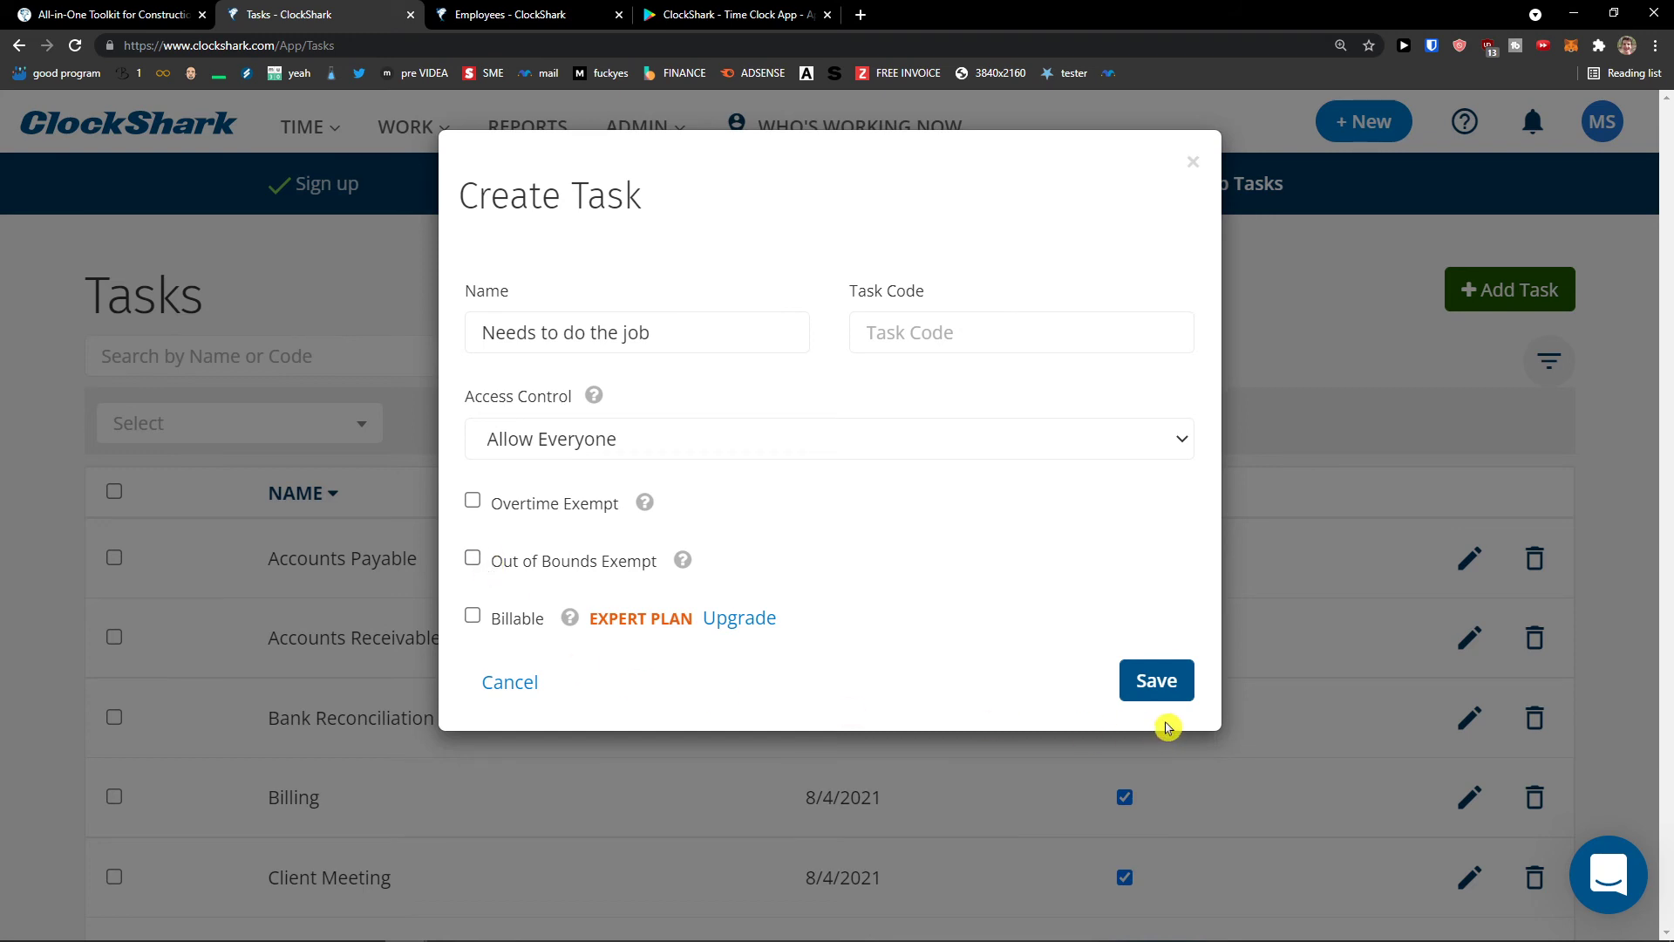
click(1169, 685)
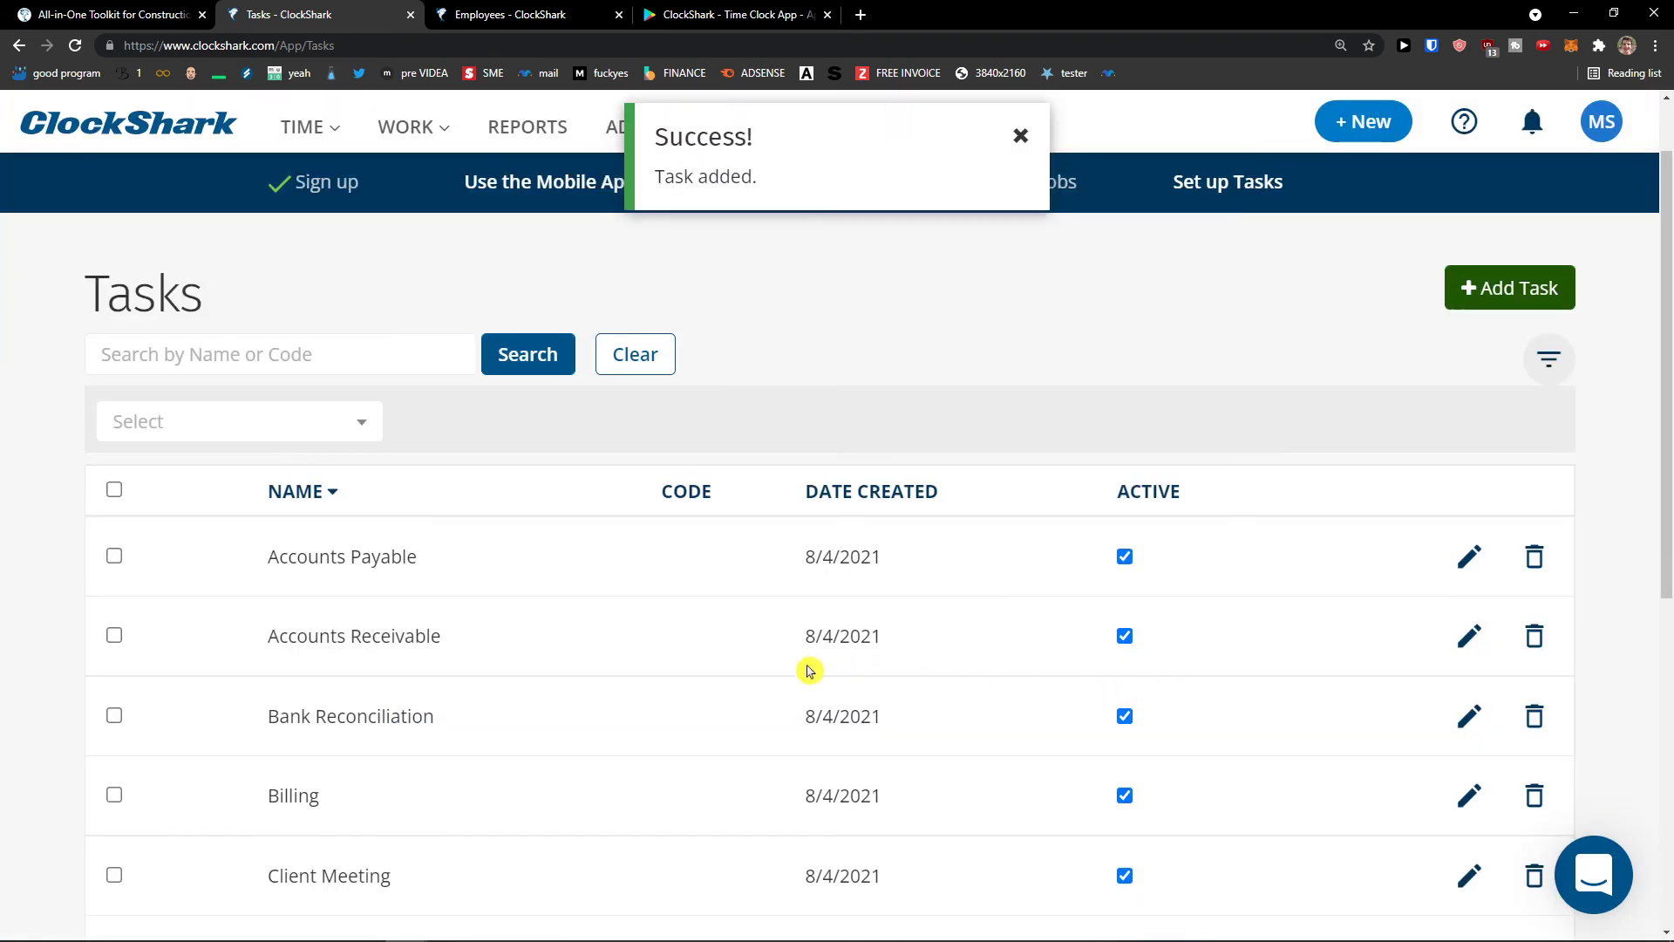
- Open an empty Add Quote draft from the Quotes page and look through its fields
scroll(798, 669, down, 7)
scroll(647, 639, up, 5)
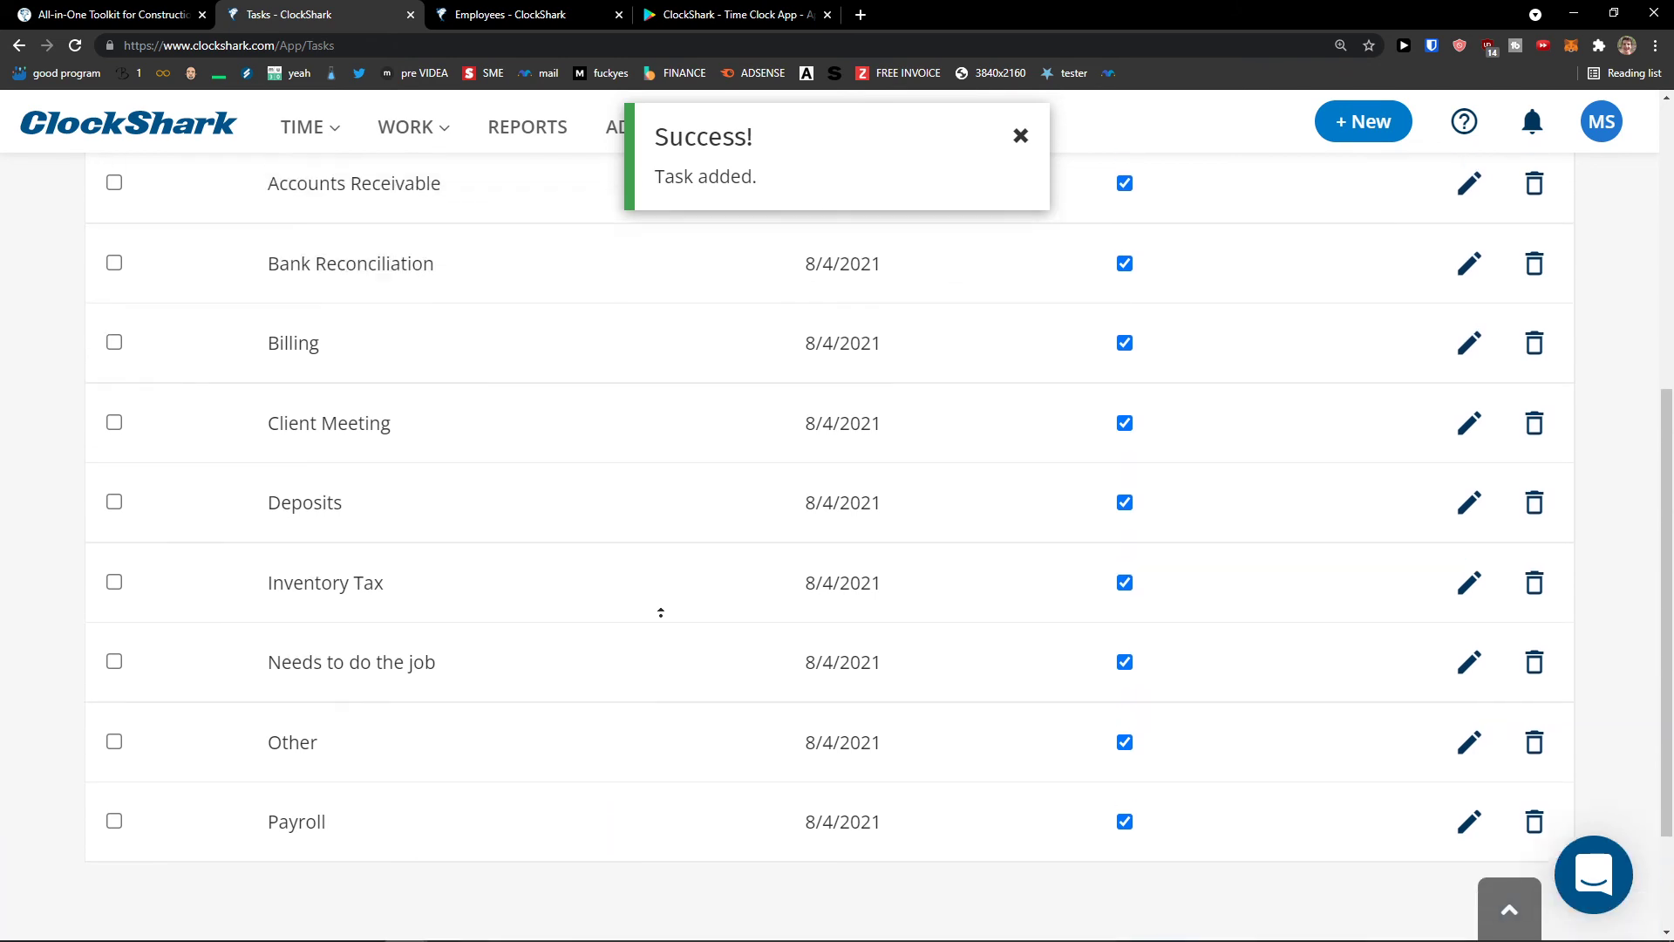
scroll(715, 744, down, 2)
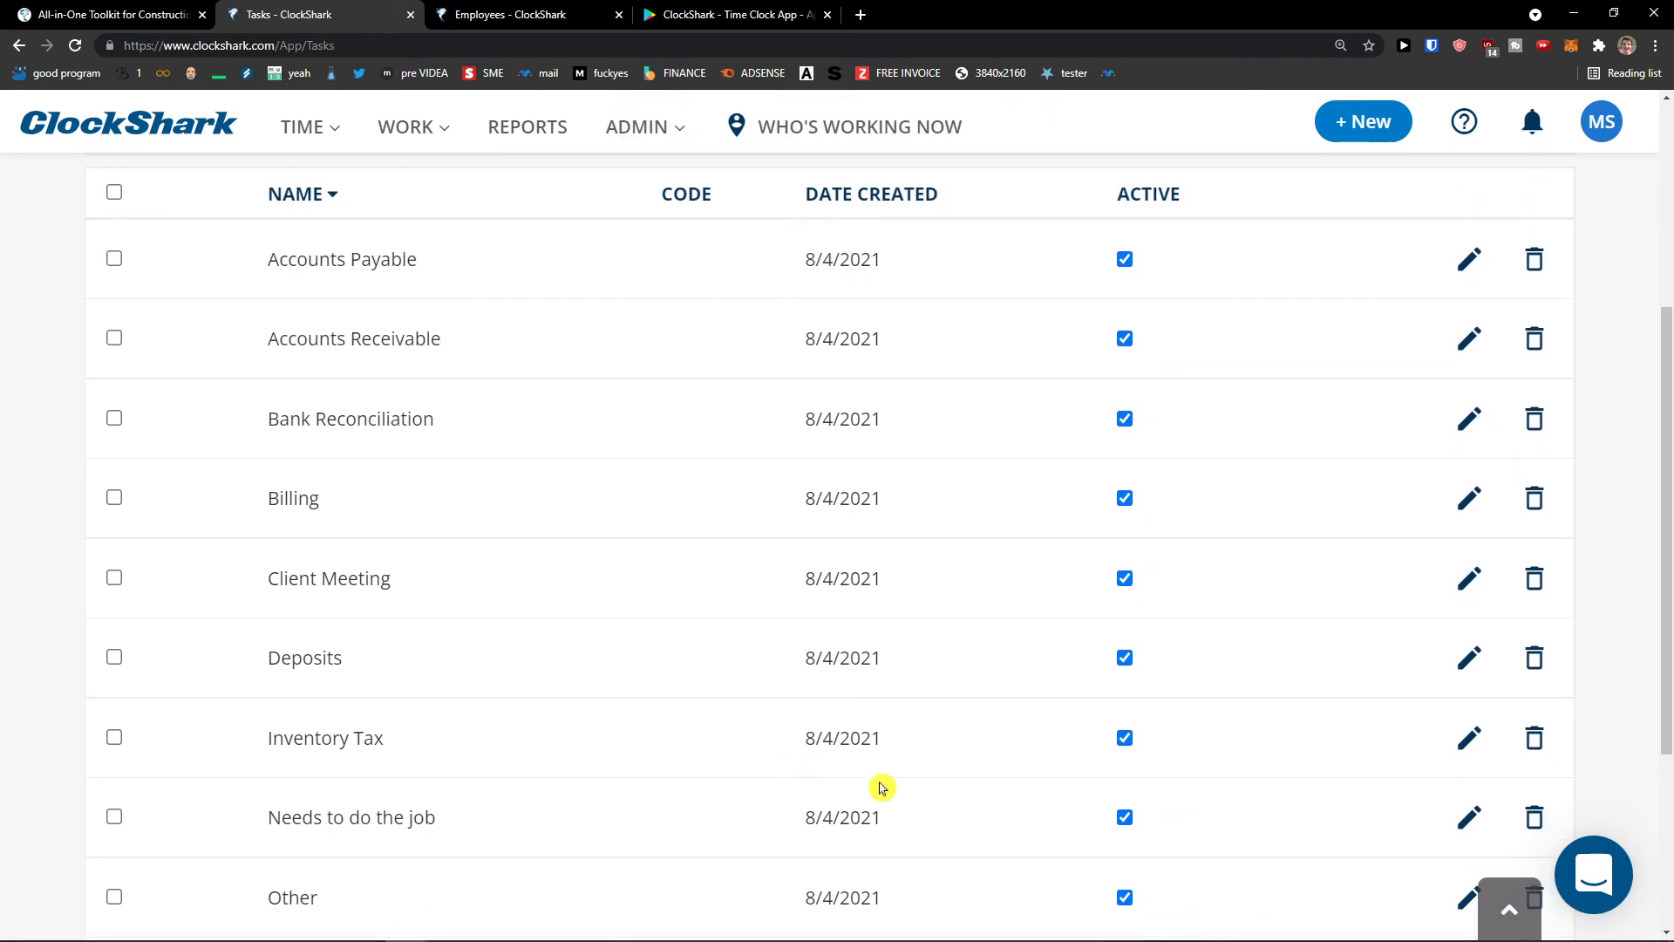
scroll(941, 837, up, 5)
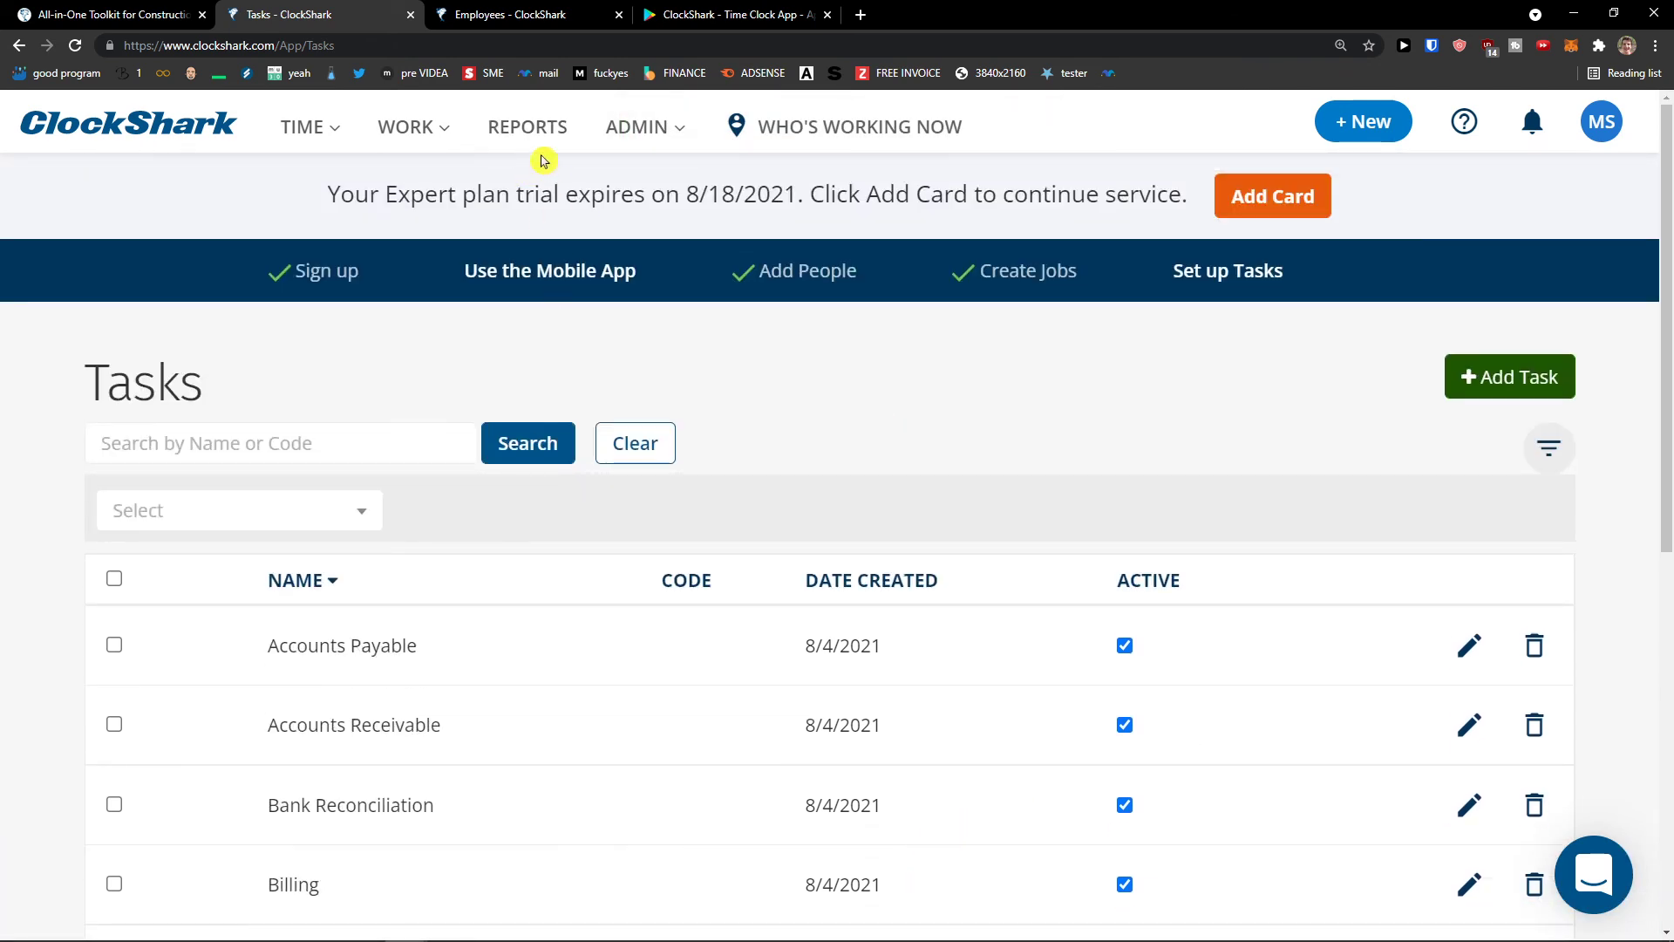
mouse_move(418, 131)
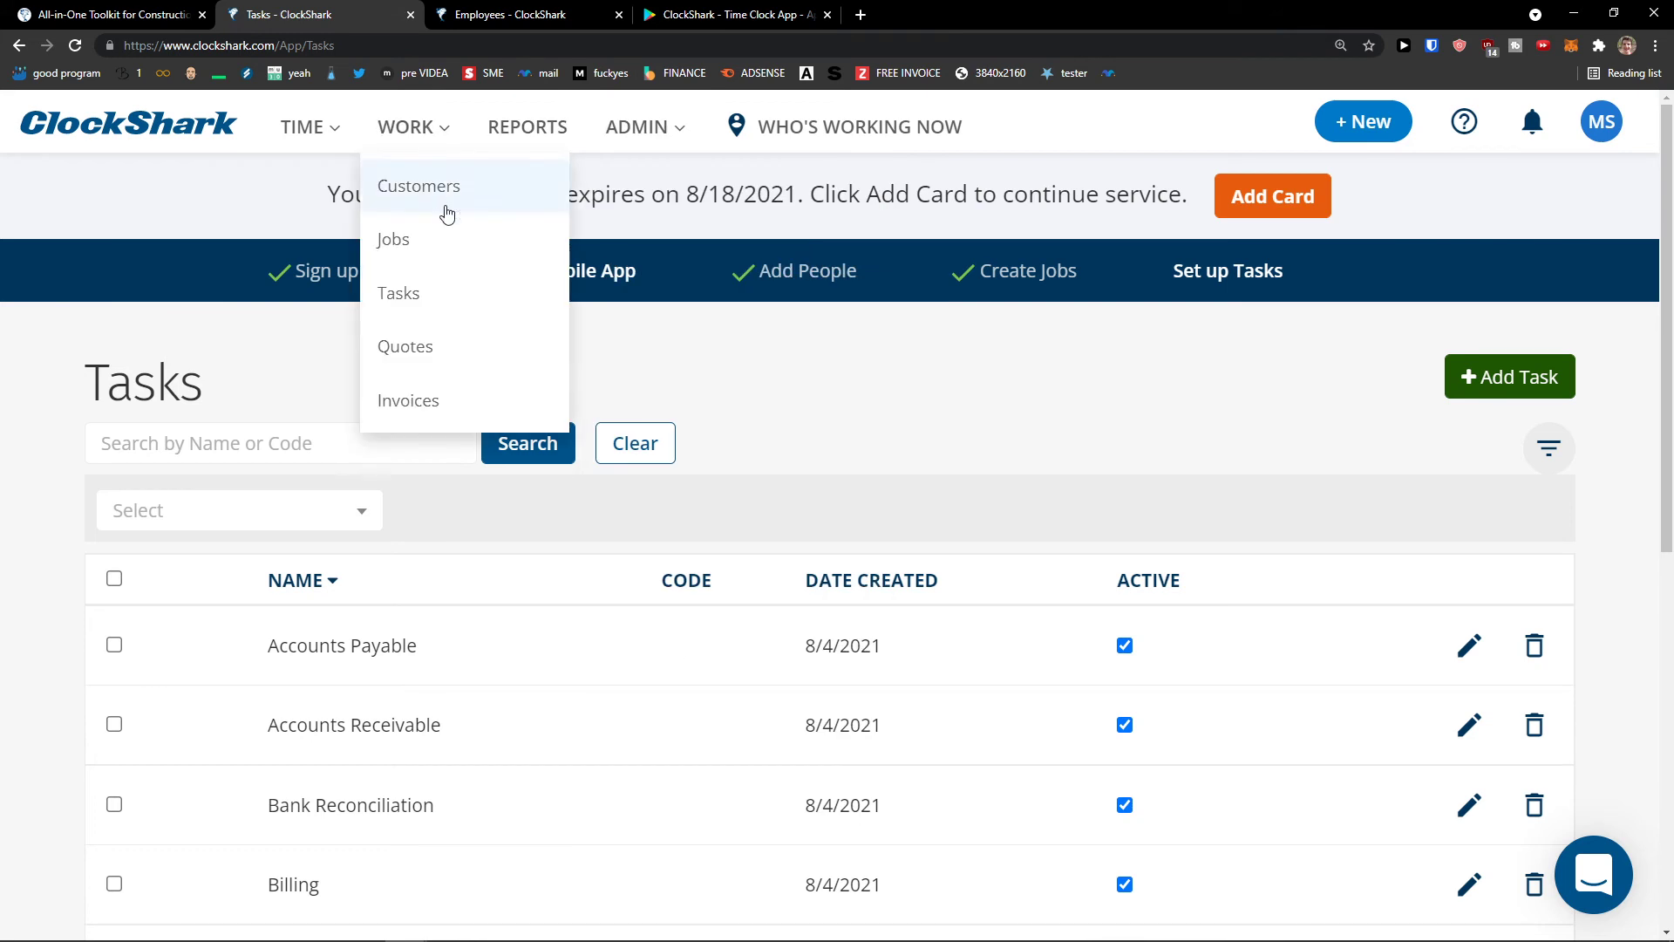
click(470, 346)
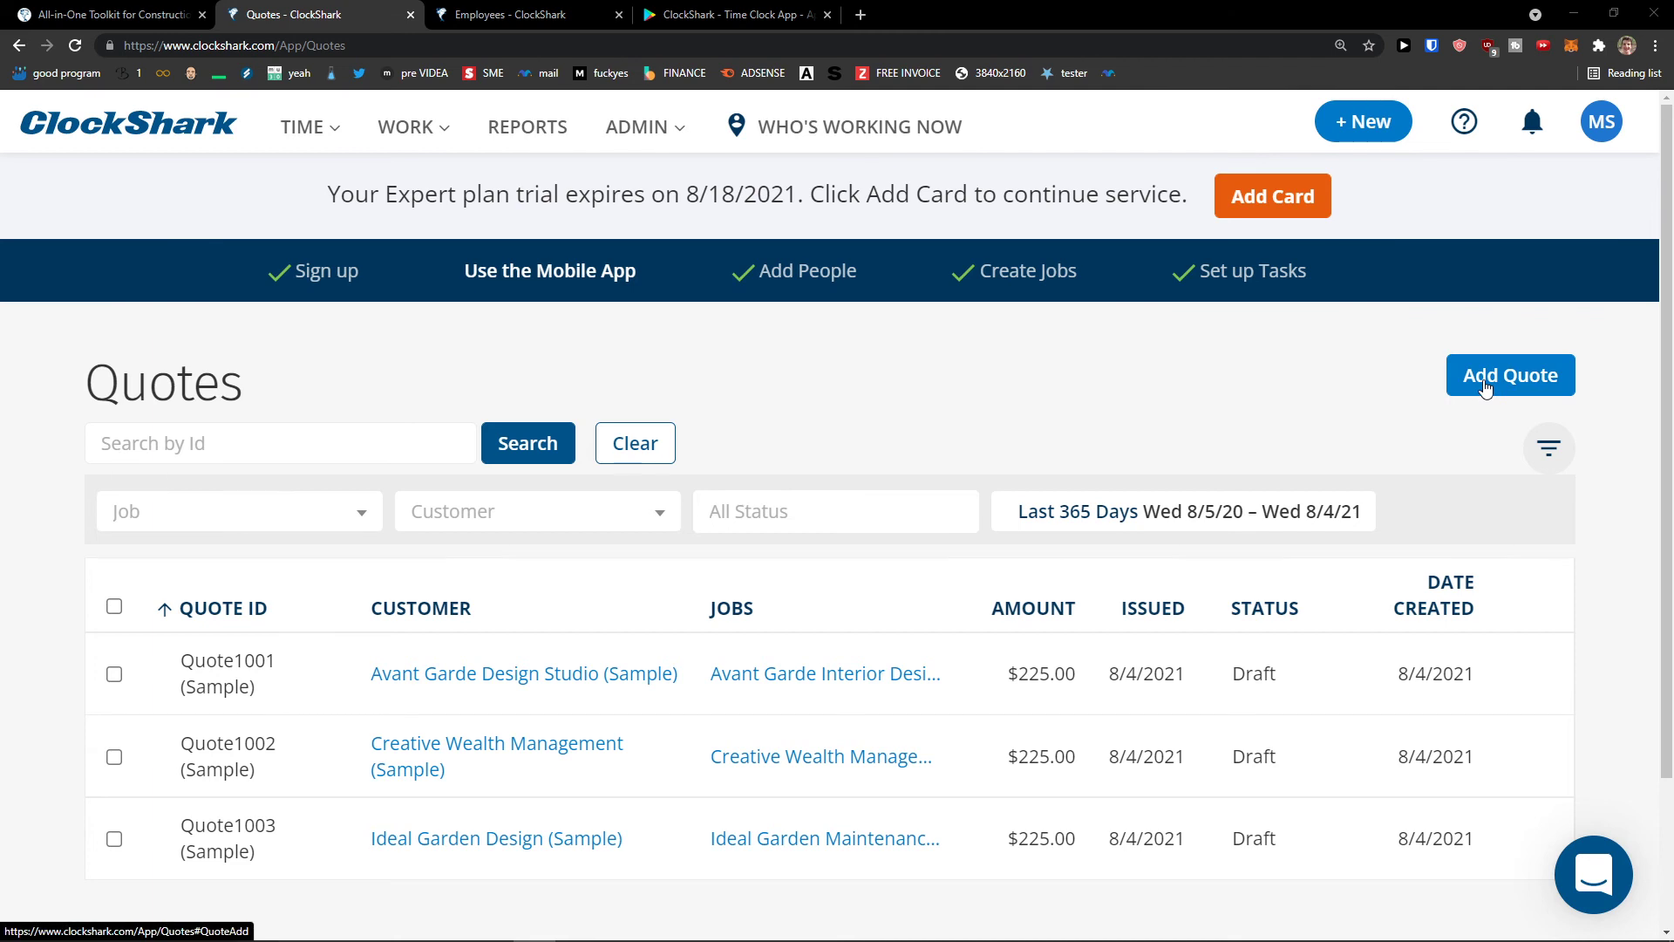
click(1486, 384)
scroll(658, 524, down, 2)
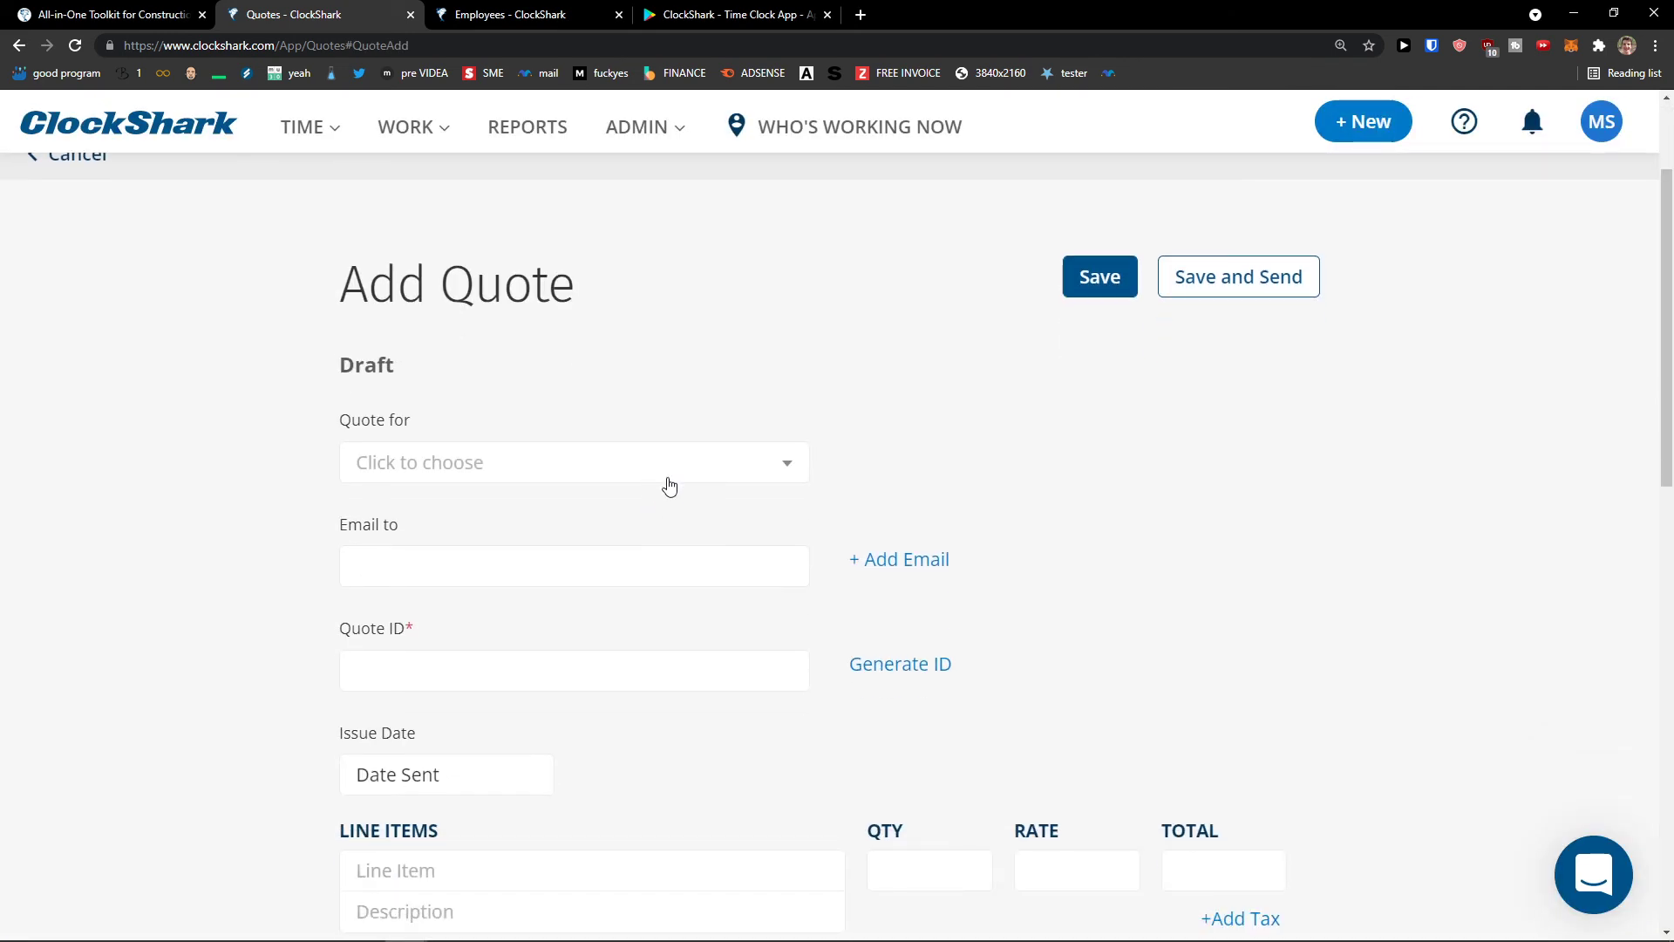
scroll(655, 515, down, 2)
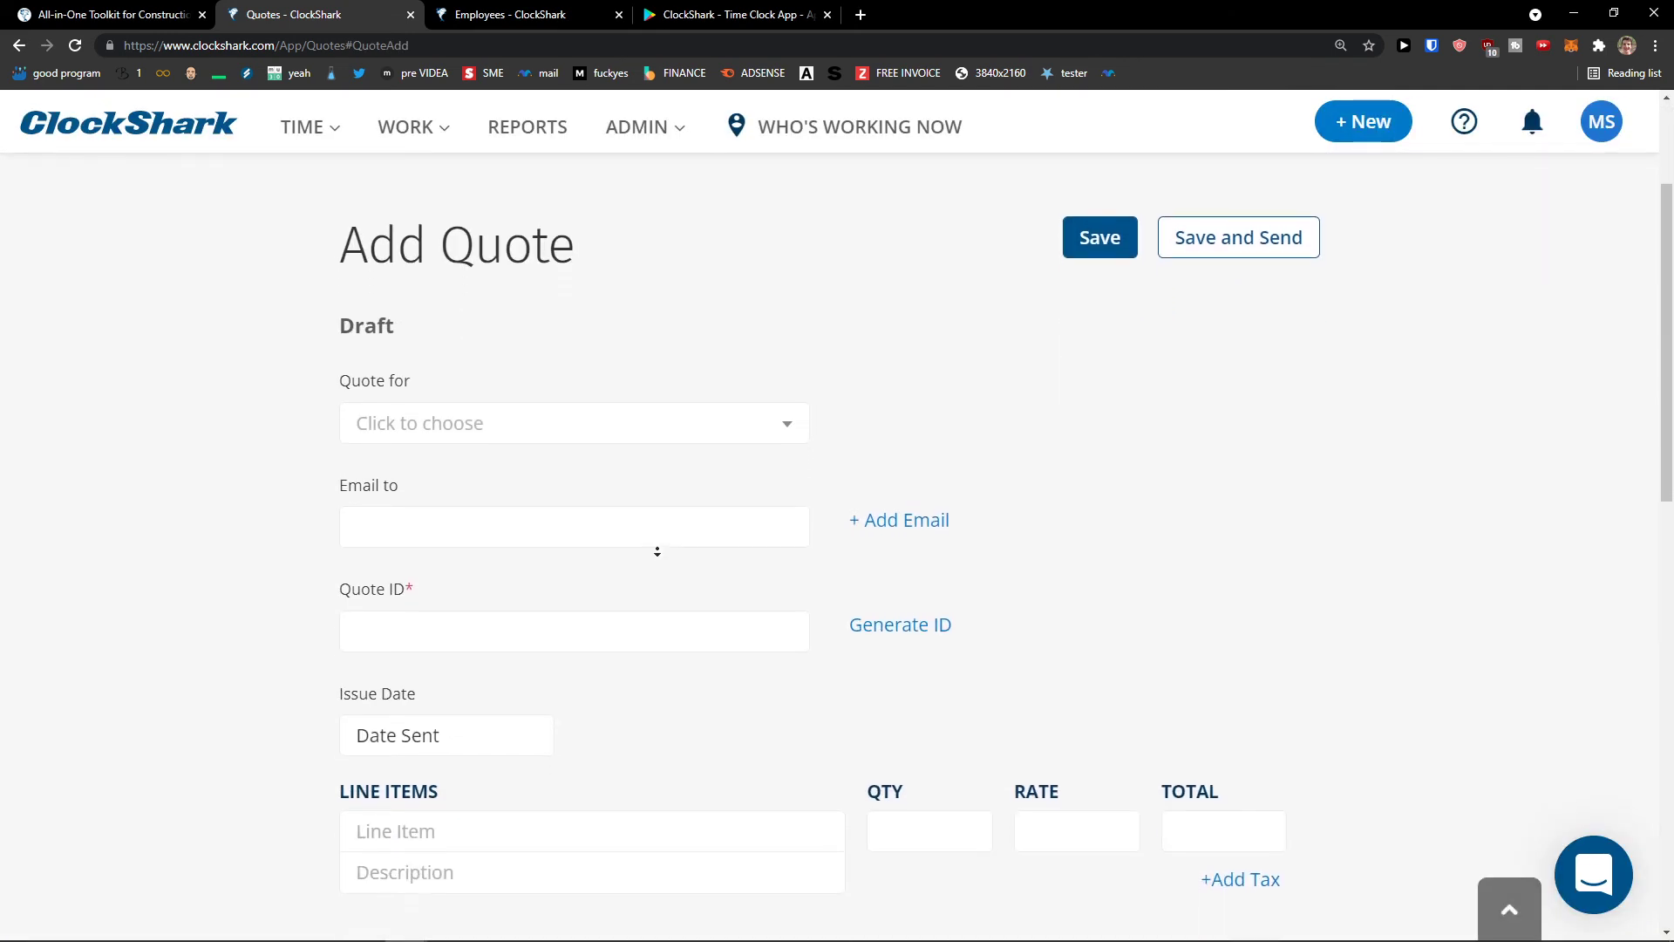
scroll(680, 456, up, 2)
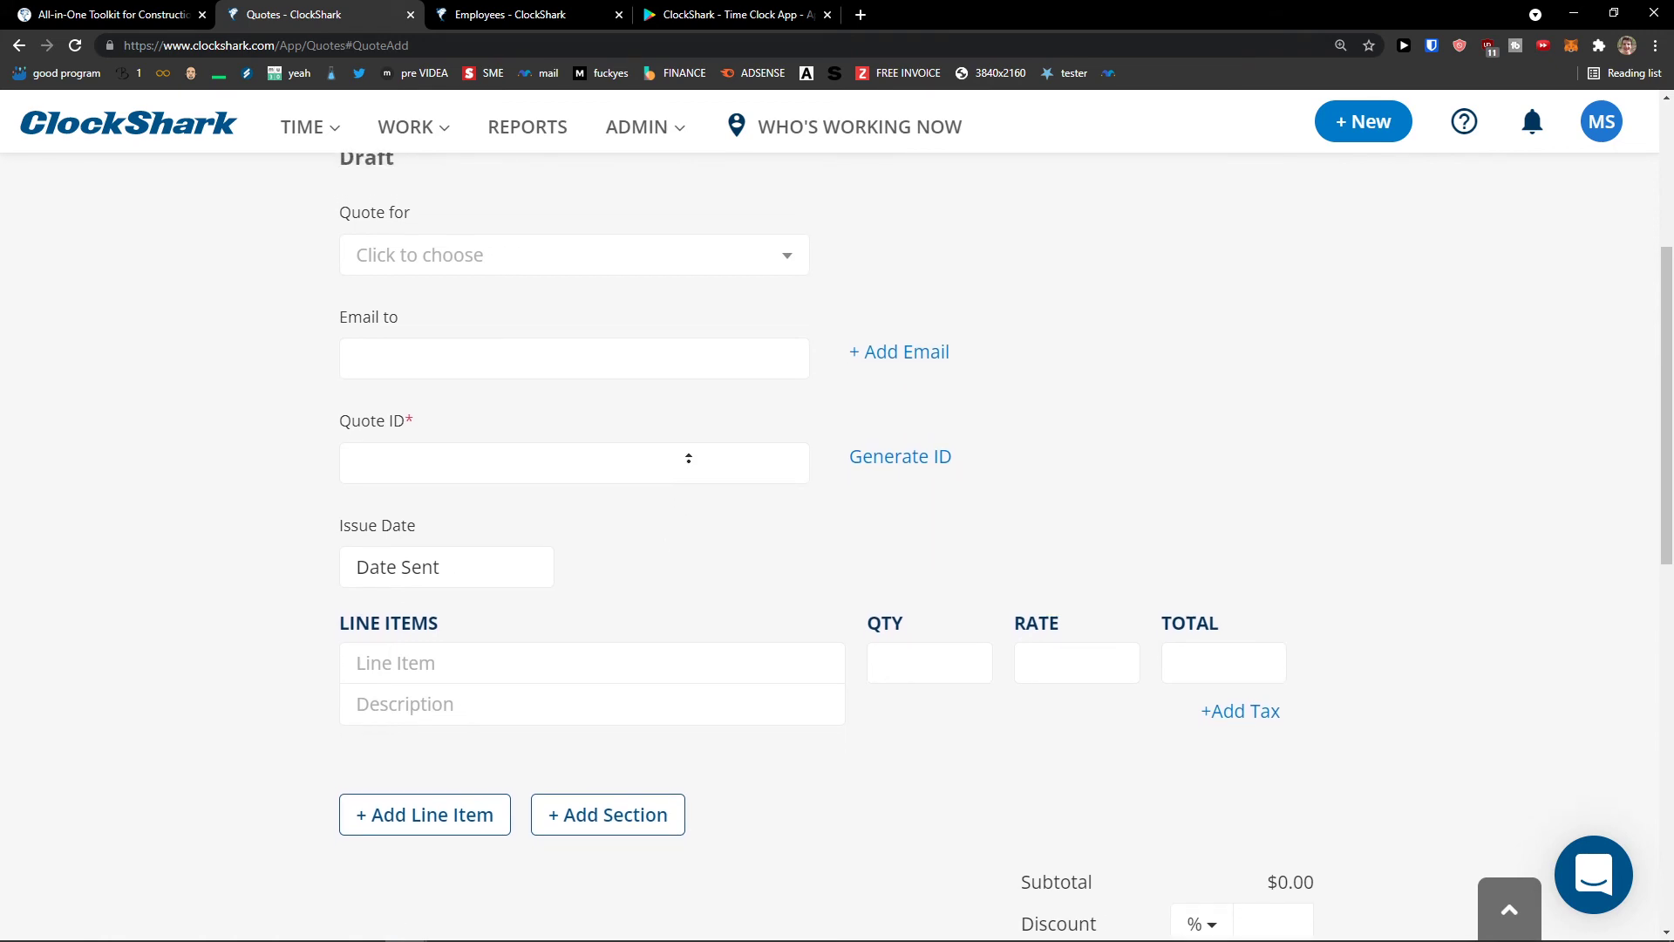
scroll(699, 442, up, 3)
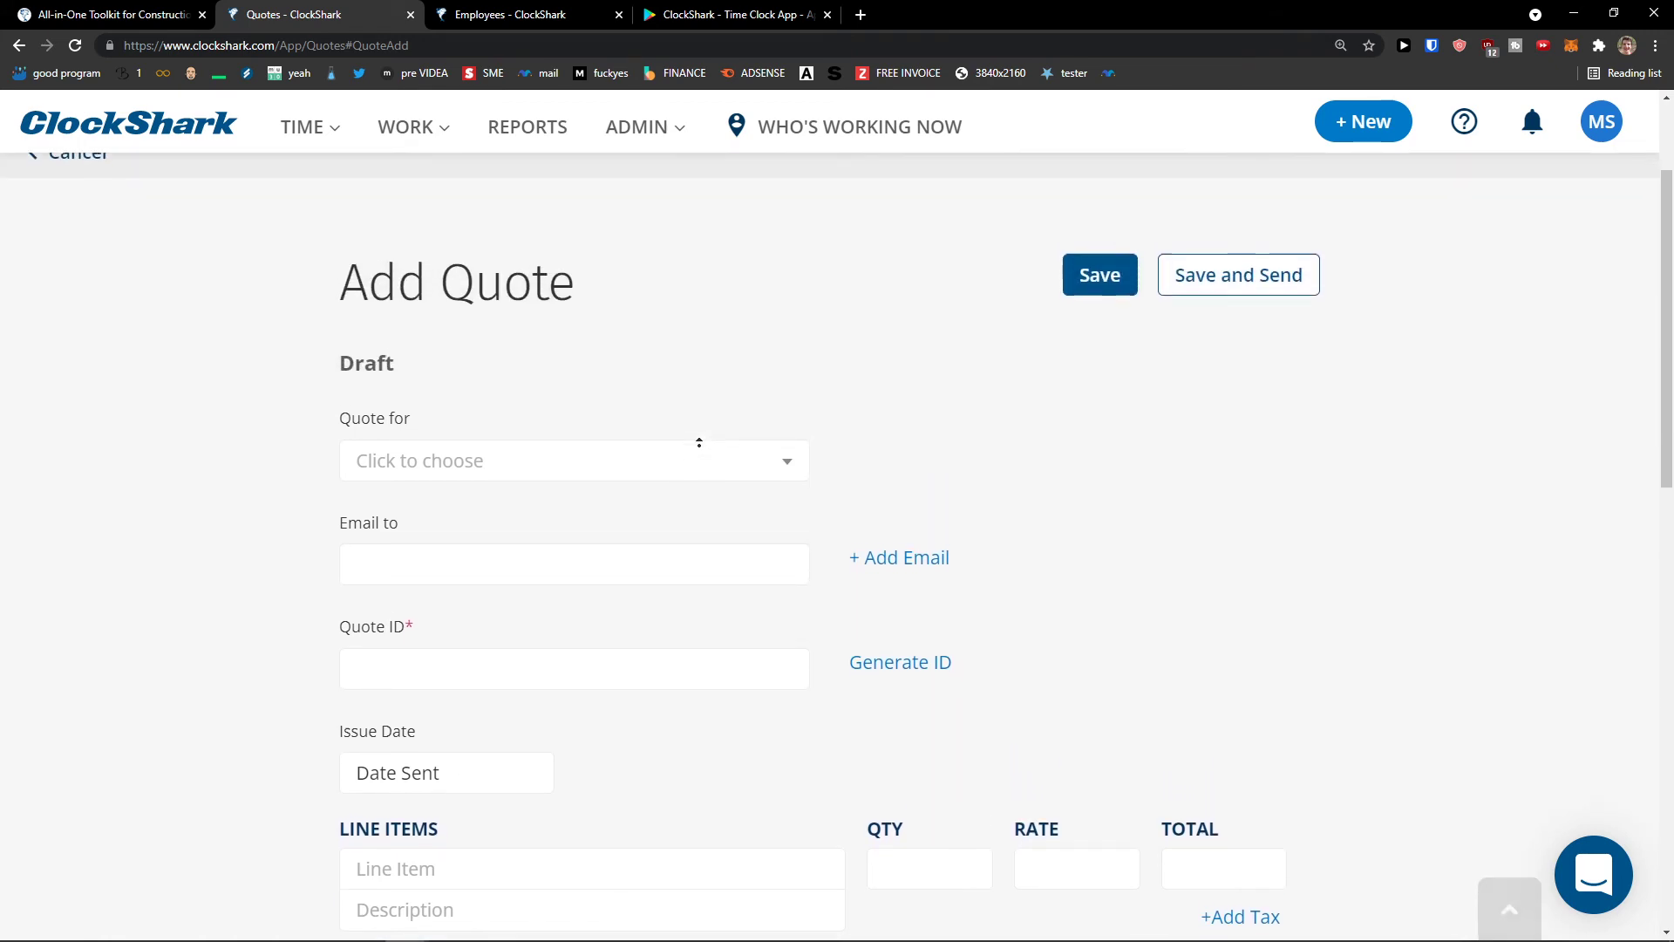
click(410, 129)
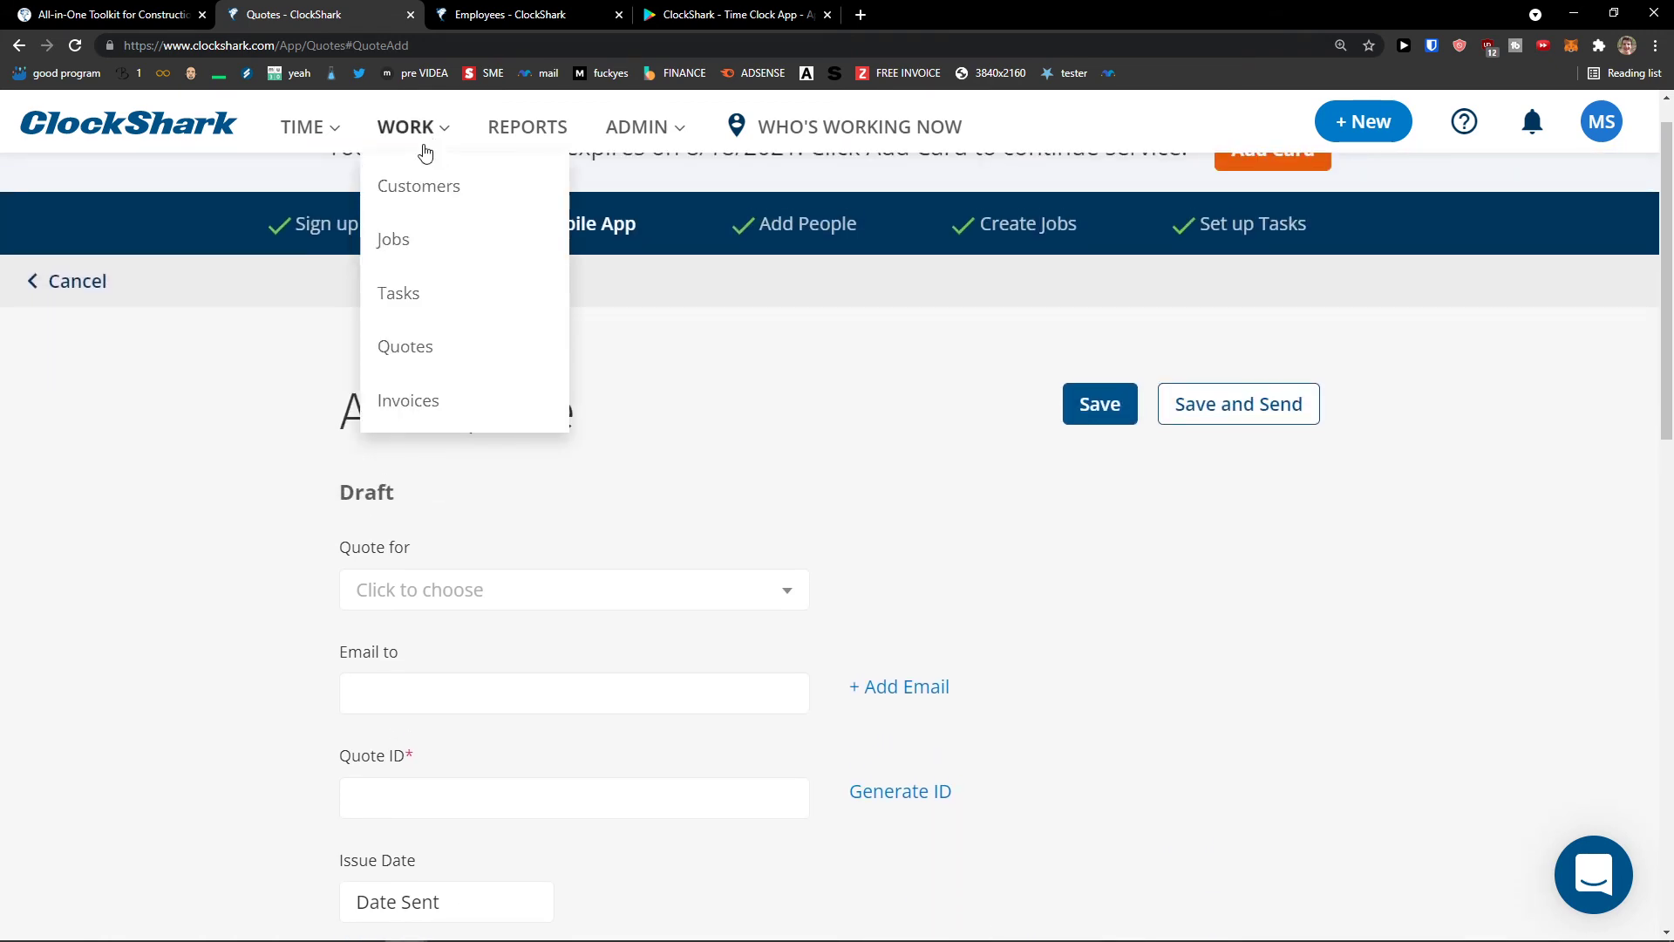
- Open an empty Add Invoice draft with Net 30 due date and look through it
click(486, 398)
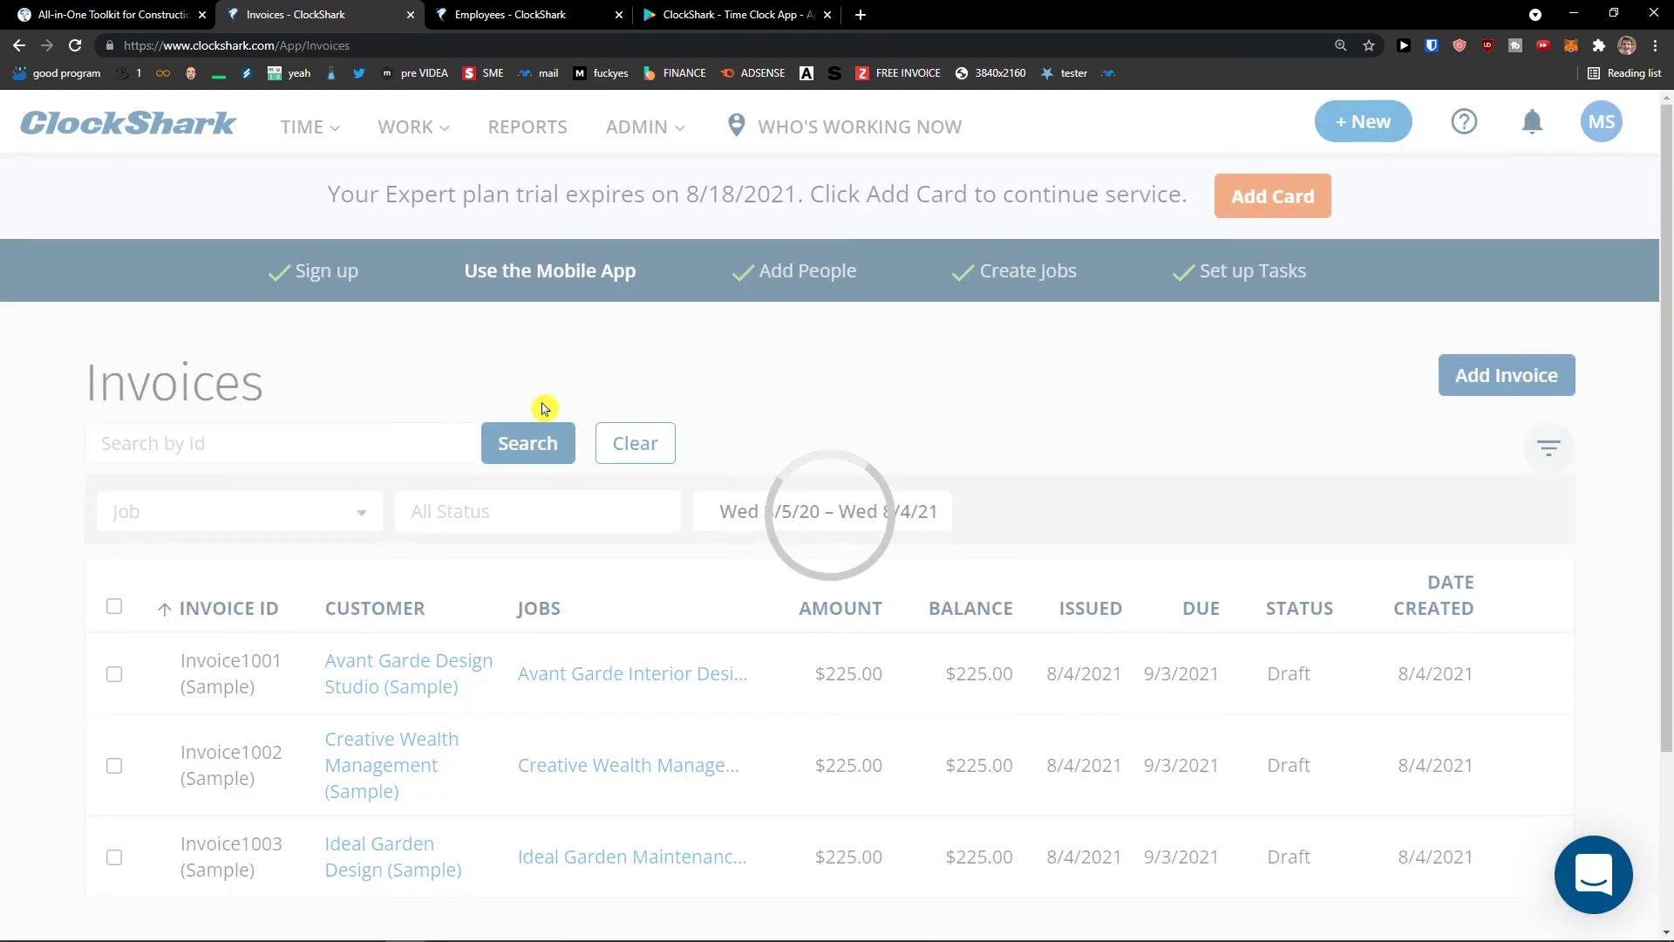
scroll(523, 410, down, 1)
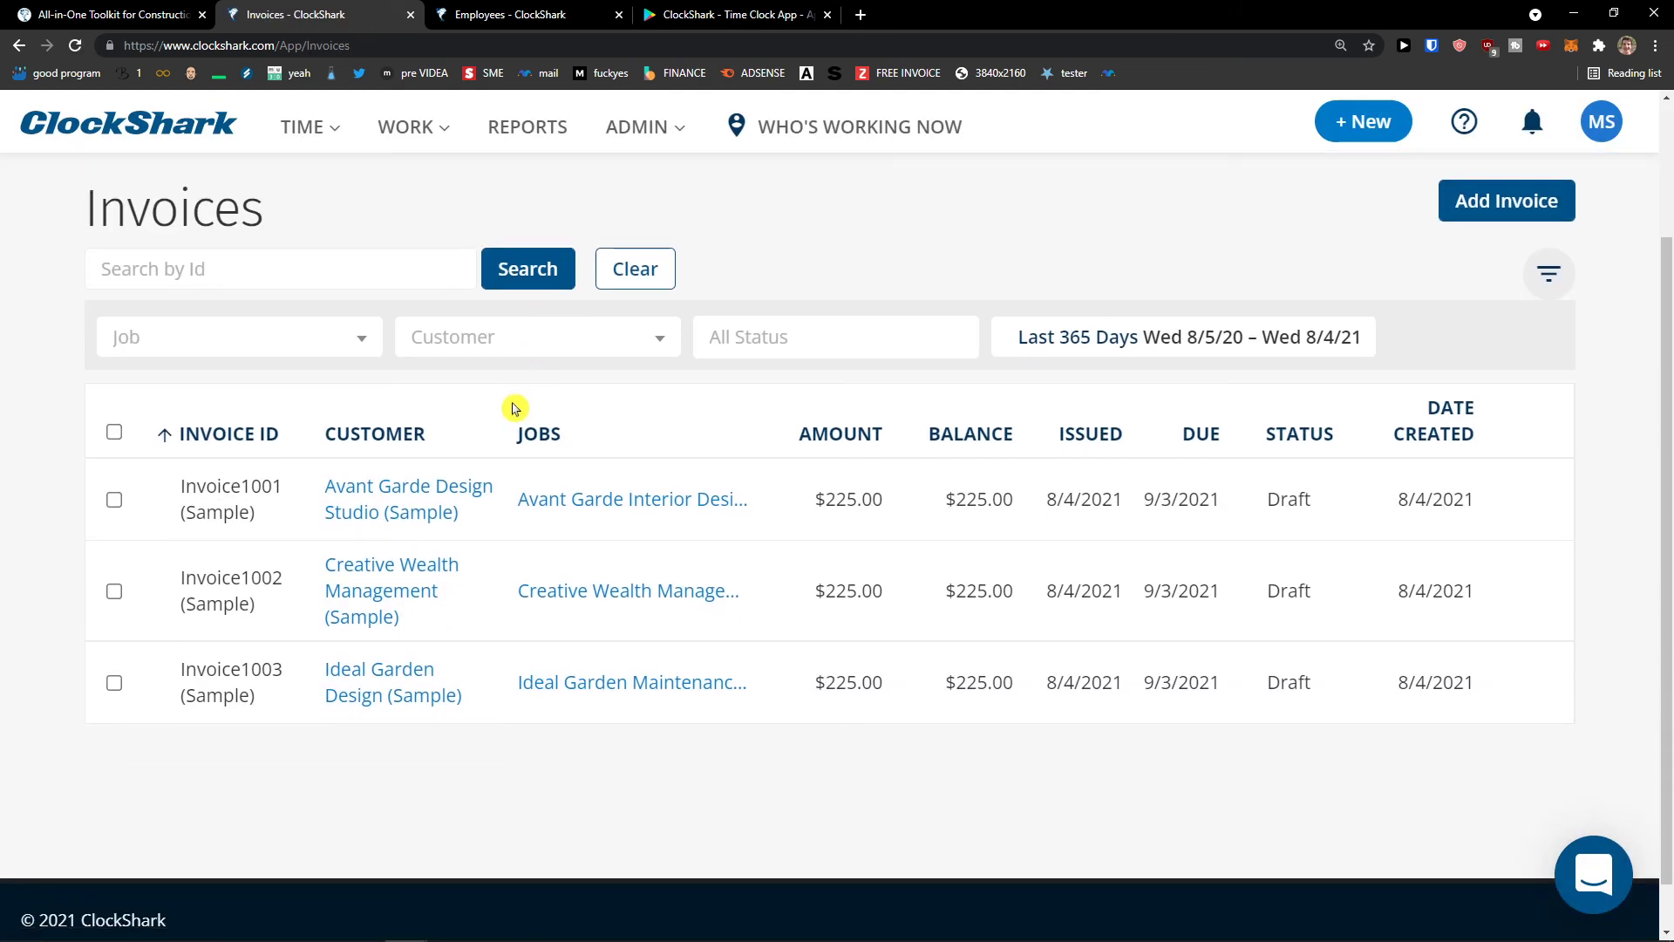
scroll(523, 436, up, 2)
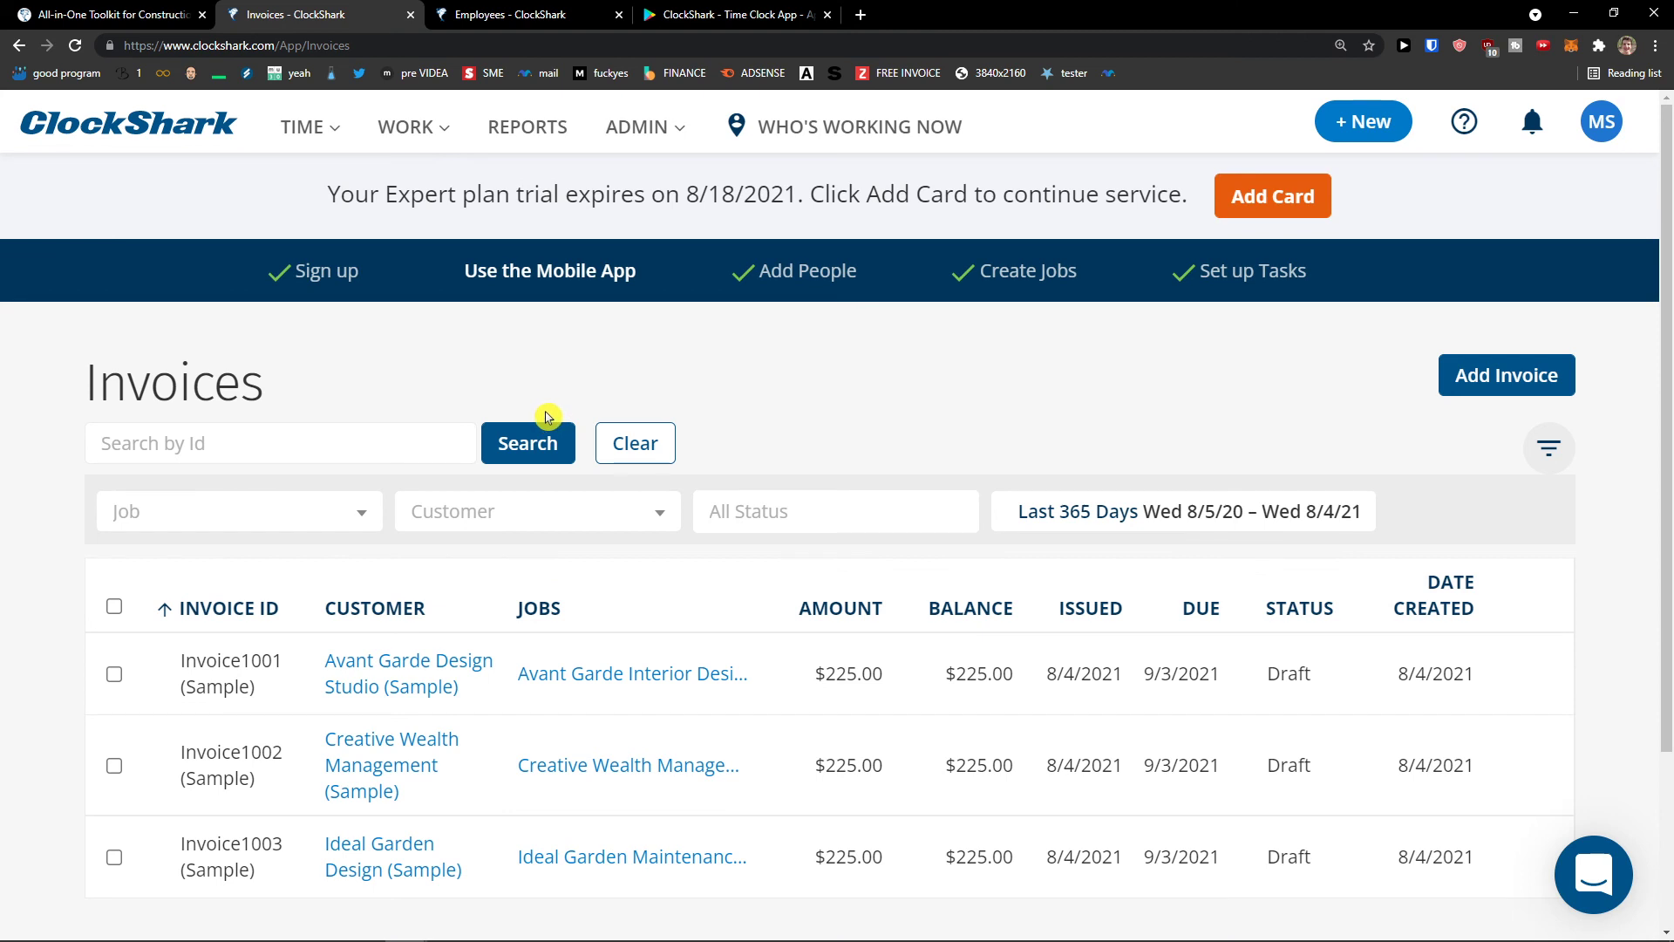
click(346, 140)
click(1531, 385)
scroll(904, 430, down, 3)
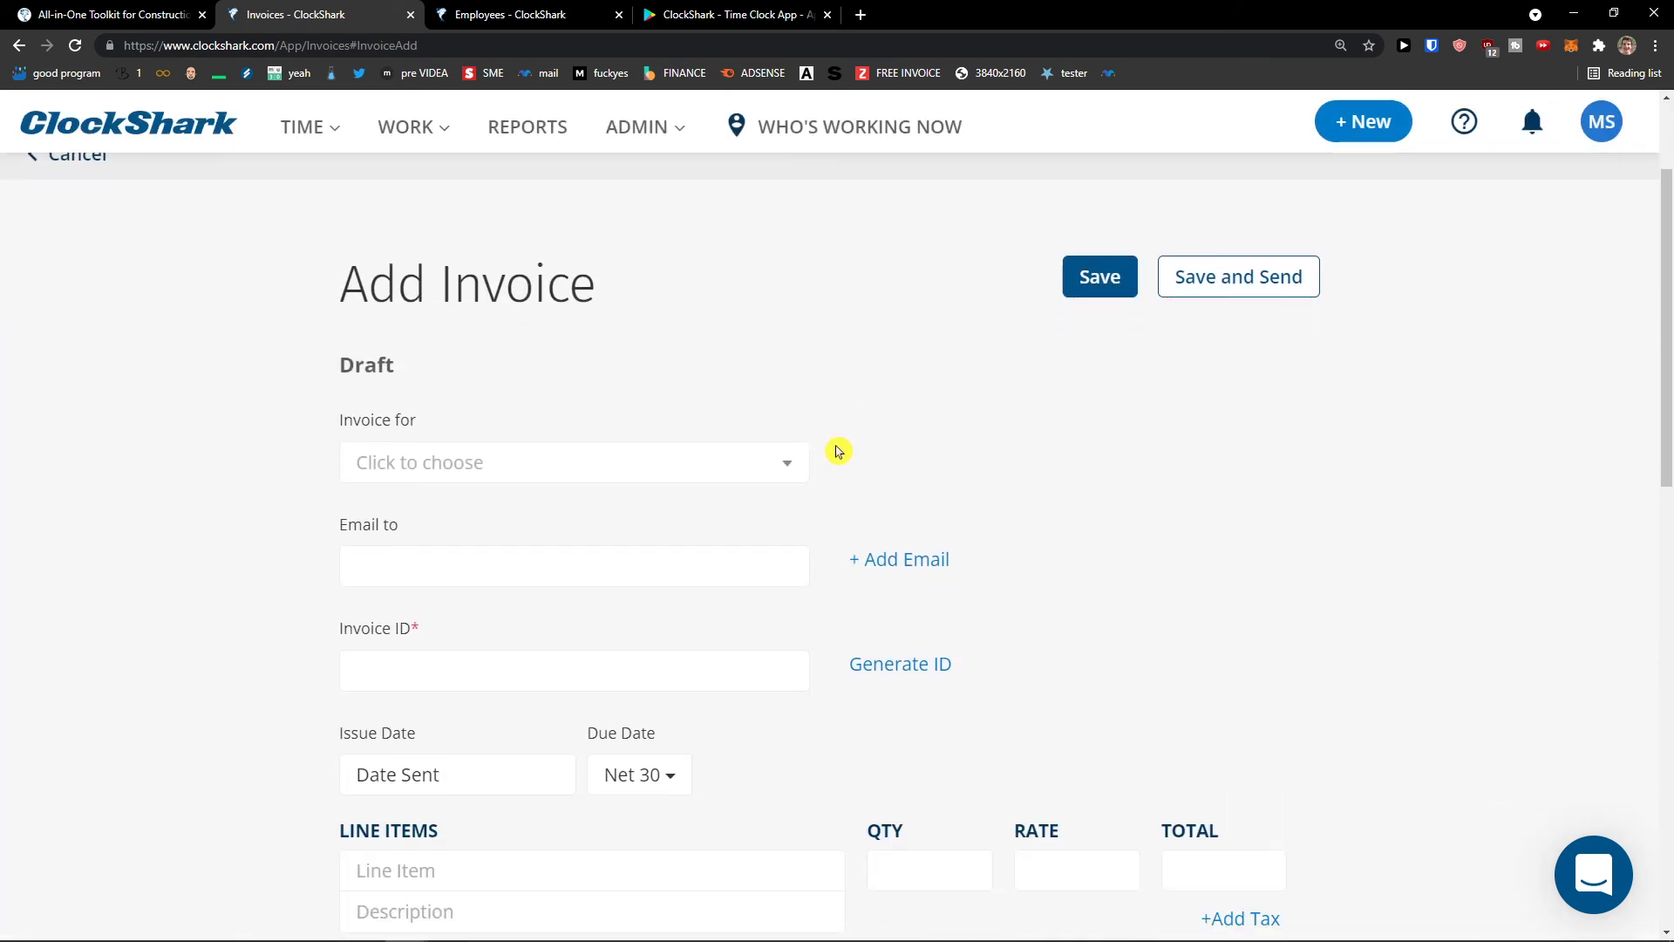
scroll(813, 471, down, 1)
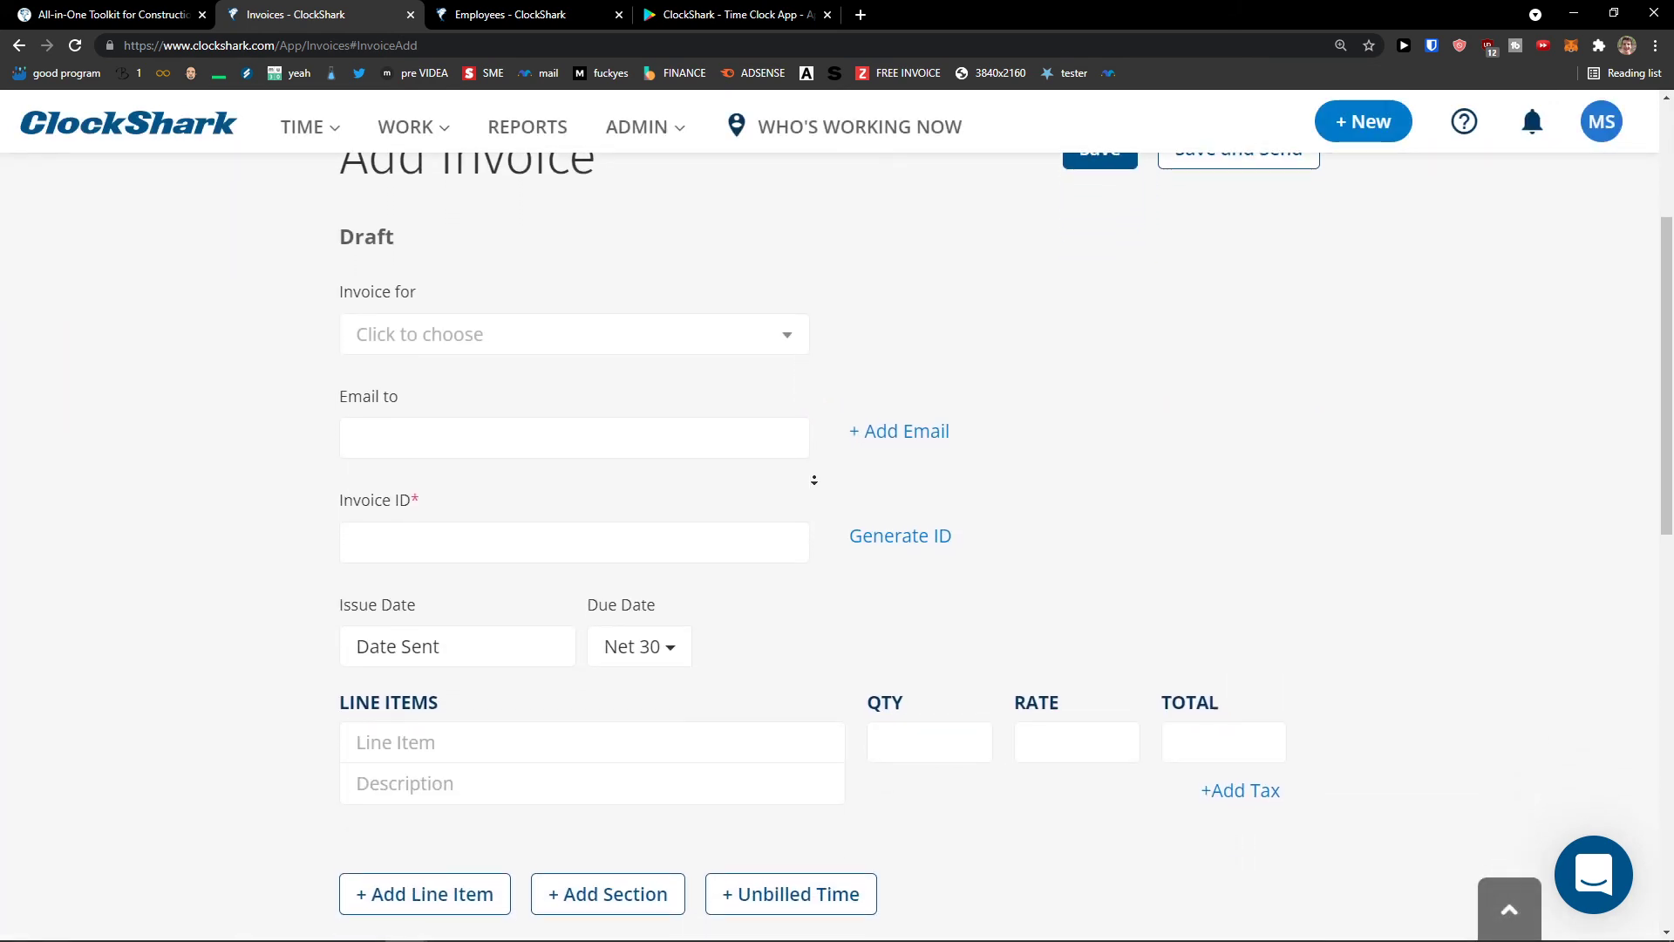
scroll(814, 480, down, 1)
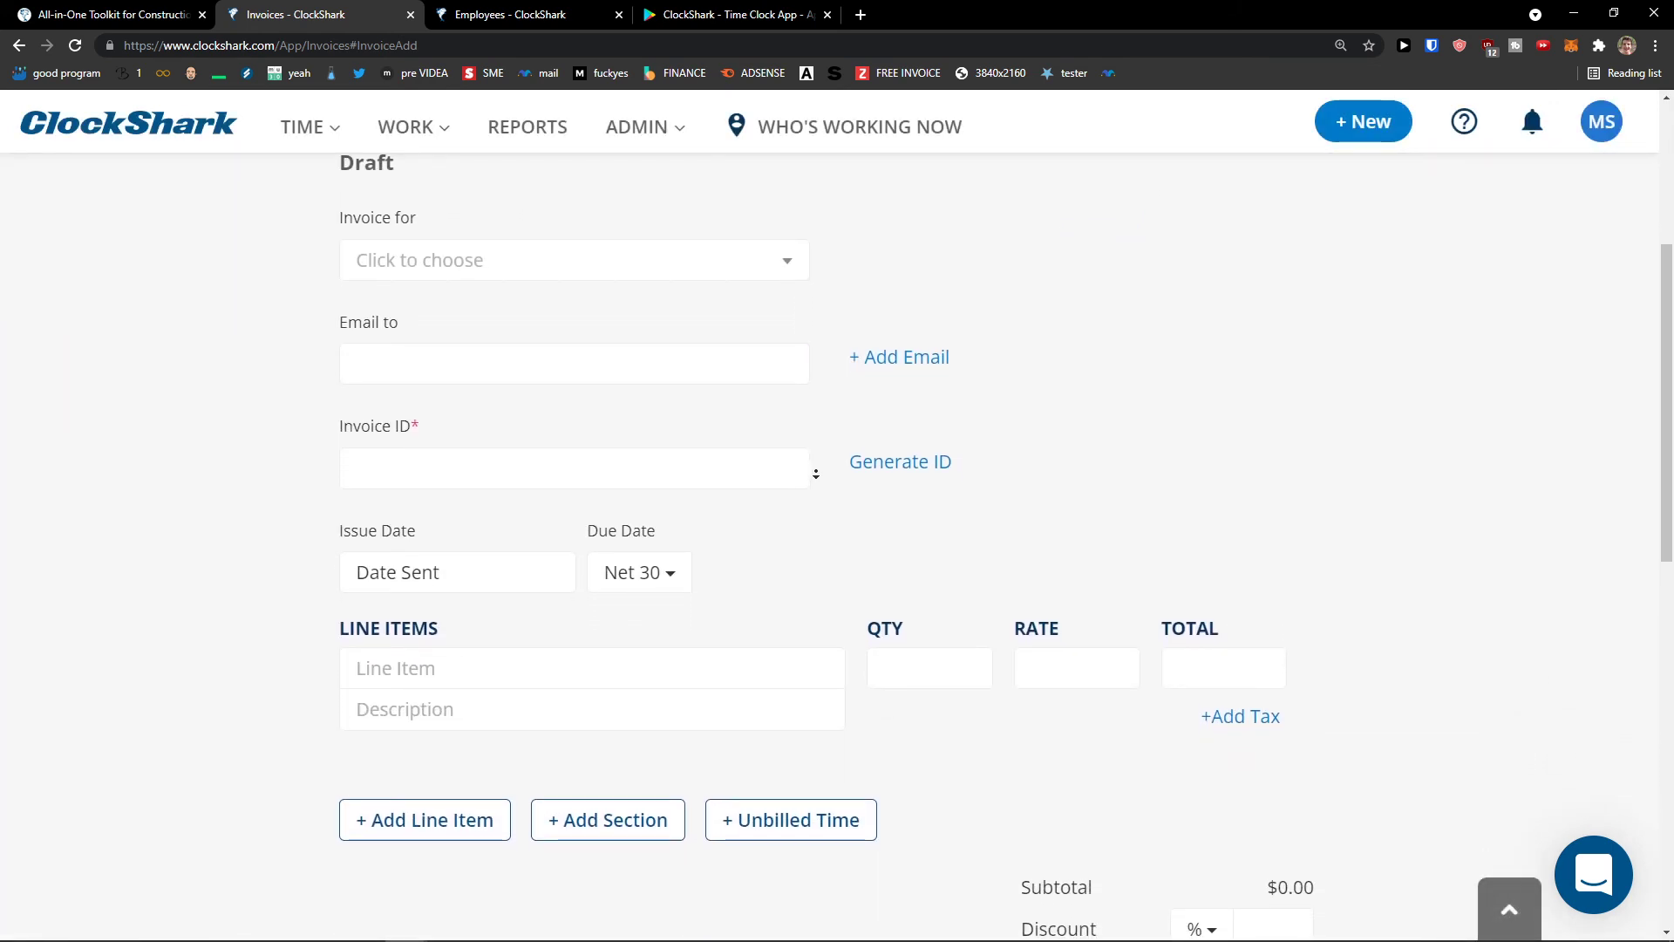
scroll(816, 454, down, 1)
scroll(814, 418, up, 2)
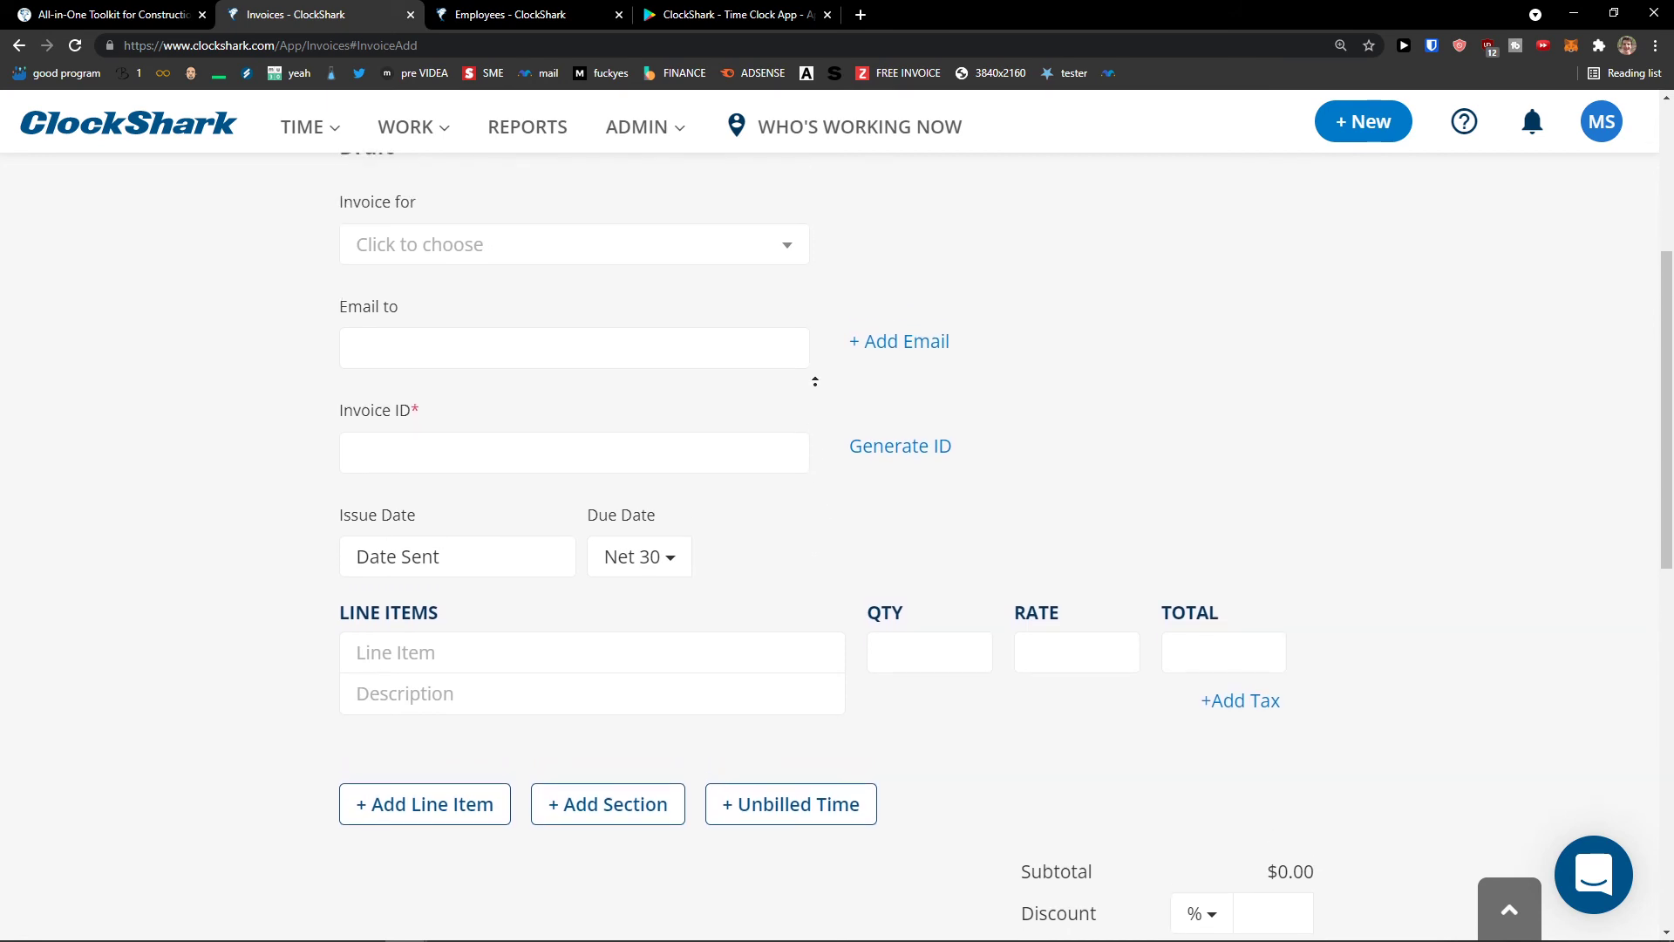
scroll(813, 368, up, 5)
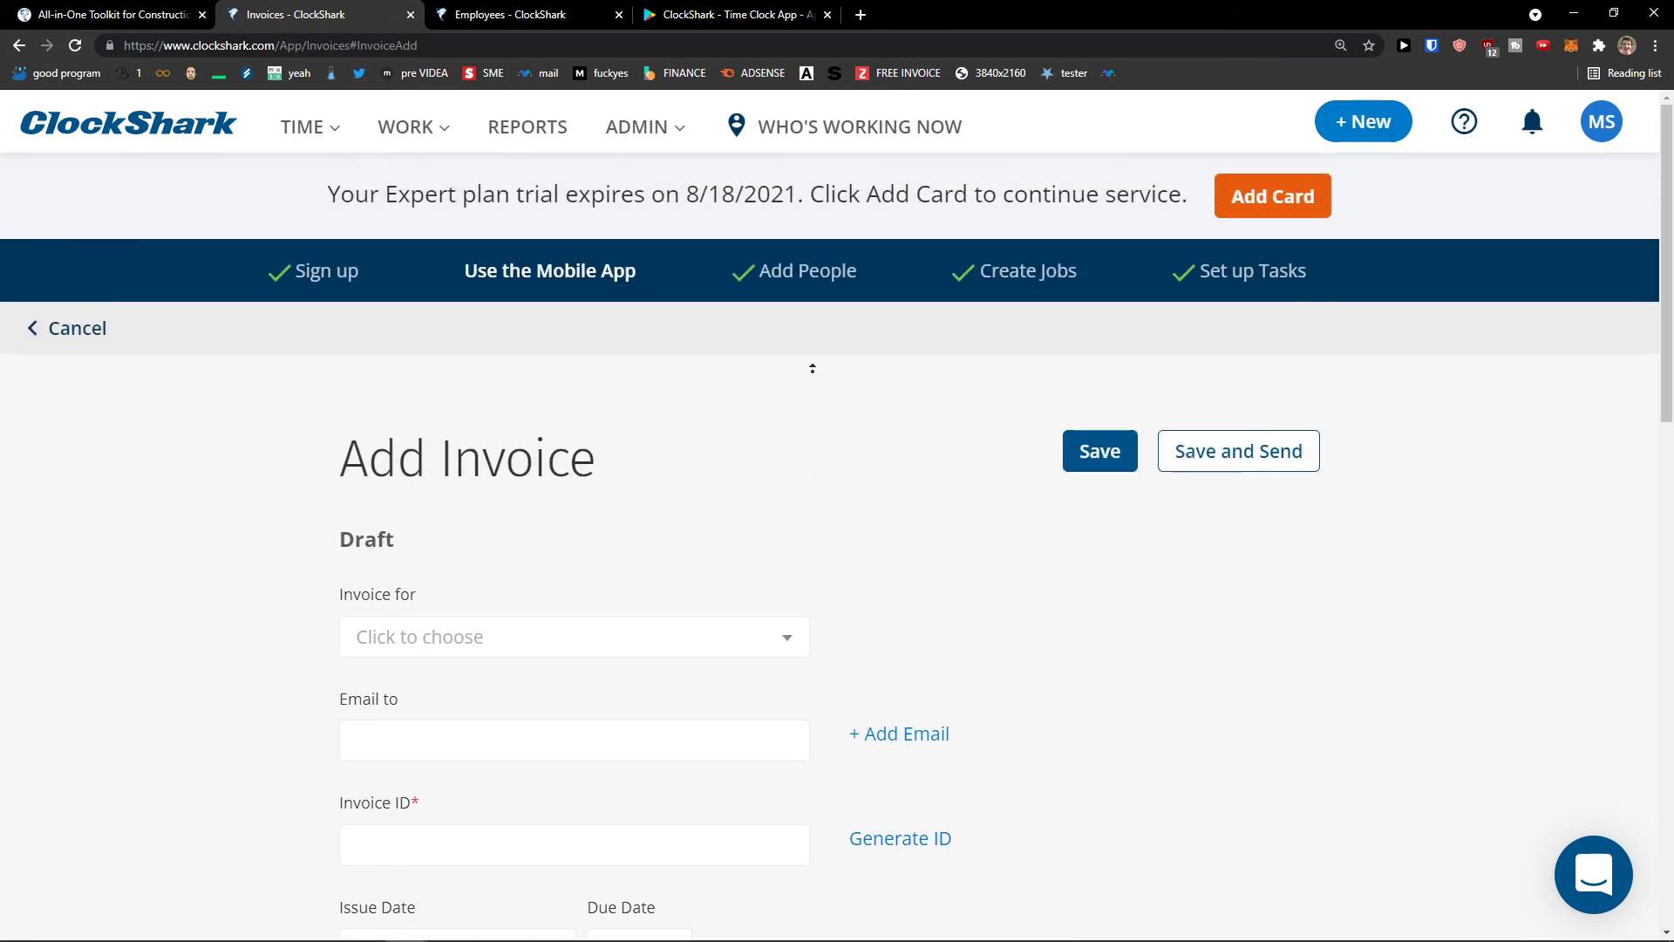
mouse_move(336, 131)
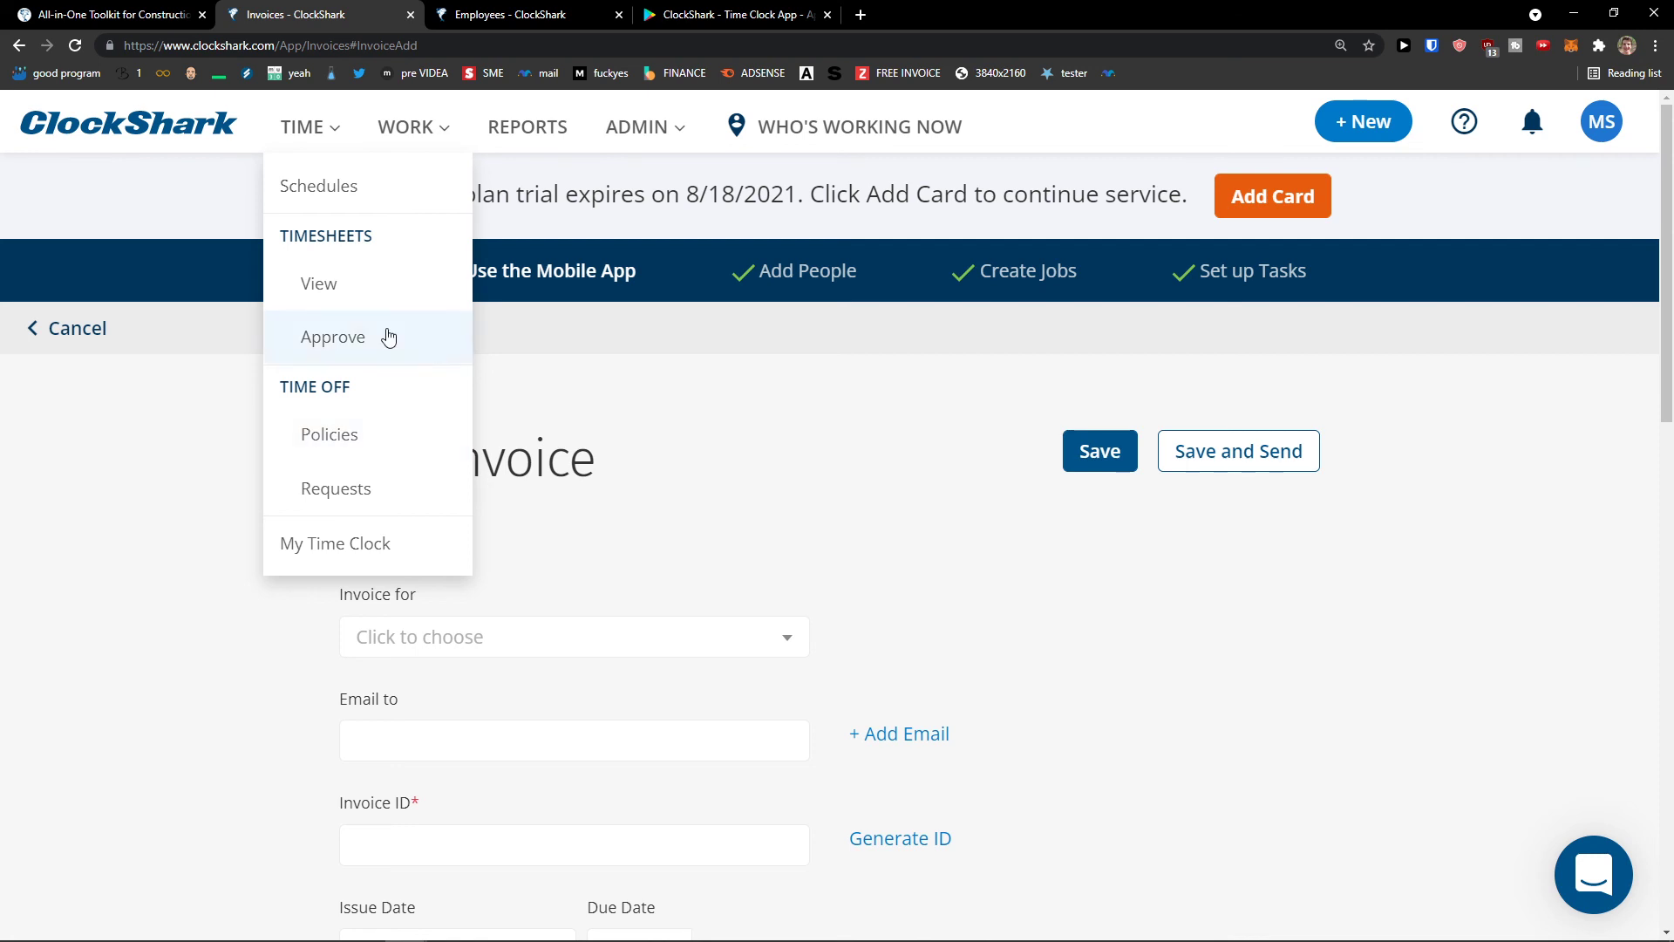
click(401, 193)
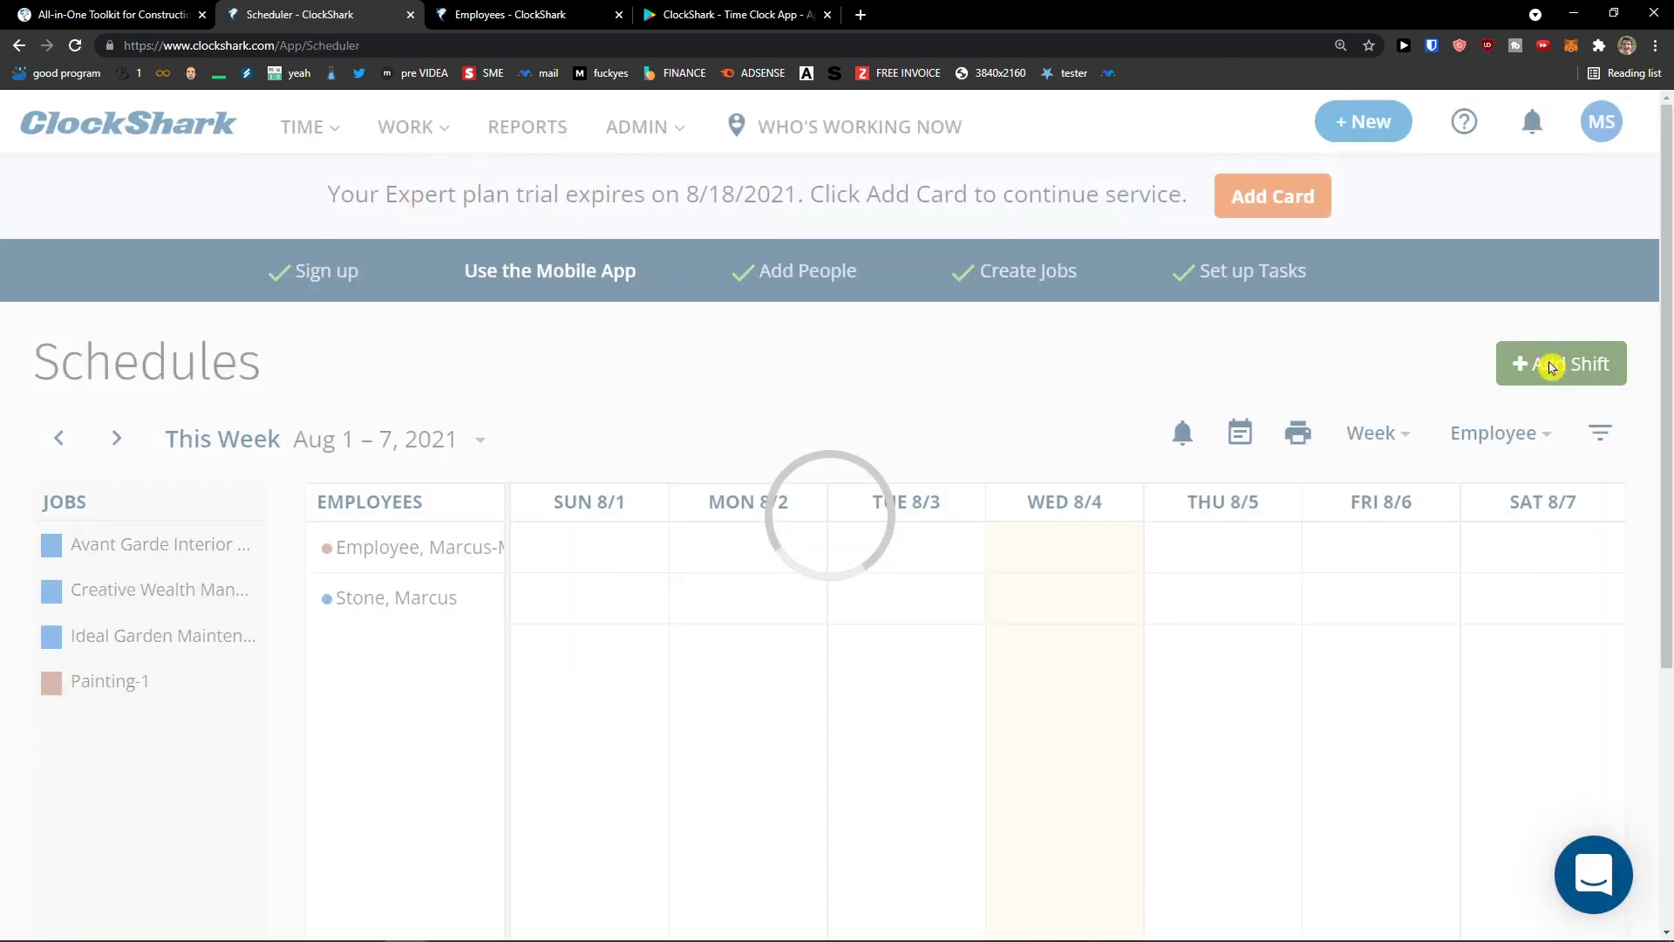
- Schedule an all-day 8/4/2021 shift for Marketing on job Painting-1 with task Other
click(1547, 367)
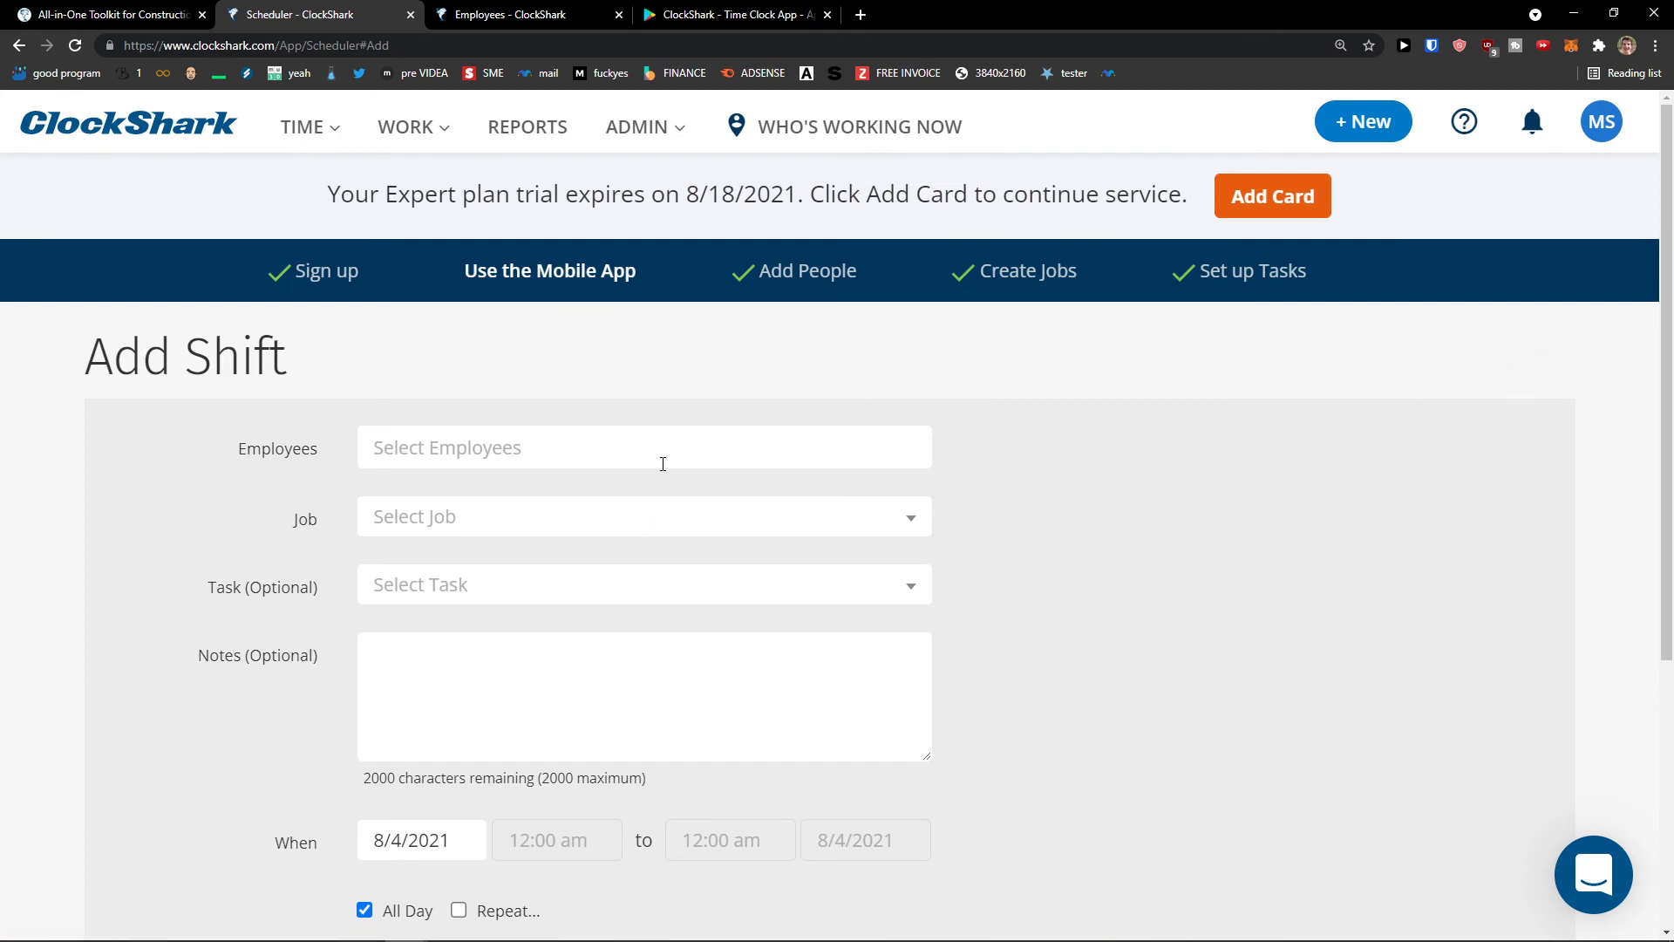
click(664, 455)
scroll(633, 548, down, 1)
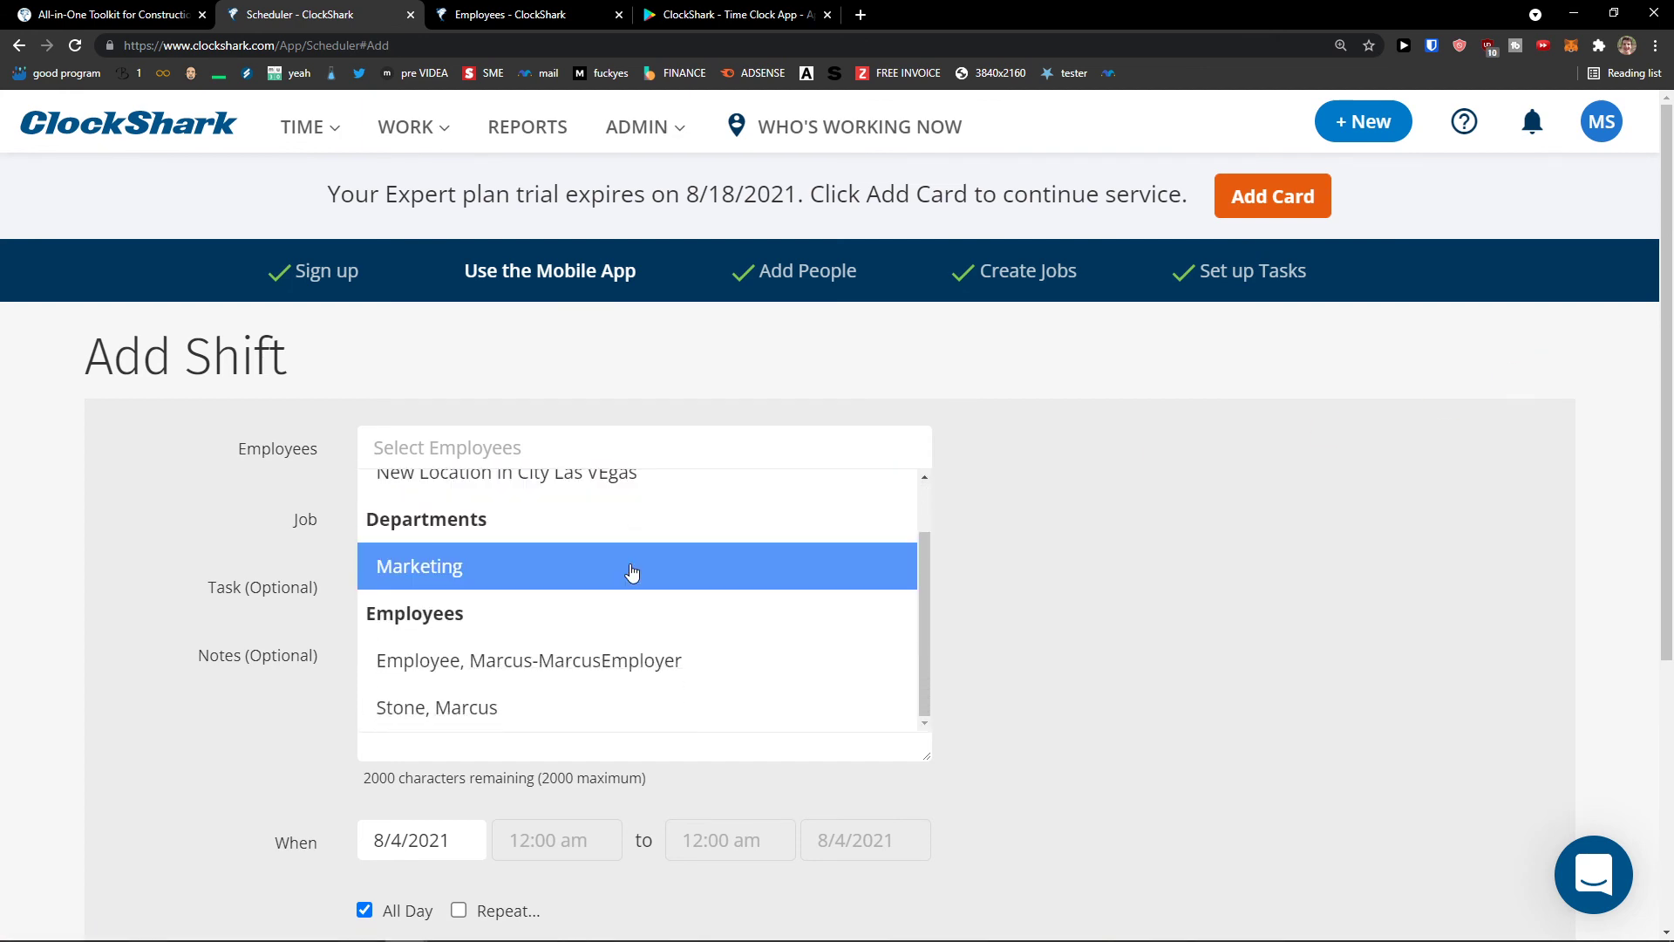
click(621, 565)
click(427, 521)
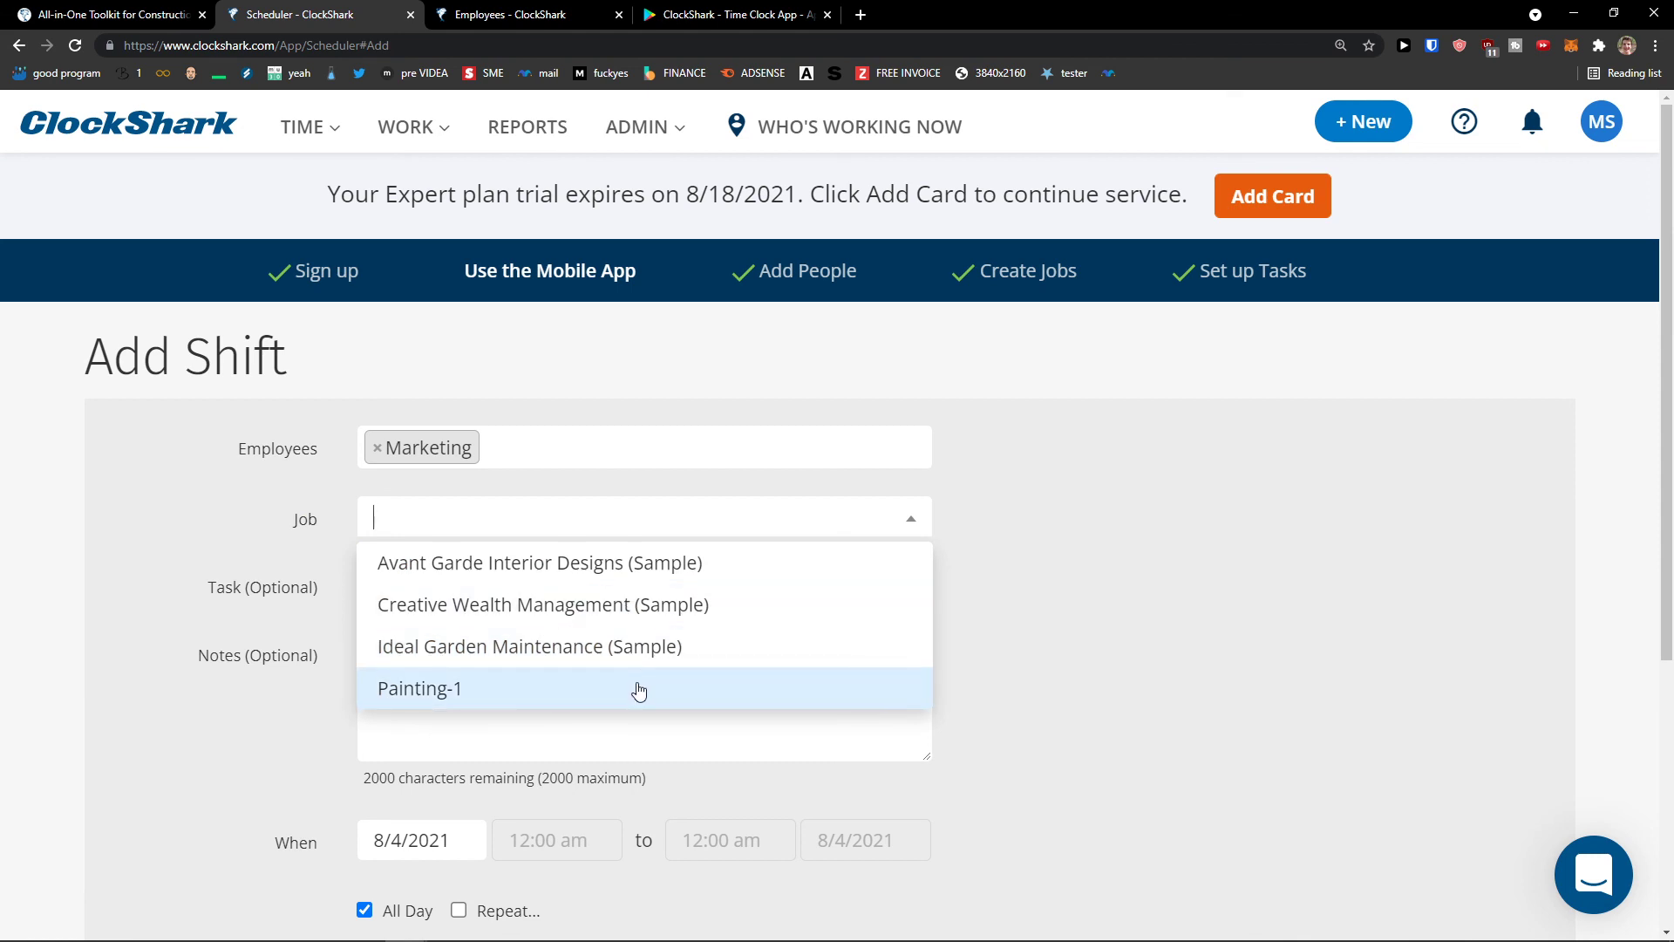
click(639, 689)
click(616, 586)
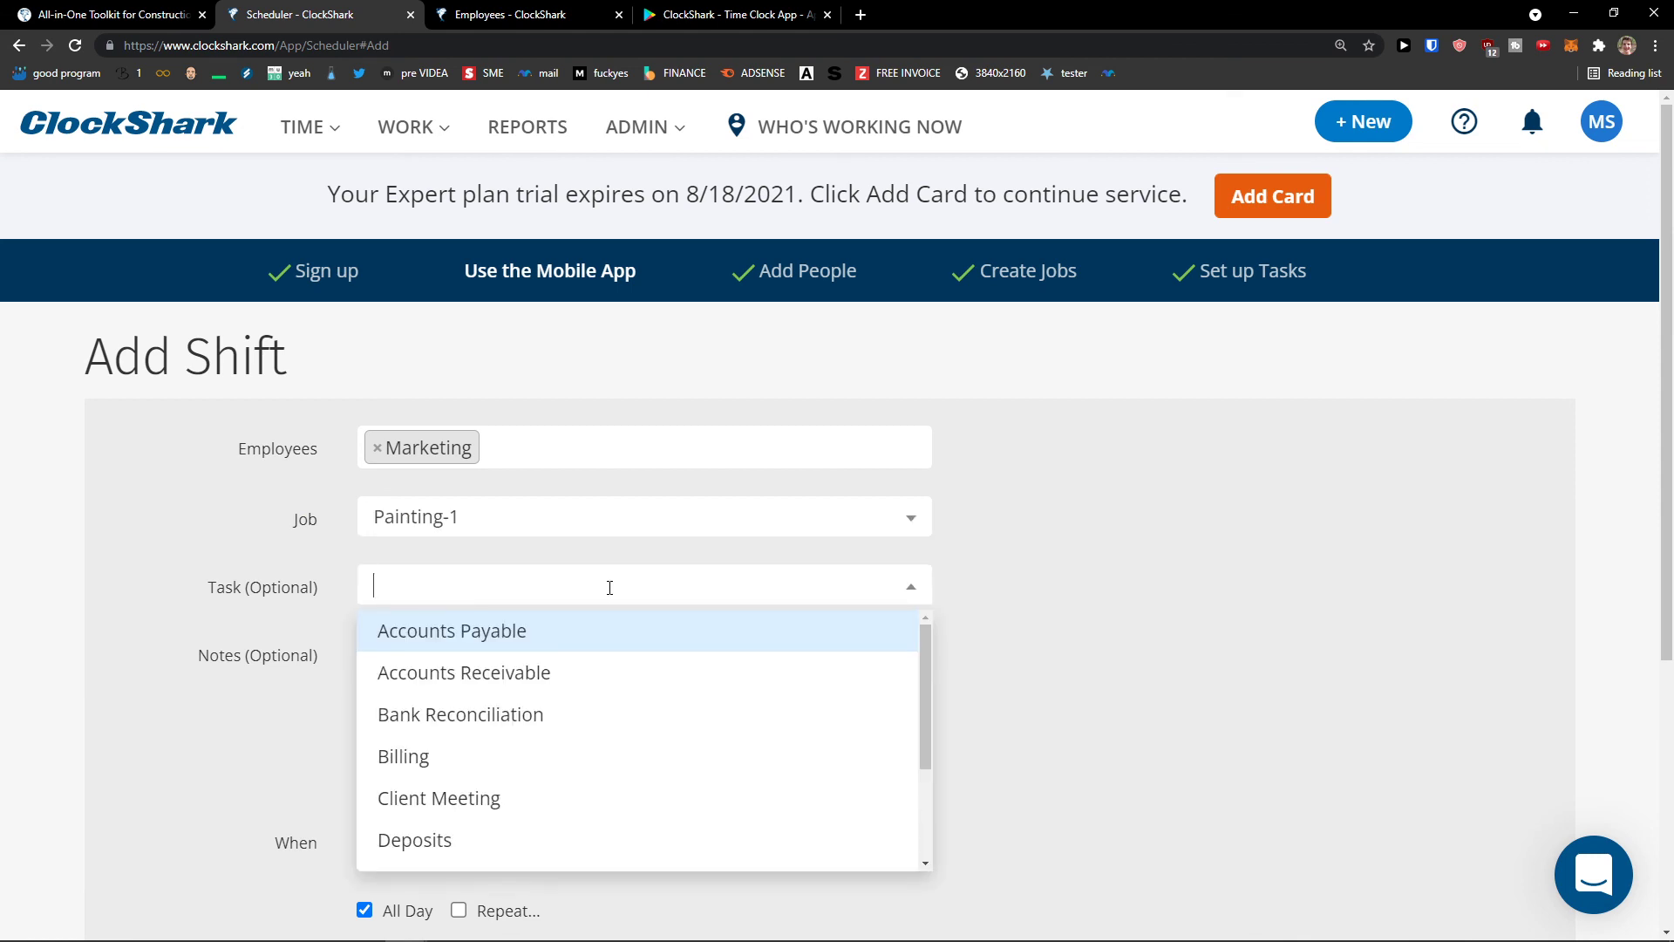
scroll(624, 679, down, 5)
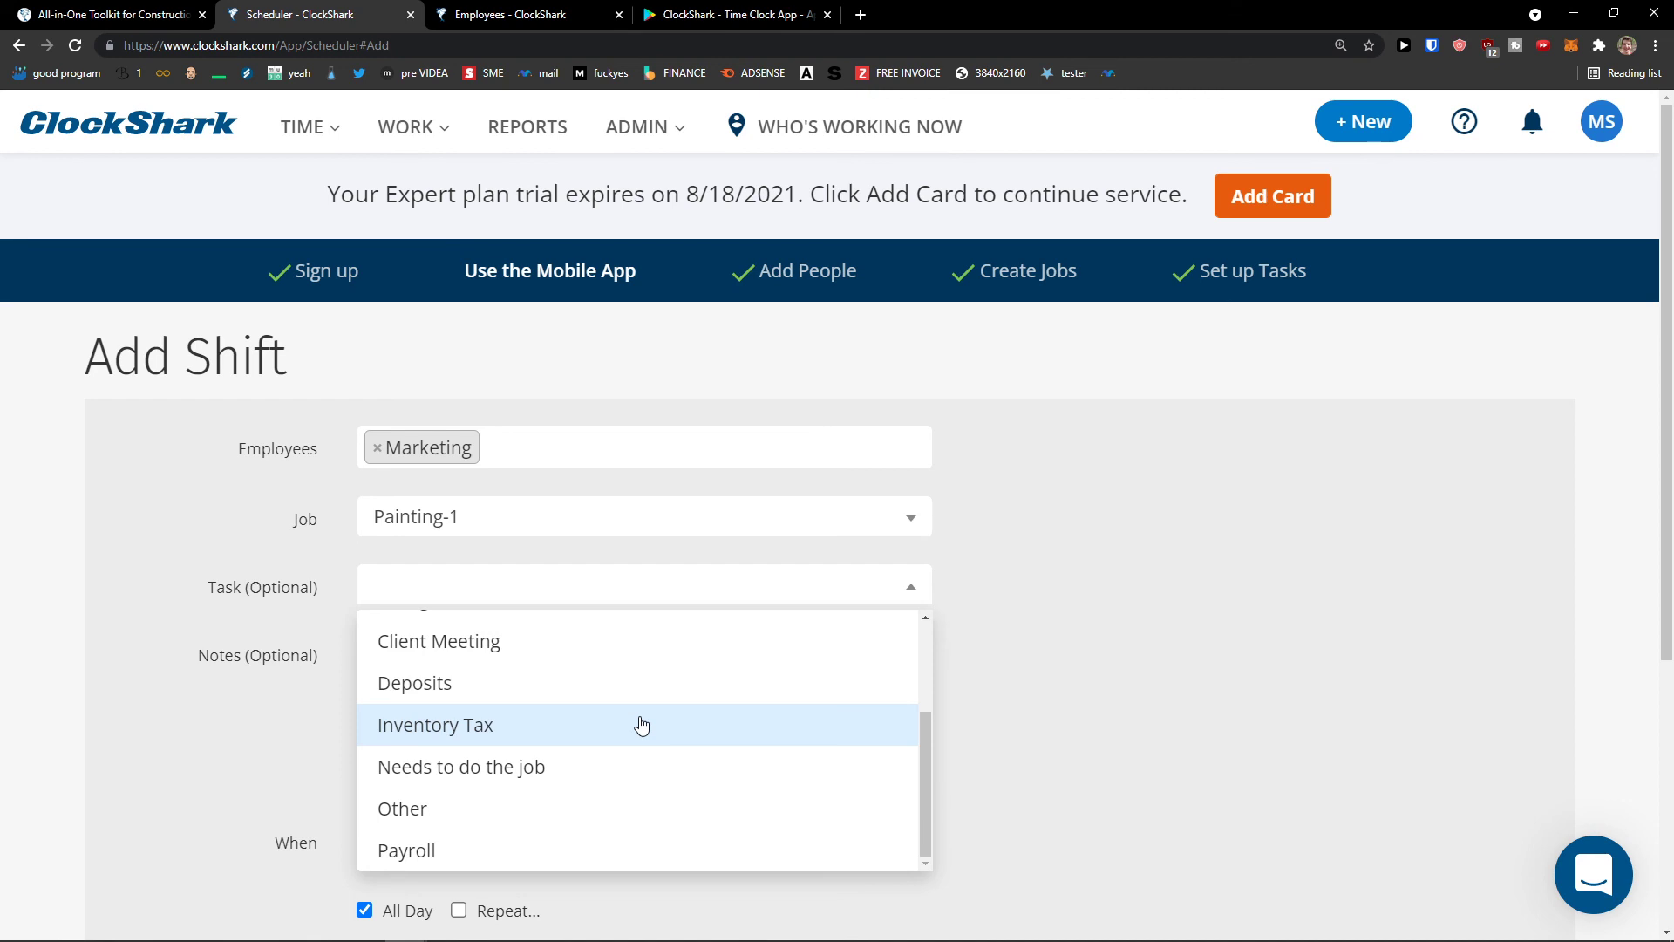
click(682, 652)
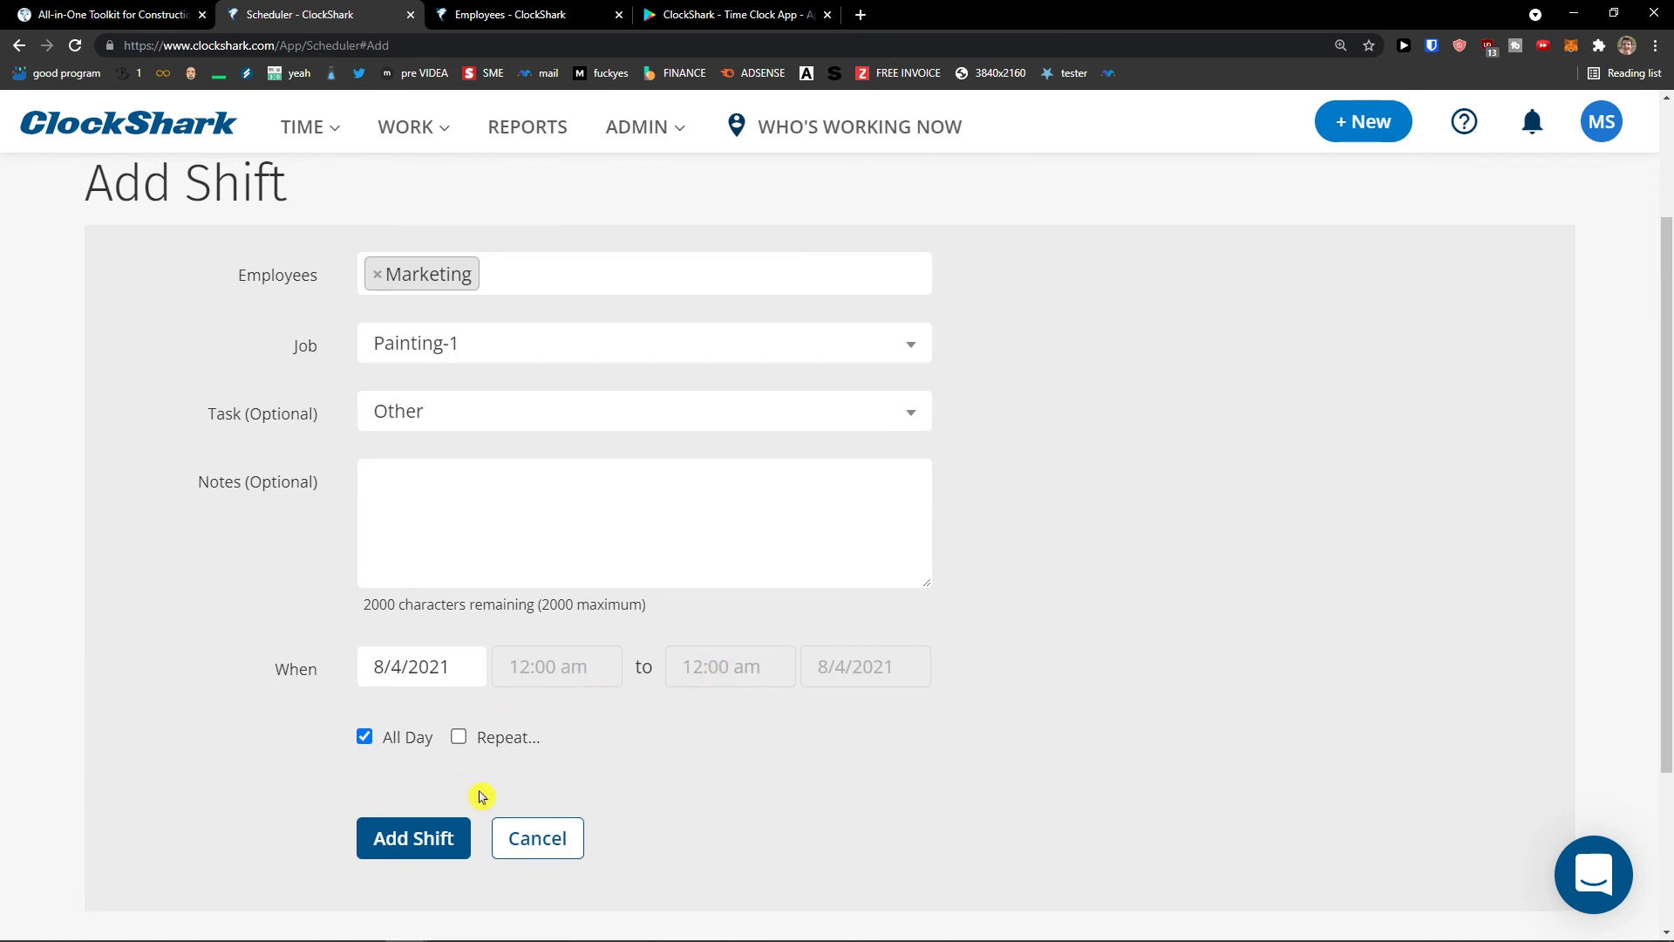
click(449, 676)
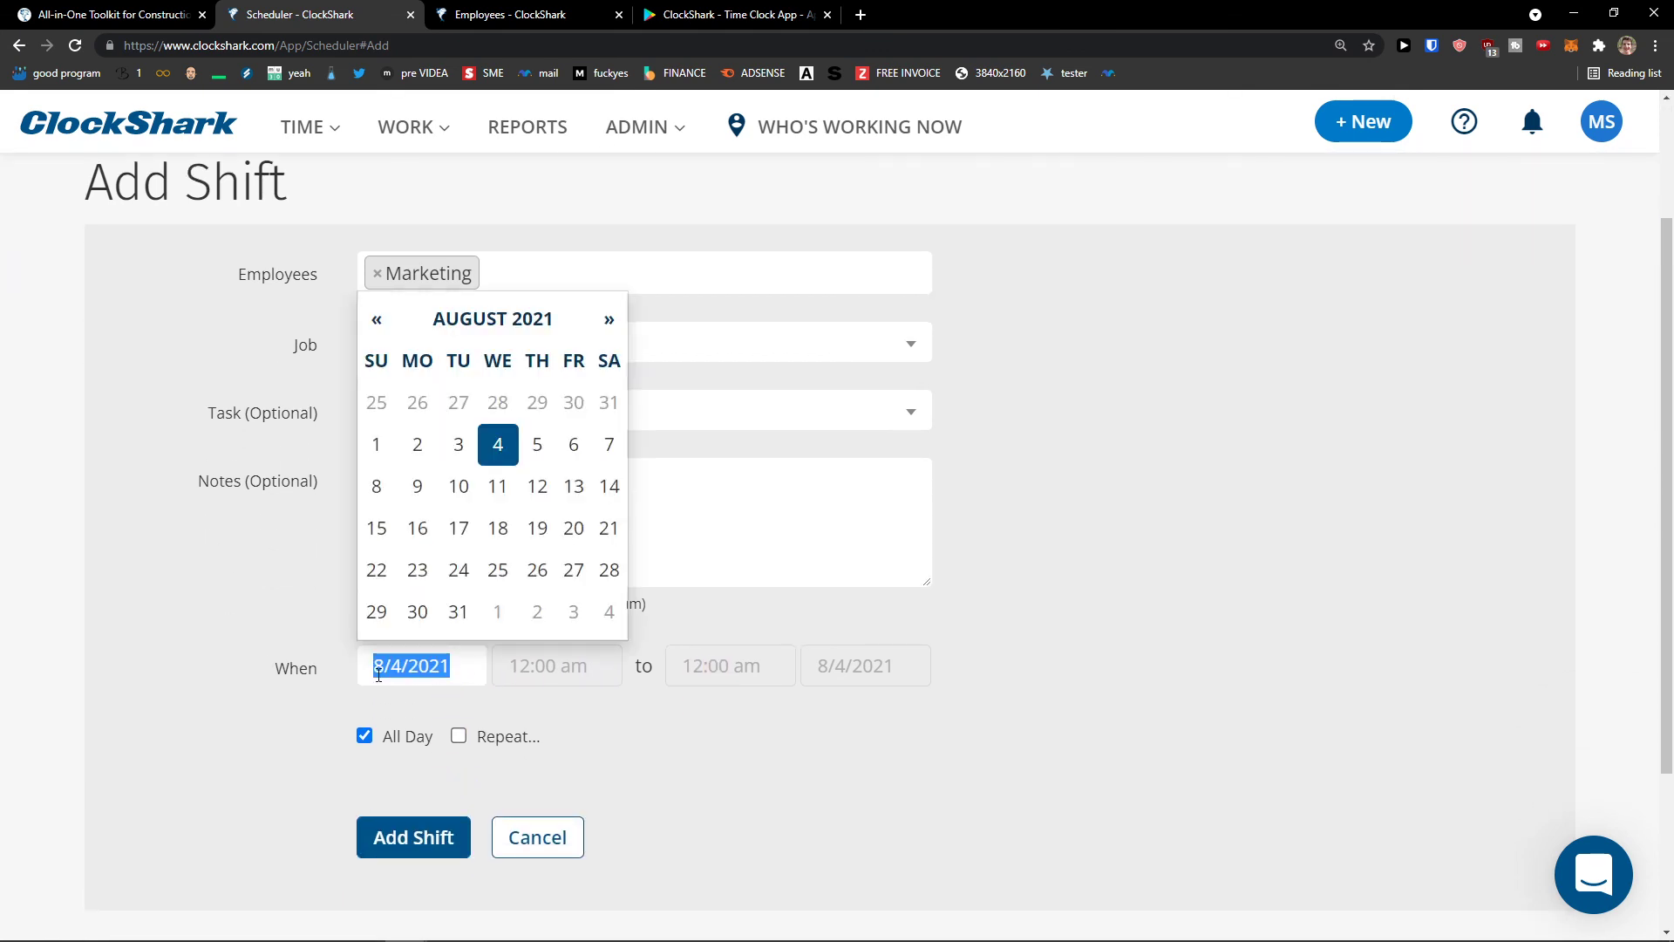
click(331, 678)
click(425, 826)
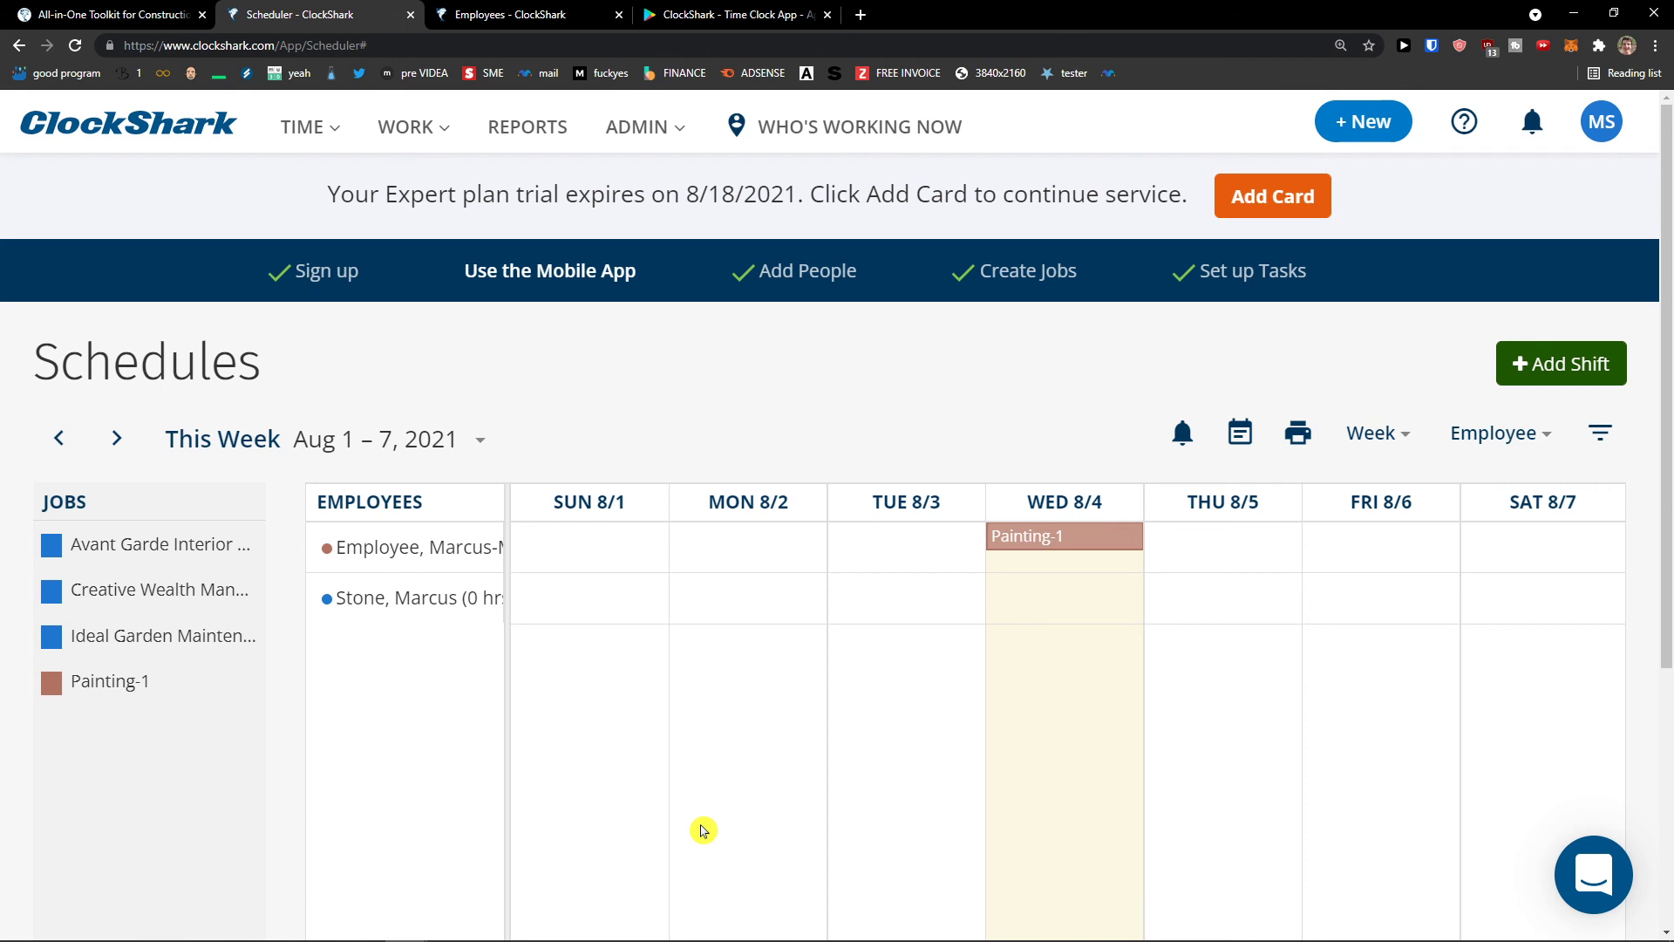
- View this week's timesheets, then go to the Time Off Requests page
scroll(717, 822, down, 1)
scroll(718, 822, up, 1)
mouse_move(347, 131)
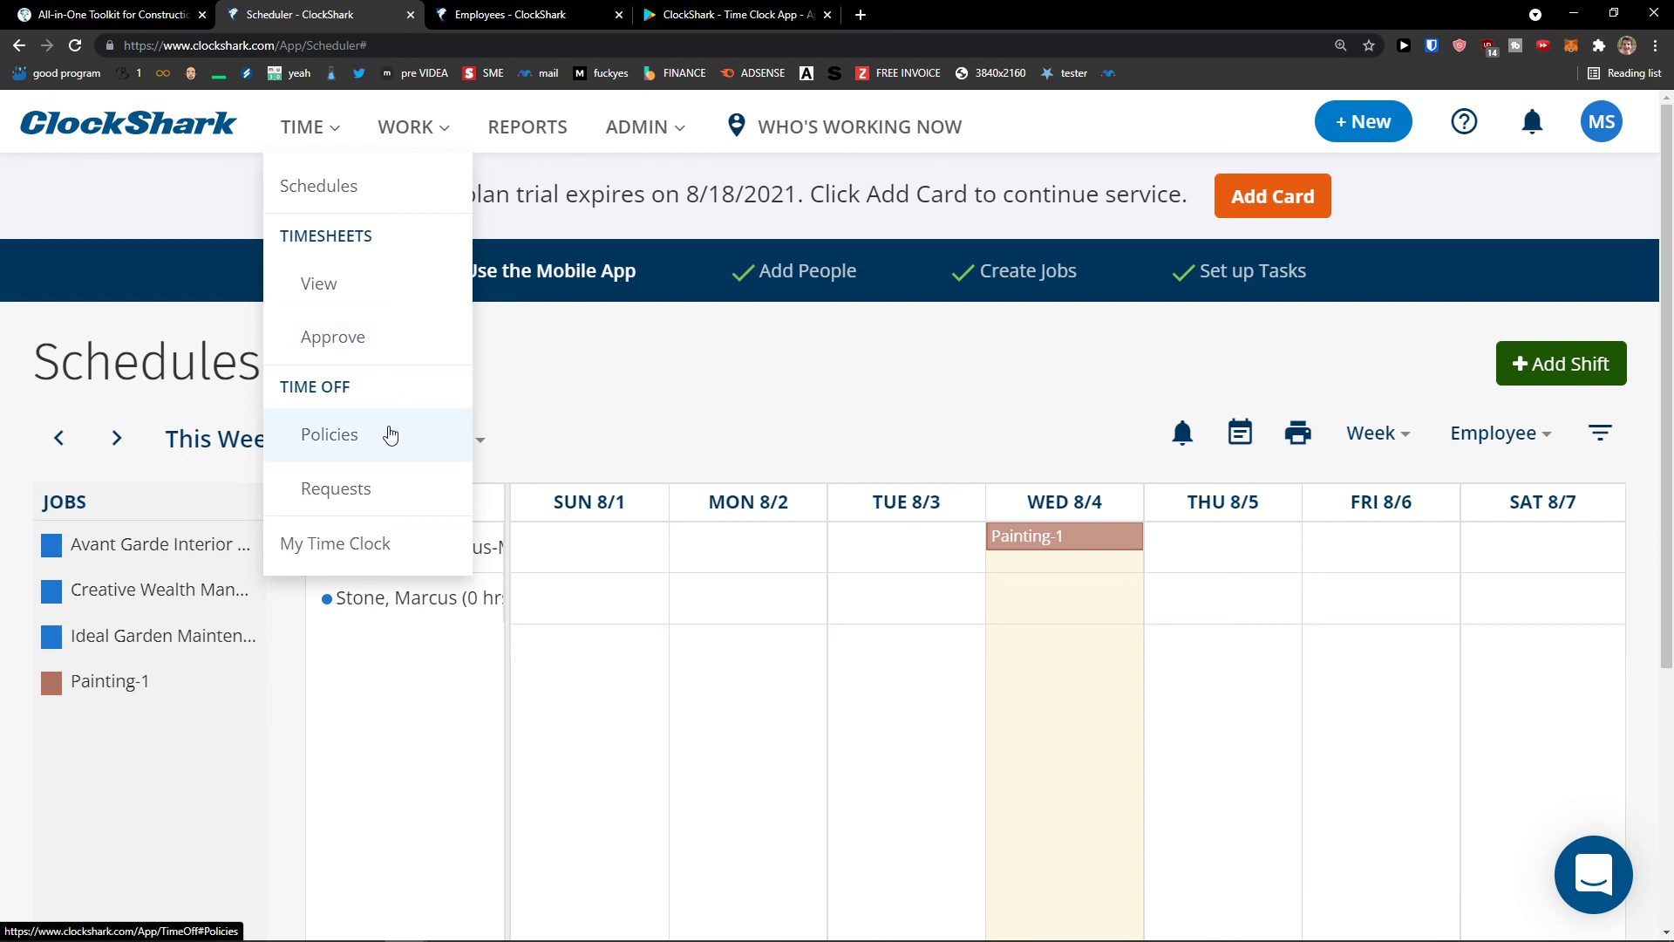
click(365, 310)
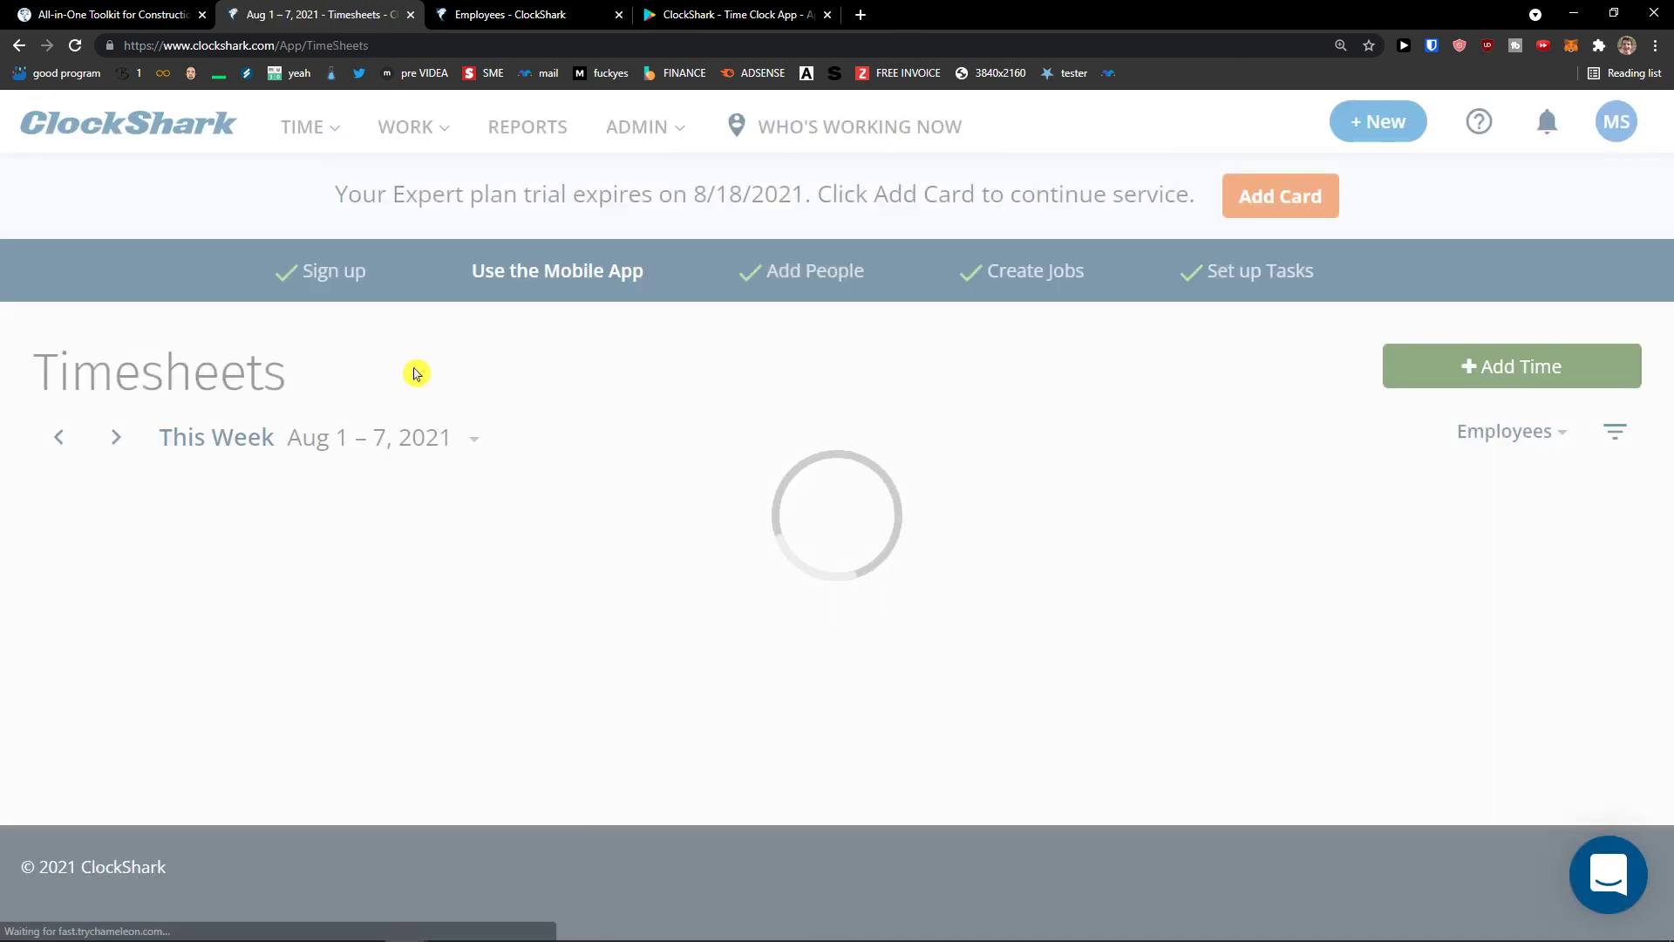
scroll(401, 379, down, 2)
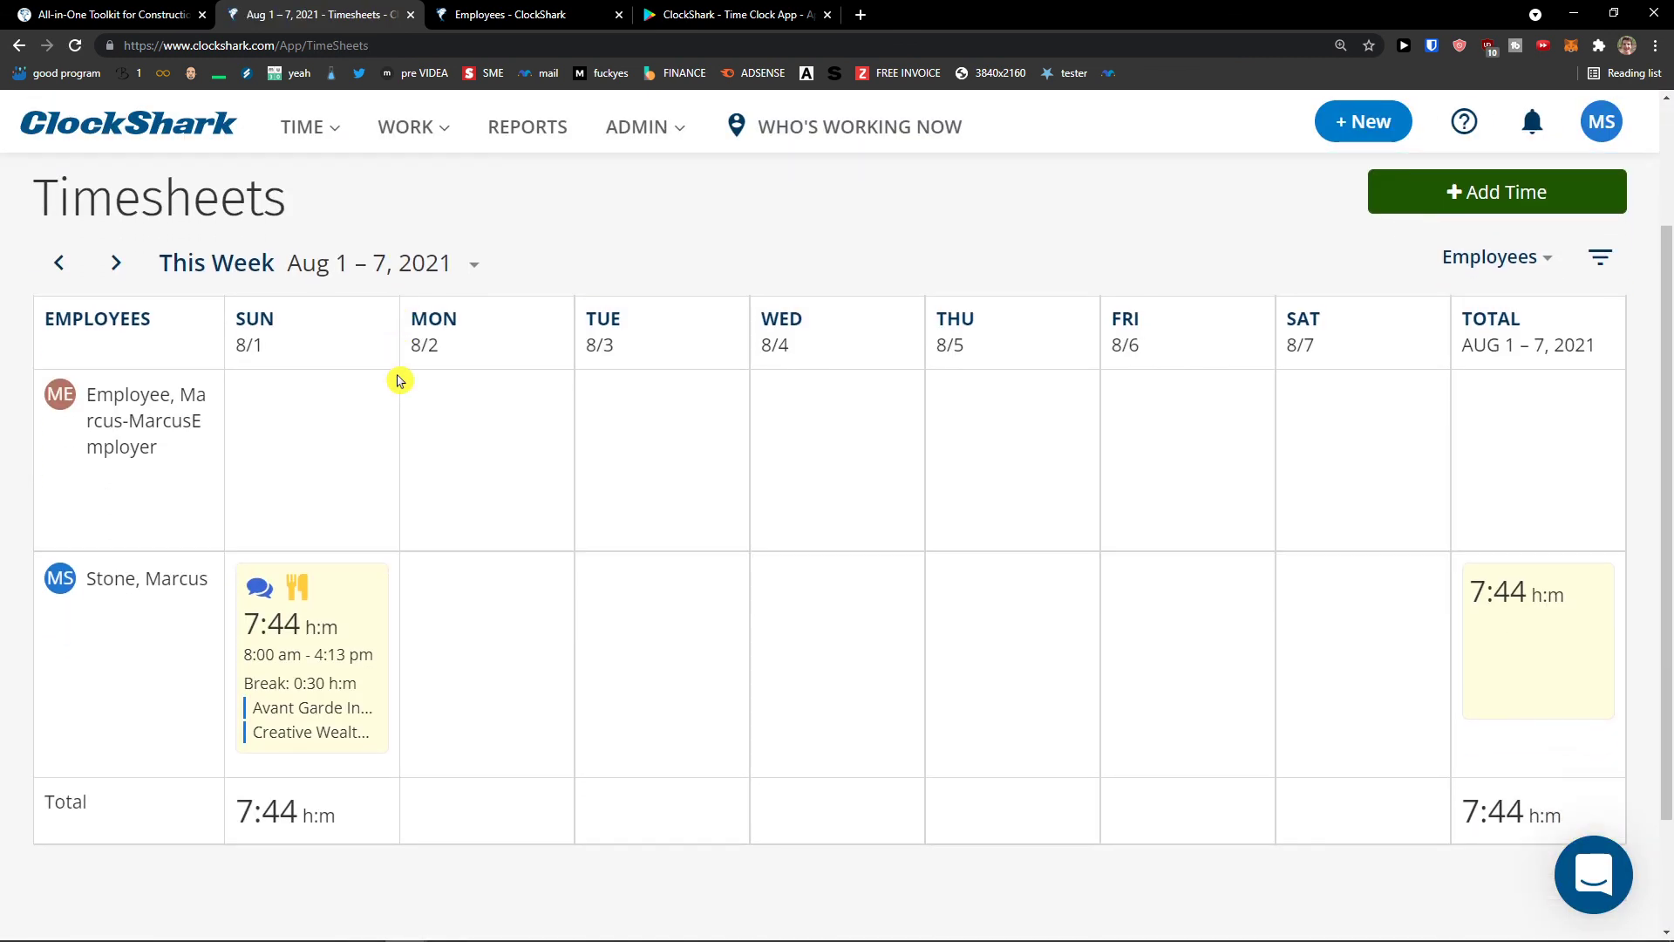
scroll(399, 379, down, 2)
scroll(399, 378, up, 4)
click(309, 127)
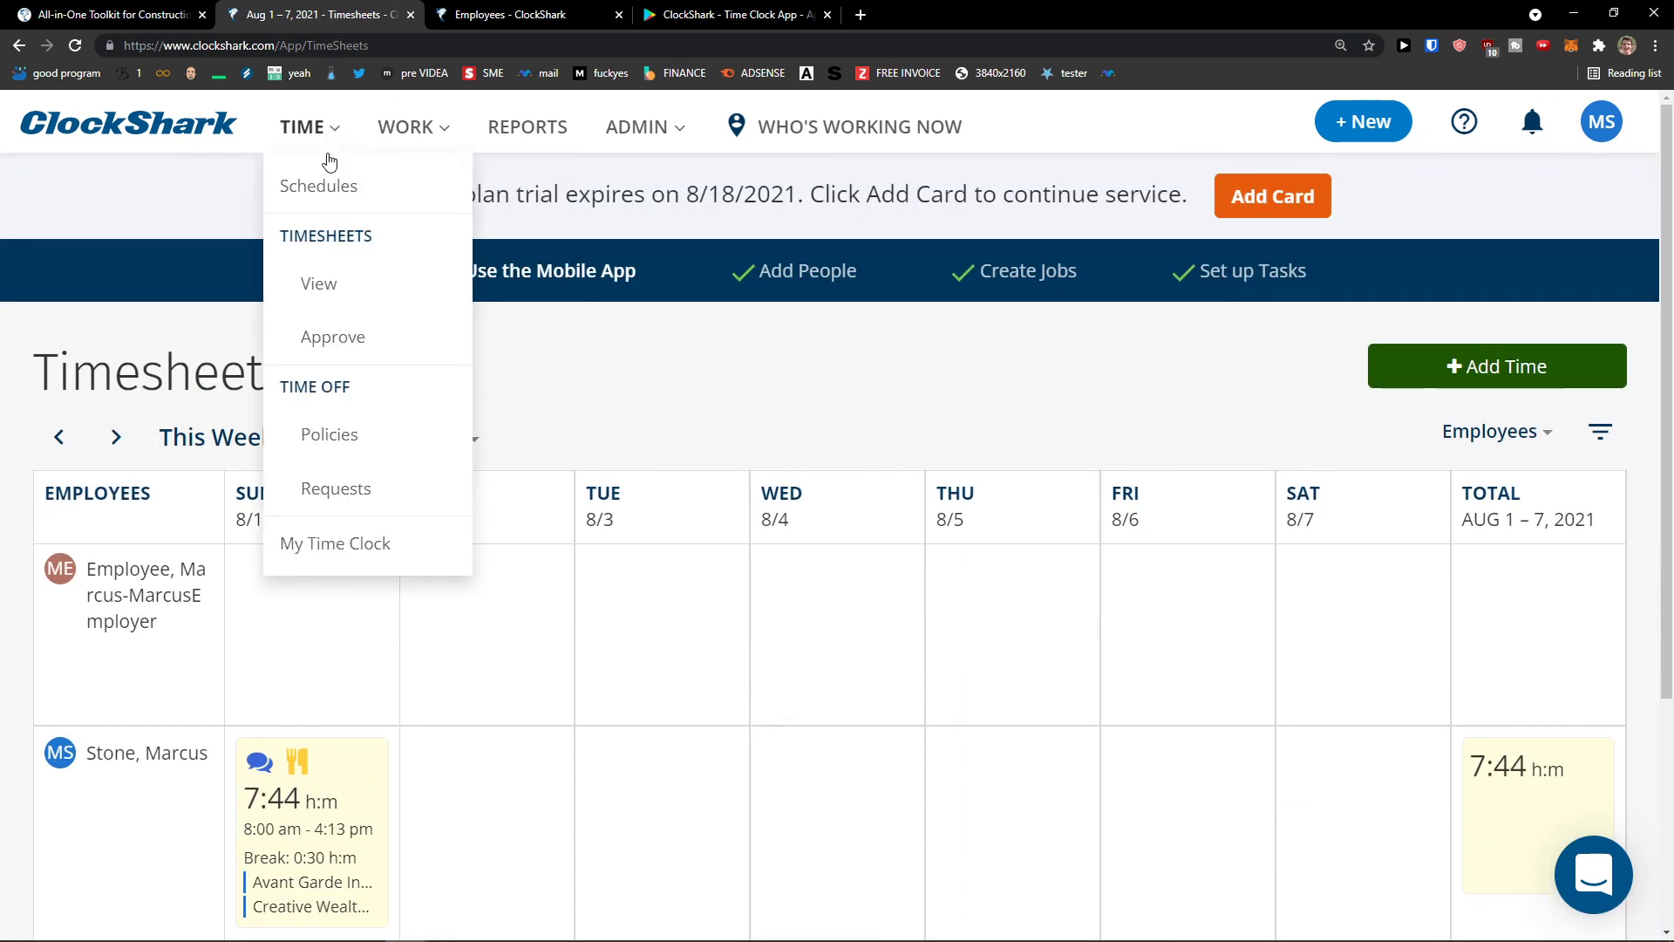
click(399, 491)
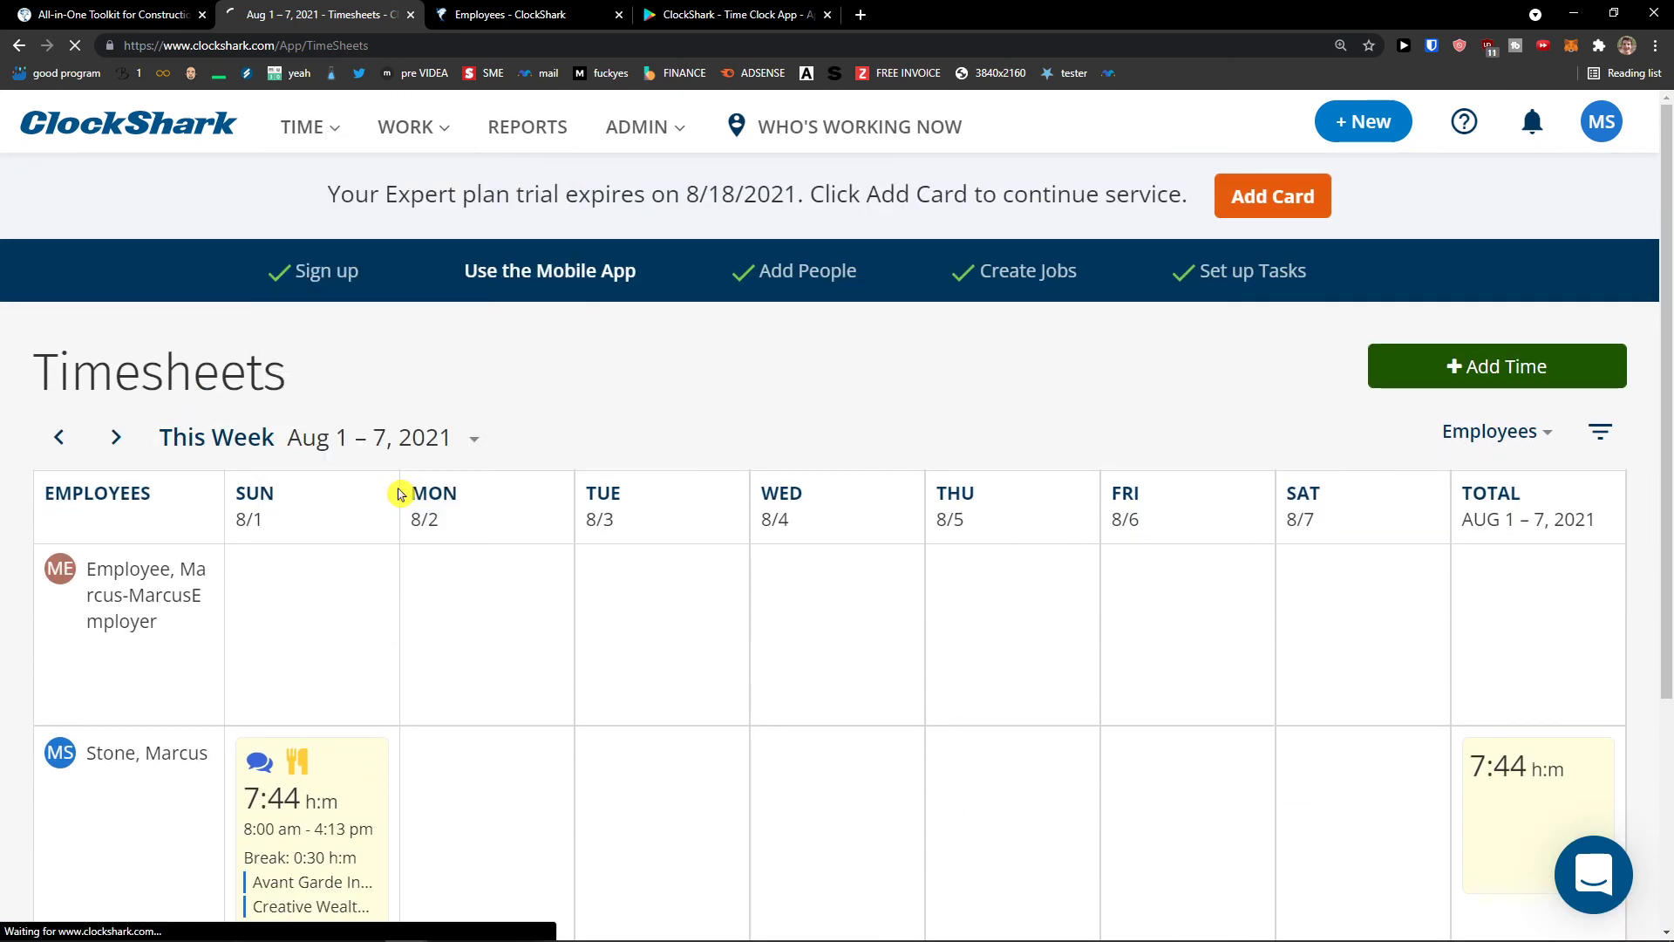